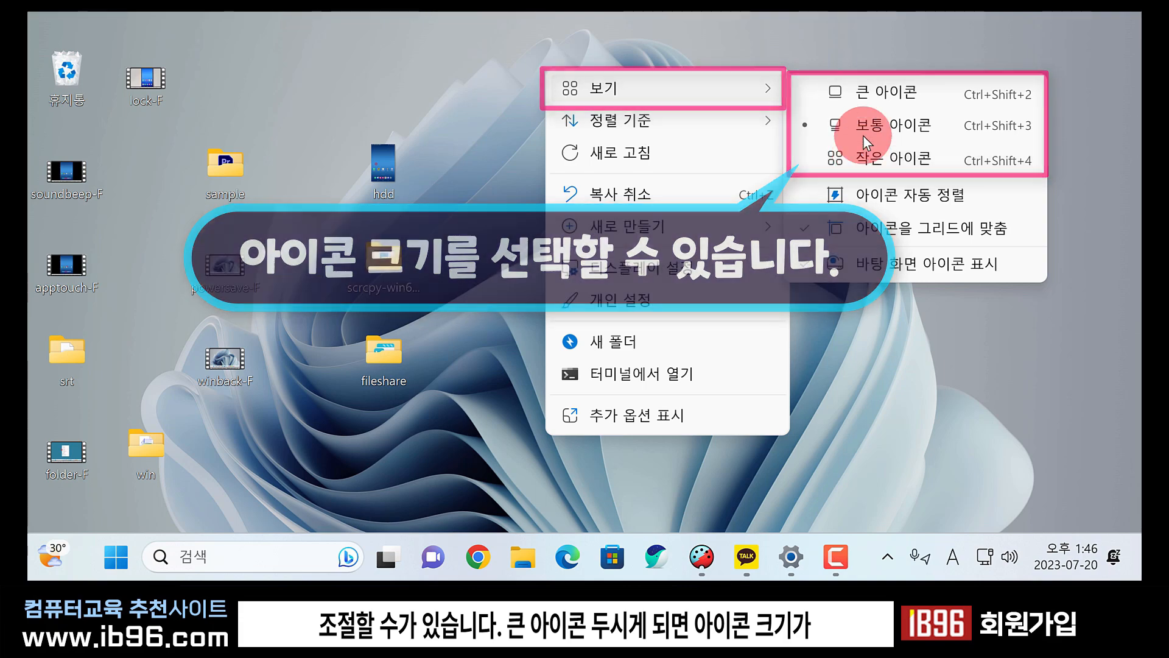
Enlarge the desktop icons to 큰 아이콘 and return them to the 보통 아이콘 size.
{"action": "left_click", "coordinate": [871, 91]}
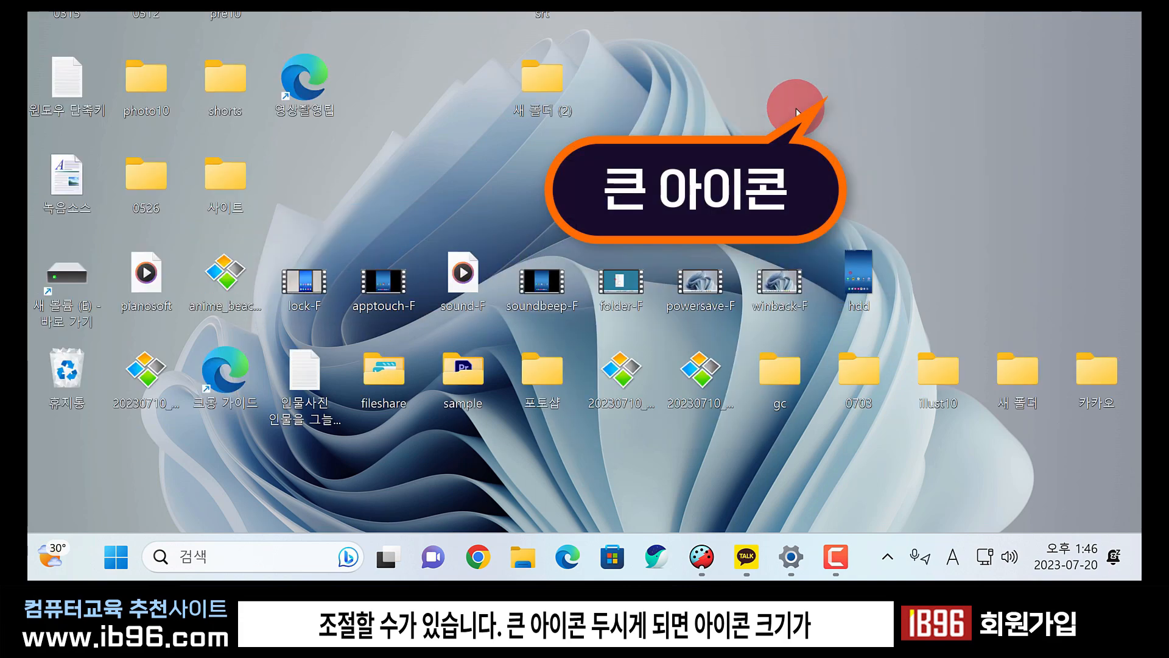
{"action": "right_click", "coordinate": [695, 134]}
{"action": "mouse_move", "coordinate": [725, 89]}
{"action": "left_click", "coordinate": [623, 125]}
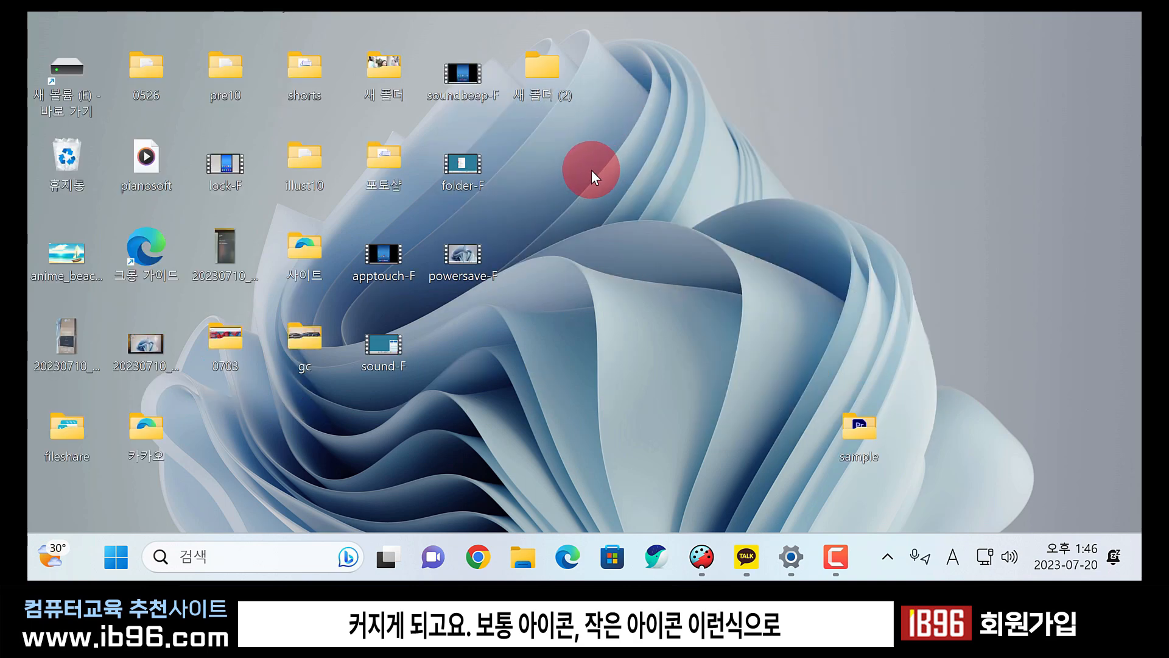
{"action": "right_click", "coordinate": [727, 134]}
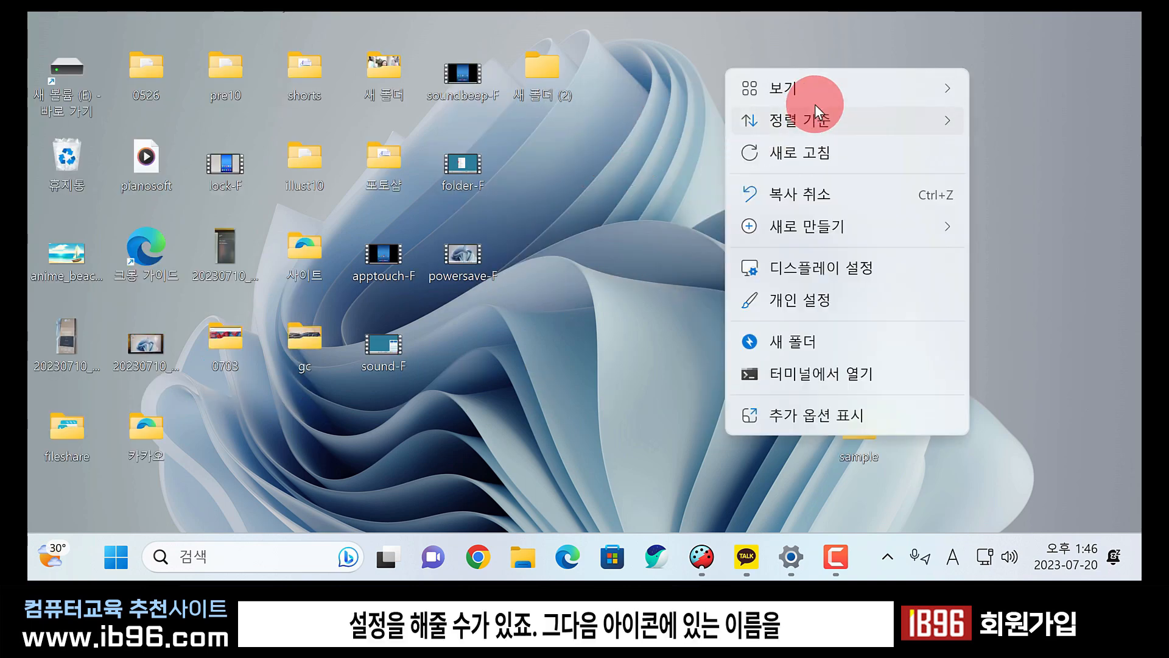
{"action": "mouse_move", "coordinate": [805, 94]}
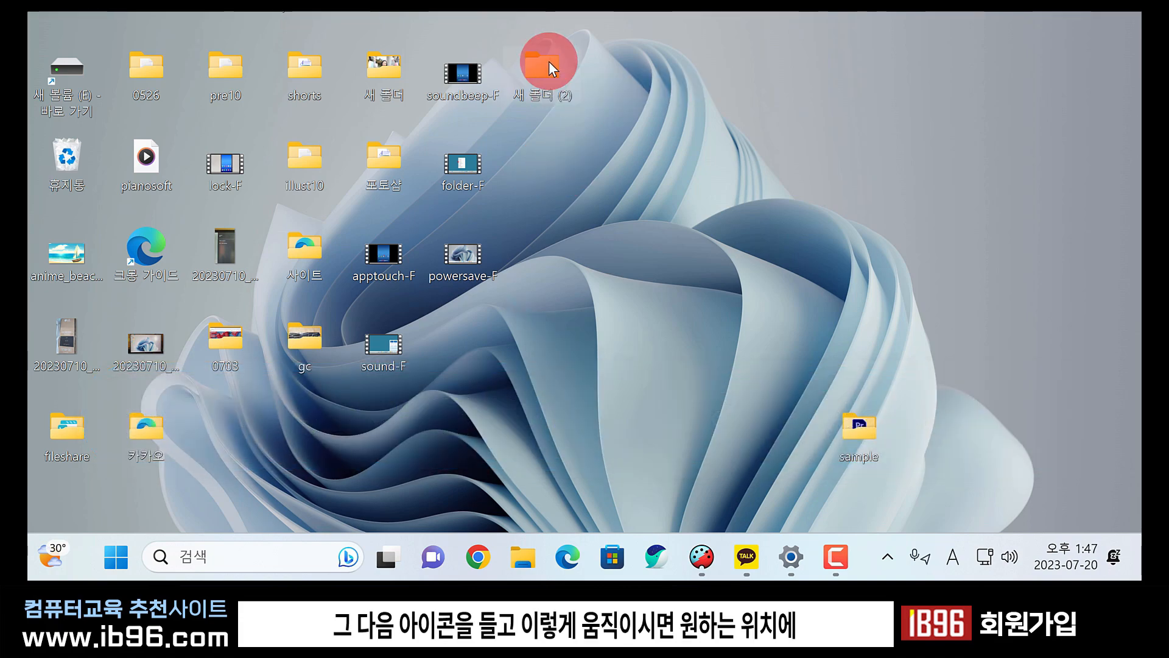
Scatter the 새 폴더 (2), powersave-F and folder-F icons across empty areas of the desktop.
{"action": "left_click_drag", "start_coordinate": [549, 61], "coordinate": [710, 153]}
{"action": "left_click_drag", "start_coordinate": [452, 259], "coordinate": [705, 329]}
{"action": "left_click_drag", "start_coordinate": [465, 183], "coordinate": [603, 260]}
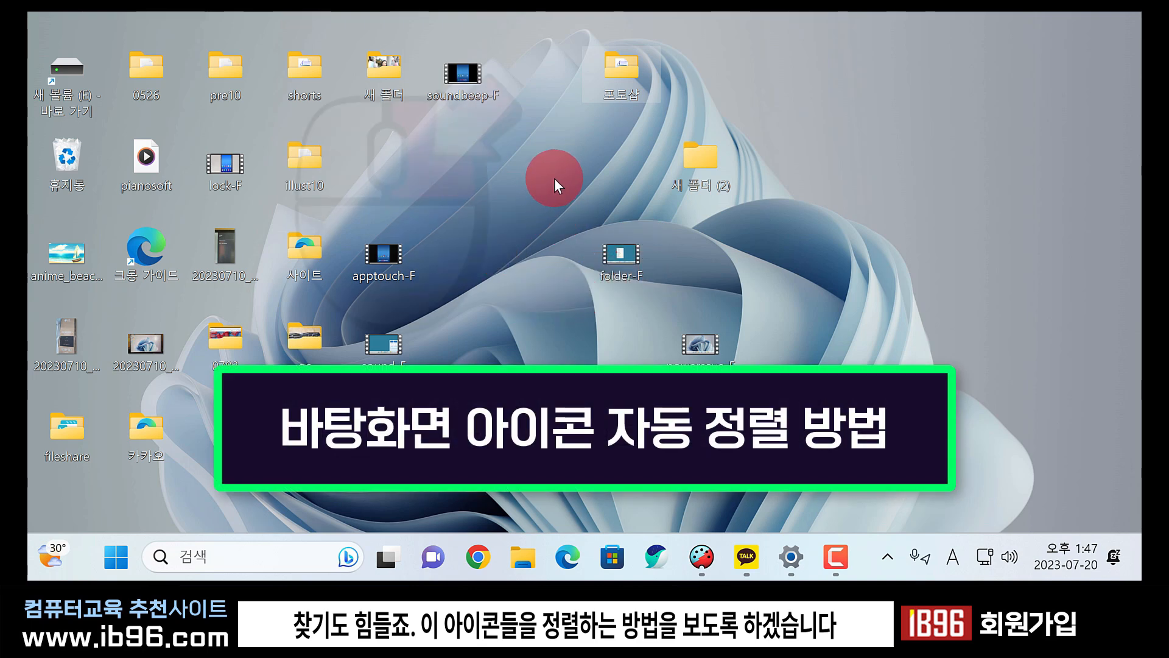
Turn on automatic arrangement of the desktop icons (아이콘 자동 정렬).
{"action": "right_click", "coordinate": [558, 173]}
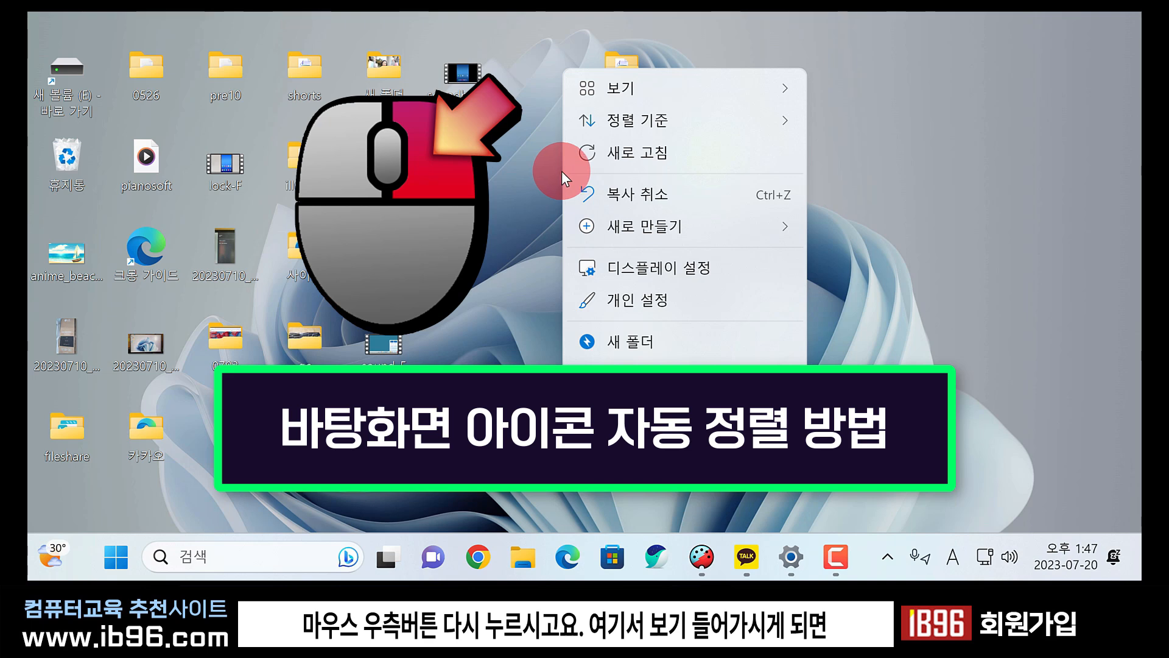
{"action": "left_click", "coordinate": [678, 89]}
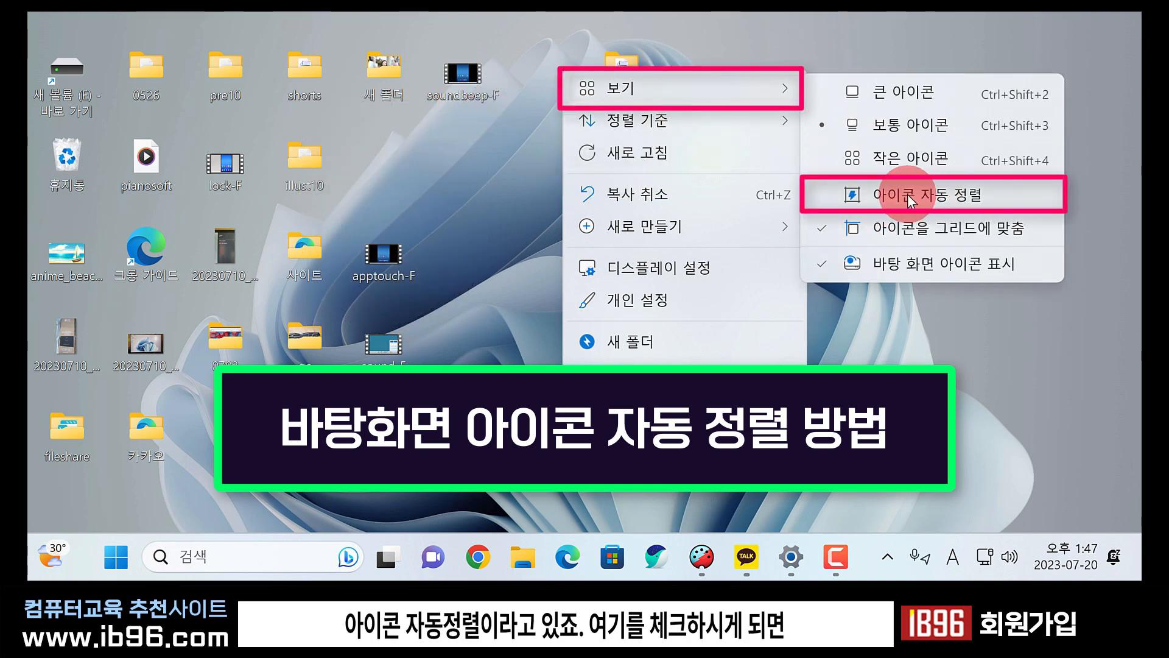
{"action": "left_click", "coordinate": [874, 195]}
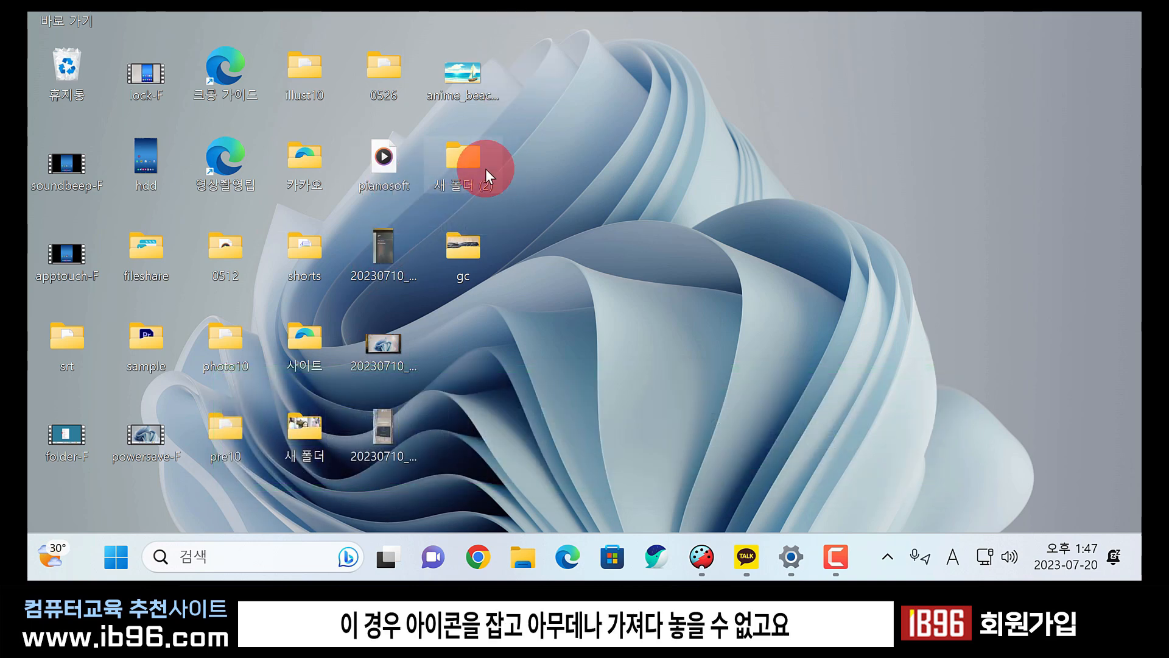
Try to place the 새 폴더 (2) and scrcpy-win64-v1.18 folders in empty desktop areas away from the icon columns.
{"action": "left_click_drag", "start_coordinate": [461, 156], "coordinate": [745, 188]}
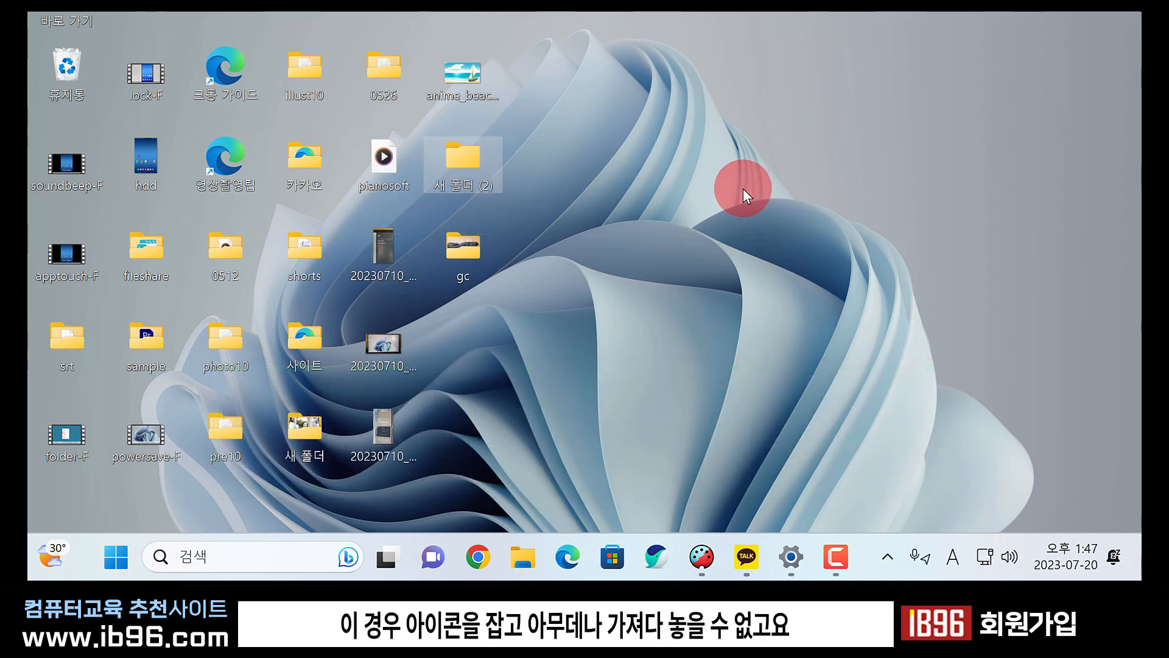
{"action": "left_click_drag", "start_coordinate": [466, 151], "coordinate": [676, 231]}
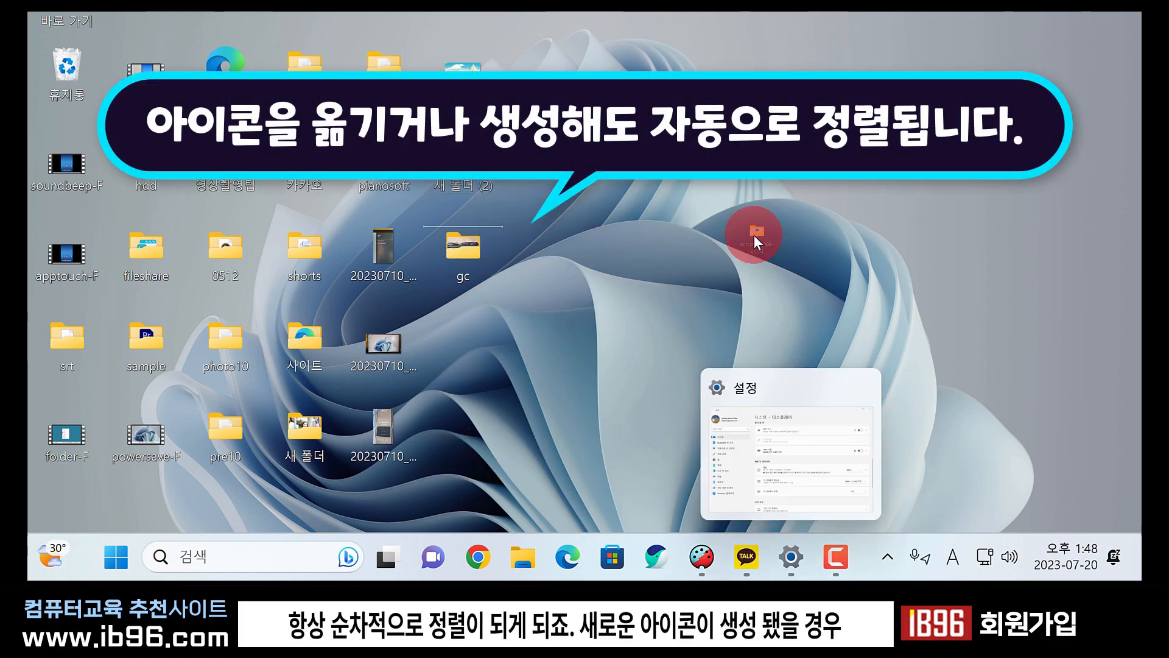
{"action": "left_click_drag", "start_coordinate": [754, 235], "coordinate": [601, 342]}
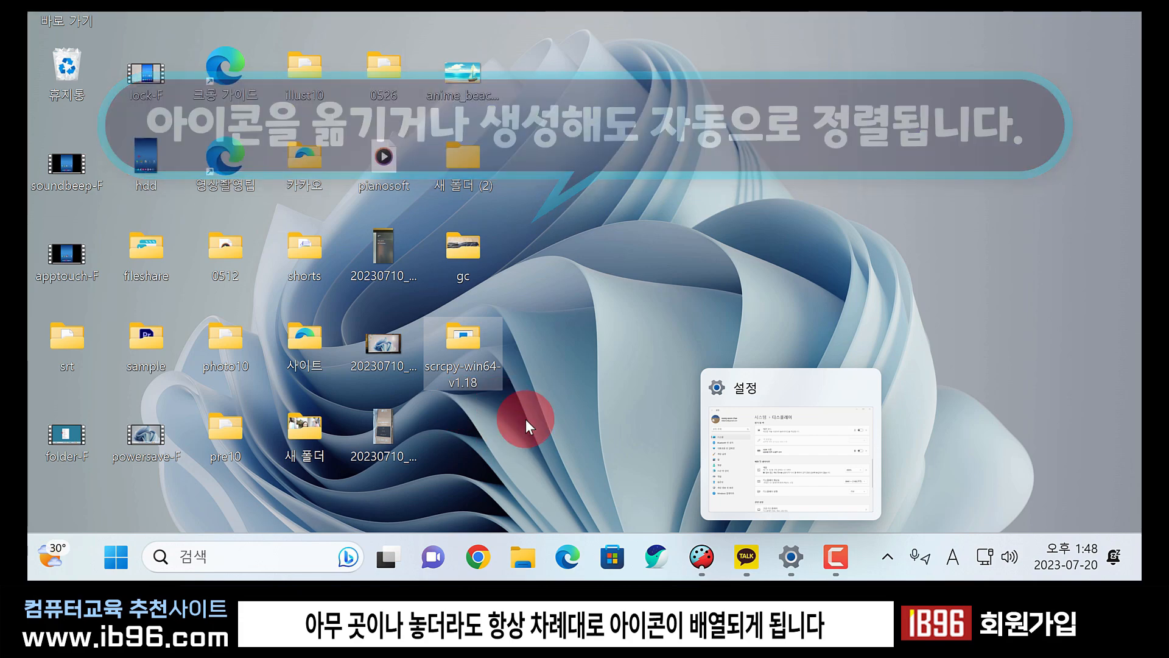
{"action": "left_click", "coordinate": [526, 419]}
Turn off 아이콘 자동 정렬 and move the 새 폴더 (2) and gc folders into the empty space beyond the icon columns.
{"action": "right_click", "coordinate": [597, 123]}
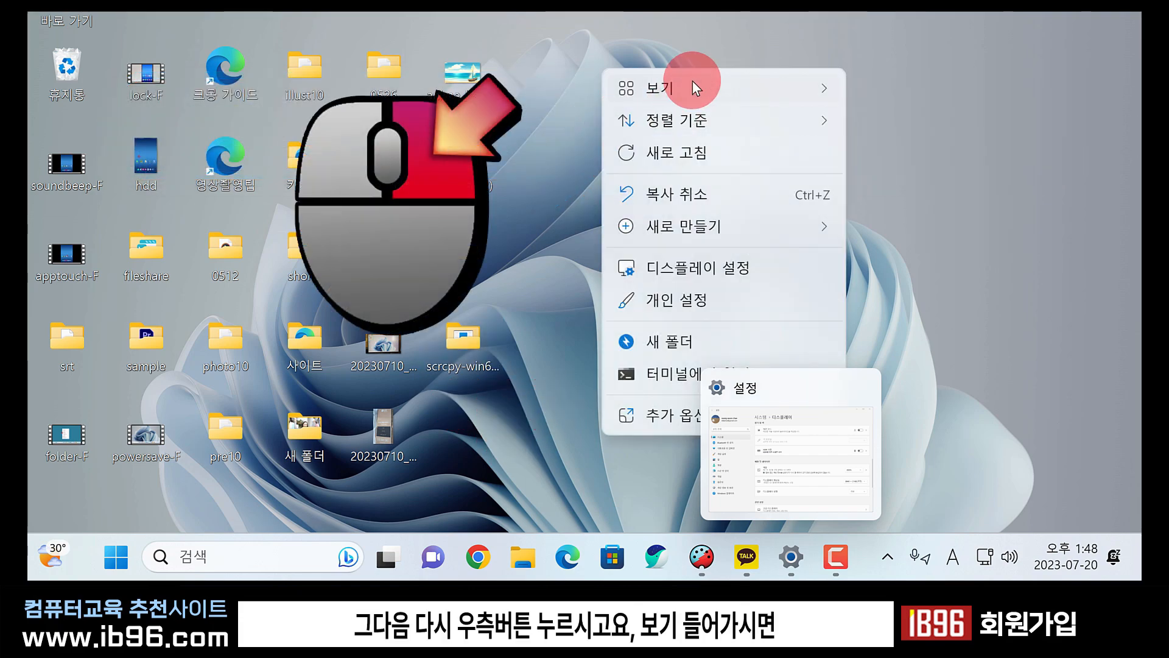
{"action": "mouse_move", "coordinate": [692, 82]}
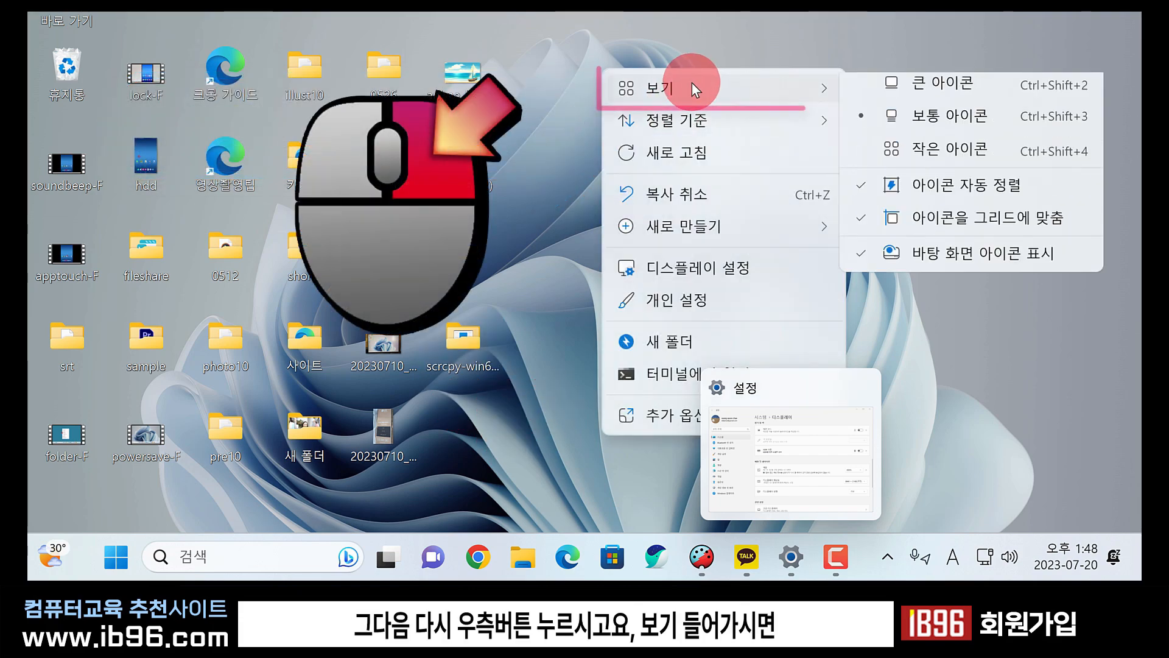
{"action": "left_click", "coordinate": [855, 195]}
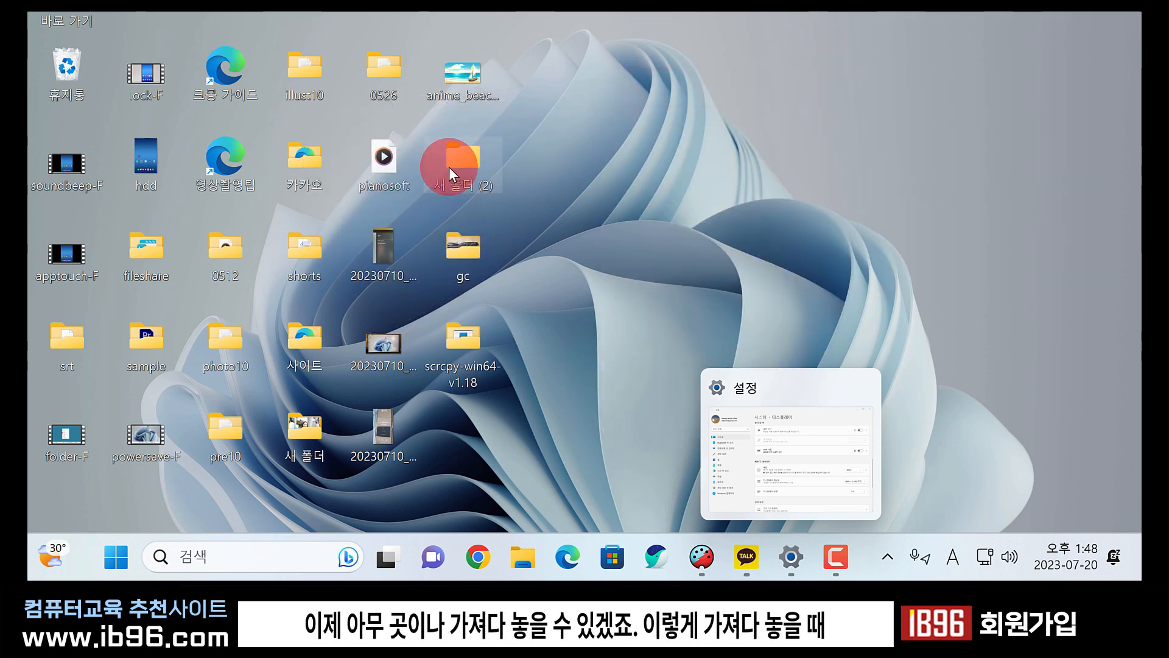
{"action": "left_click_drag", "start_coordinate": [449, 168], "coordinate": [606, 167]}
{"action": "left_click_drag", "start_coordinate": [435, 262], "coordinate": [610, 231]}
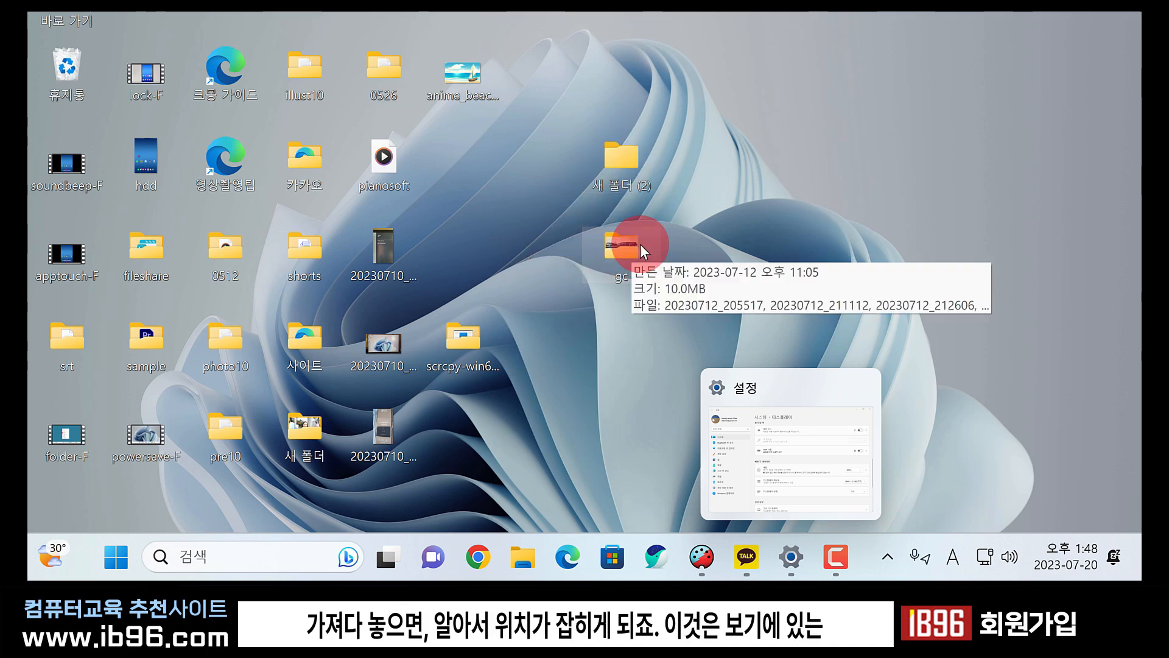
Turn off 아이콘을 그리드에 맞춤 and shift the scrcpy-win64-v1.18 folder slightly off its grid position.
{"action": "right_click", "coordinate": [737, 136]}
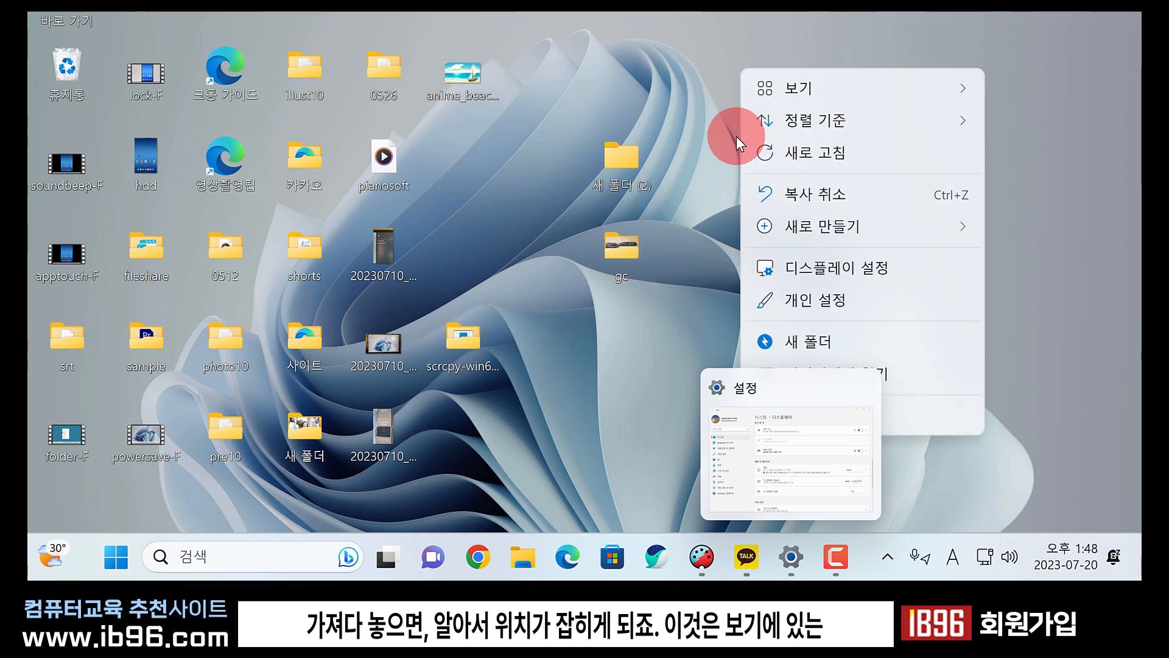
{"action": "mouse_move", "coordinate": [798, 89]}
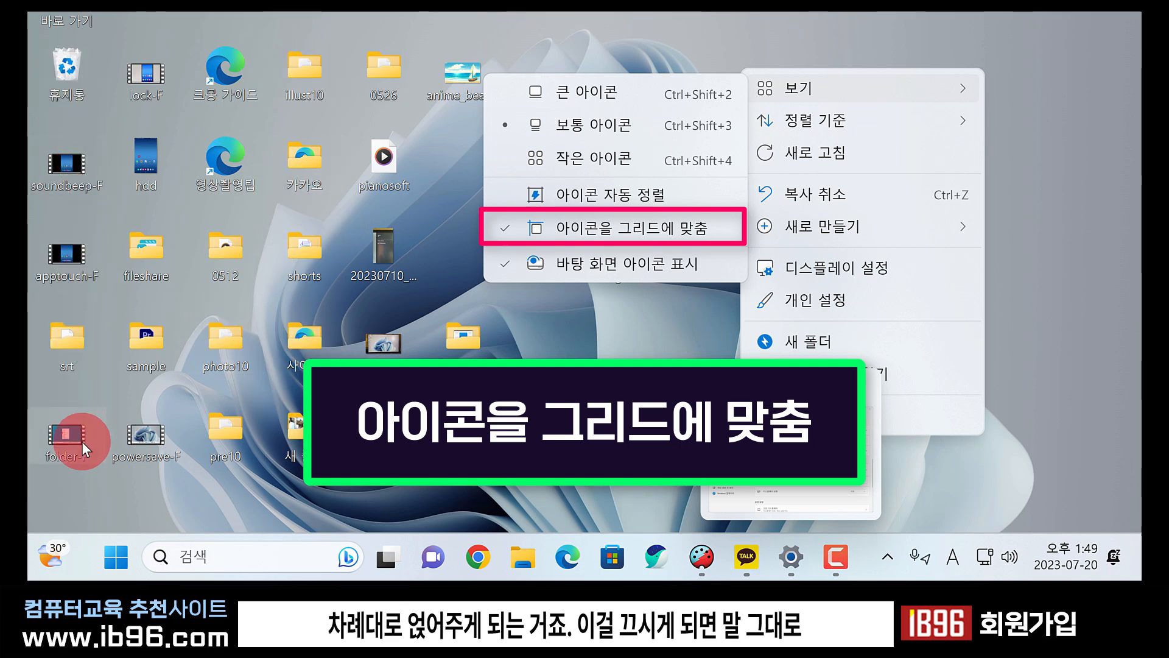
{"action": "left_click", "coordinate": [558, 230]}
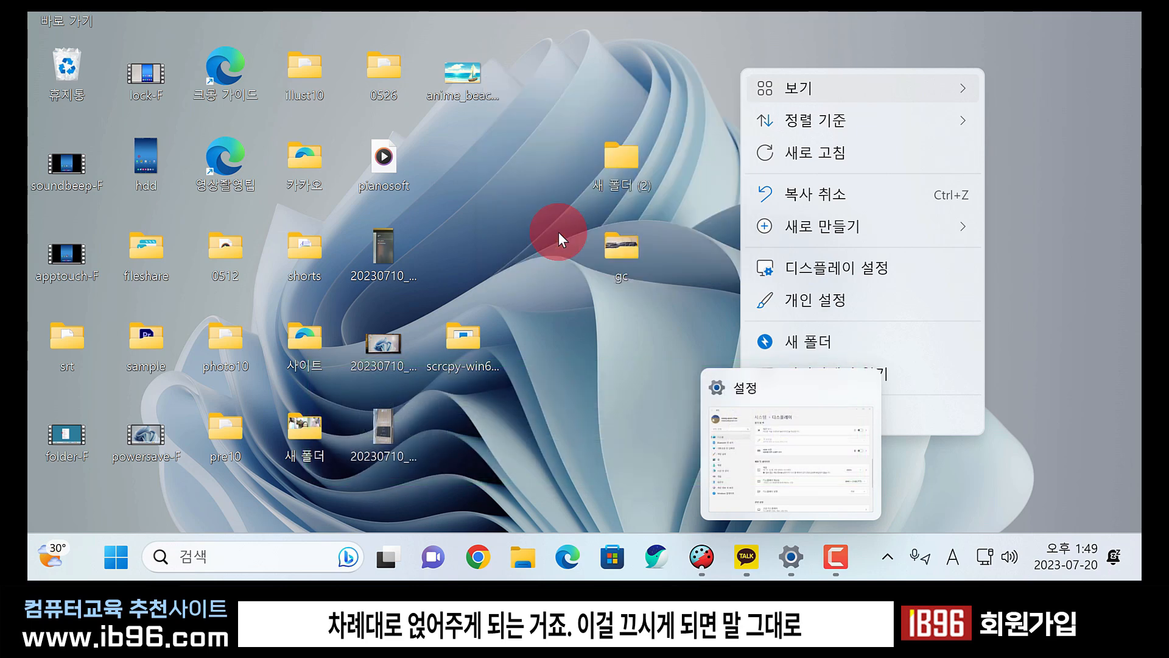
{"action": "mouse_move", "coordinate": [462, 342]}
{"action": "left_mouse_down"}
{"action": "mouse_move", "coordinate": [572, 289]}
{"action": "mouse_move", "coordinate": [593, 307]}
{"action": "mouse_move", "coordinate": [644, 296]}
{"action": "mouse_move", "coordinate": [582, 328]}
{"action": "mouse_move", "coordinate": [457, 325]}
{"action": "left_mouse_up"}
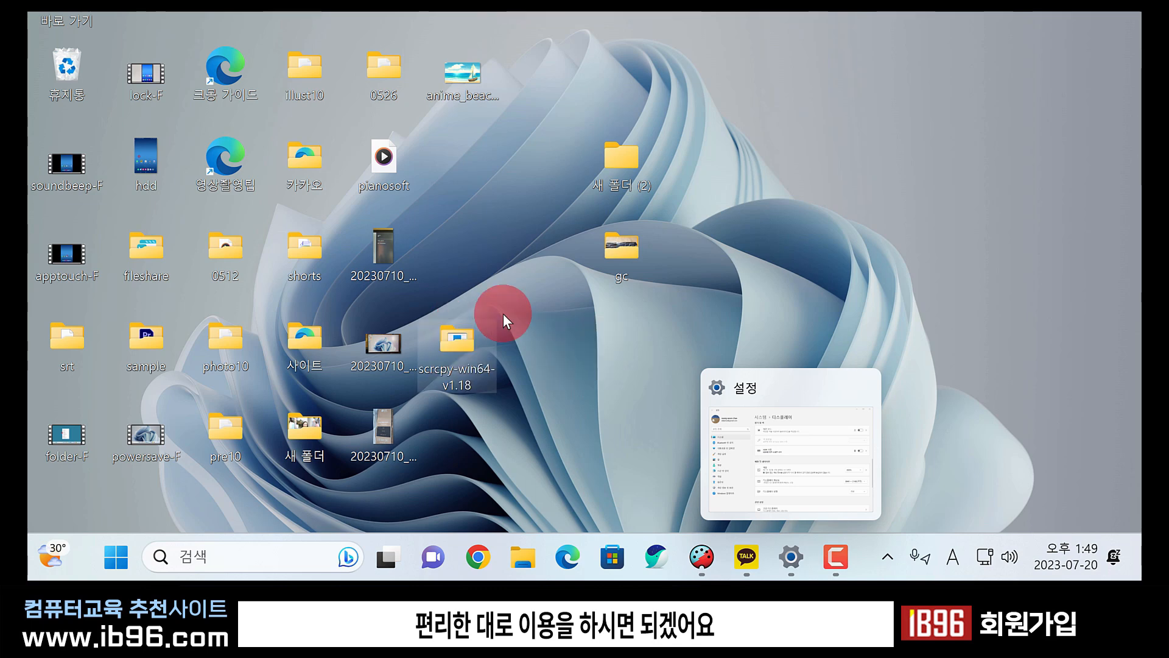
{"action": "left_click", "coordinate": [515, 150]}
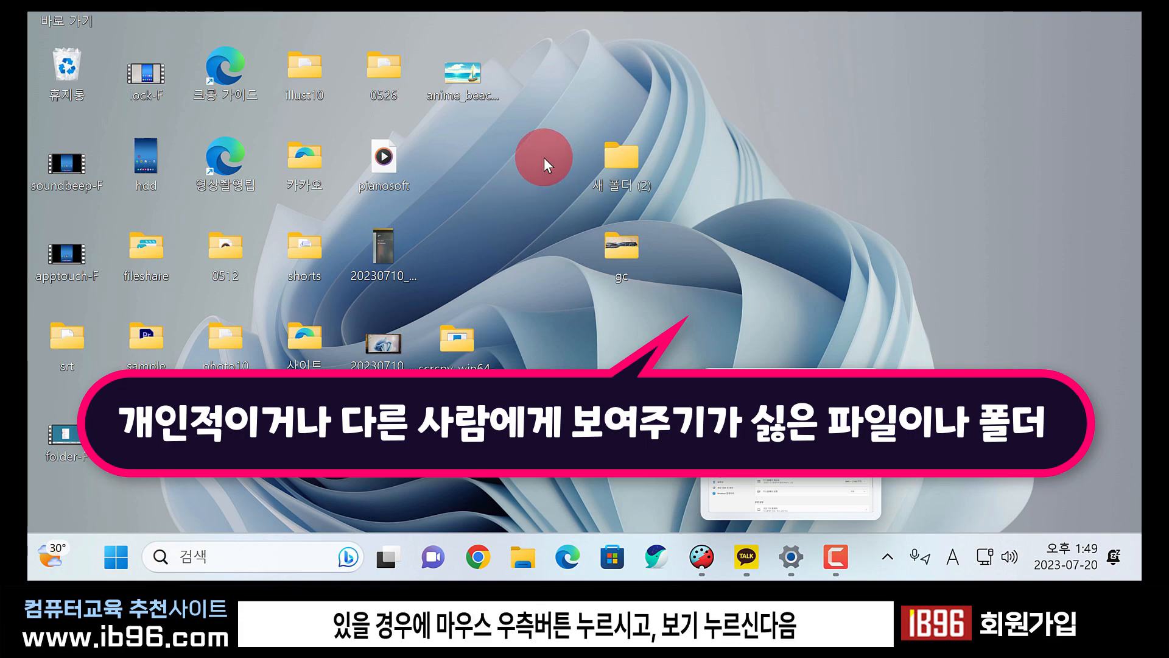
Hide all desktop icons by turning off 바탕 화면 아이콘 표시.
{"action": "right_click", "coordinate": [550, 129]}
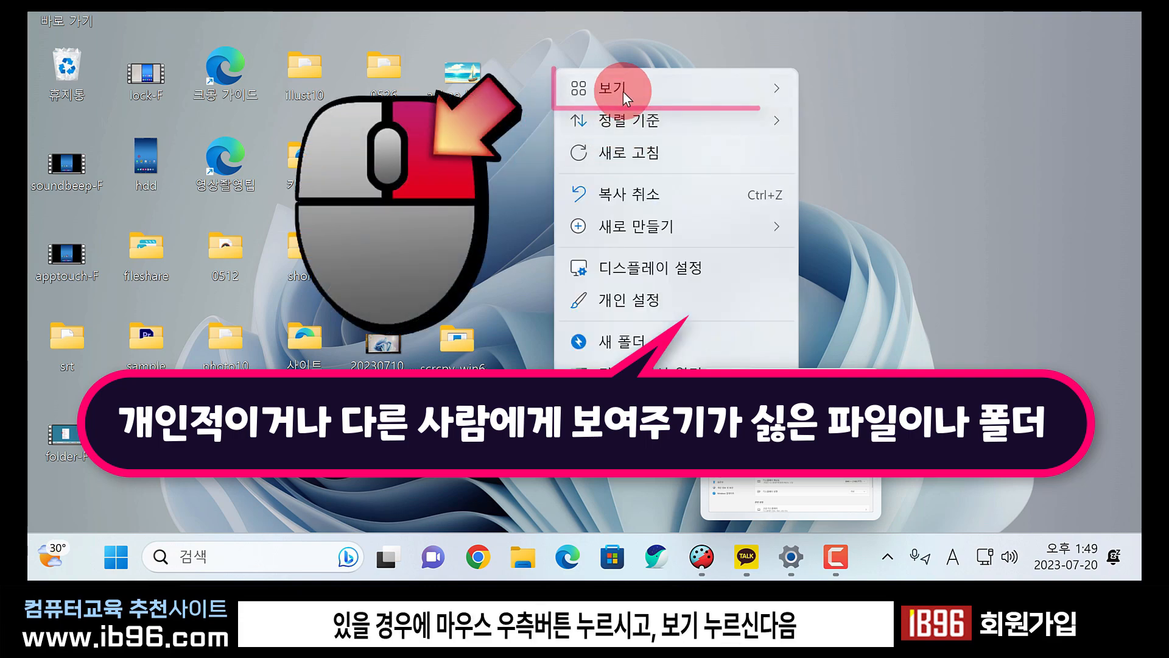
{"action": "left_click", "coordinate": [623, 88]}
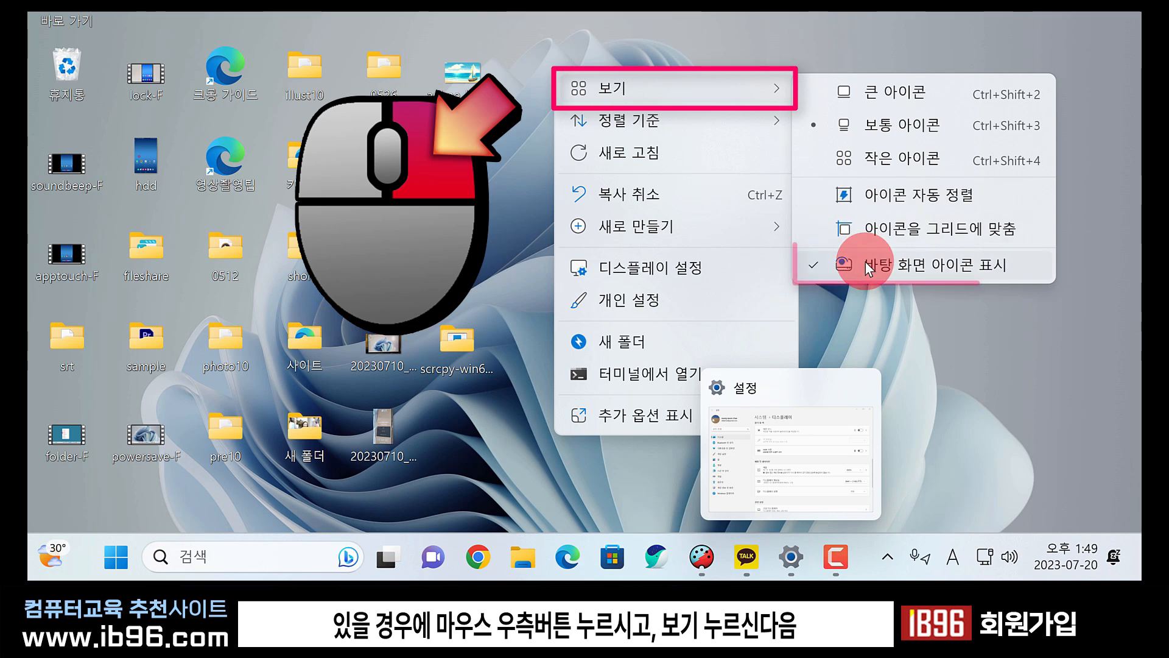
{"action": "left_click", "coordinate": [816, 268]}
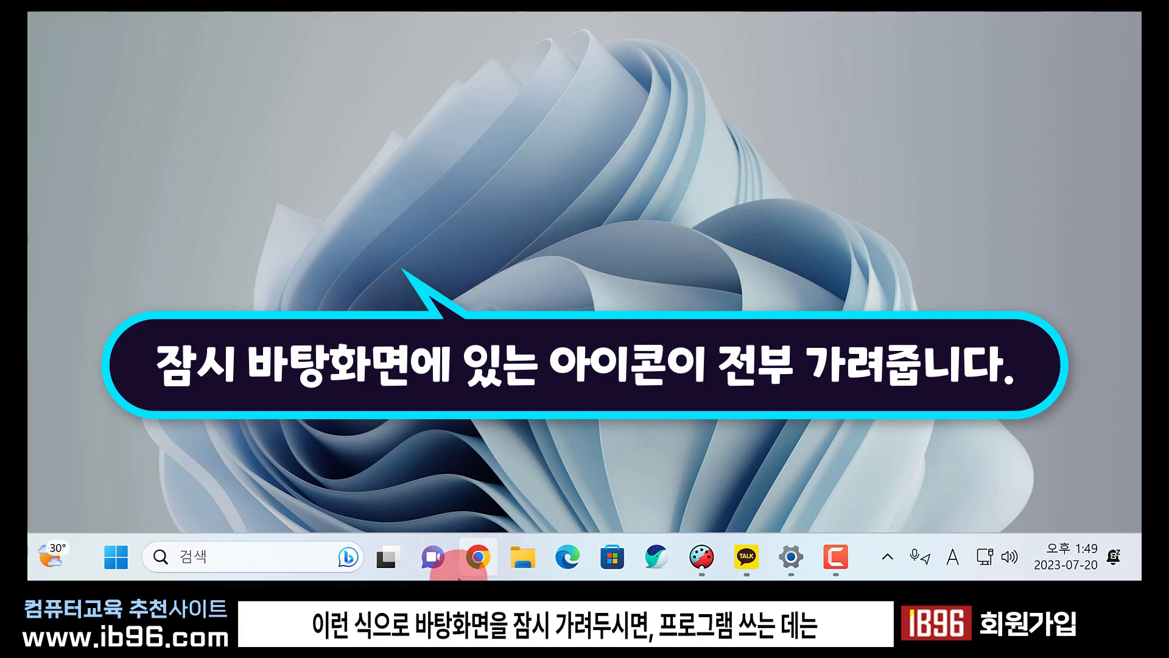
Open Notepad (메모장) with the desktop icons hidden and close it again.
{"action": "left_click", "coordinate": [122, 566]}
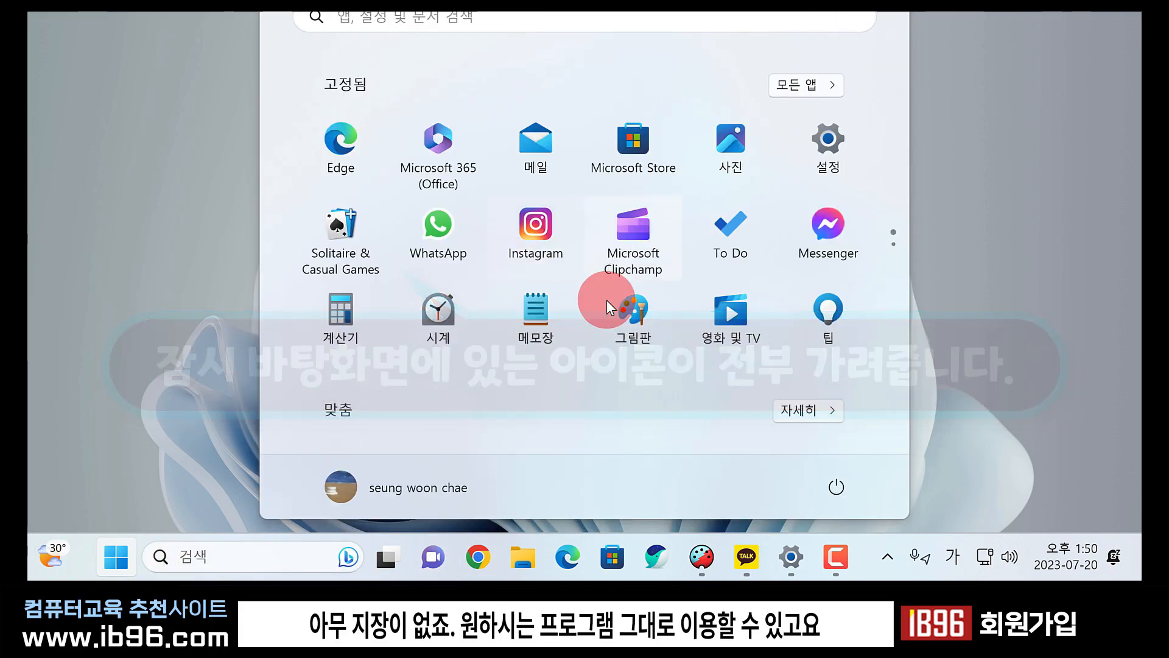
{"action": "left_click", "coordinate": [539, 310]}
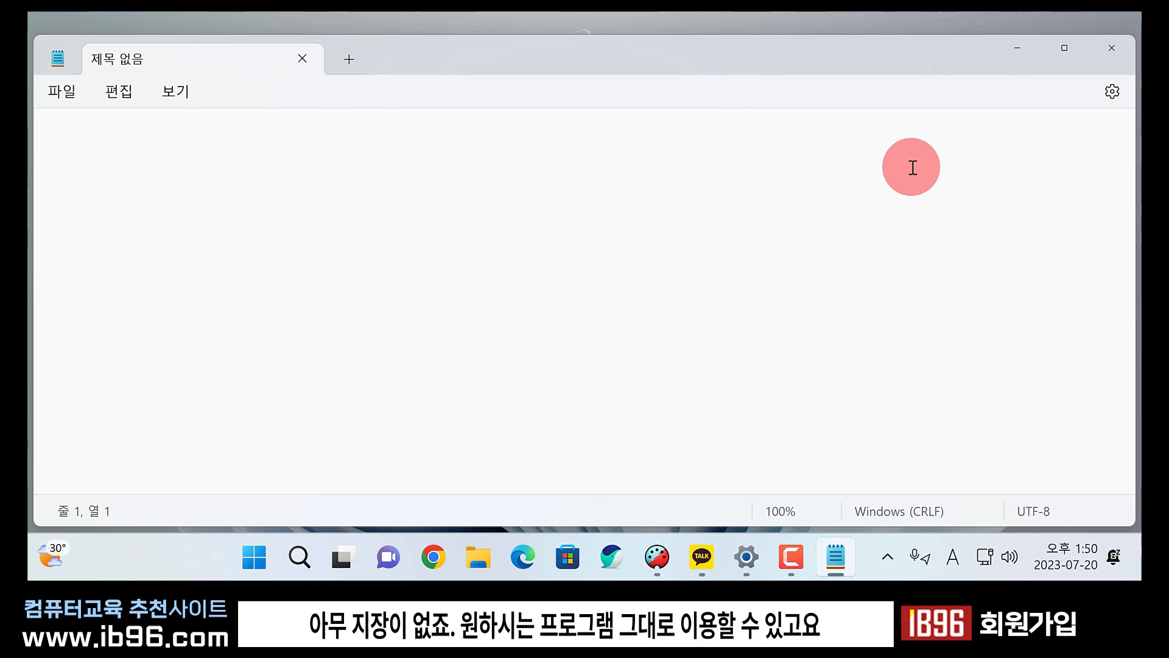
{"action": "left_click", "coordinate": [1118, 61]}
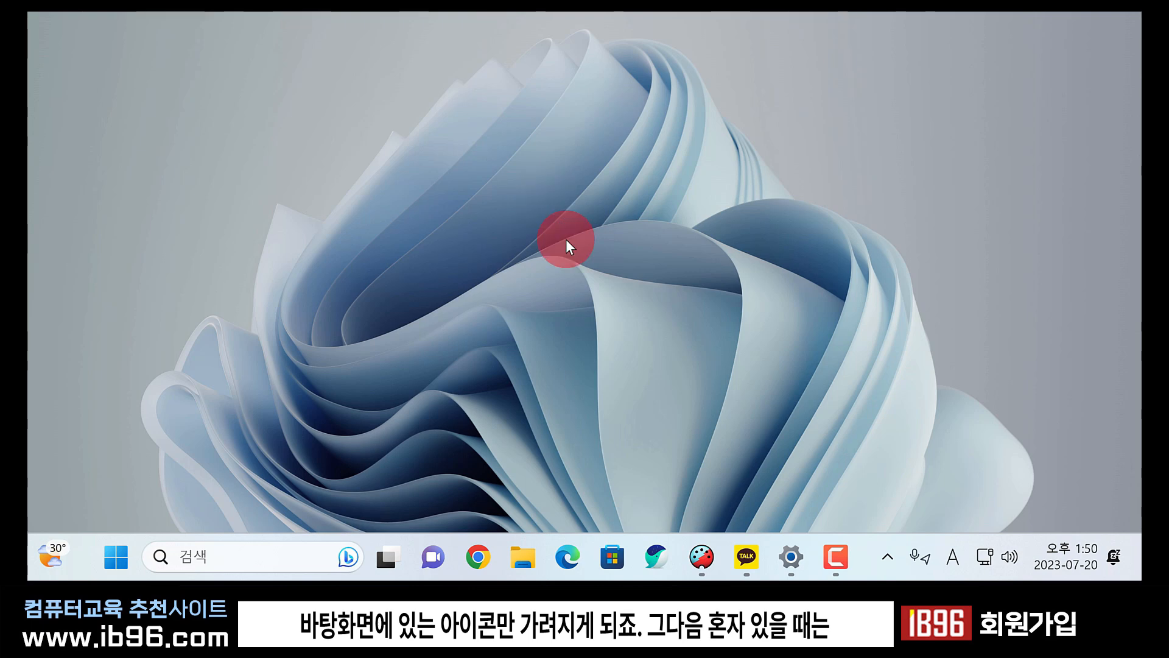
Show the desktop icons again by turning 바탕 화면 아이콘 표시 back on.
{"action": "right_click", "coordinate": [533, 174]}
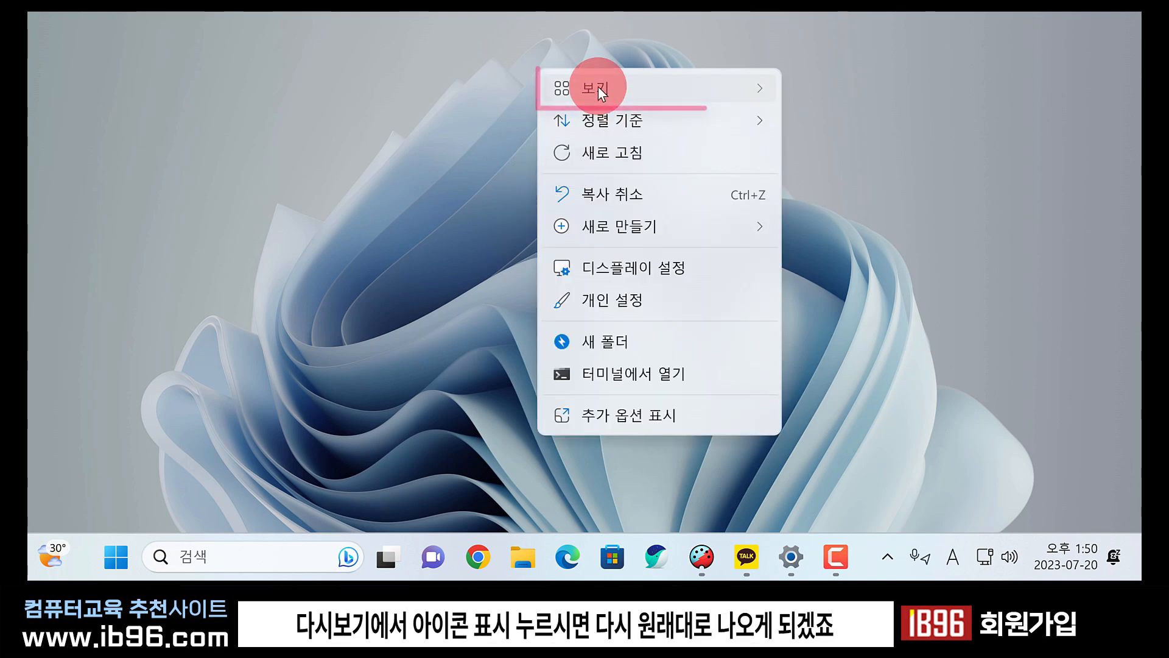
{"action": "mouse_move", "coordinate": [599, 87]}
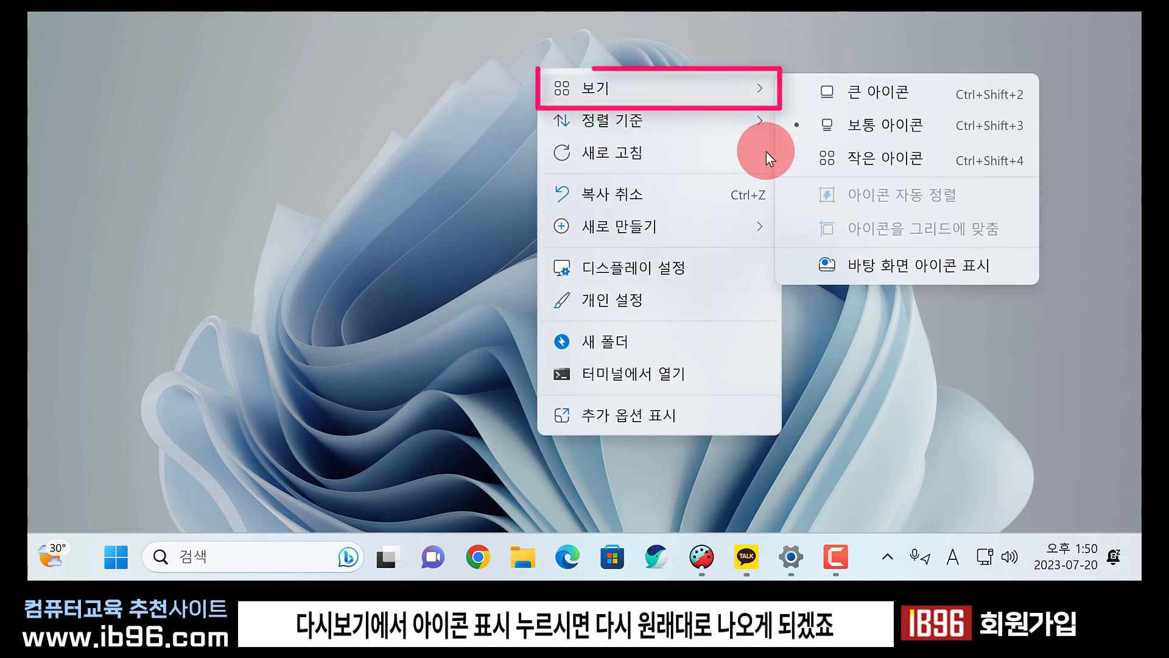
{"action": "left_click", "coordinate": [843, 259]}
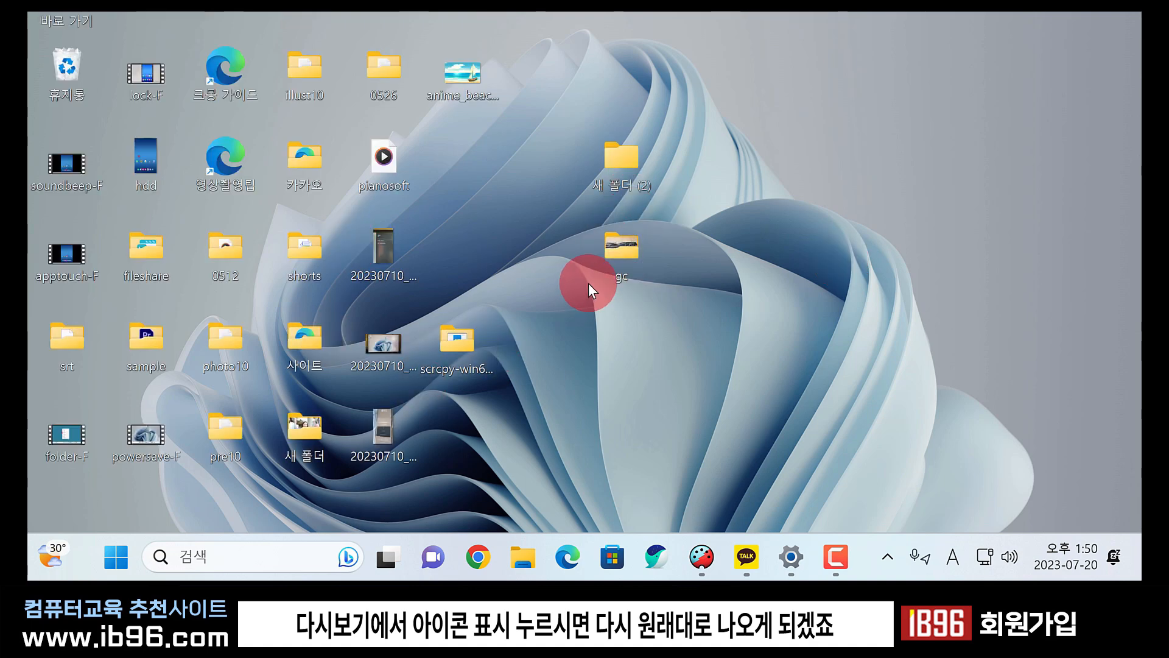
Review the desktop's sort criteria and sort the icons by name (이름).
{"action": "right_click", "coordinate": [558, 165]}
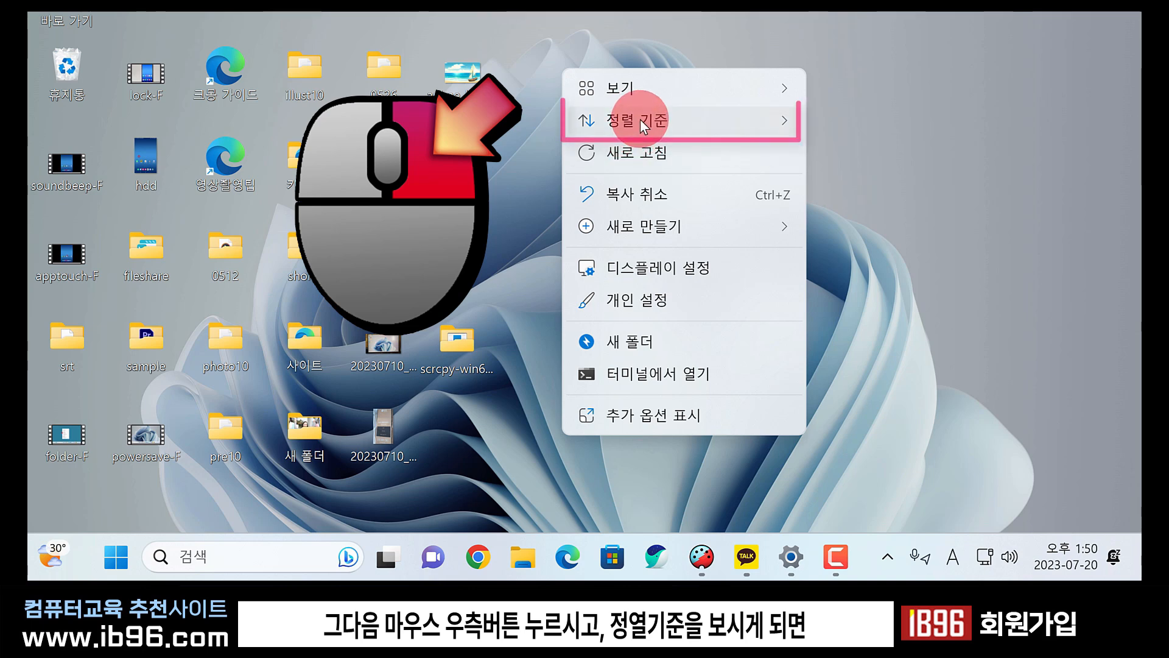
{"action": "mouse_move", "coordinate": [640, 120]}
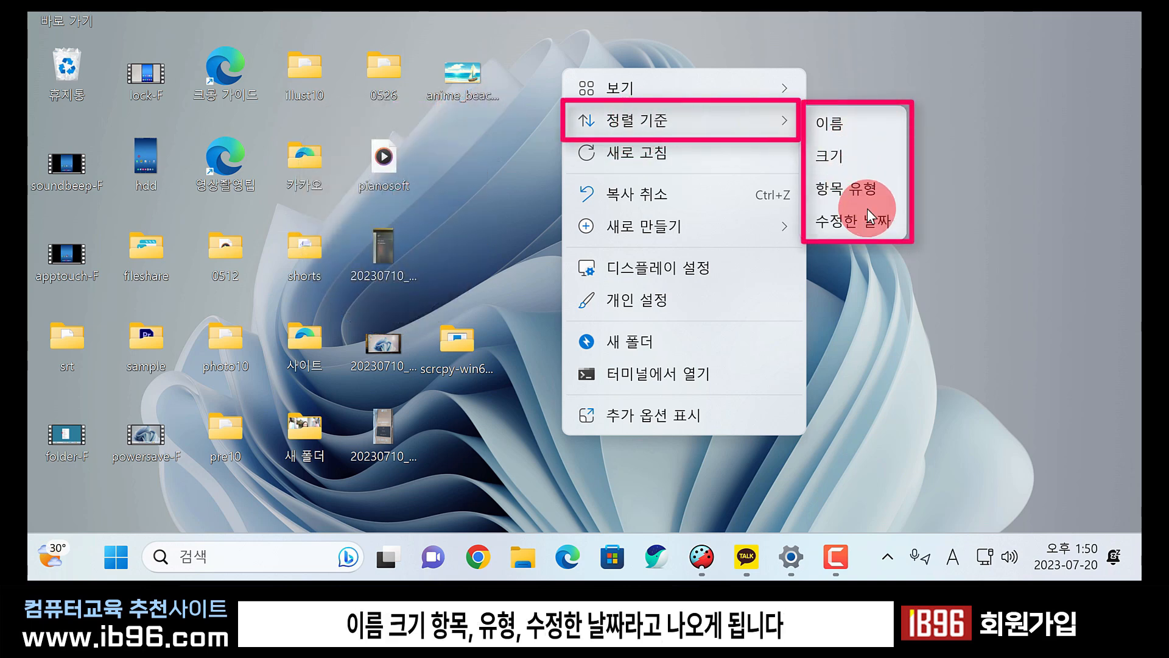
{"action": "left_click", "coordinate": [867, 225]}
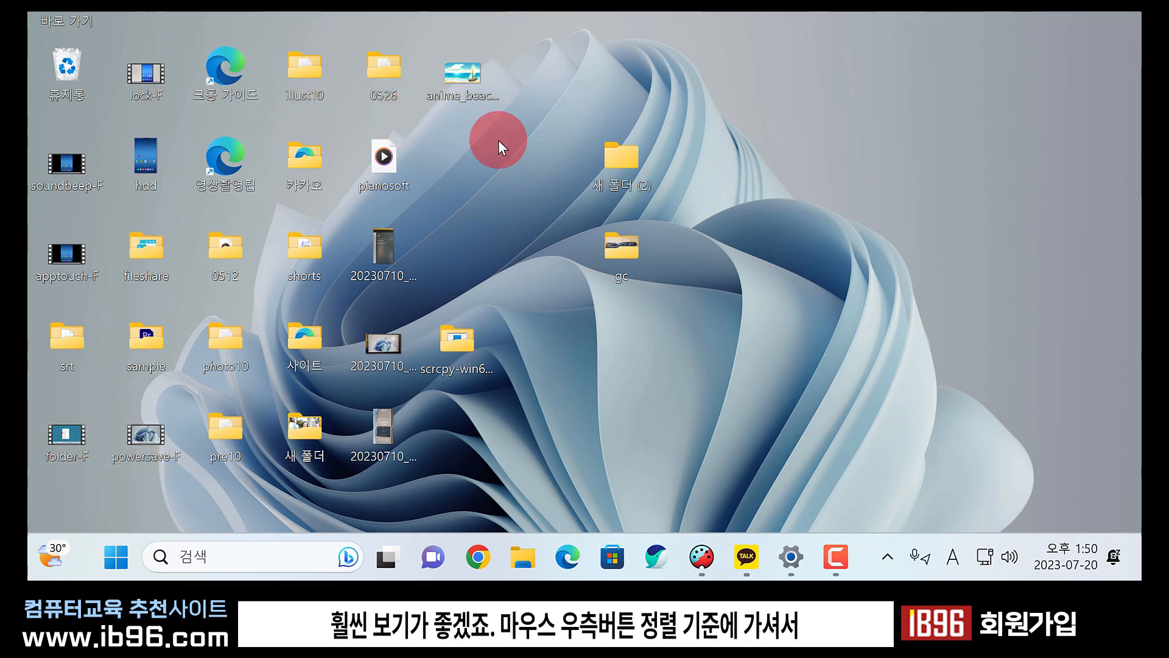
{"action": "right_click", "coordinate": [530, 164]}
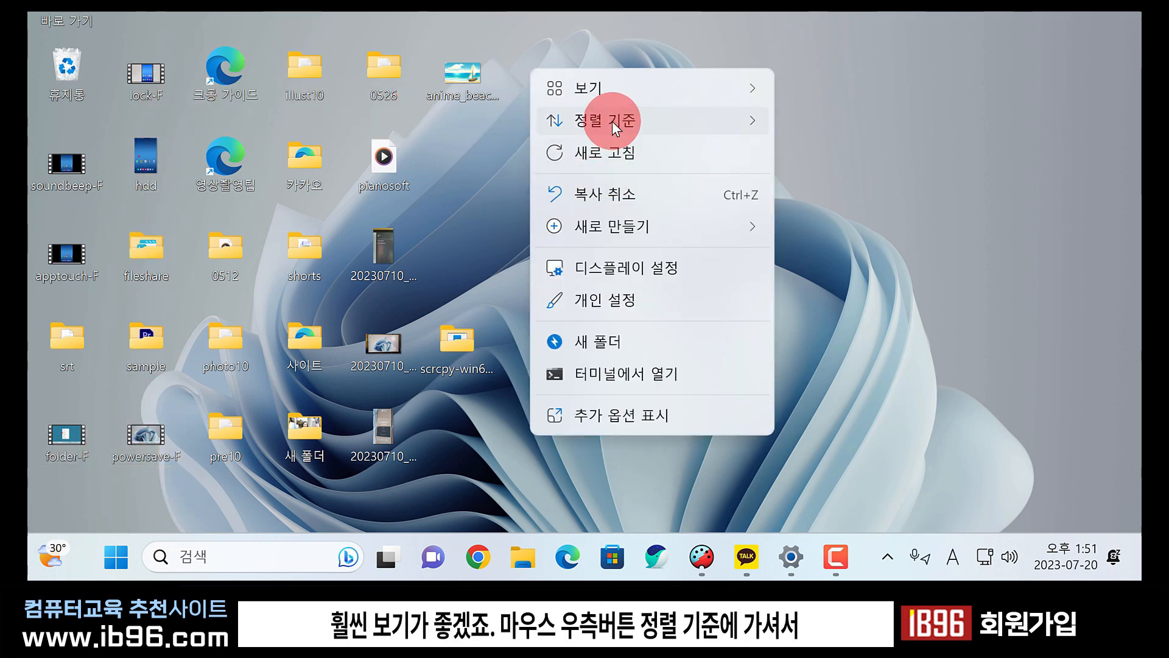
{"action": "mouse_move", "coordinate": [614, 121]}
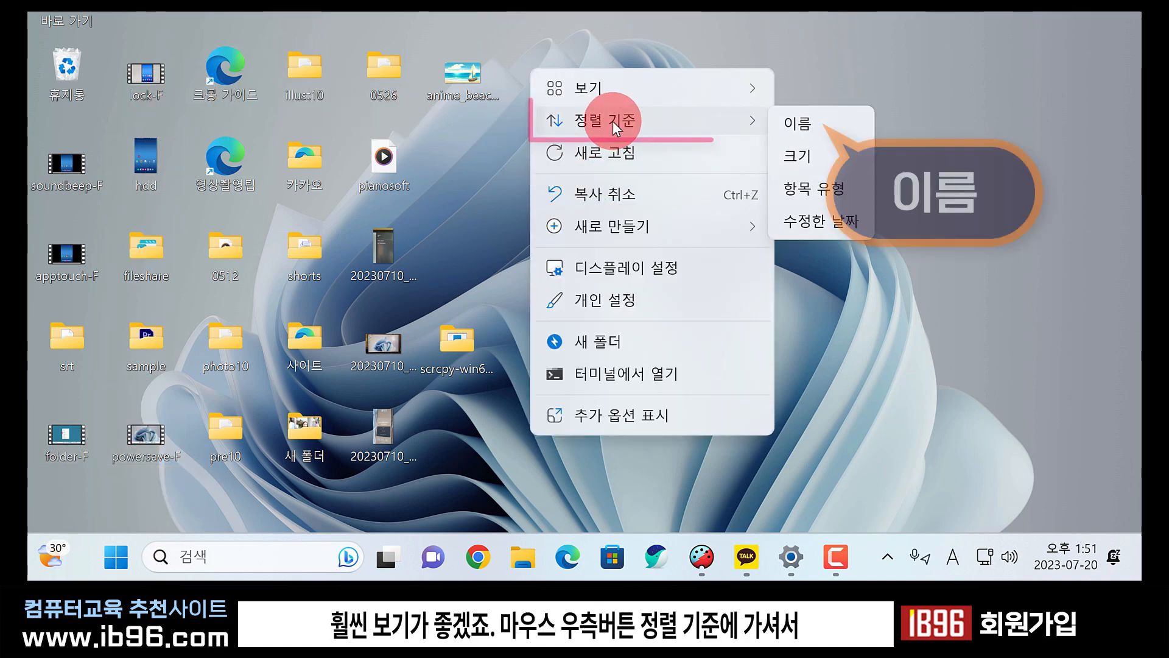
{"action": "left_click", "coordinate": [831, 124]}
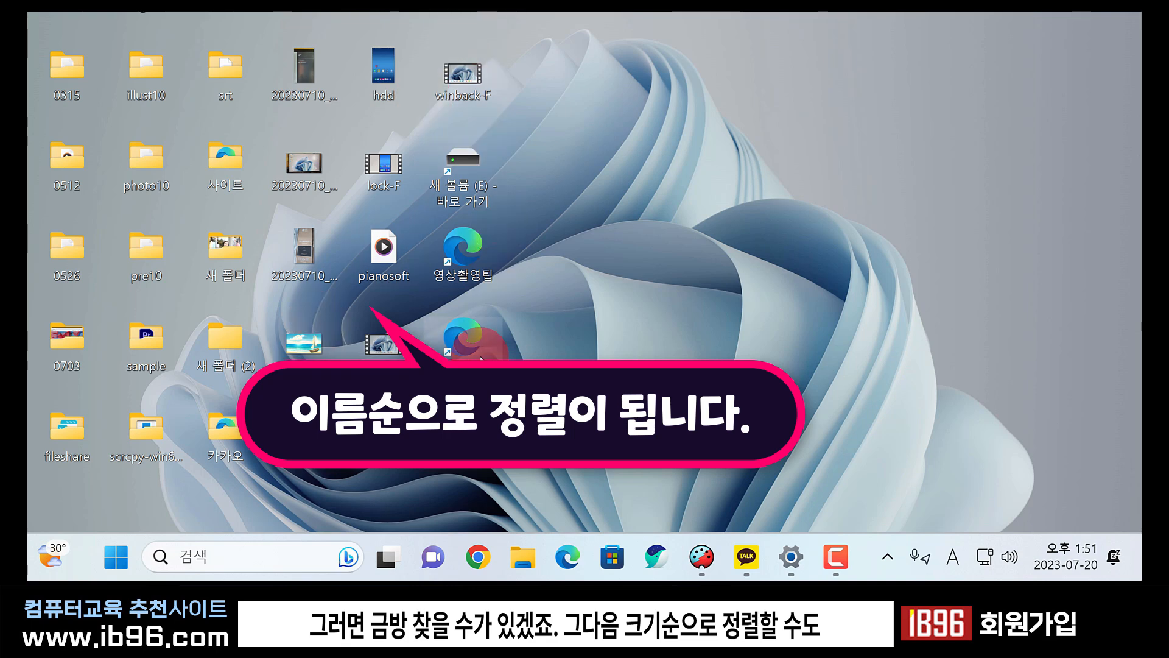
{"action": "right_click", "coordinate": [702, 151]}
{"action": "mouse_move", "coordinate": [793, 120]}
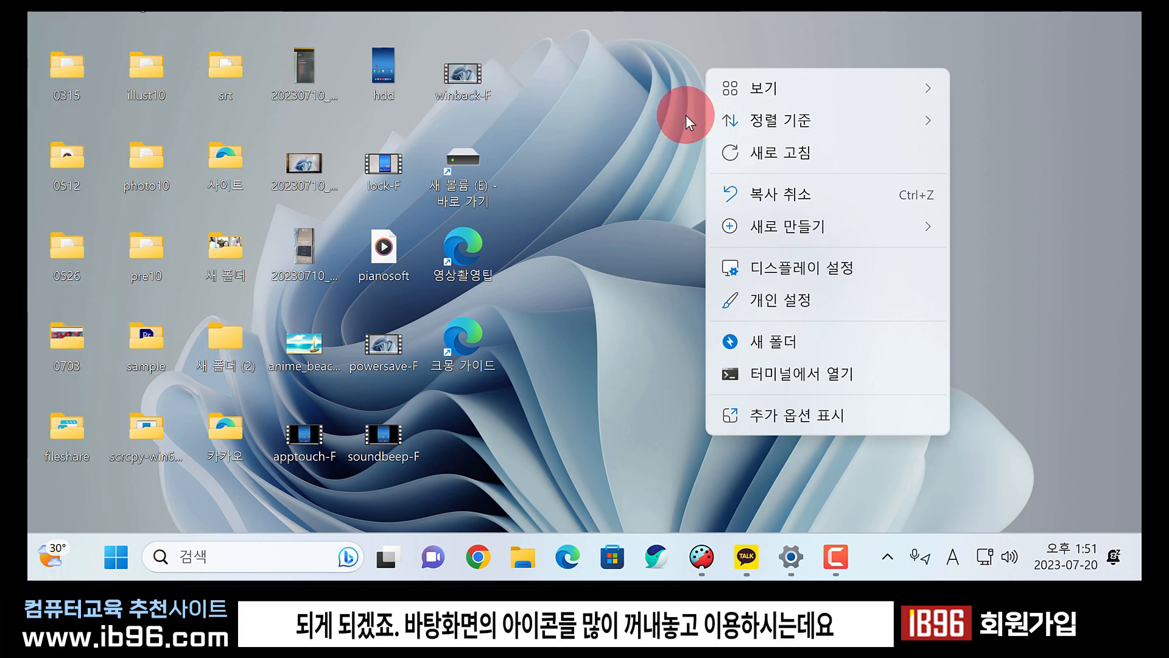
{"action": "mouse_move", "coordinate": [787, 120]}
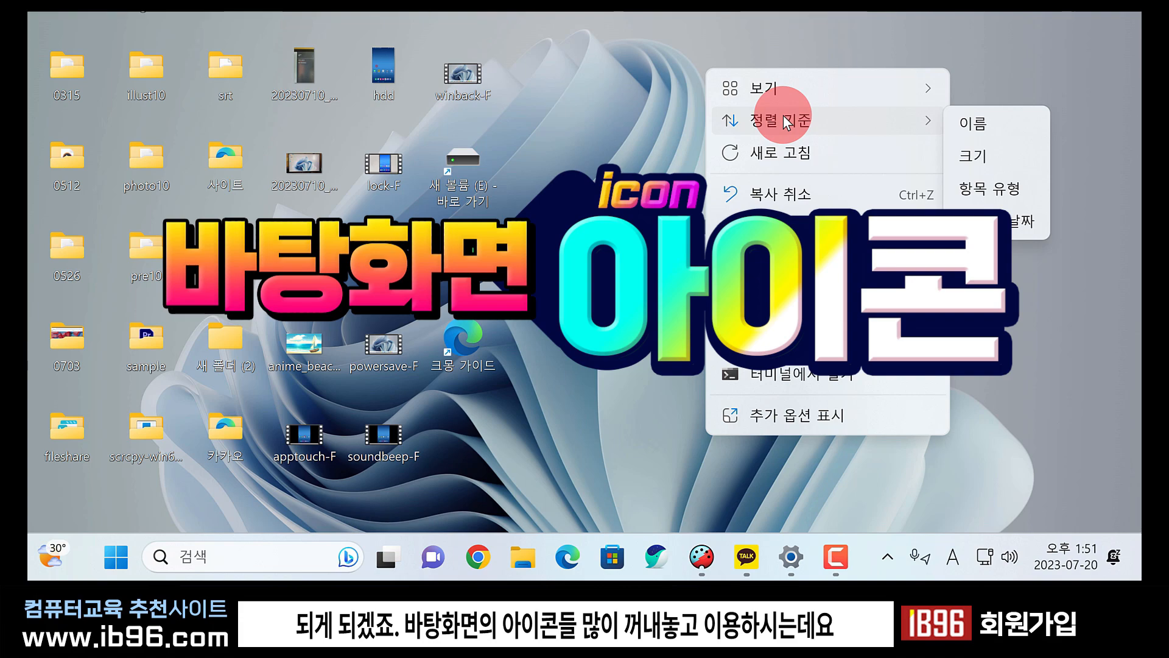
{"action": "mouse_move", "coordinate": [910, 95]}
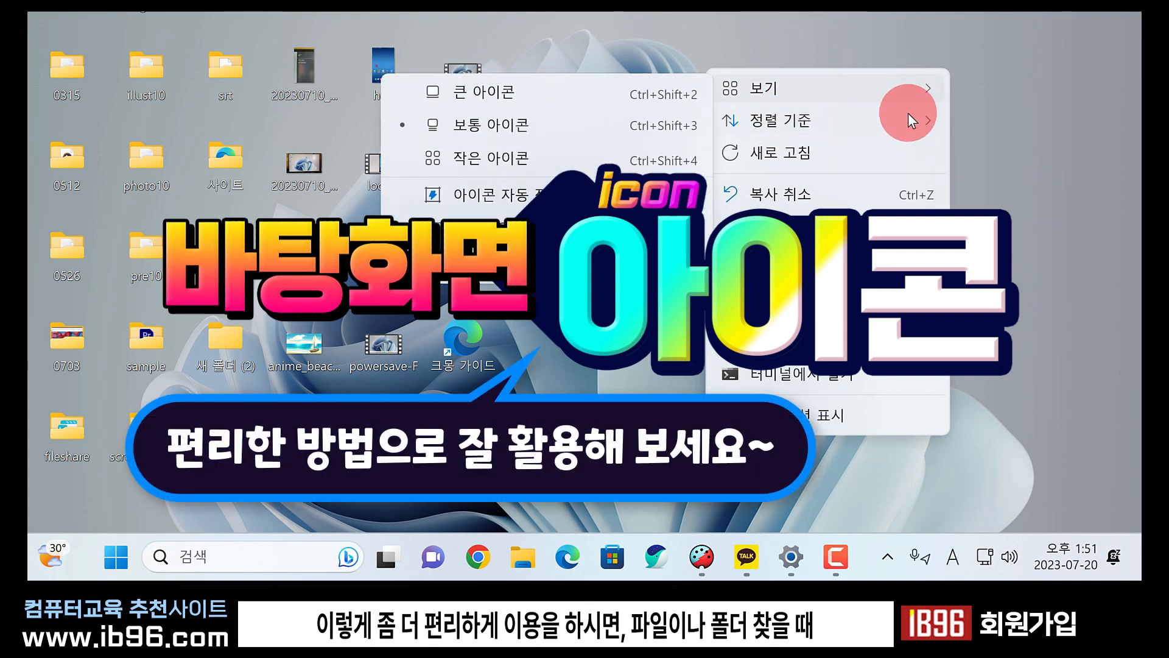
{"action": "mouse_move", "coordinate": [924, 118]}
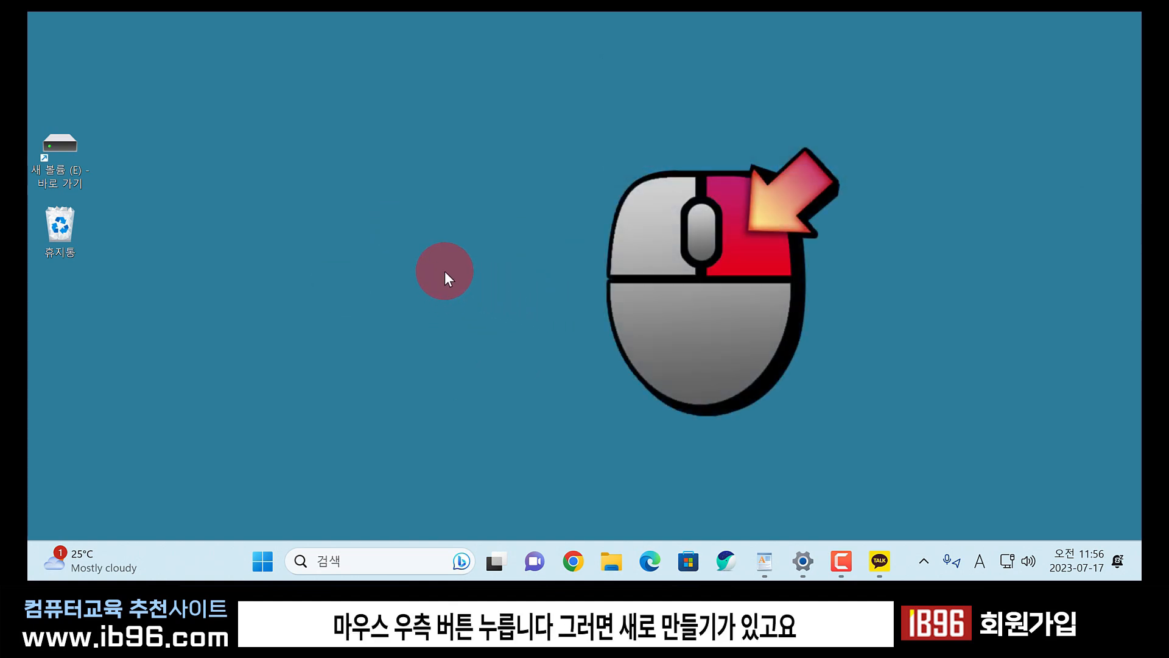
Create two new folders side by side on the desktop, keeping their default names.
{"action": "right_click", "coordinate": [445, 272]}
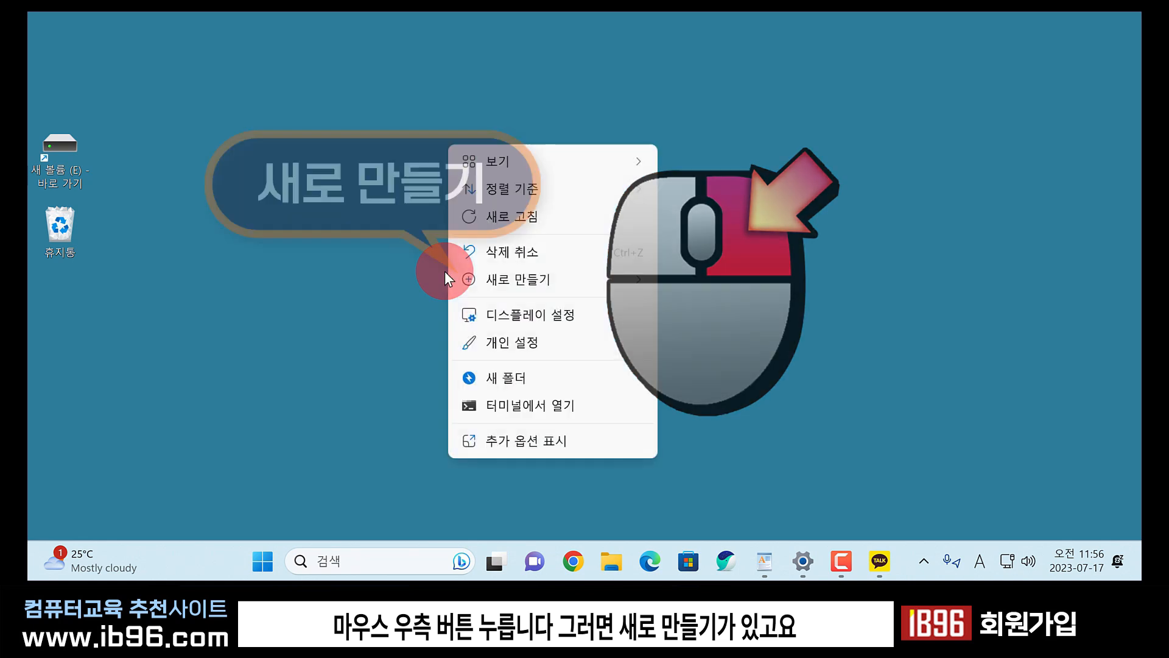
{"action": "mouse_move", "coordinate": [494, 281]}
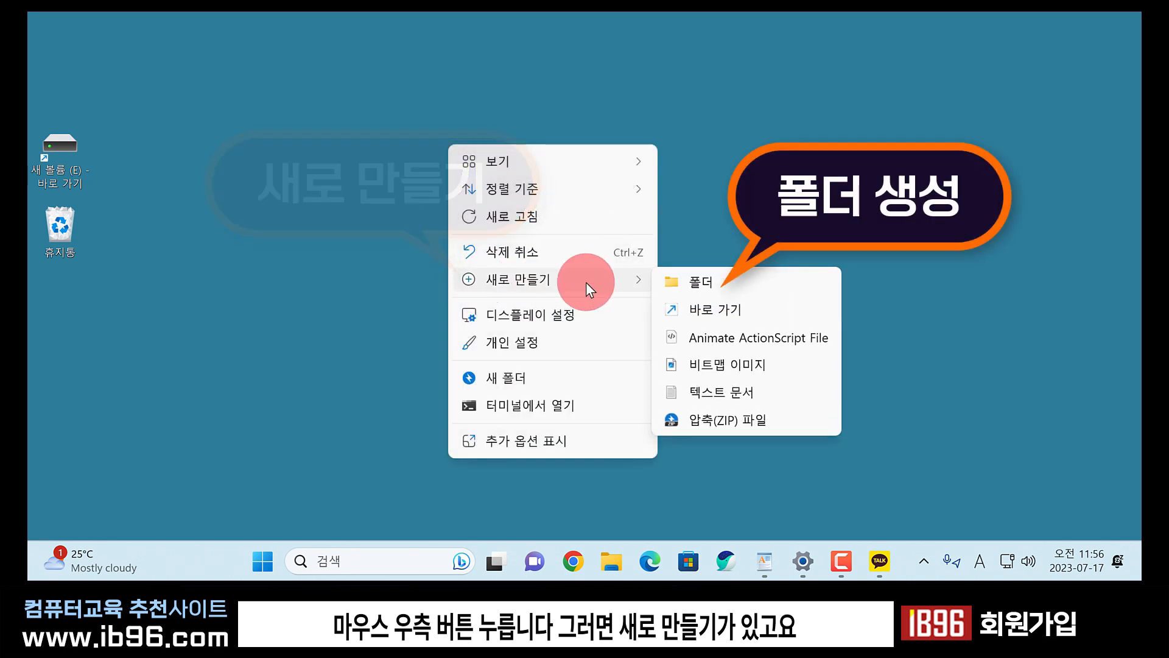
{"action": "left_click", "coordinate": [743, 286]}
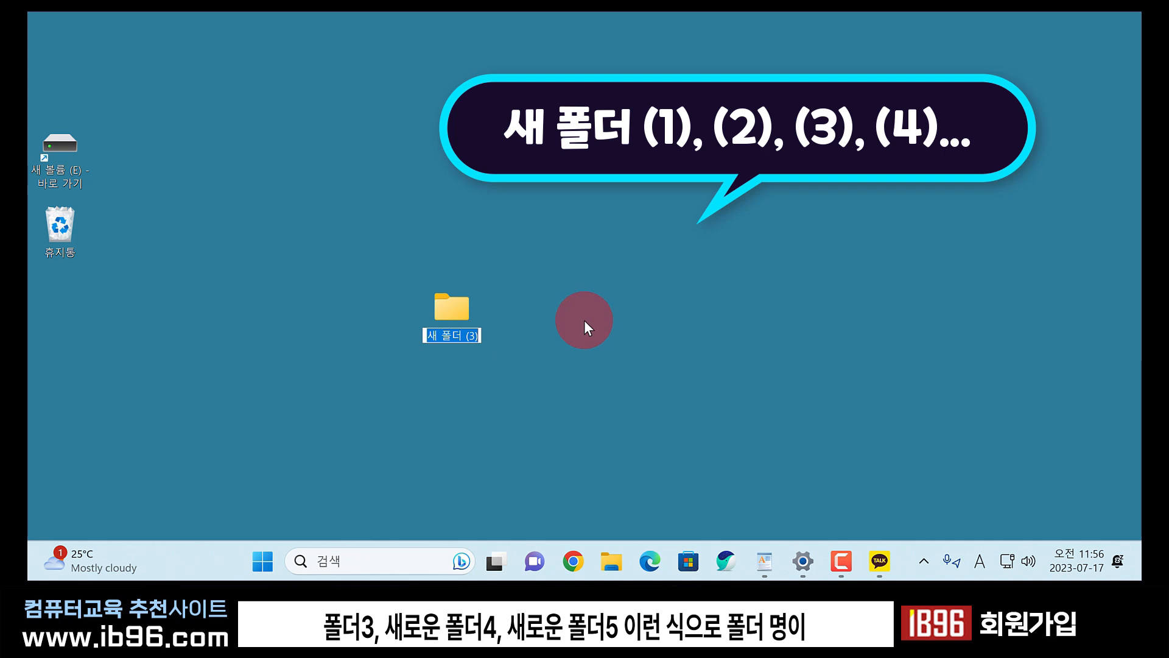
{"action": "right_click", "coordinate": [558, 292]}
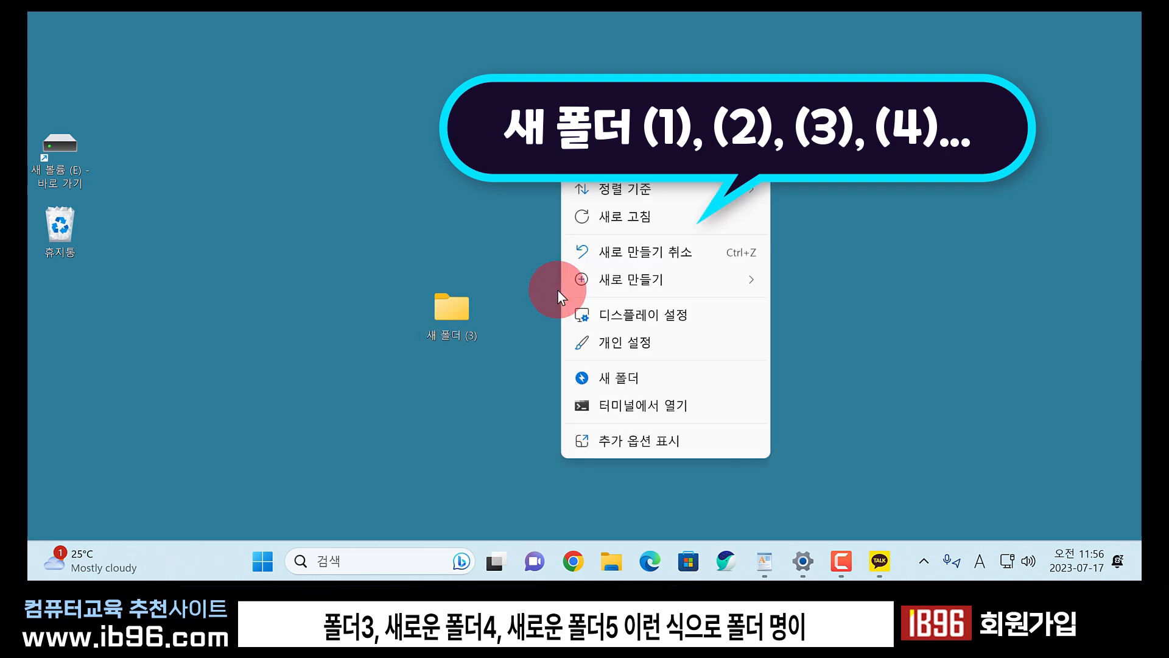
{"action": "mouse_move", "coordinate": [624, 284]}
{"action": "left_click", "coordinate": [835, 280]}
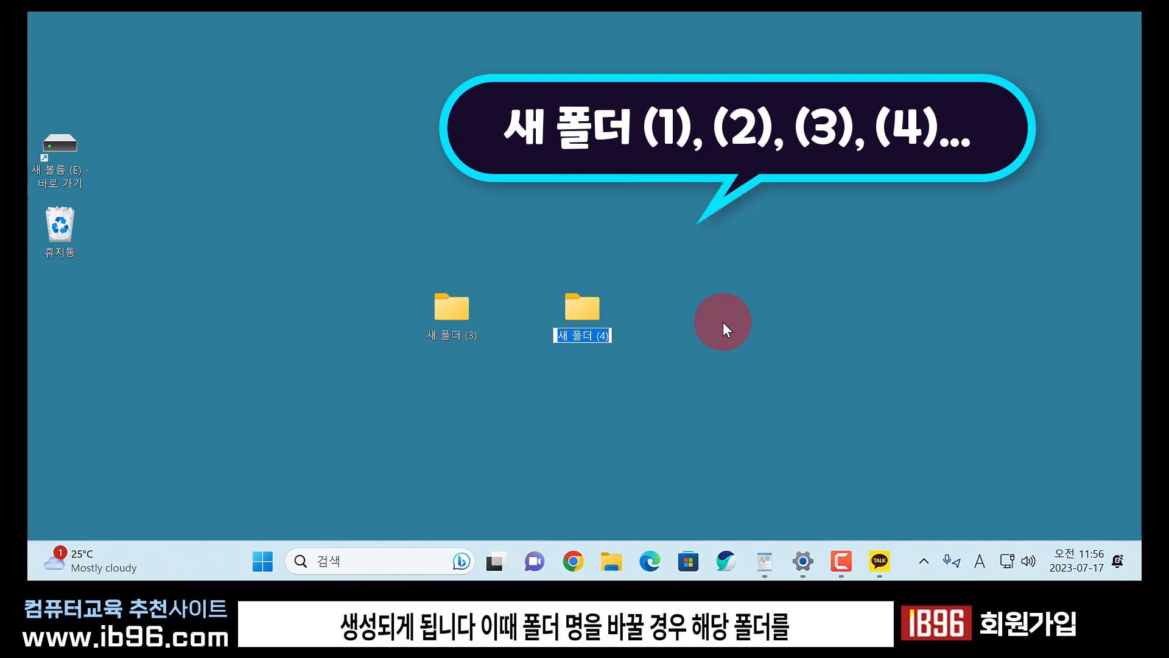
{"action": "left_click", "coordinate": [505, 404]}
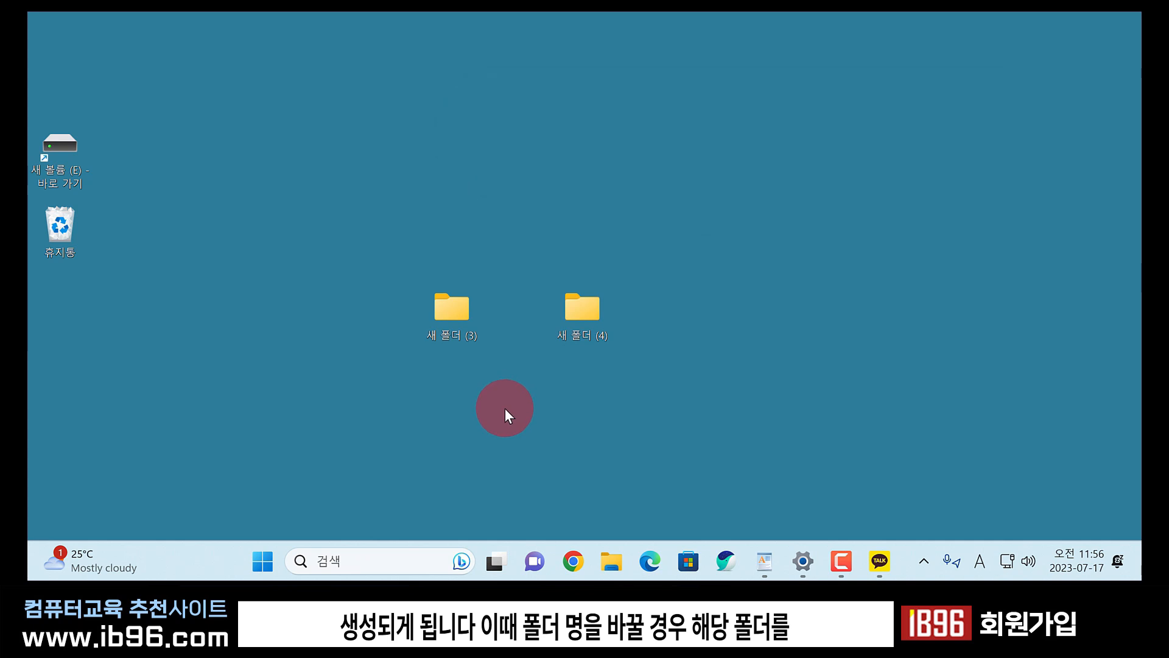
Rename the desktop folder 새 폴더 (3) as test.
{"action": "left_click", "coordinate": [458, 334]}
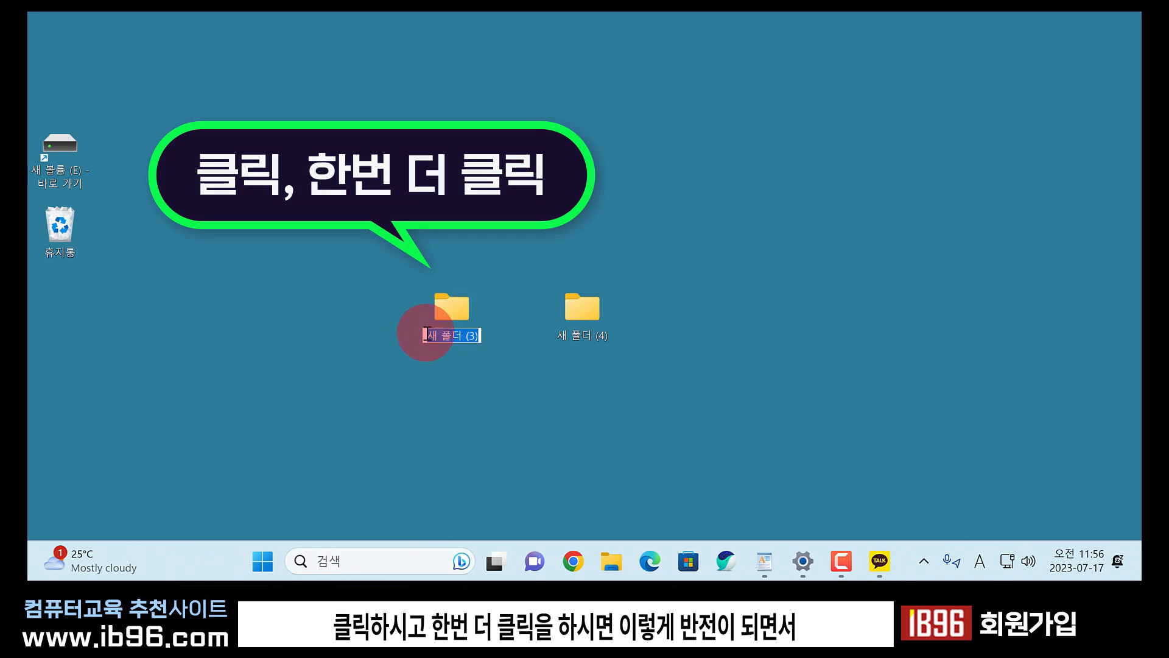
{"action": "type", "text": "tes"}
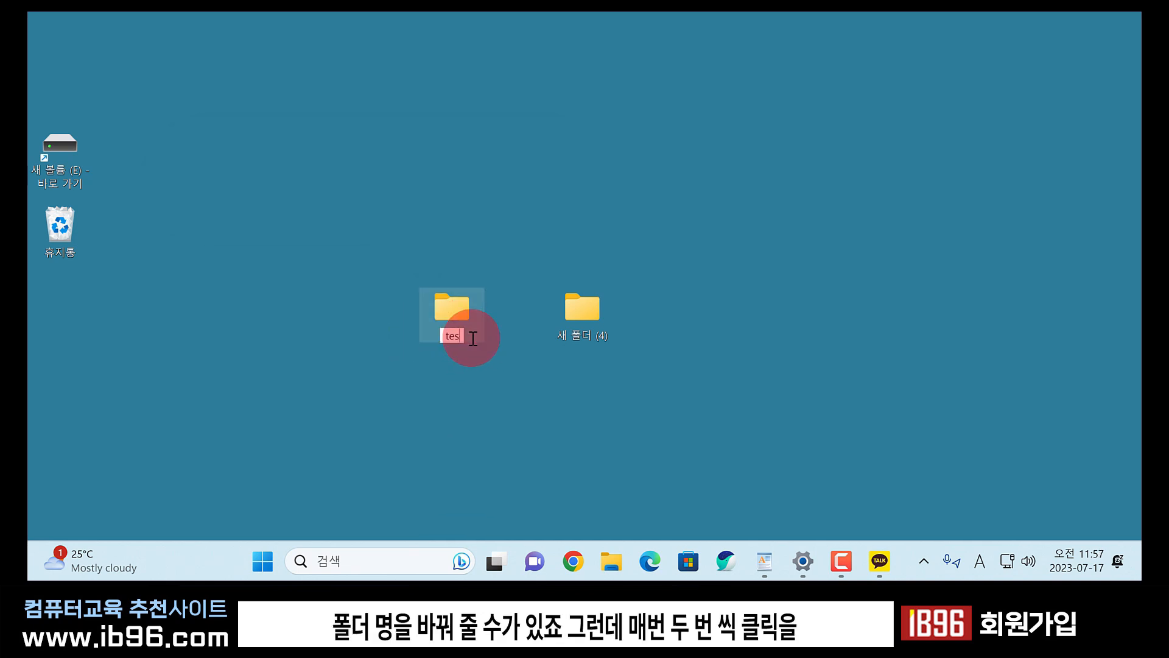
{"action": "type", "text": "t"}
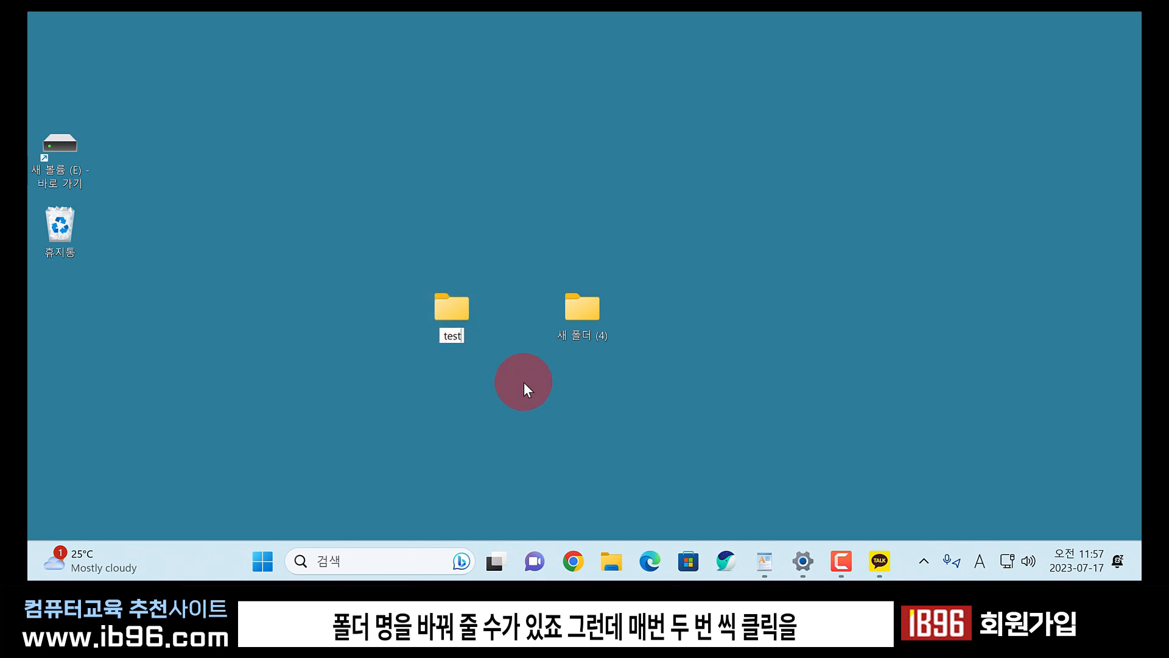
{"action": "key", "text": "Return"}
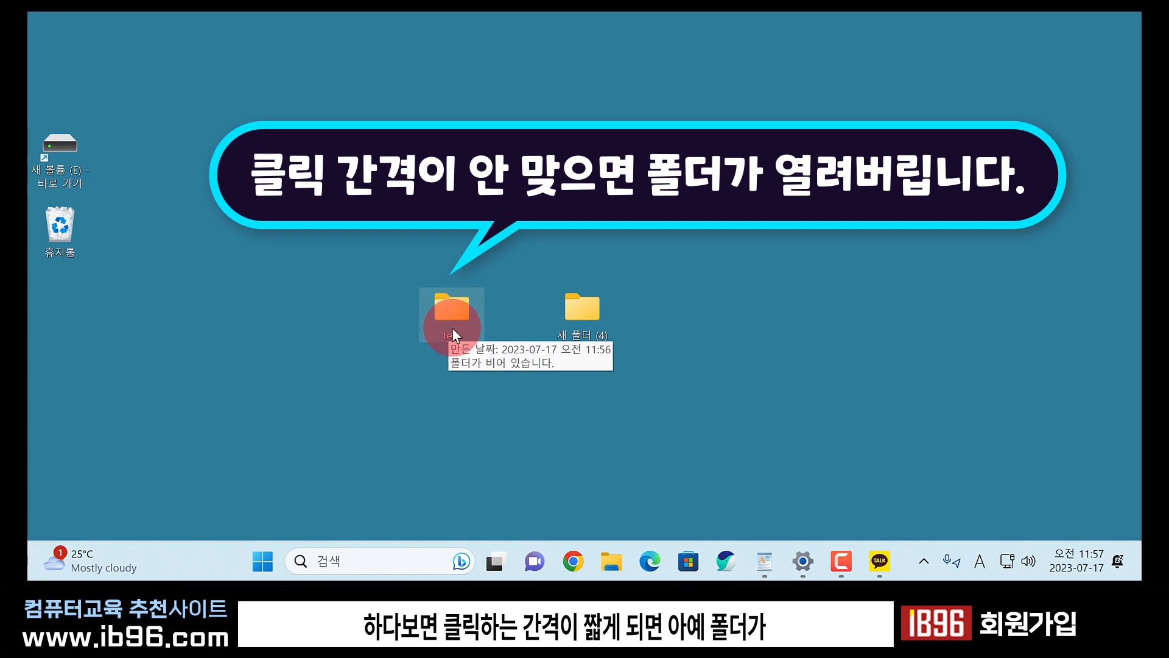
Open the test folder and close its window, and make the folder's name editable on the desktop.
{"action": "double_click", "coordinate": [457, 320]}
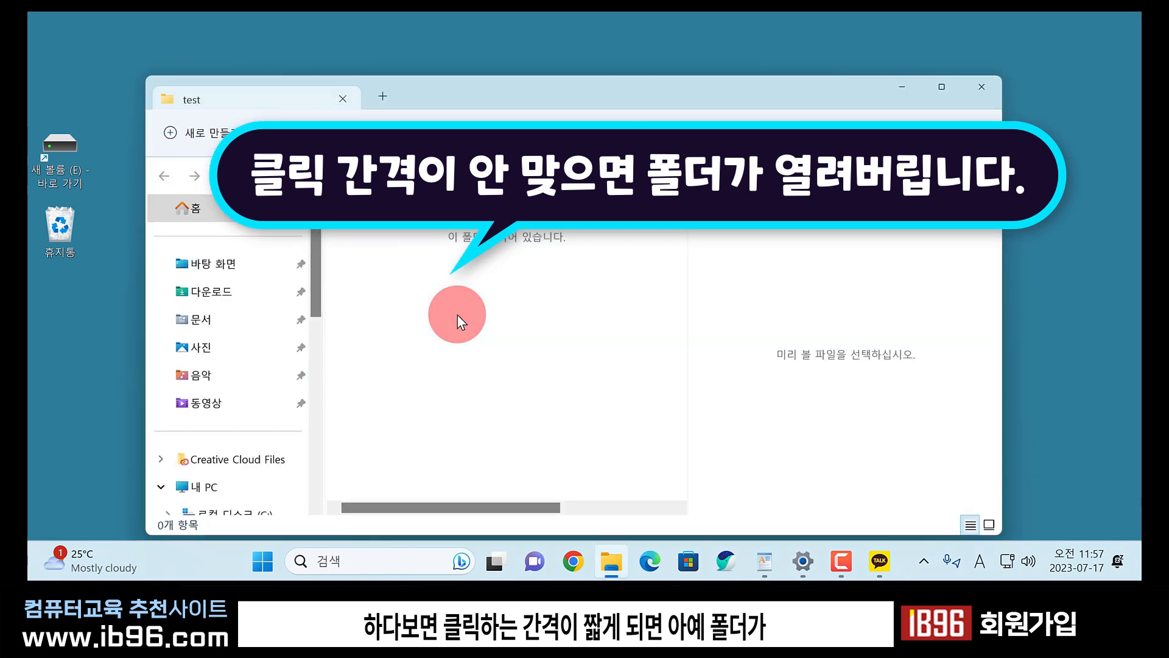
{"action": "left_click", "coordinate": [982, 86]}
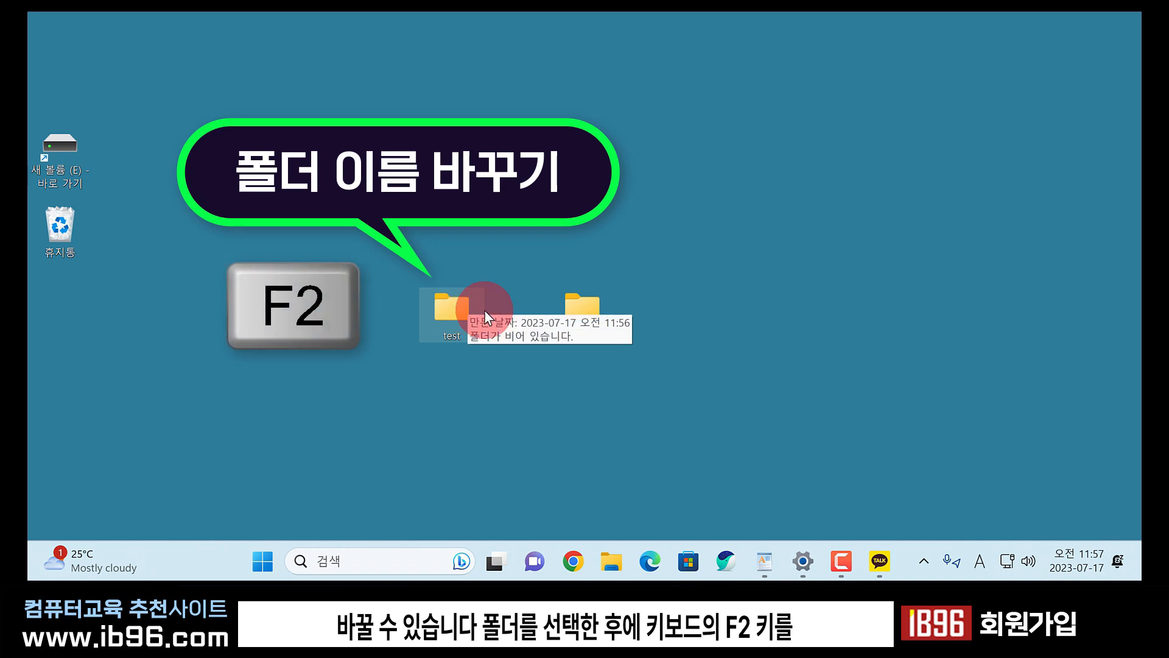
{"action": "key", "text": "F2"}
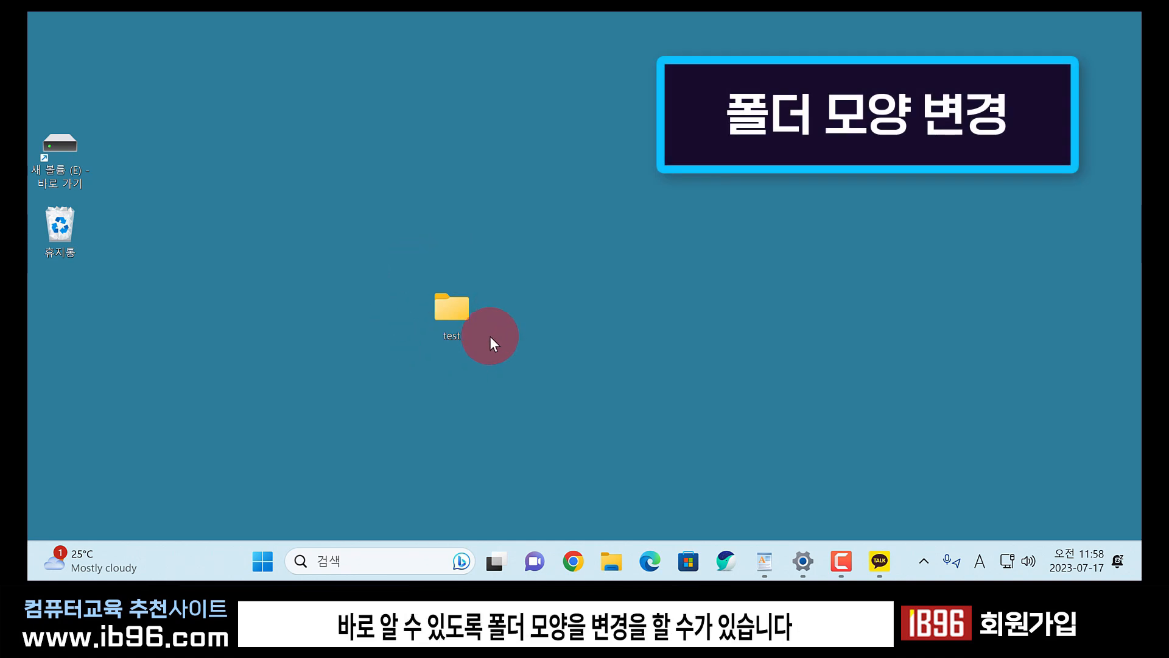
Apply the brown archive box icon from SHELL32.dll to the test folder and move the folder further left on the desktop.
{"action": "right_click", "coordinate": [452, 307]}
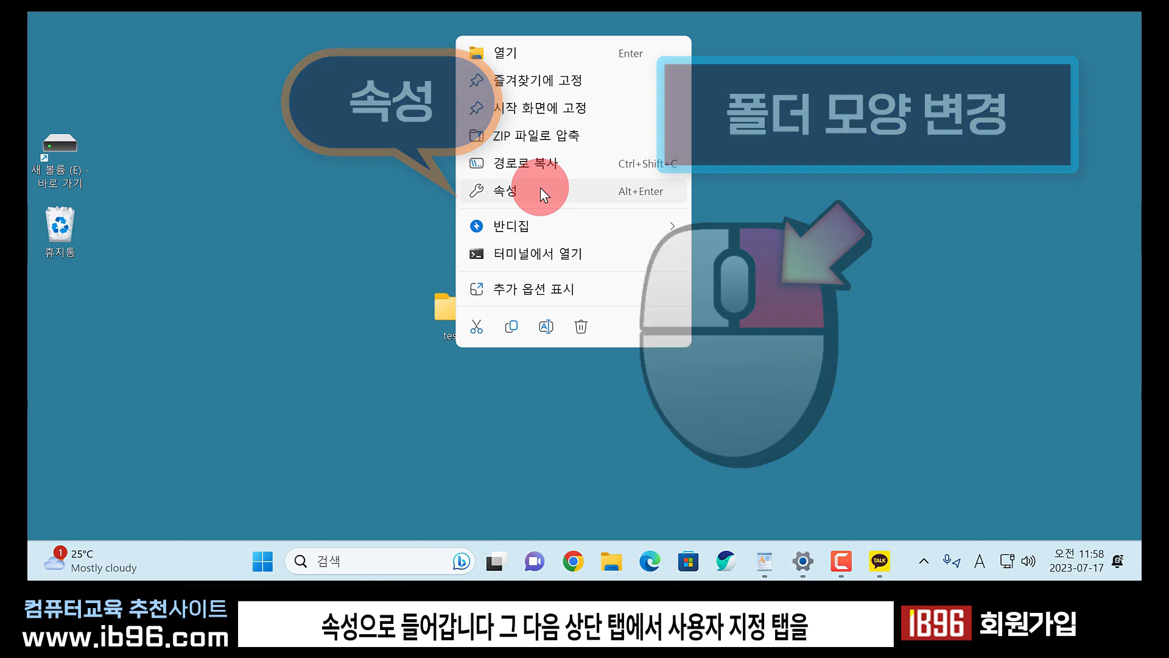
{"action": "left_click", "coordinate": [540, 191]}
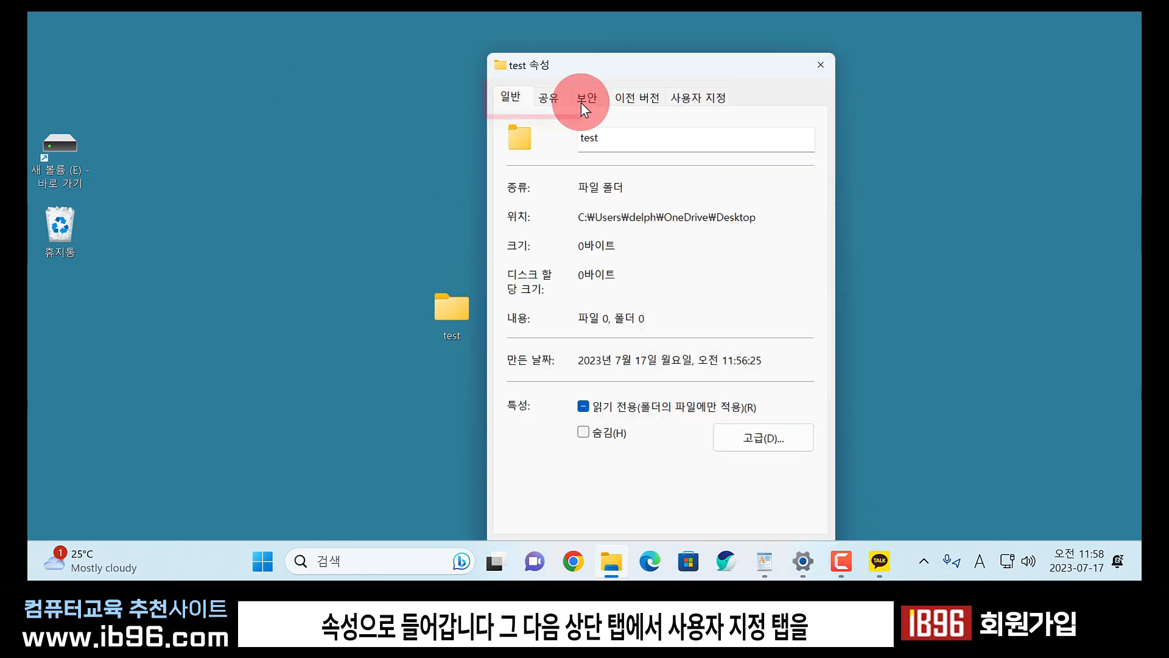
{"action": "left_click", "coordinate": [705, 96]}
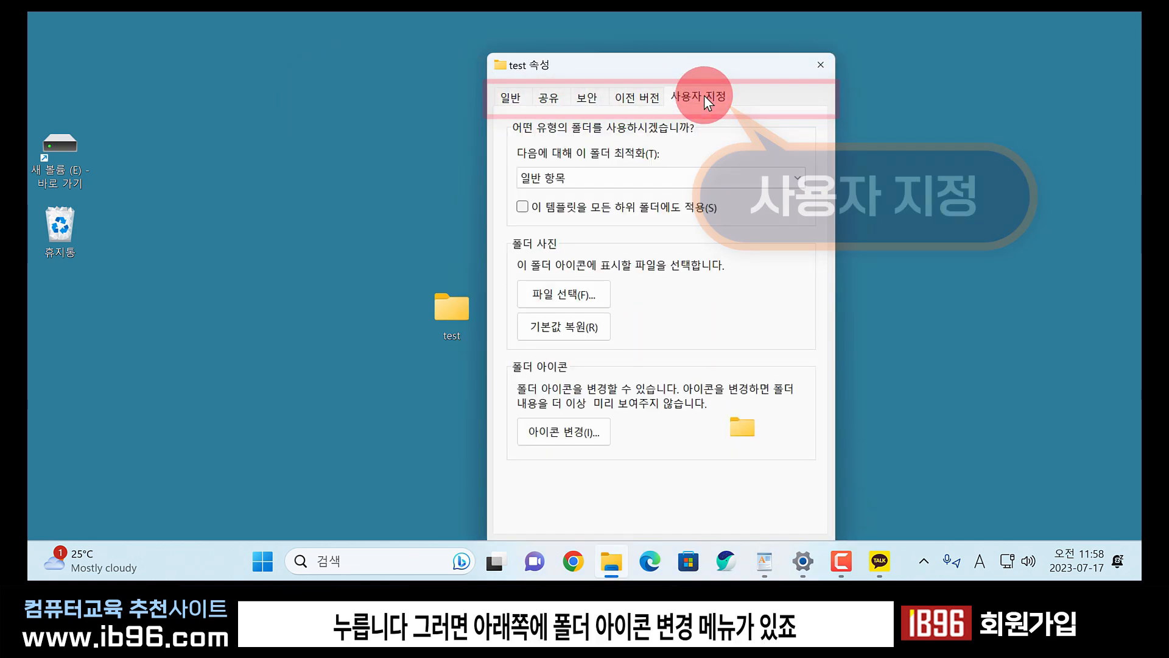
{"action": "left_click", "coordinate": [601, 433]}
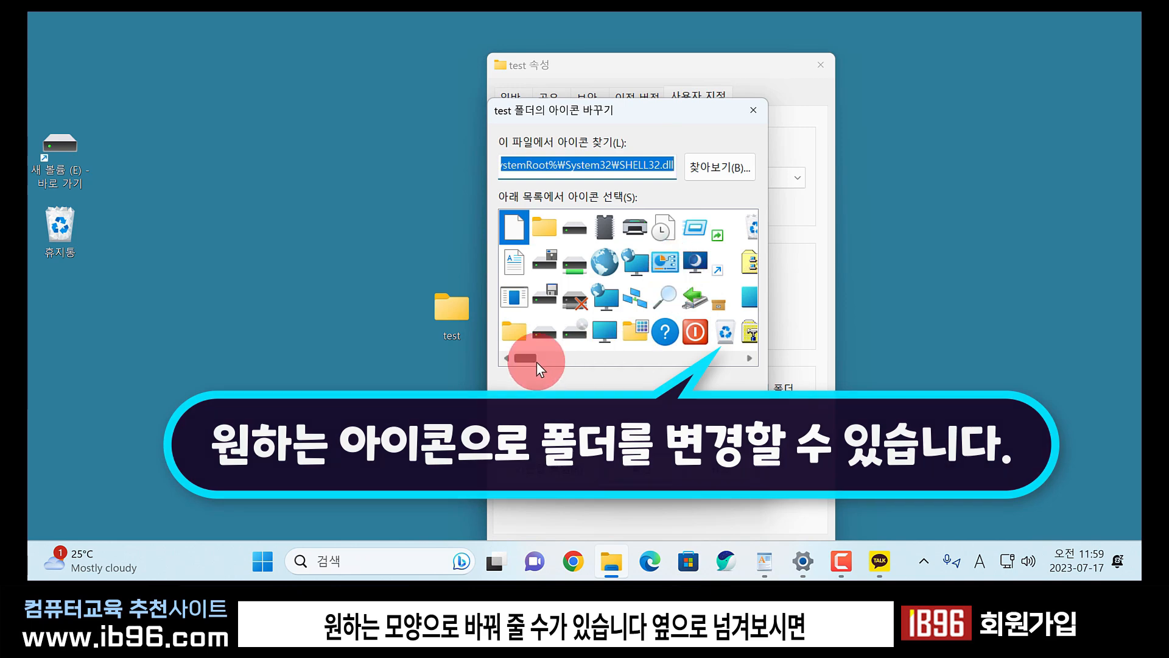
{"action": "left_click_drag", "start_coordinate": [523, 357], "coordinate": [623, 364]}
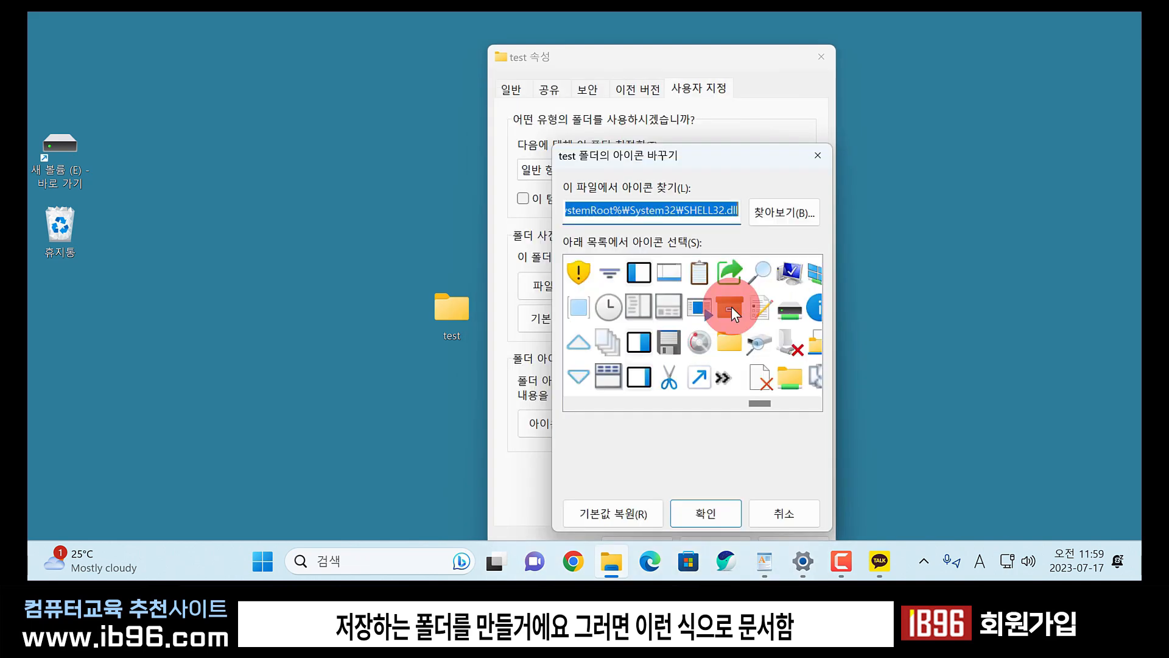
{"action": "left_click", "coordinate": [732, 307]}
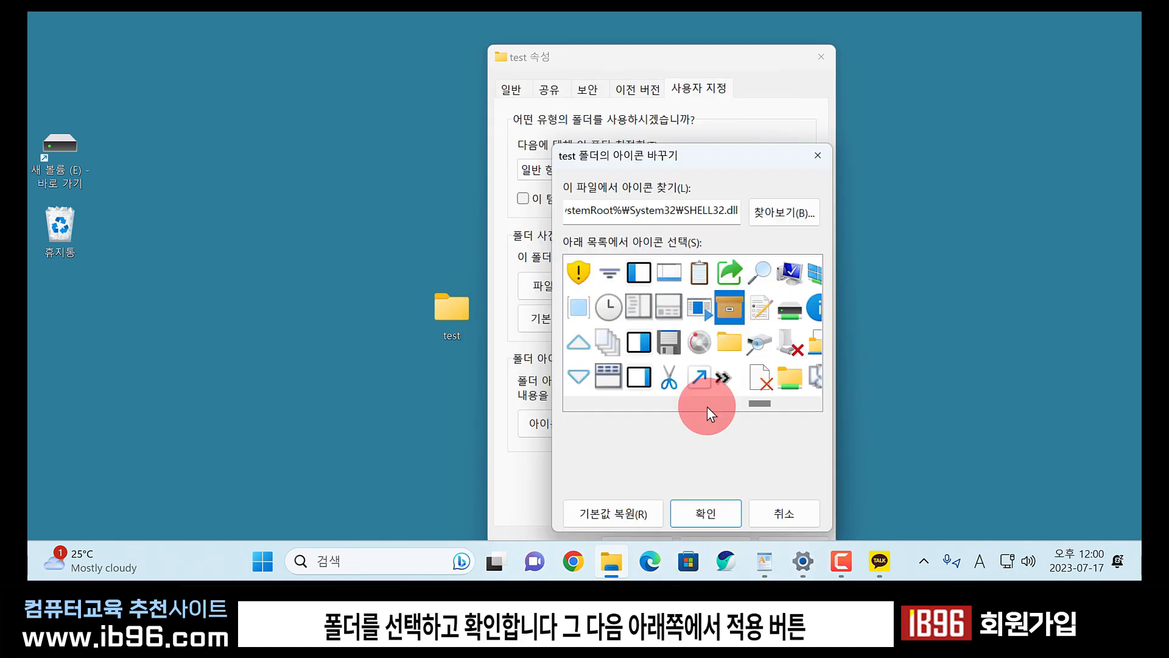
{"action": "left_click", "coordinate": [712, 508]}
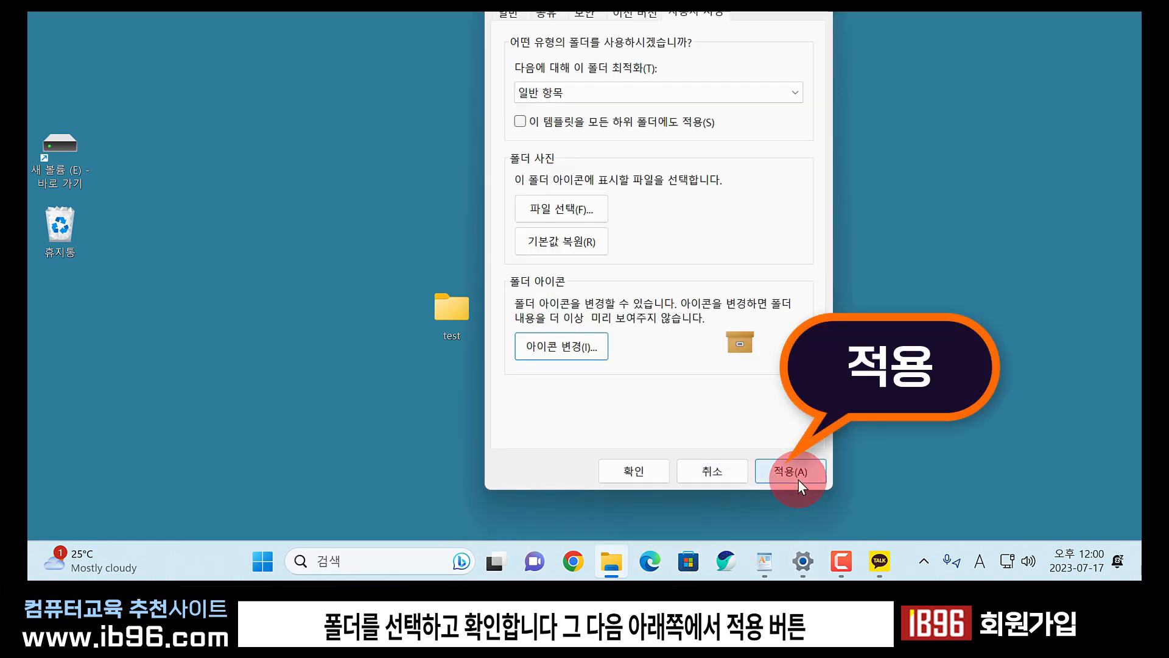
{"action": "left_click", "coordinate": [799, 479]}
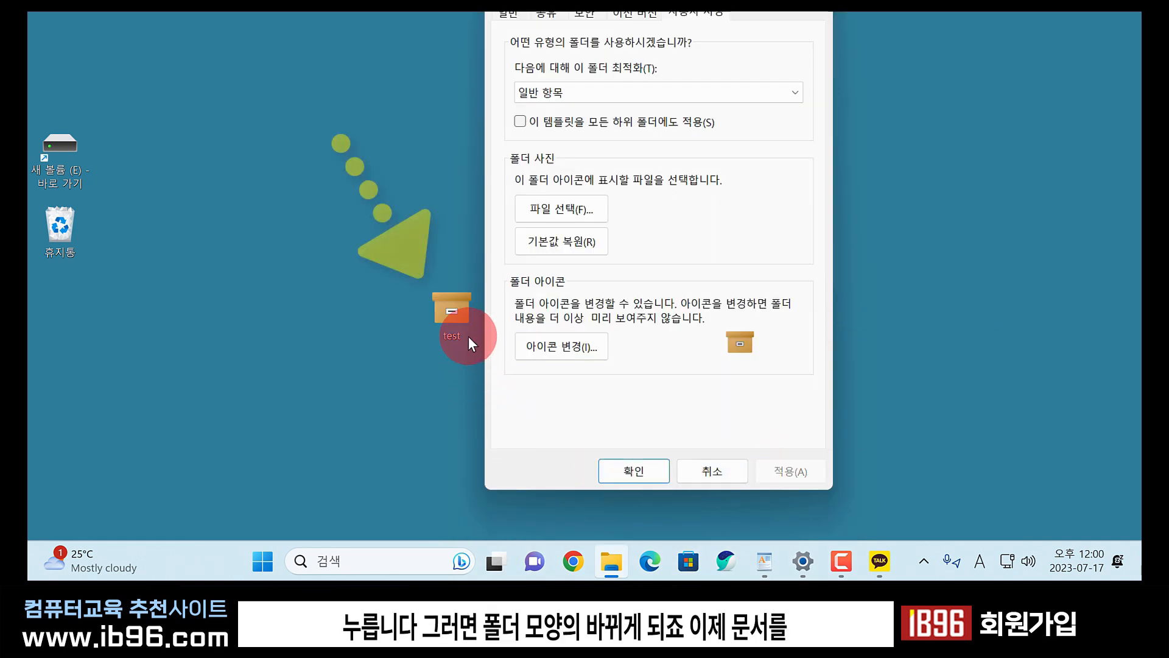
{"action": "left_click_drag", "start_coordinate": [467, 312], "coordinate": [337, 312]}
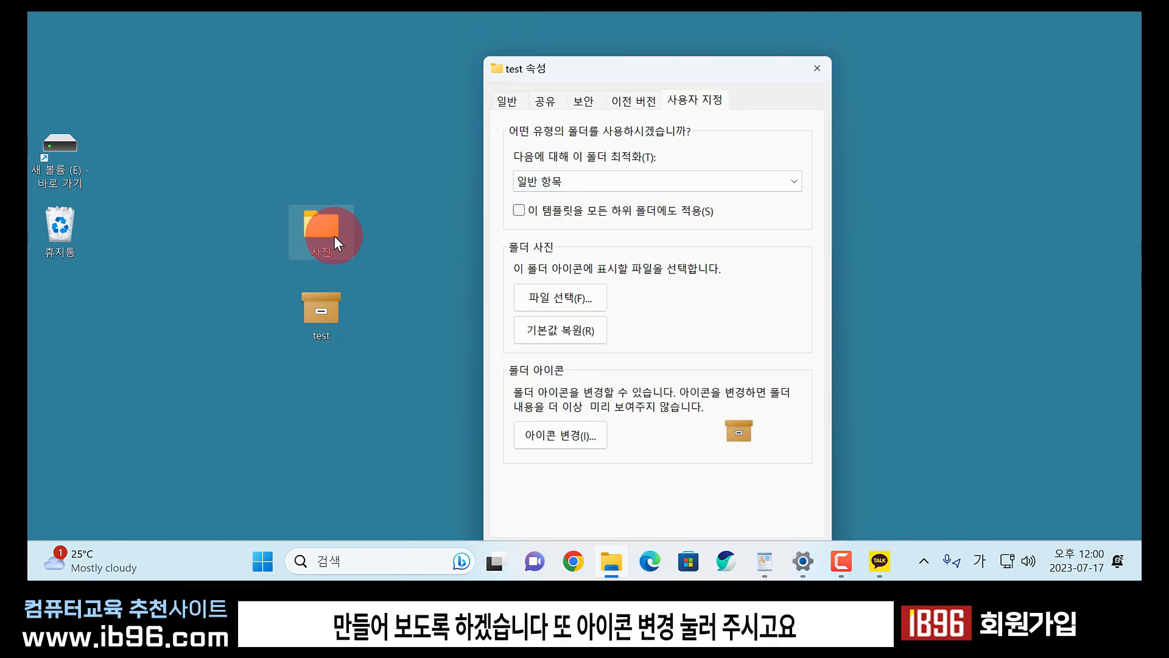
Try out the camera, video, music folder and warning triangle icons in the test folder's icon selection.
{"action": "left_click", "coordinate": [556, 434]}
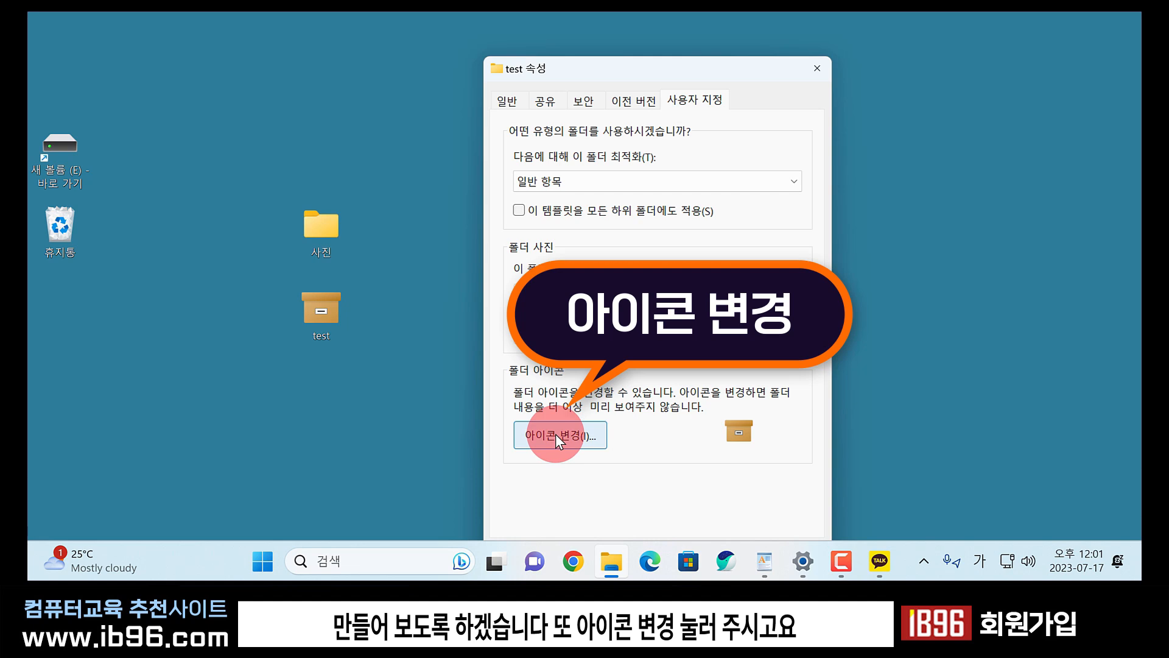
{"action": "scroll", "coordinate": [688, 332], "scroll_direction": "right", "scroll_amount": 3}
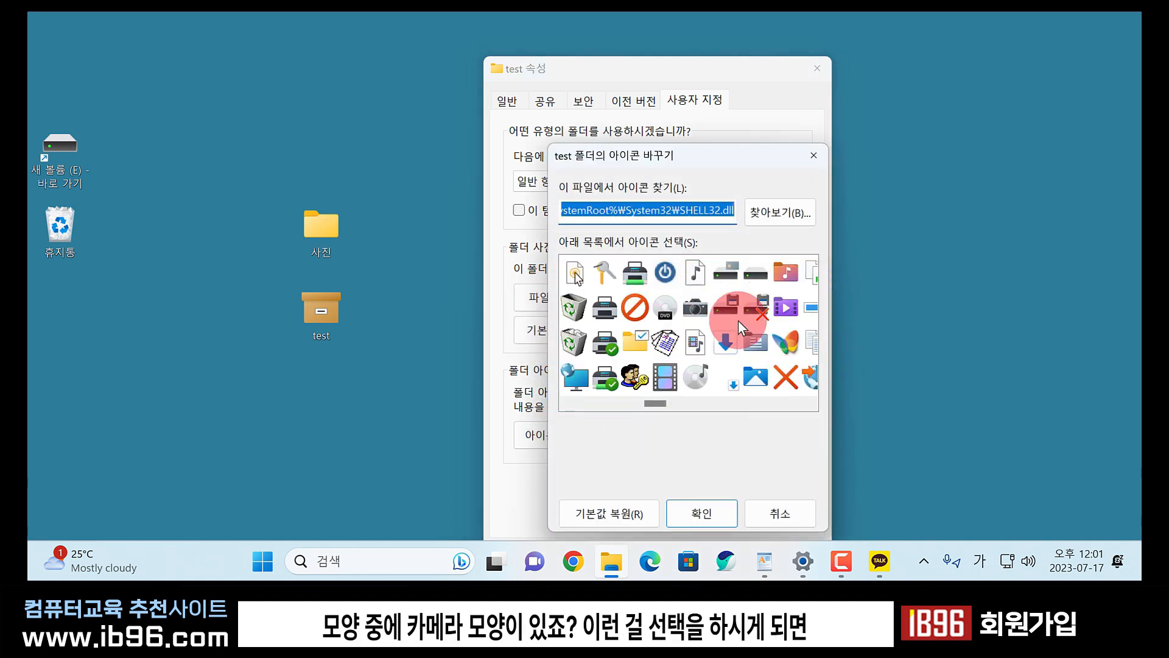
{"action": "left_click", "coordinate": [698, 307]}
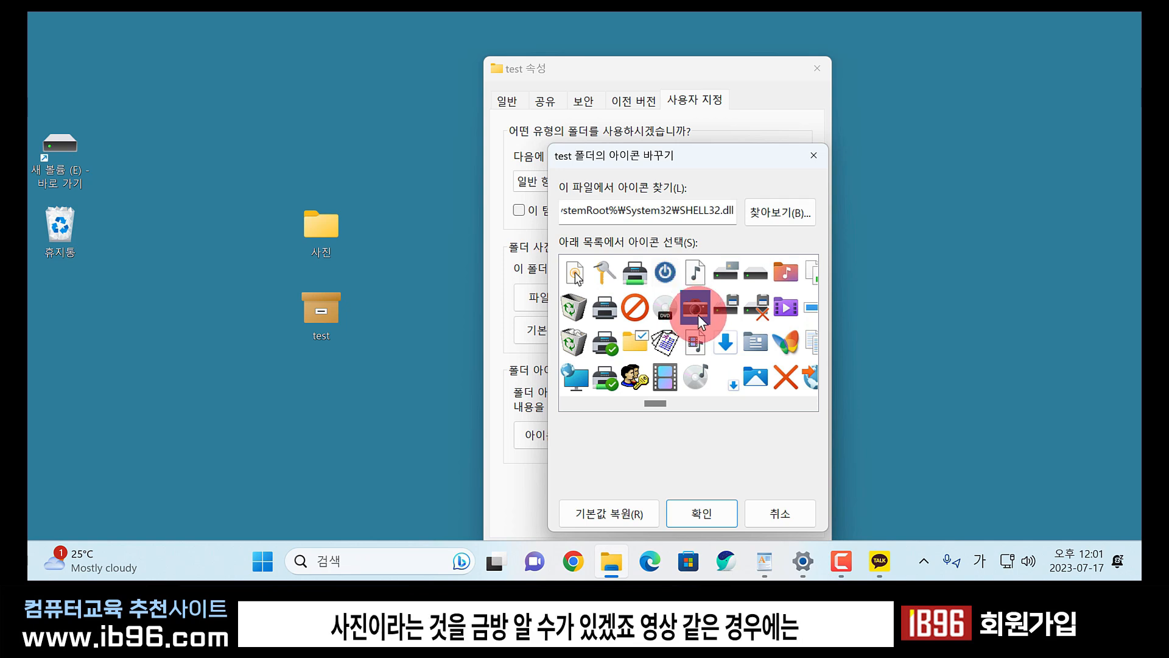
{"action": "left_click", "coordinate": [786, 309]}
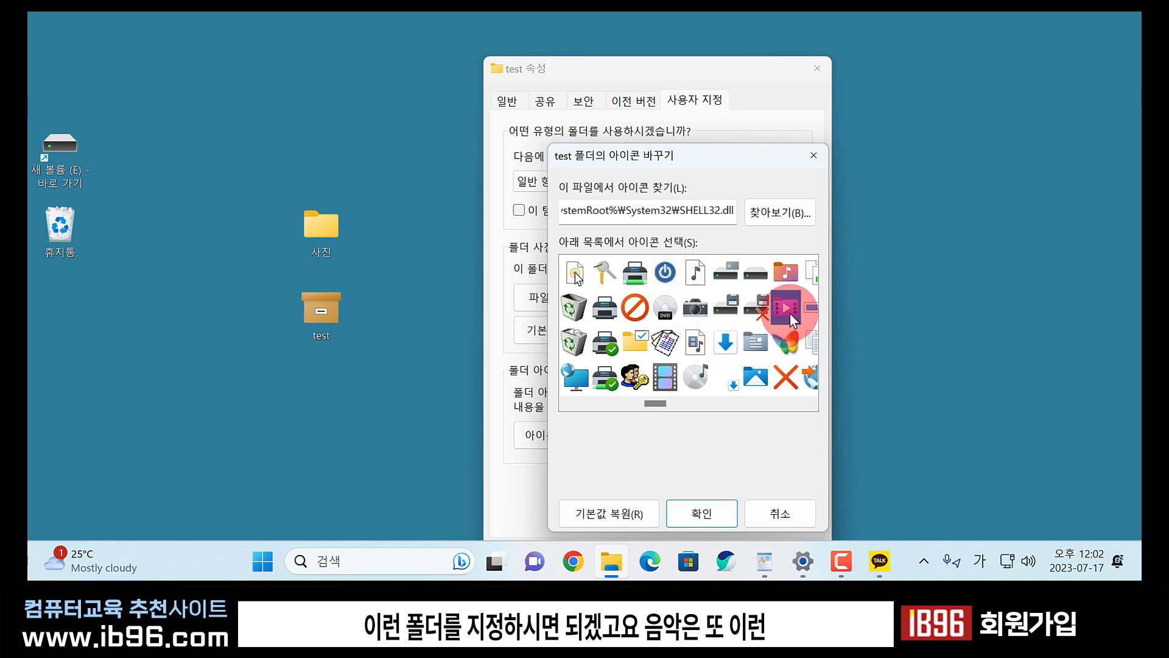
{"action": "left_click", "coordinate": [787, 272]}
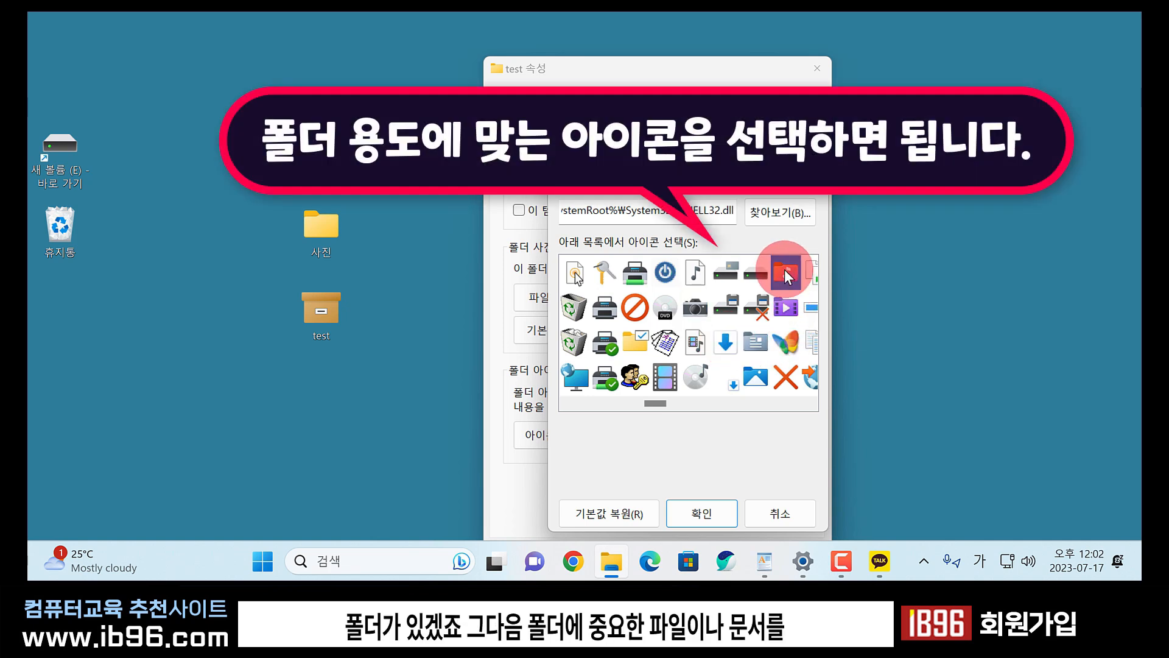
{"action": "left_click_drag", "start_coordinate": [652, 403], "coordinate": [670, 399]}
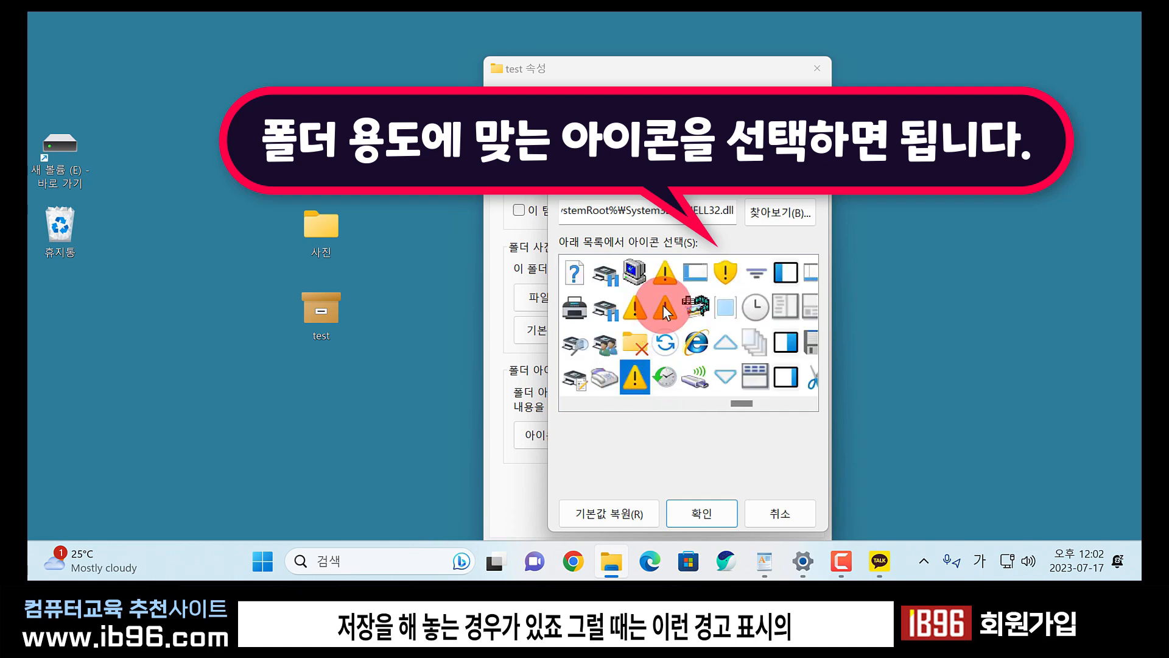
{"action": "left_click", "coordinate": [665, 308]}
{"action": "left_click", "coordinate": [668, 285]}
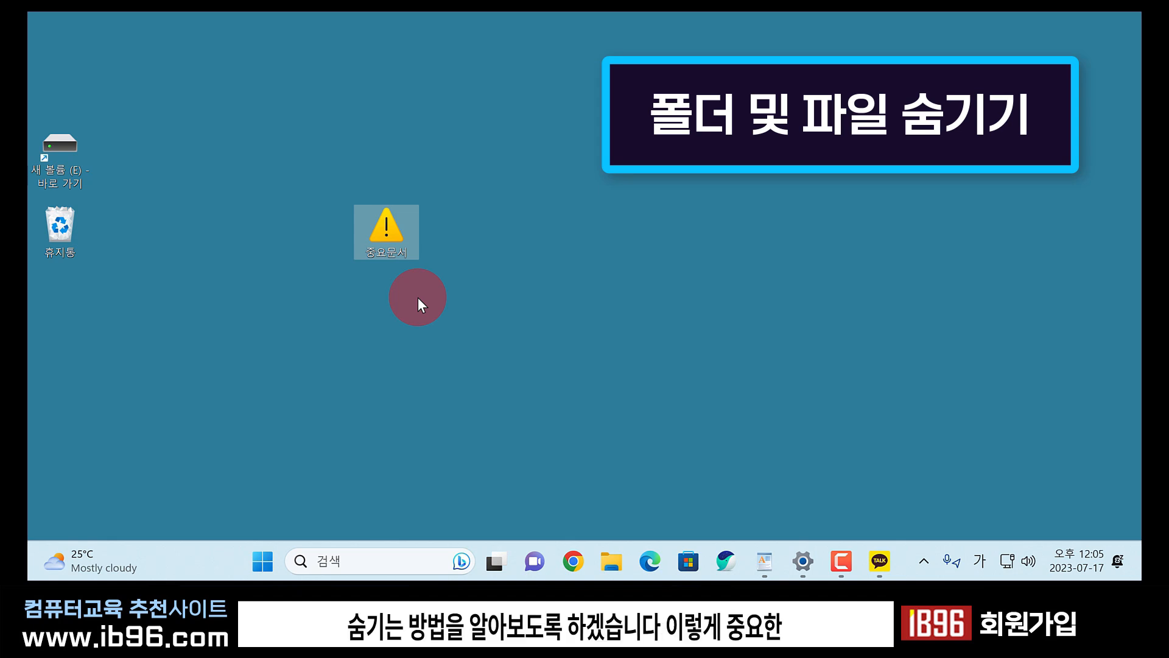
Set the 중요문서 folder's Hidden attribute and apply it to the folder, its subfolders and files.
{"action": "left_click_drag", "start_coordinate": [451, 287], "coordinate": [400, 255]}
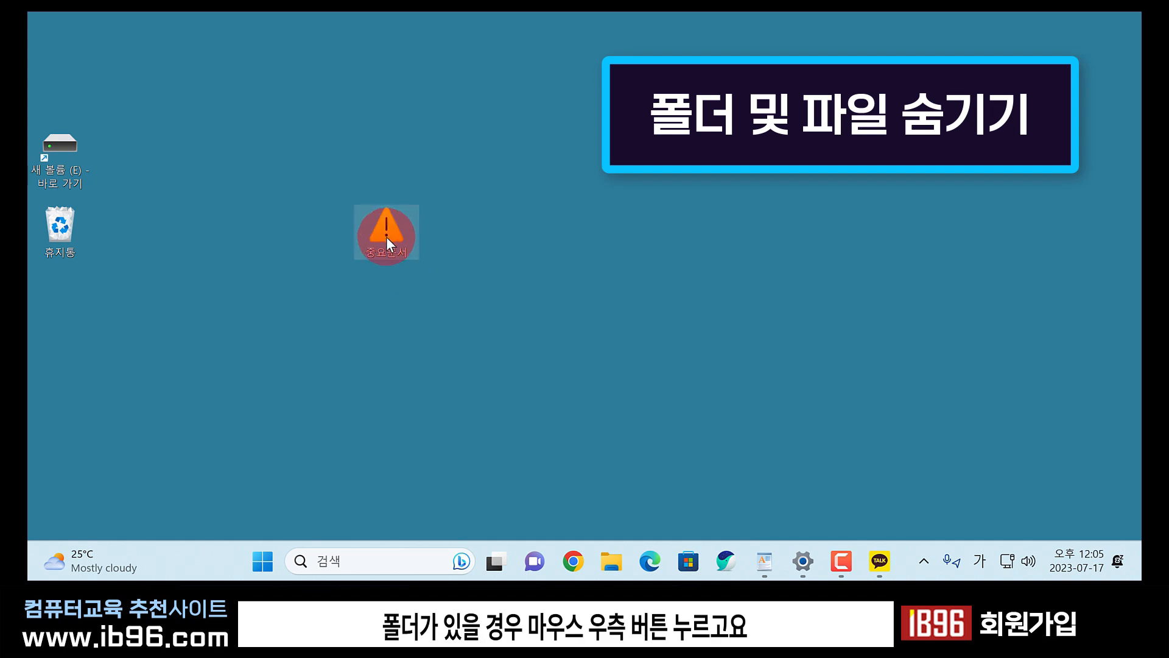
{"action": "right_click", "coordinate": [387, 232]}
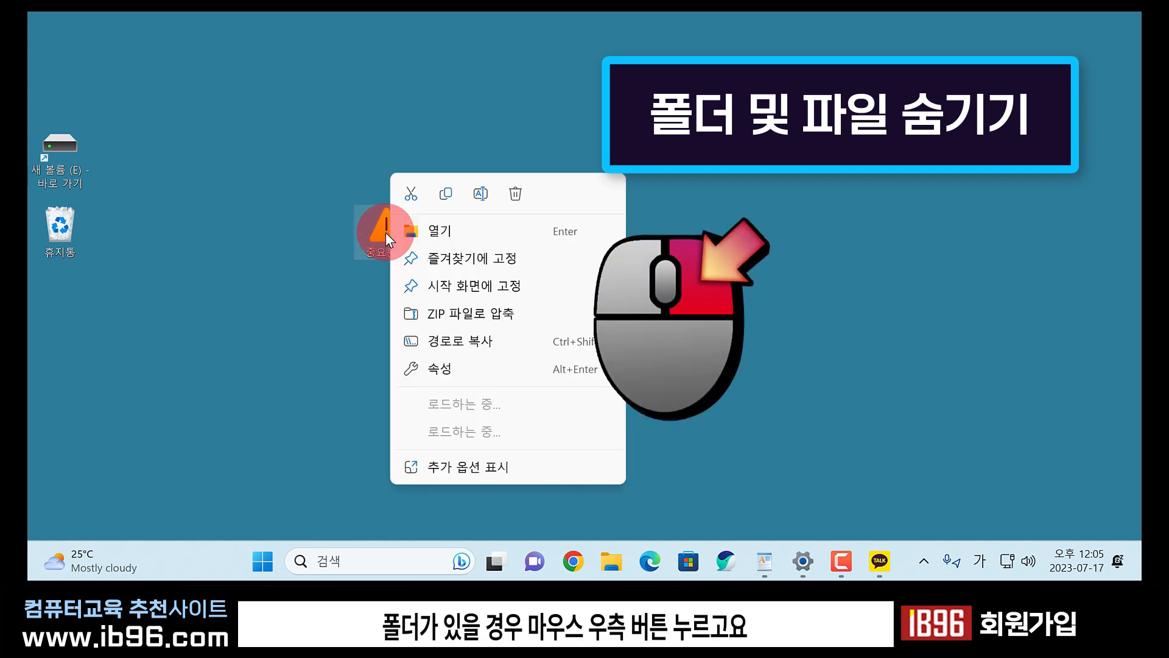
{"action": "left_click", "coordinate": [501, 373]}
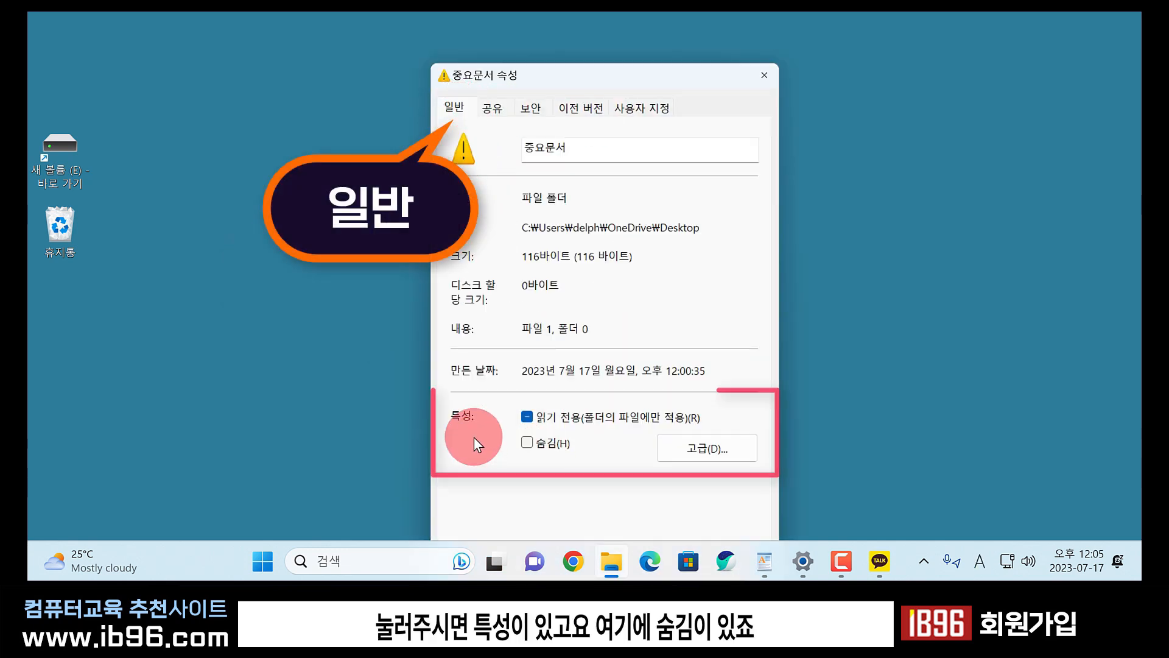
{"action": "left_click", "coordinate": [527, 443]}
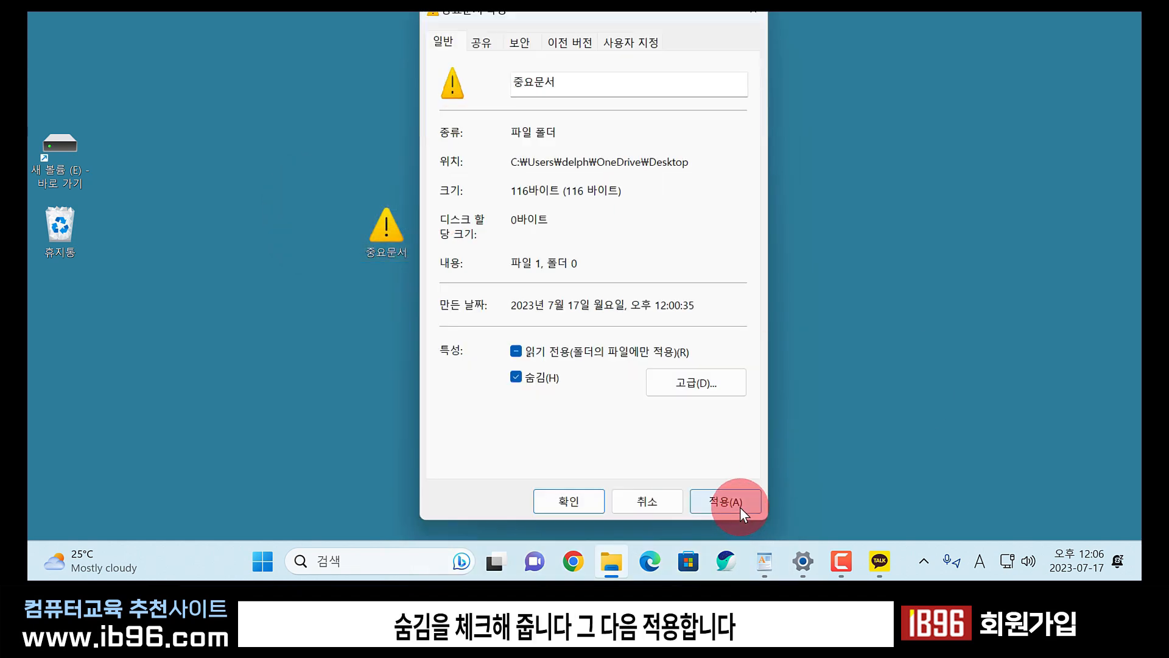
{"action": "left_click", "coordinate": [740, 507]}
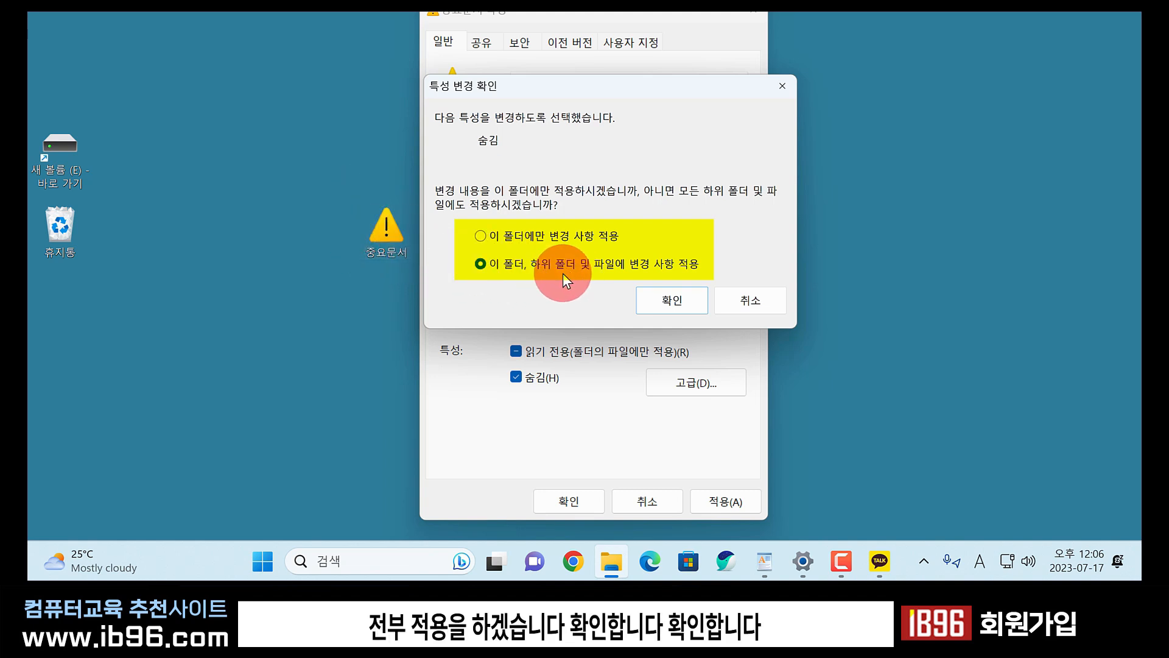
{"action": "left_click", "coordinate": [661, 293]}
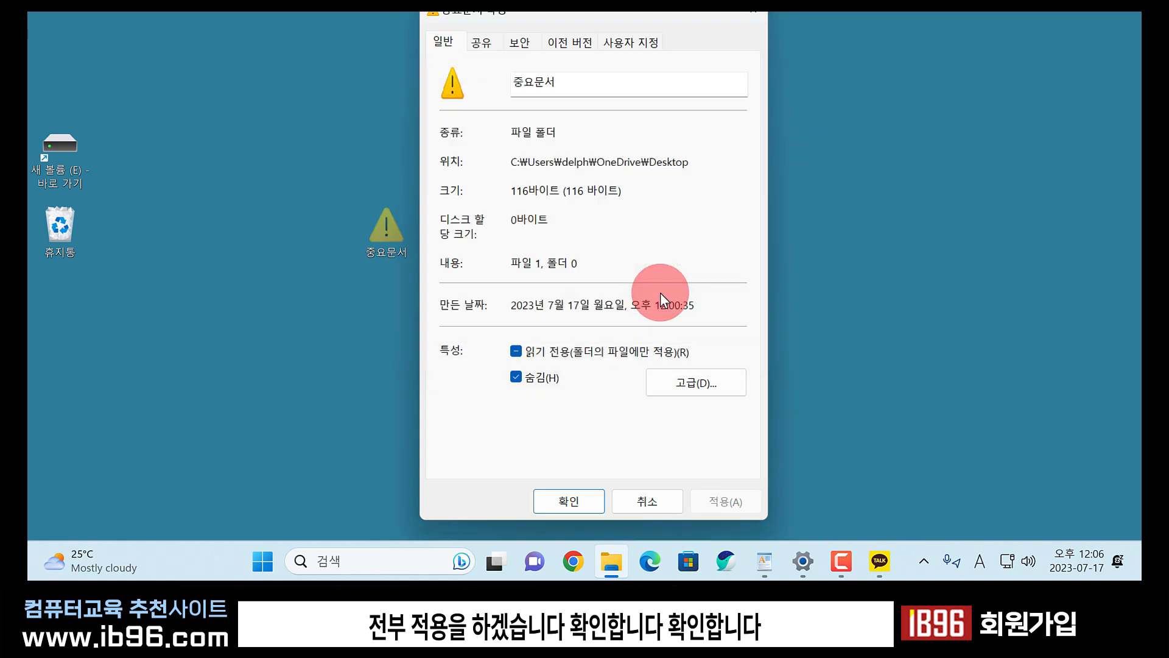
{"action": "left_click", "coordinate": [583, 504]}
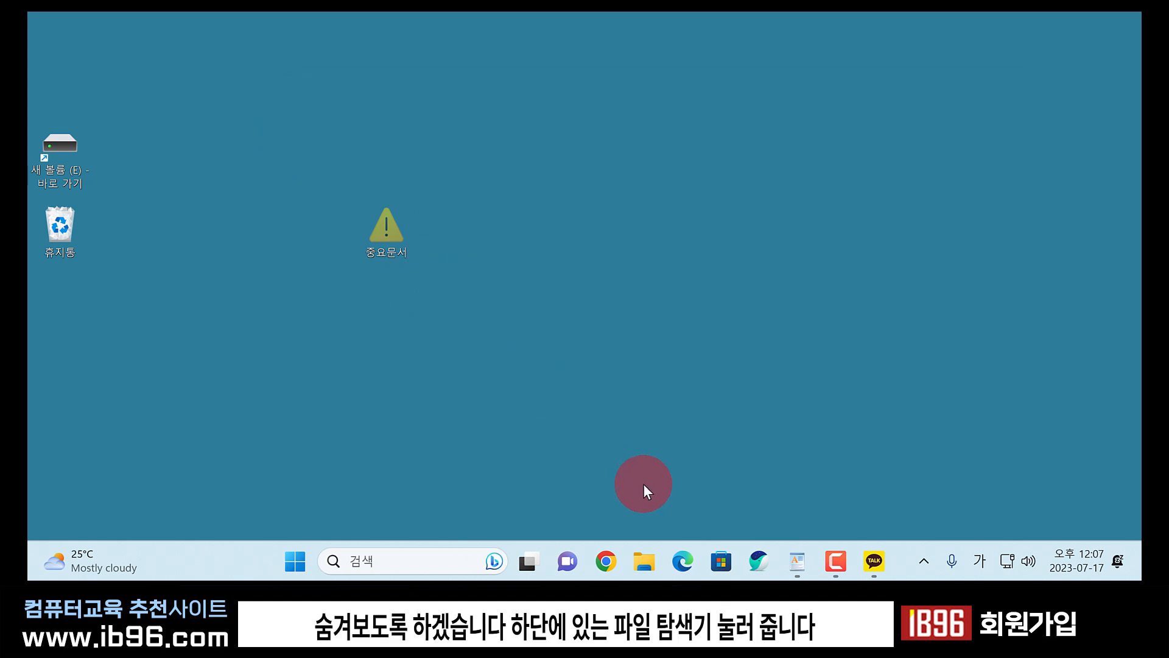
Set File Explorer's folder options to not show hidden files, folders or drives, and apply the setting.
{"action": "left_click", "coordinate": [644, 559]}
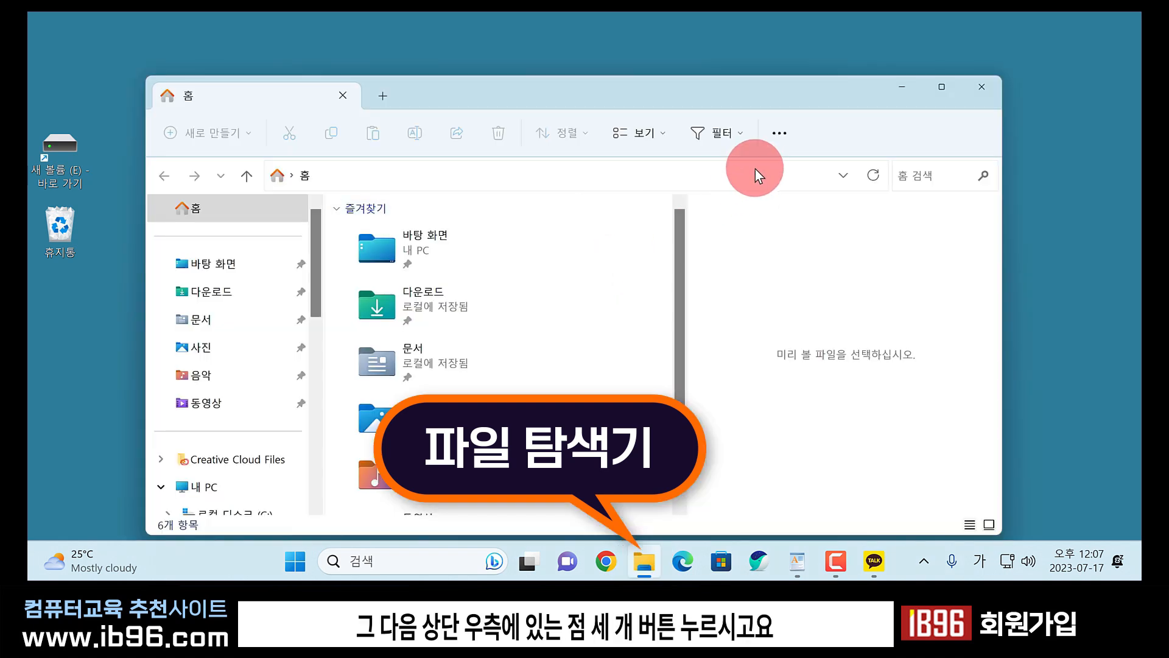
{"action": "left_click", "coordinate": [785, 136]}
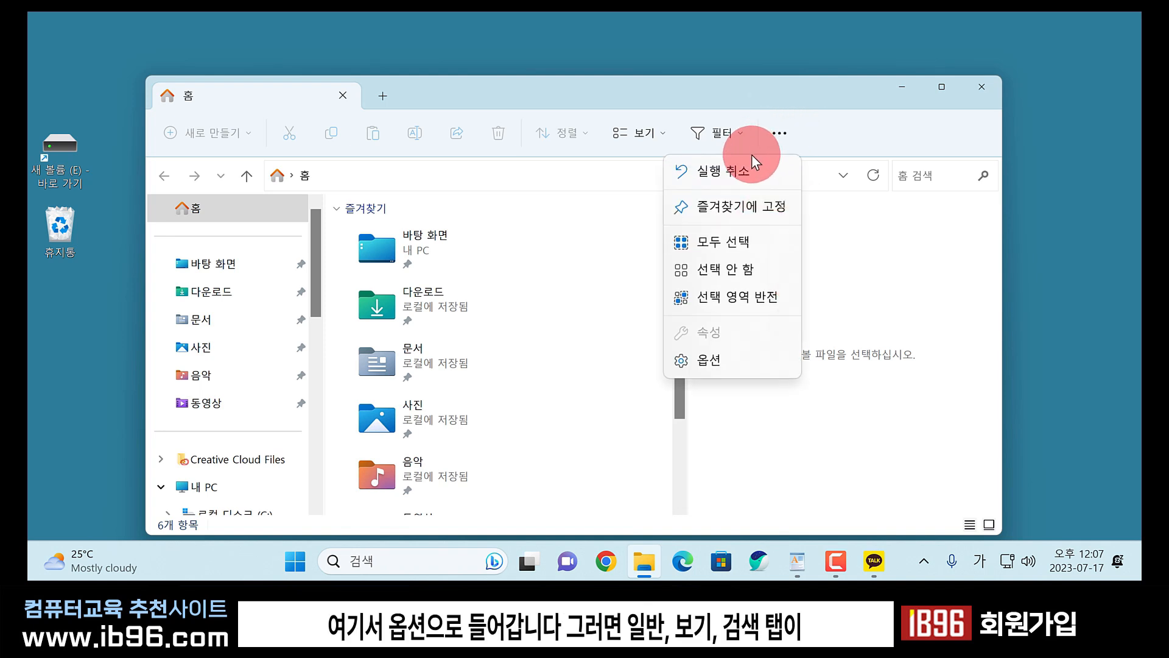
{"action": "left_click", "coordinate": [723, 372]}
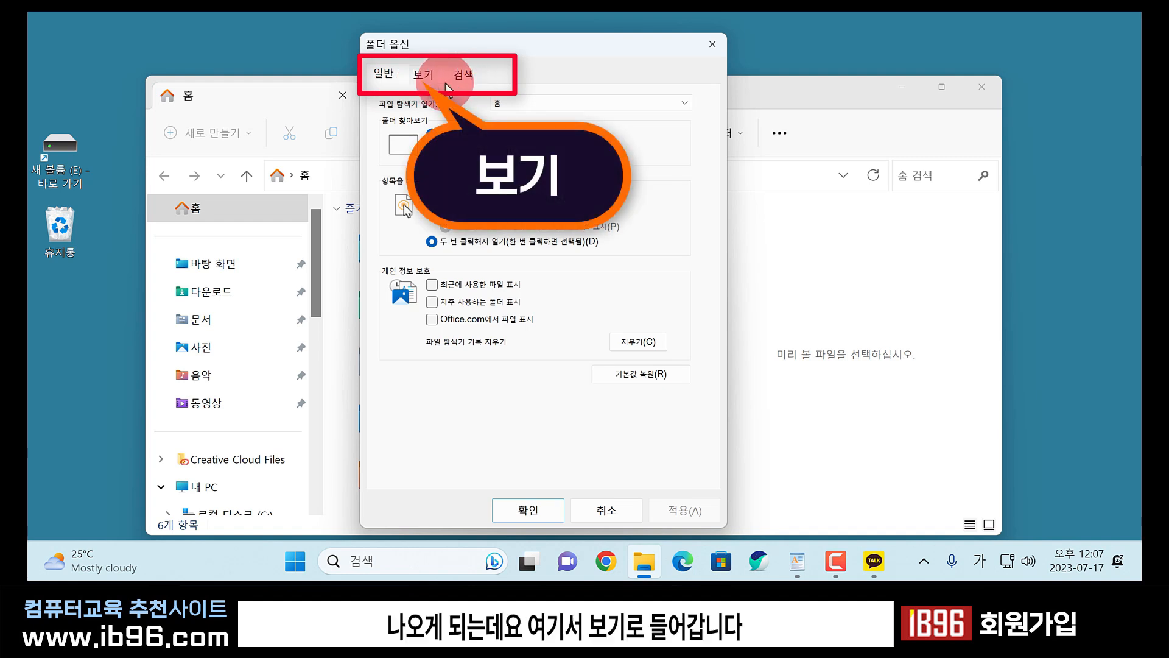
{"action": "left_click", "coordinate": [427, 76]}
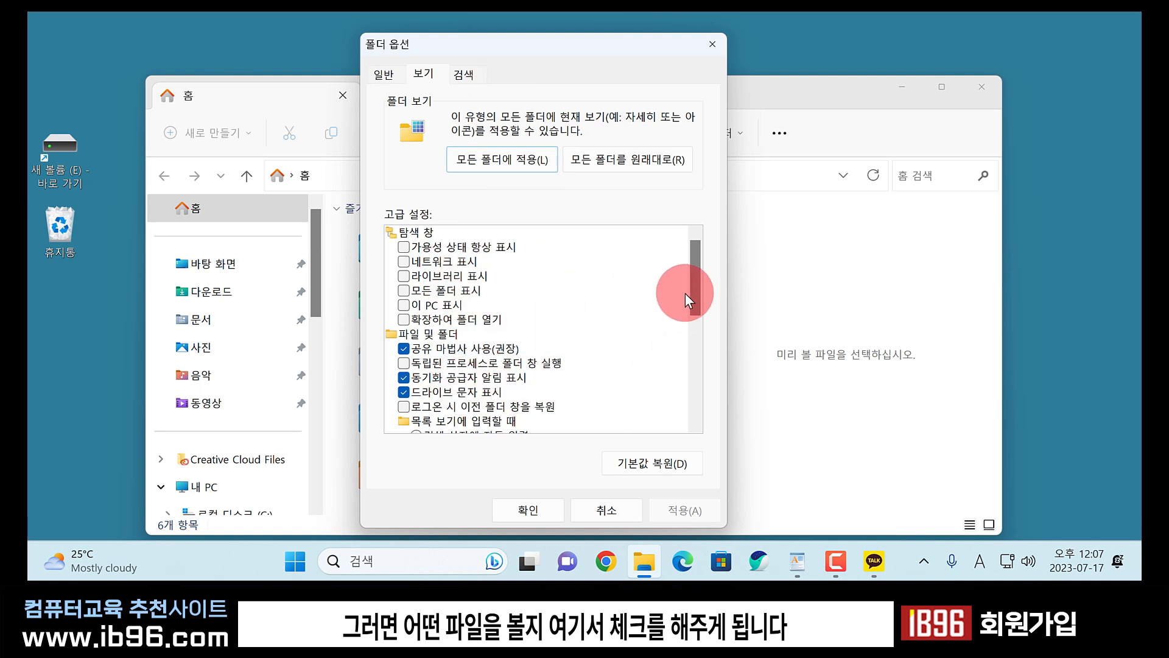
{"action": "left_click_drag", "start_coordinate": [695, 272], "coordinate": [692, 342]}
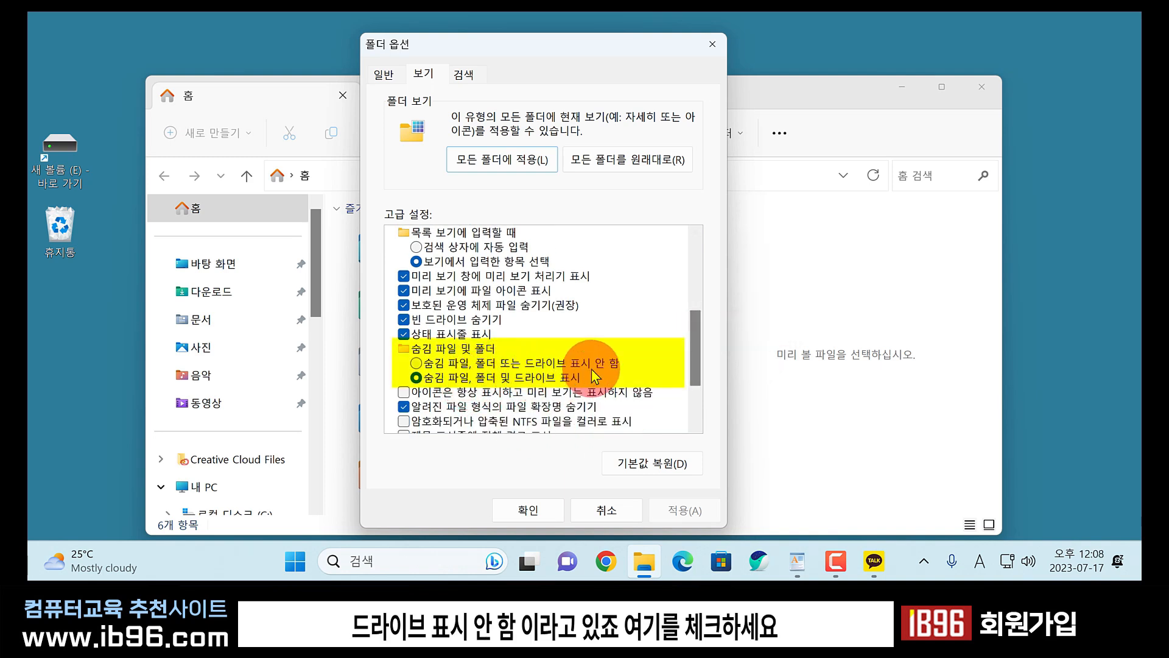
{"action": "left_click", "coordinate": [418, 365]}
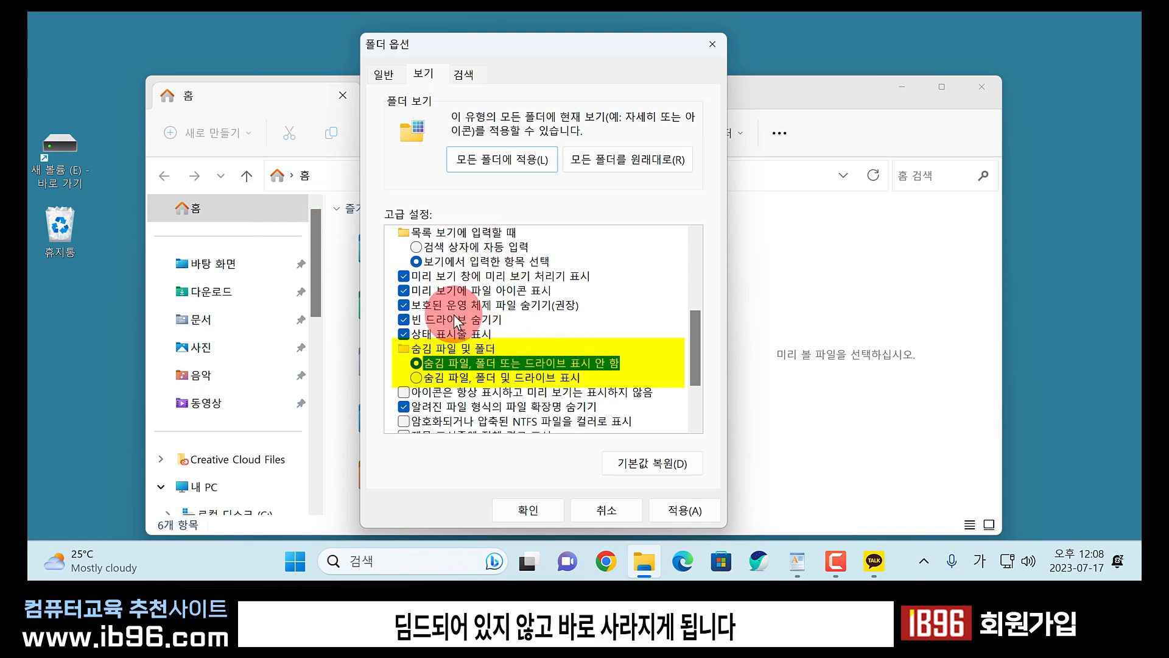
{"action": "left_click", "coordinate": [671, 511]}
{"action": "left_click", "coordinate": [534, 511]}
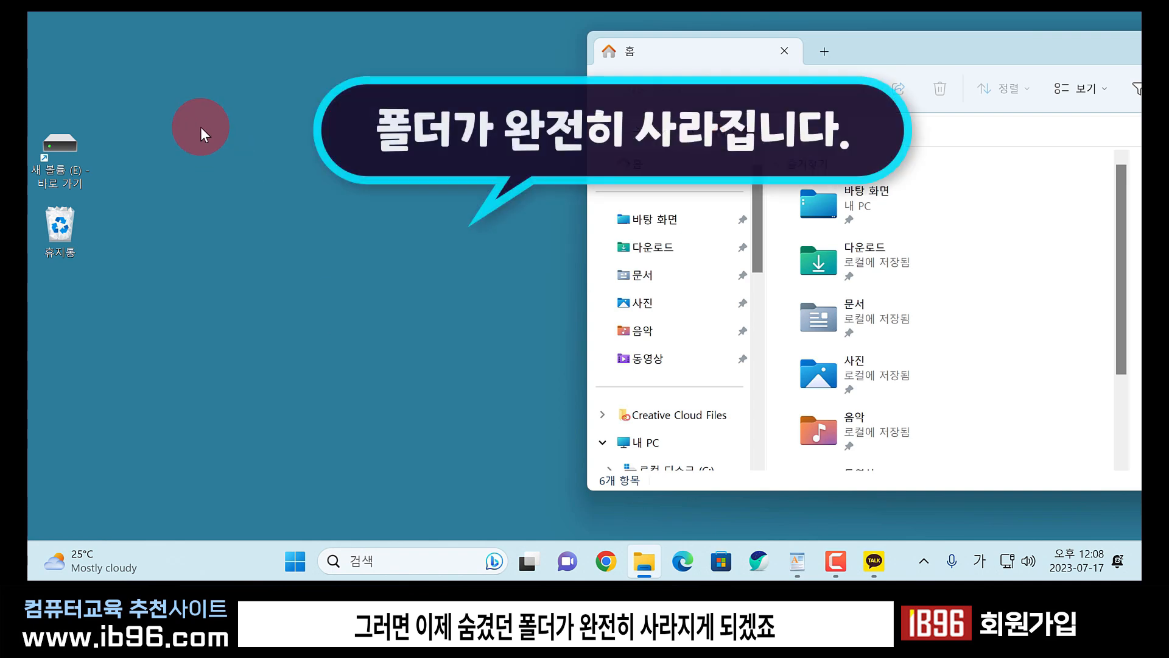
{"action": "left_click_drag", "start_coordinate": [201, 127], "coordinate": [407, 398]}
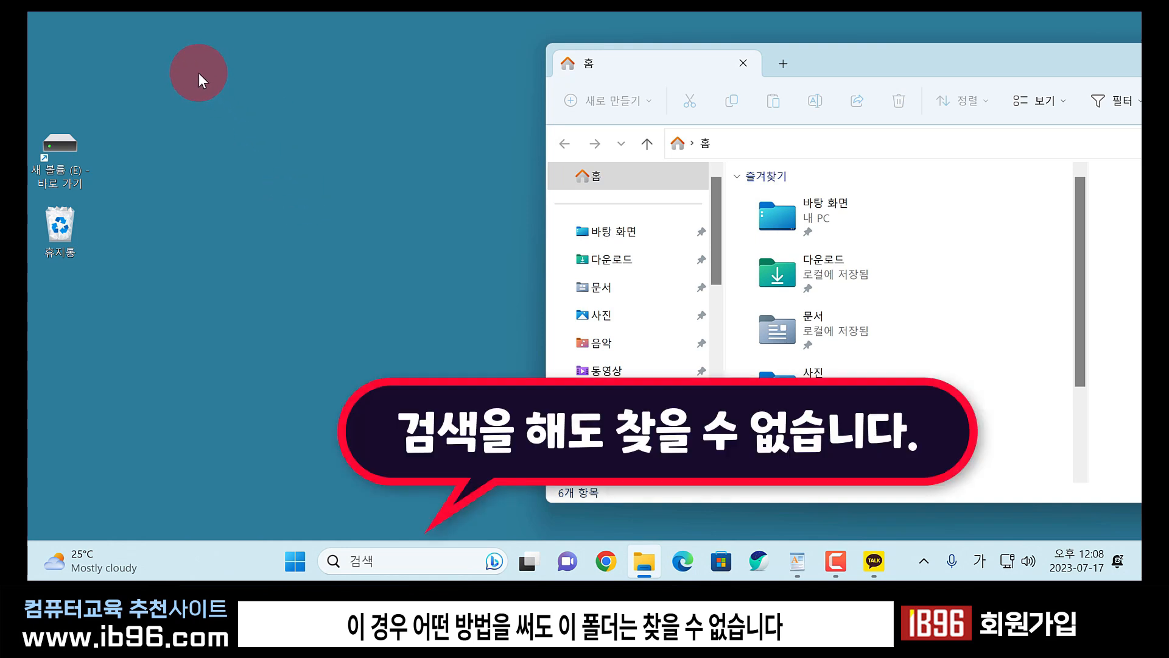
{"action": "left_click", "coordinate": [430, 354]}
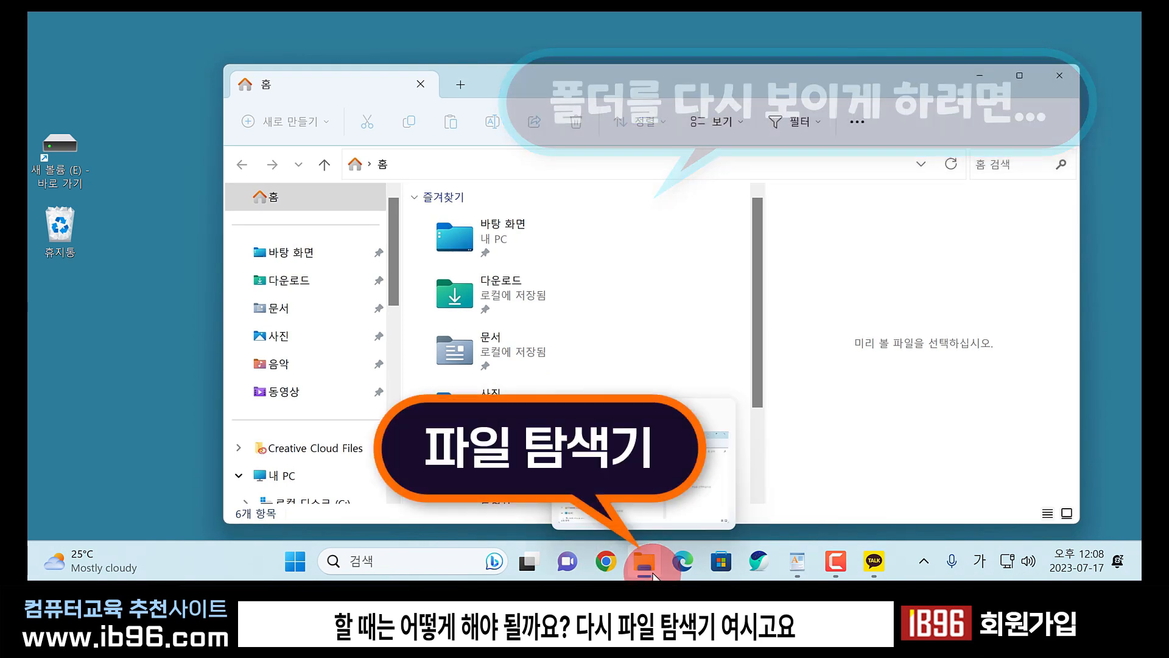
Set File Explorer's folder options to show hidden files, folders and drives, and apply the setting.
{"action": "left_click", "coordinate": [864, 124]}
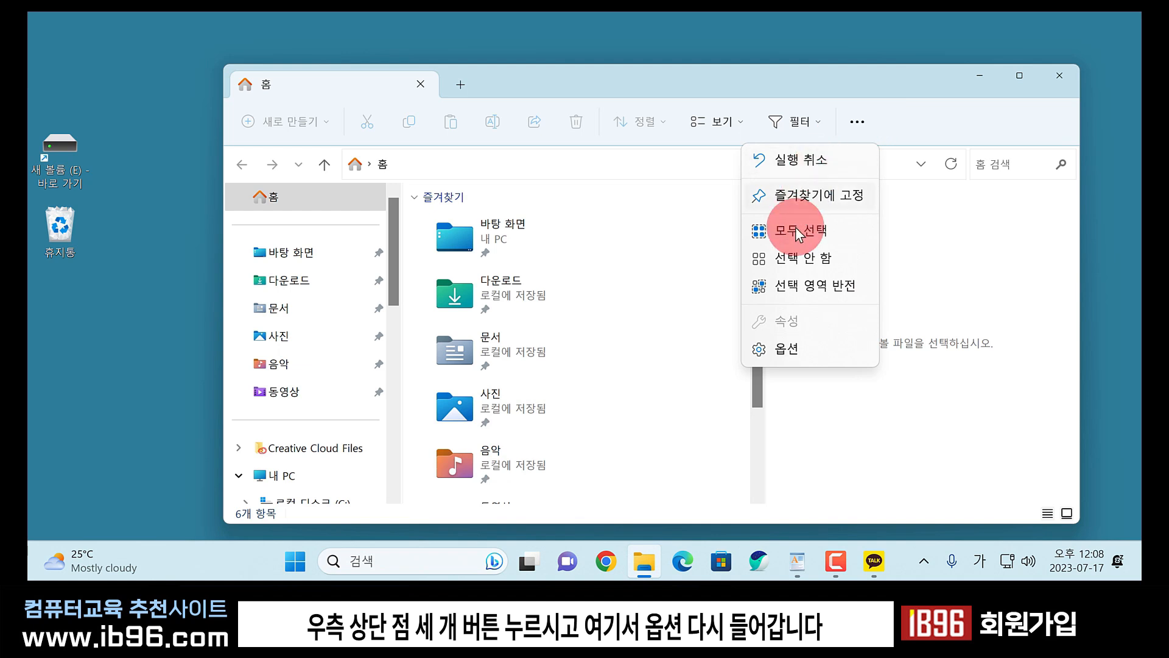
{"action": "left_click", "coordinate": [800, 354]}
{"action": "left_click", "coordinate": [310, 80]}
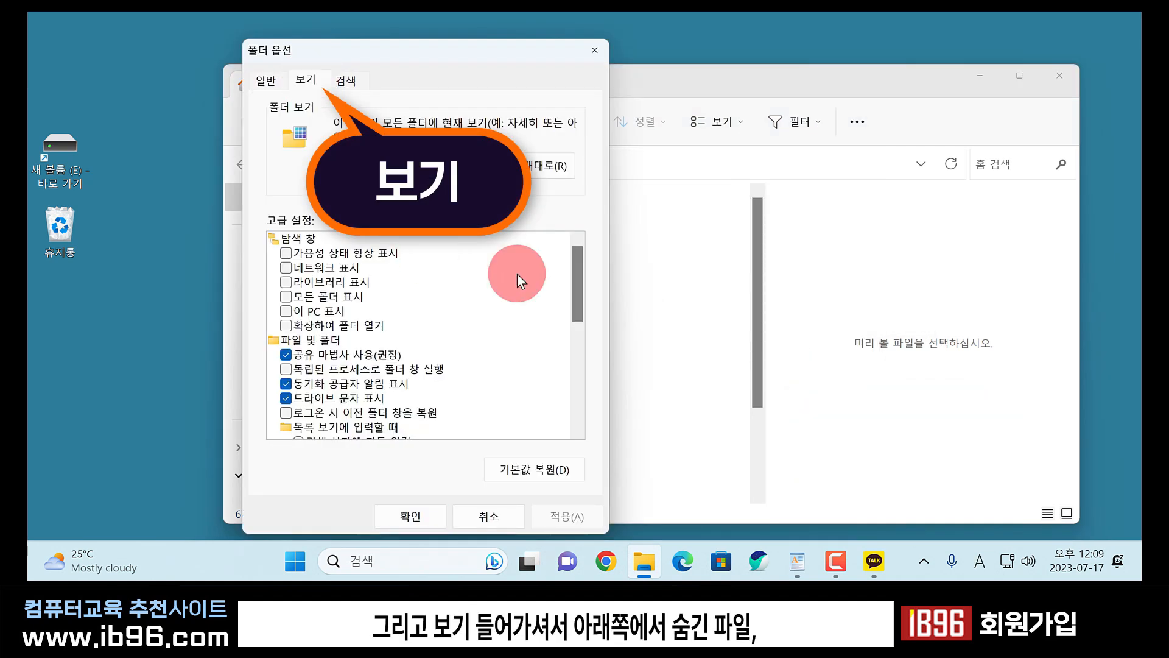
{"action": "left_click_drag", "start_coordinate": [578, 263], "coordinate": [570, 361]}
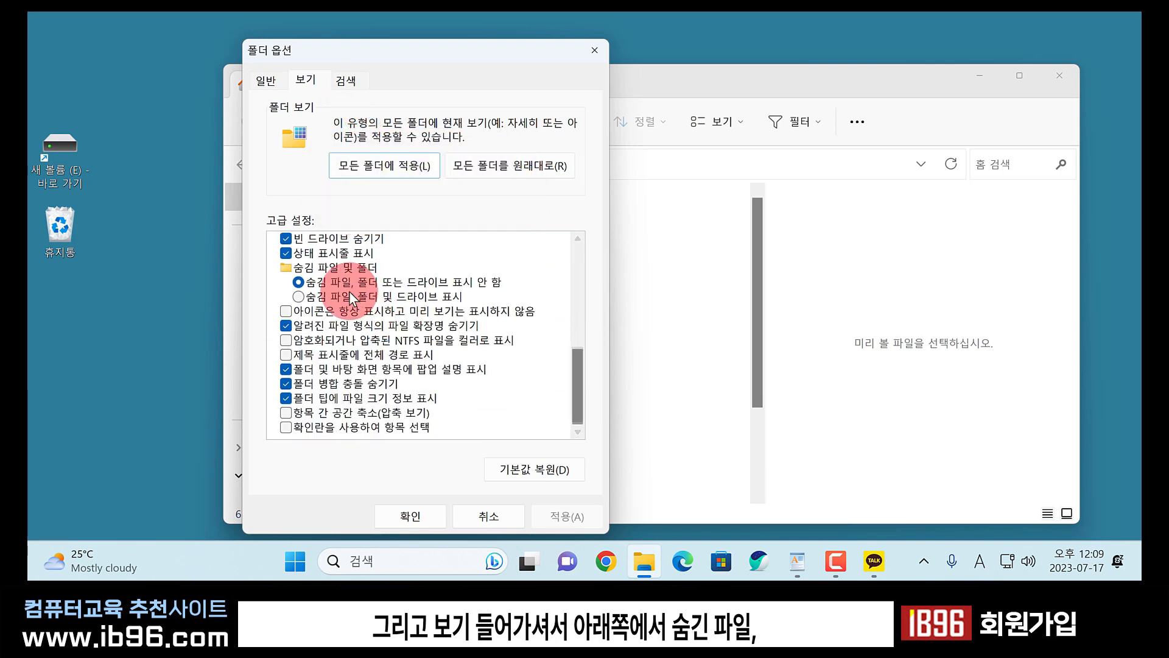
{"action": "left_click", "coordinate": [299, 296]}
{"action": "left_click", "coordinate": [552, 514]}
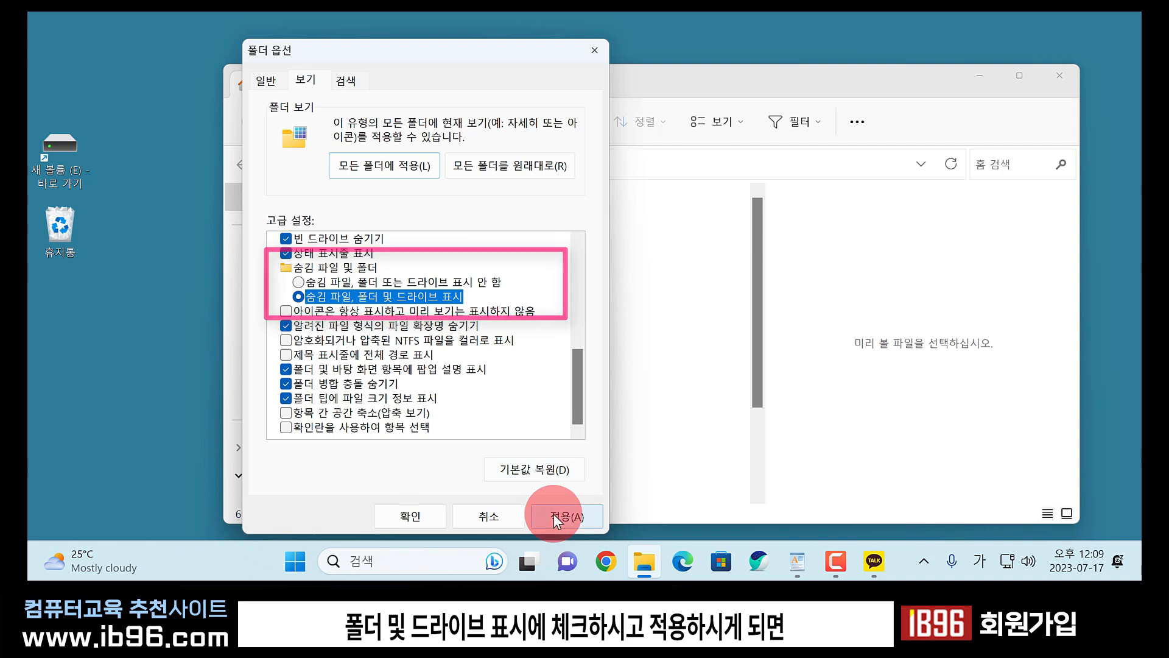
{"action": "left_click", "coordinate": [413, 511]}
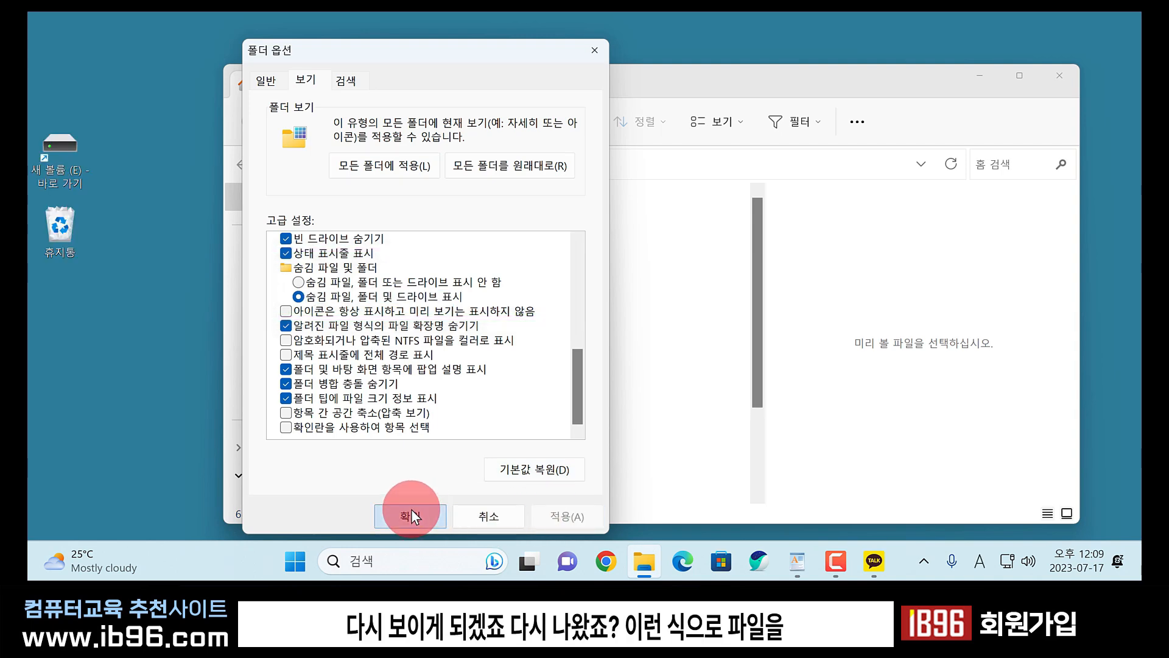
{"action": "left_click", "coordinate": [352, 279]}
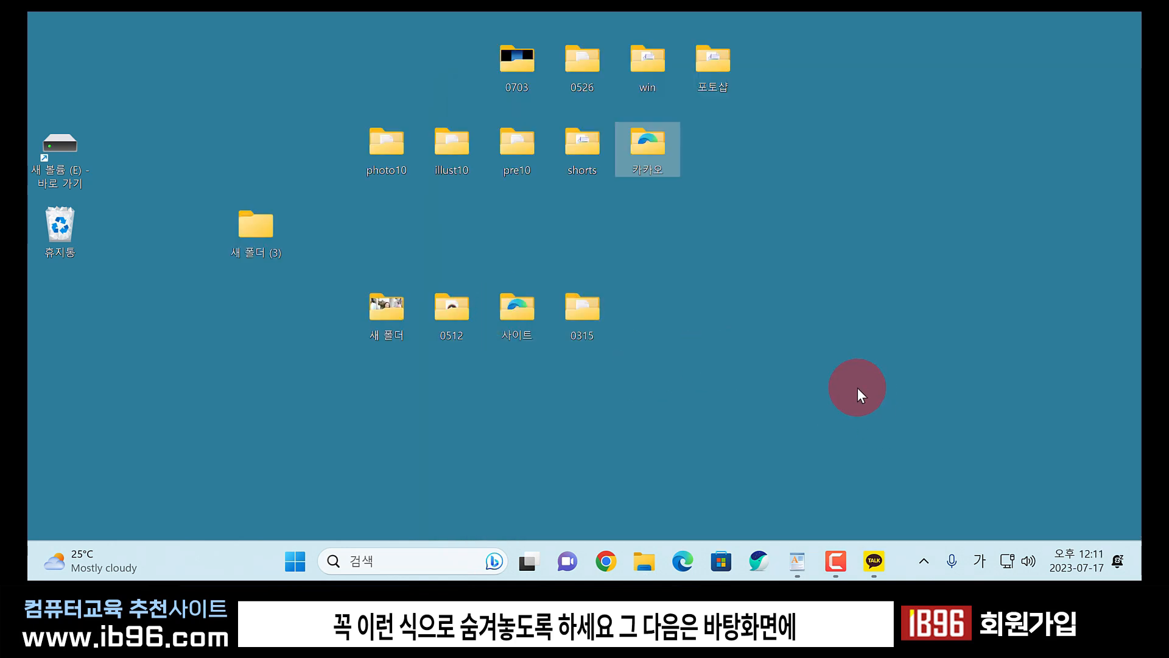
{"action": "left_click_drag", "start_coordinate": [705, 319], "coordinate": [368, 55]}
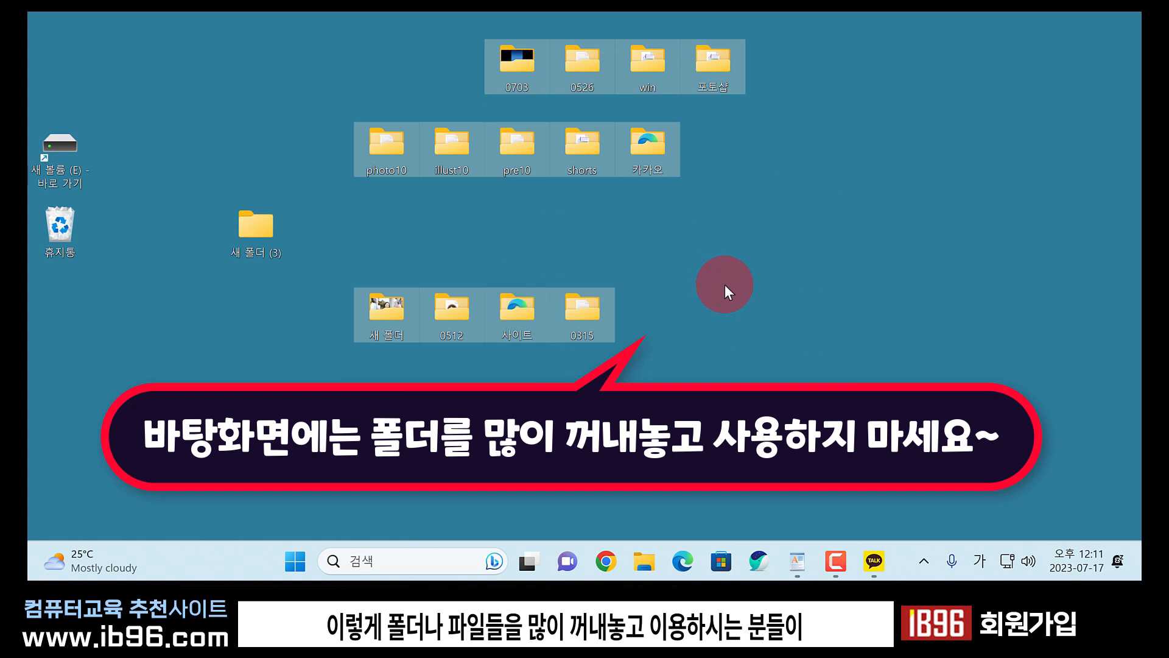
{"action": "left_click", "coordinate": [725, 284]}
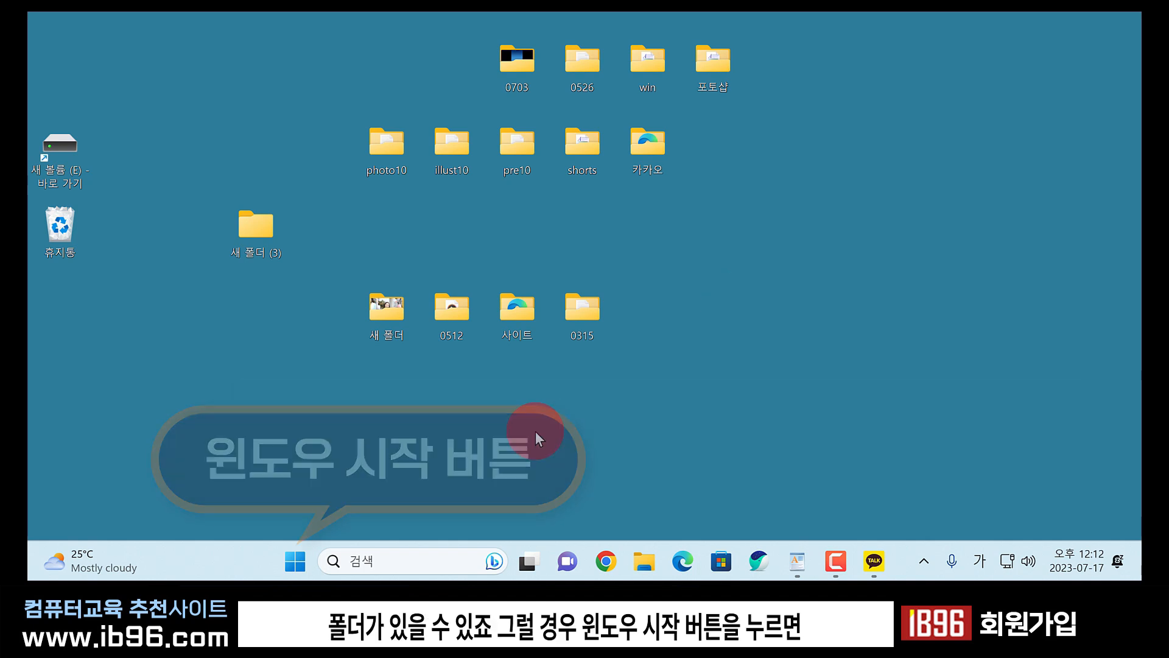
{"action": "left_click", "coordinate": [295, 561]}
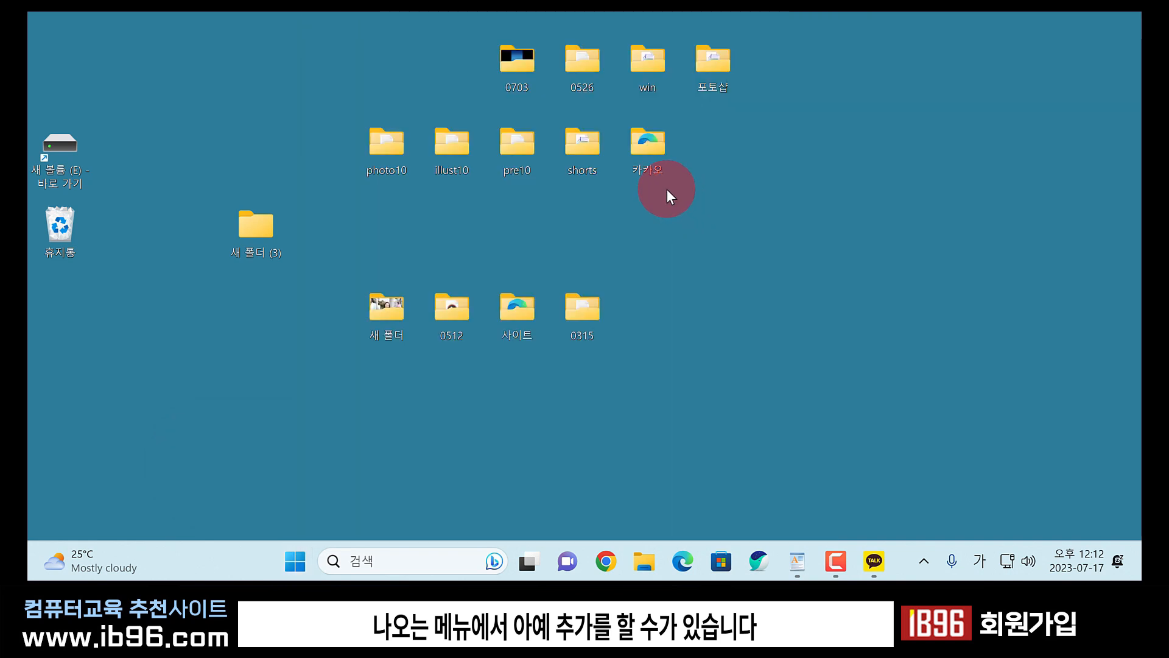
Move the win folder beside the 카카오 folder on the desktop and pin it to Start.
{"action": "left_click_drag", "start_coordinate": [644, 65], "coordinate": [725, 160]}
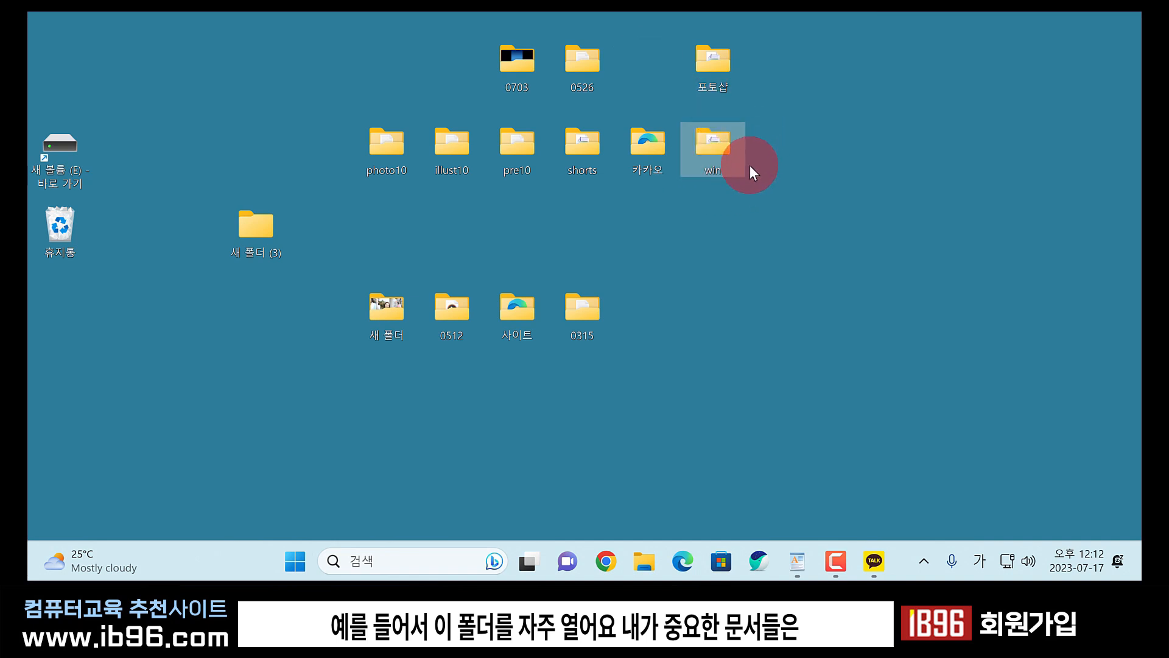
{"action": "mouse_move", "coordinate": [723, 160]}
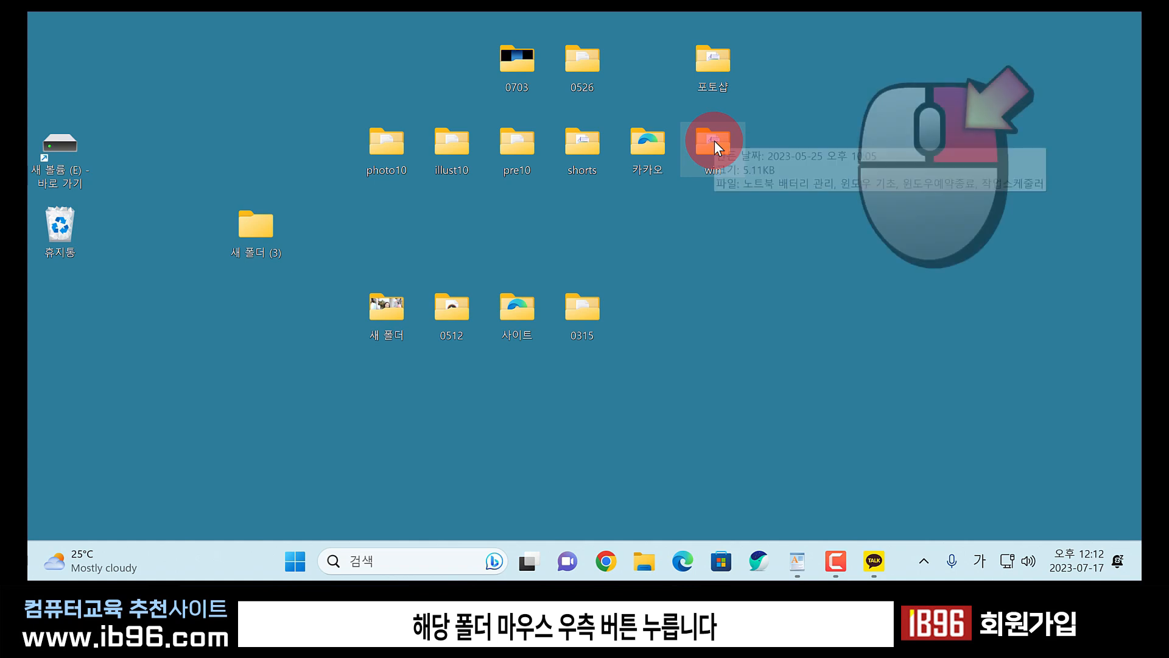
{"action": "right_click", "coordinate": [719, 148]}
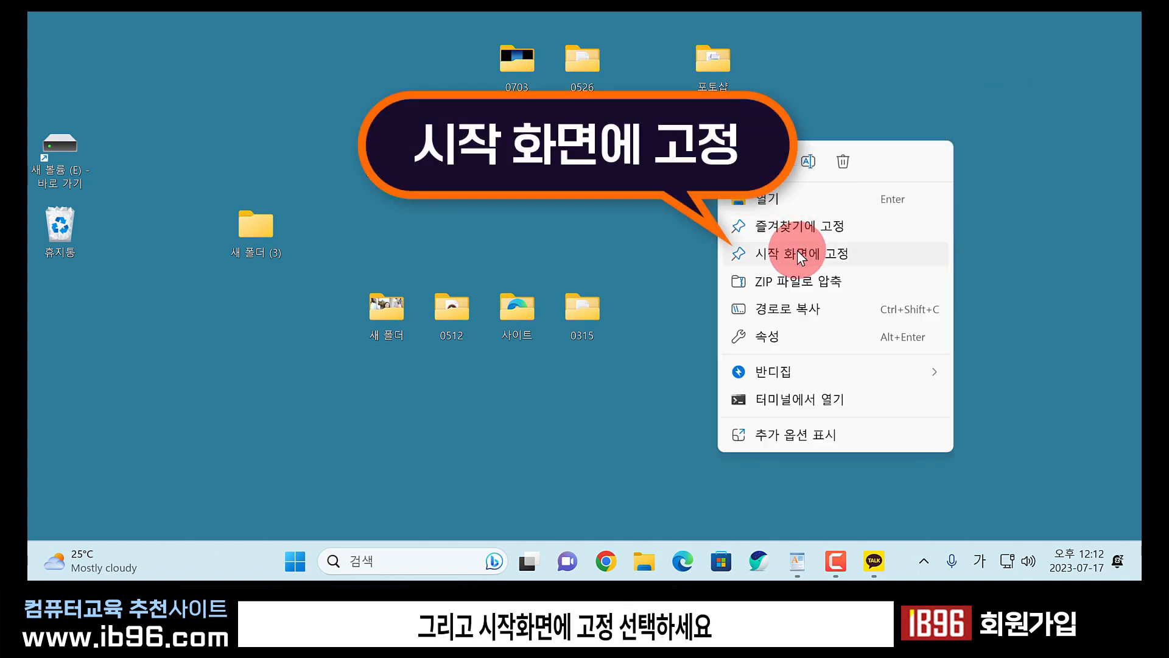
{"action": "left_click", "coordinate": [801, 256]}
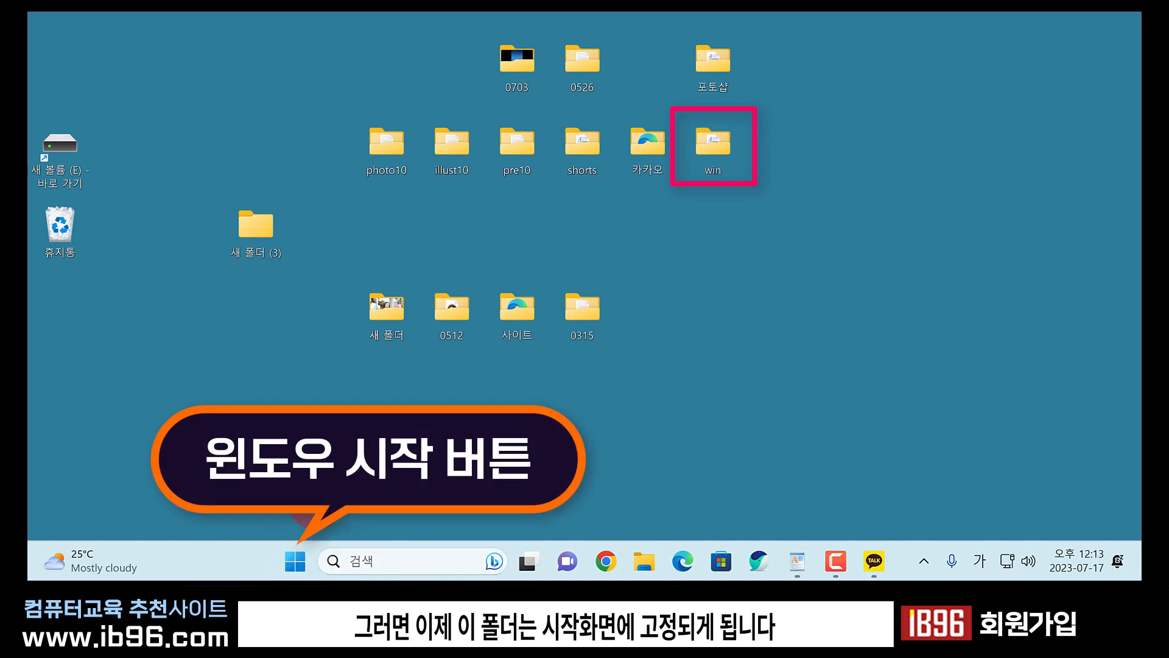
Open the pinned win folder from the Start menu, close its window and select the win folder on the desktop.
{"action": "left_click", "coordinate": [296, 562]}
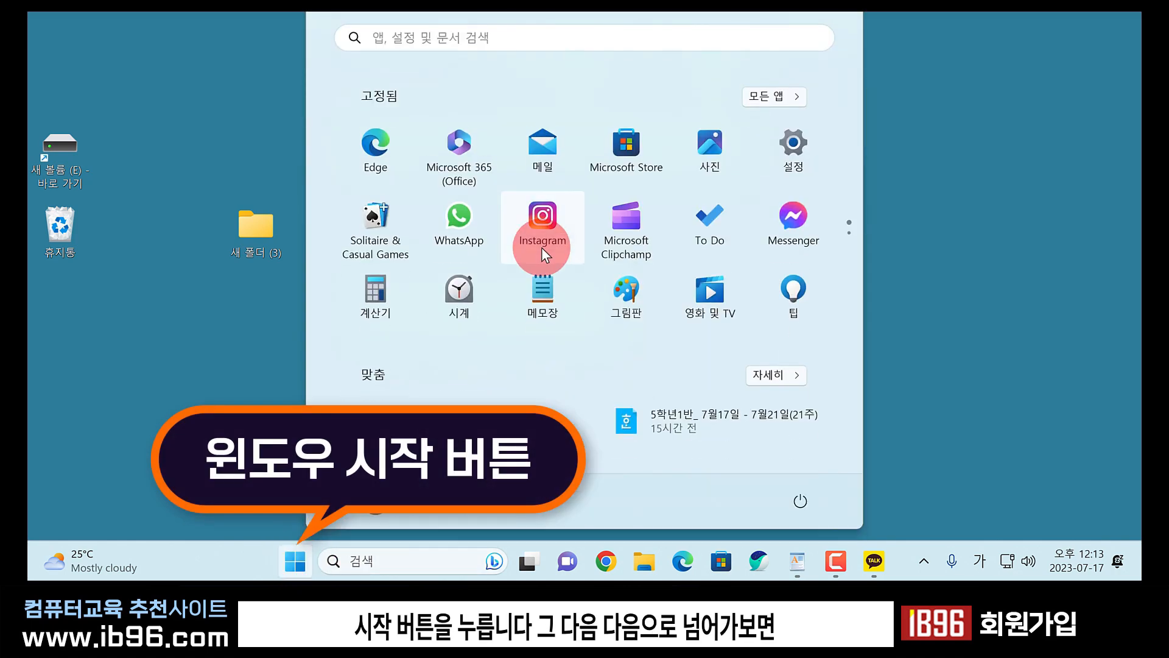
{"action": "scroll", "coordinate": [542, 248], "scroll_direction": "down", "scroll_amount": 1}
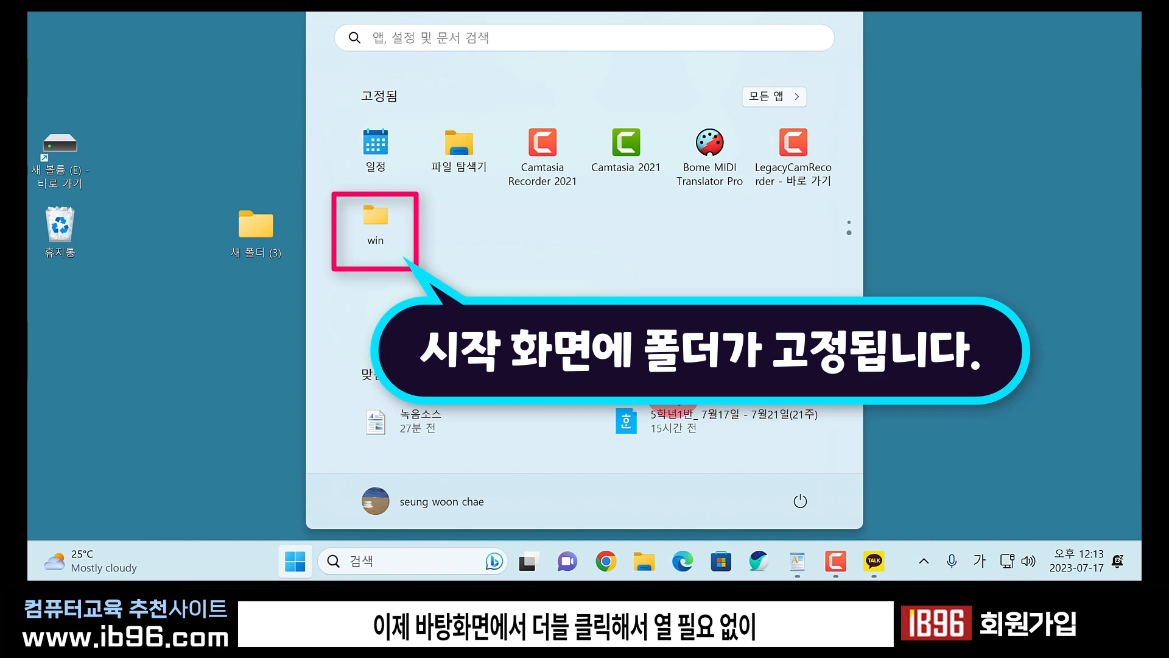
{"action": "scroll", "coordinate": [382, 213], "scroll_direction": "up", "scroll_amount": 1}
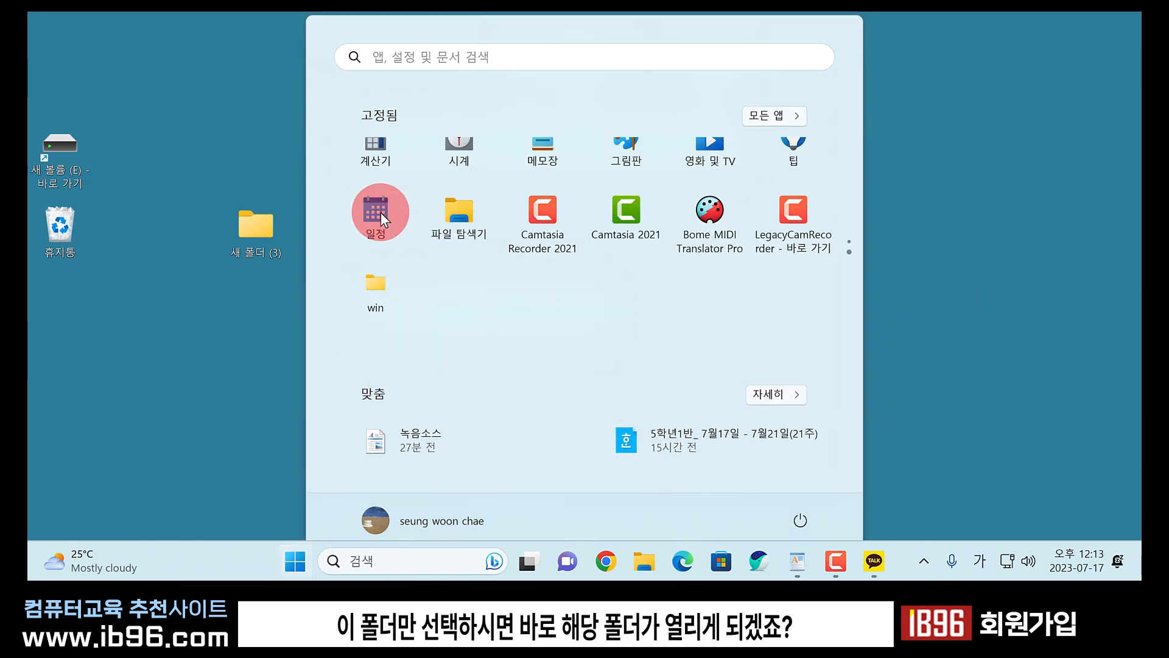
{"action": "left_click", "coordinate": [375, 282]}
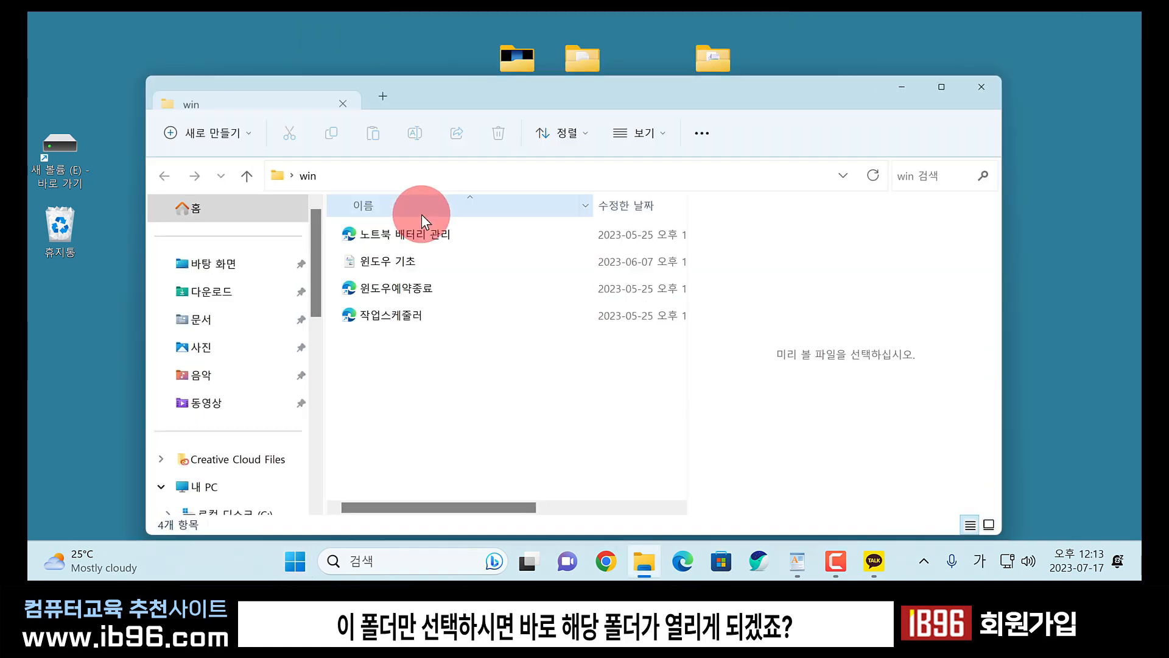
{"action": "left_click", "coordinate": [999, 92]}
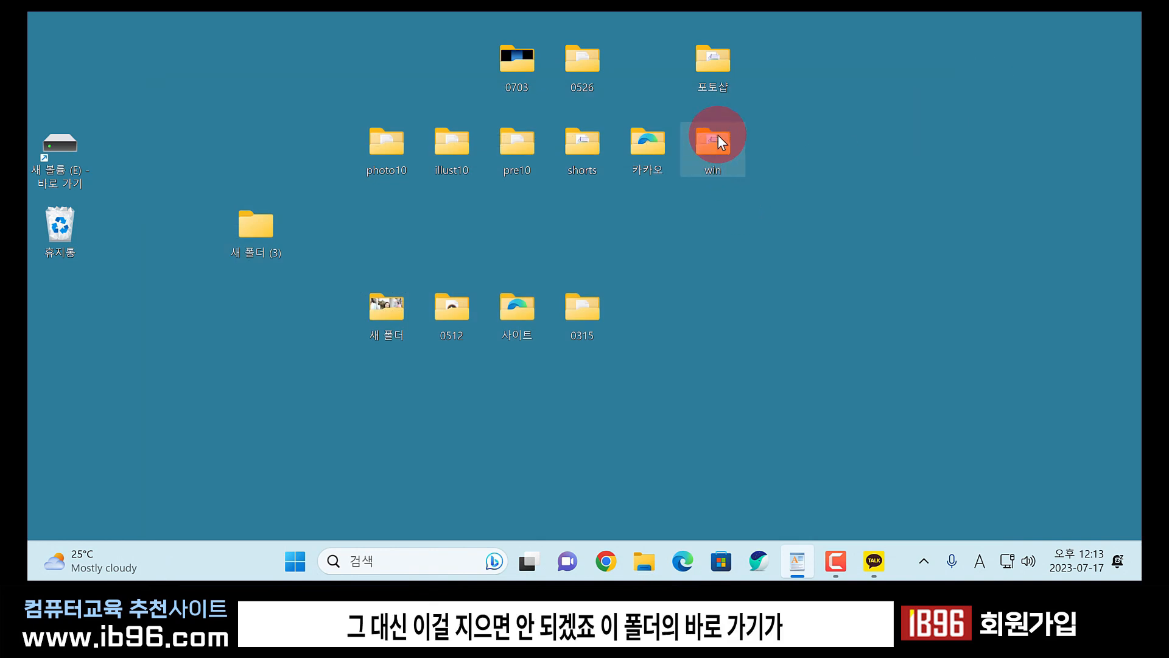
{"action": "left_click", "coordinate": [714, 146]}
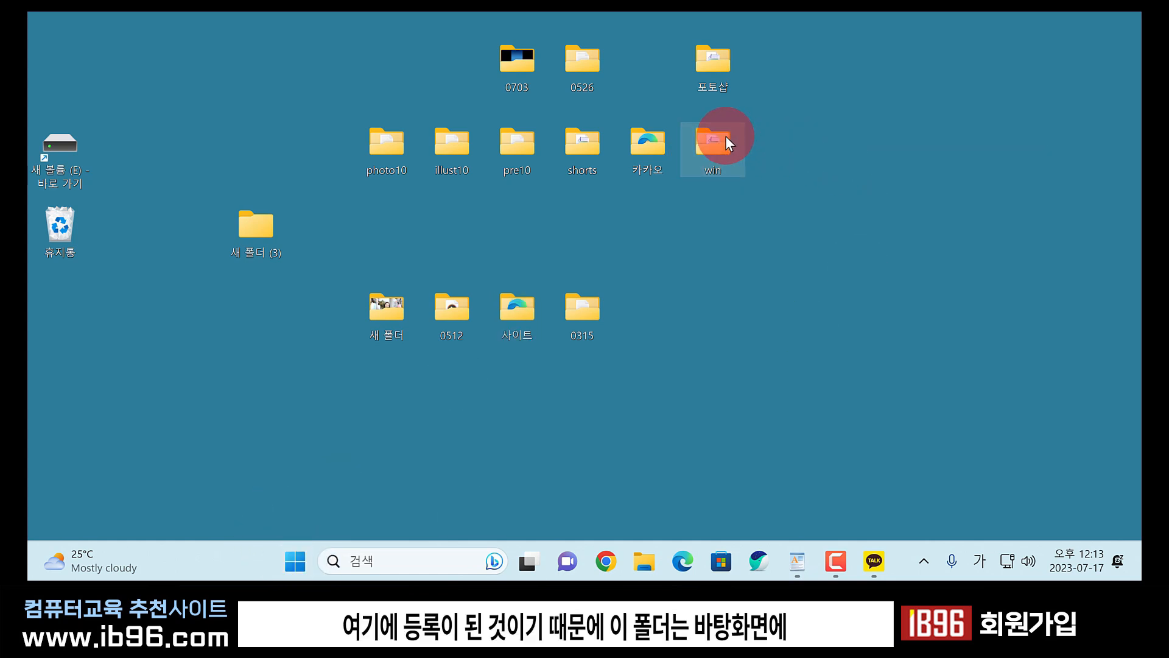
View the contents of 로컬 디스크 (C:) and Data (D:) in File Explorer, and close the window.
{"action": "mouse_move", "coordinate": [704, 148]}
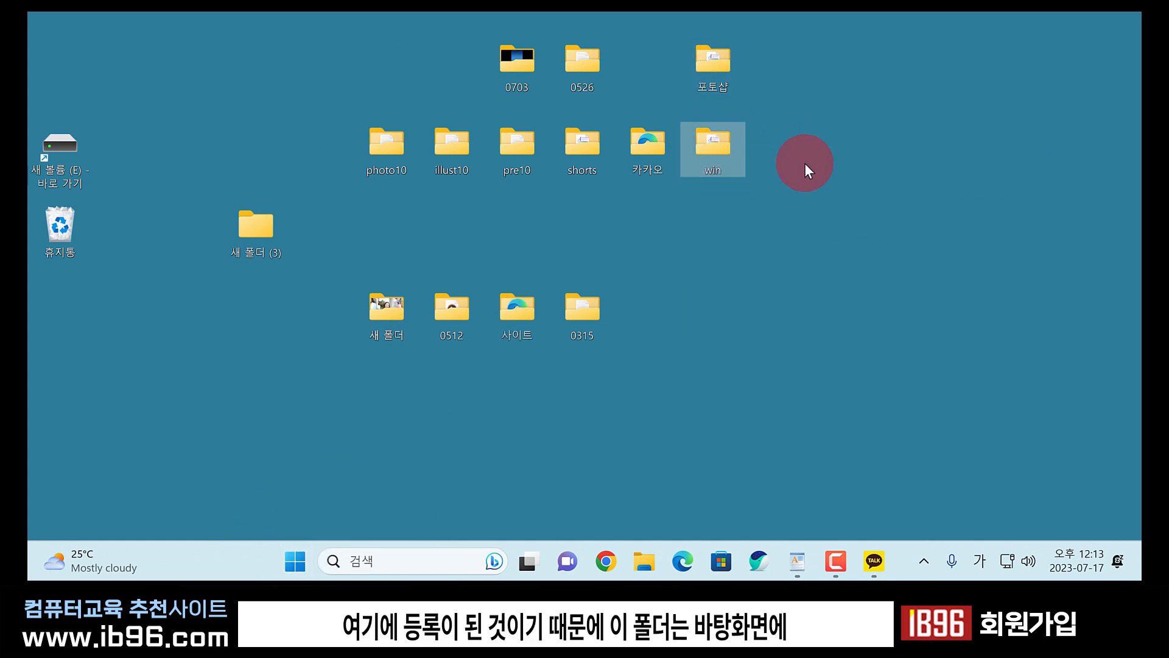
{"action": "key", "text": "super+e"}
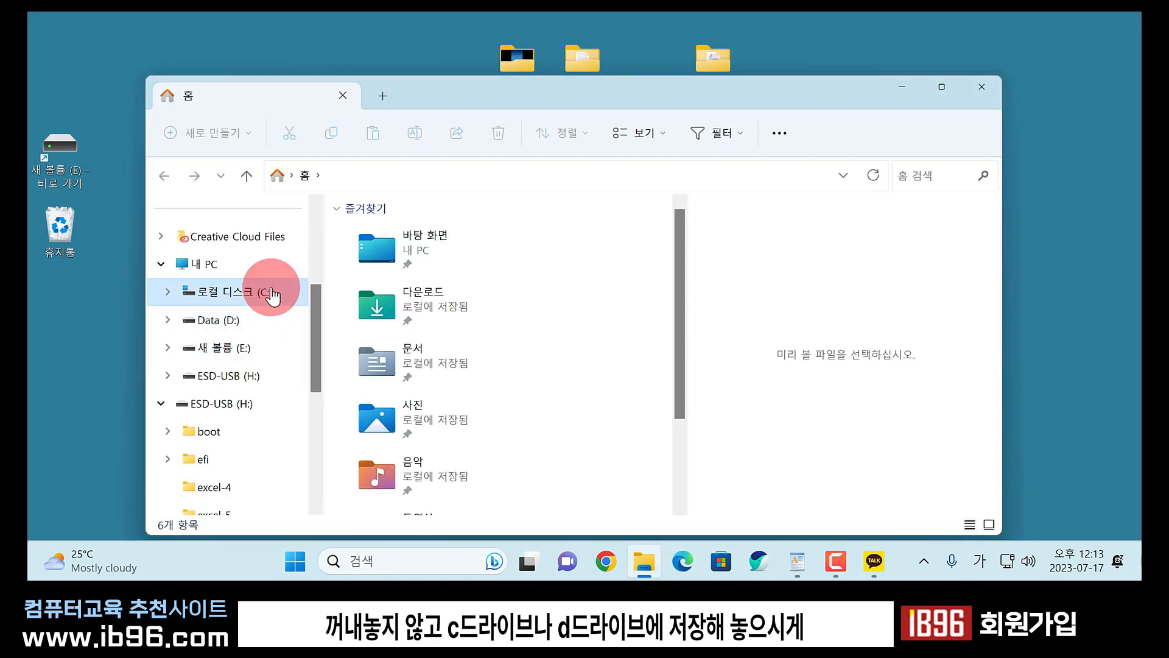
{"action": "left_click", "coordinate": [243, 291]}
{"action": "left_click", "coordinate": [247, 322]}
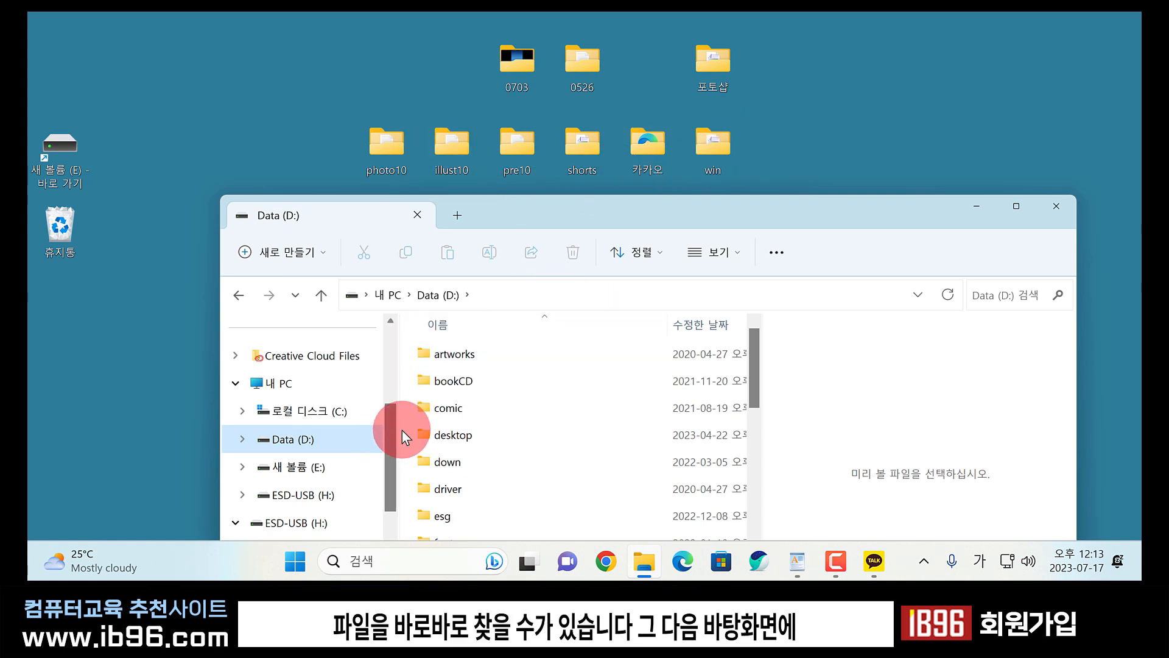
{"action": "left_click", "coordinate": [1058, 205]}
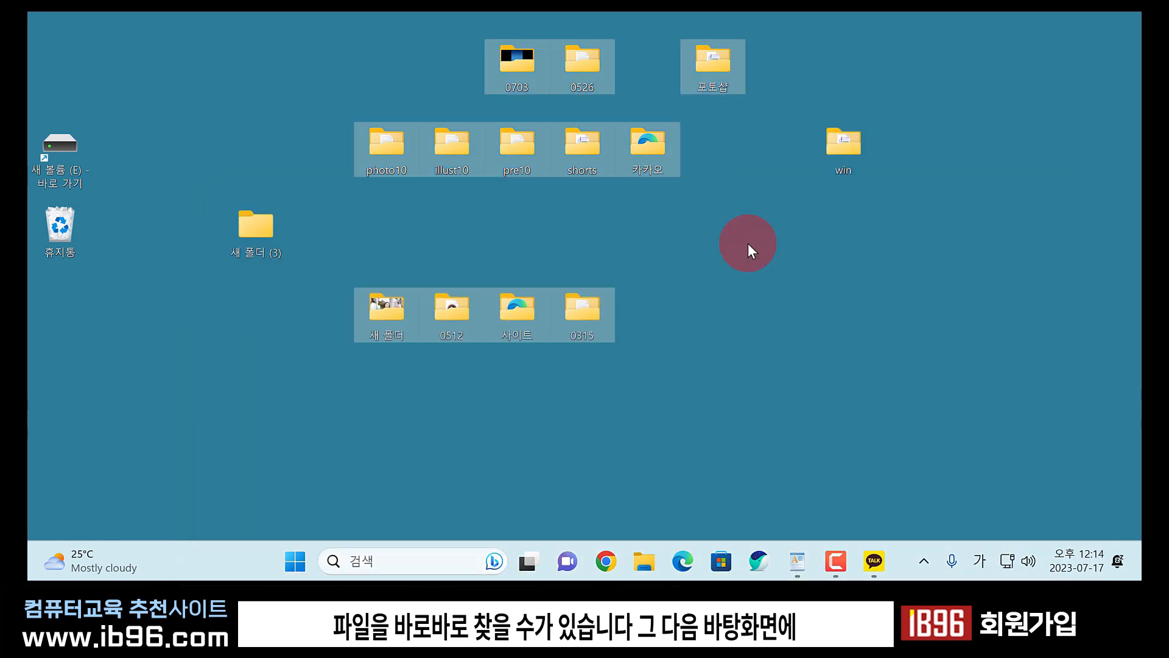
Rename the new empty desktop folder as 바탕화면 and move all the other desktop folders except win into it.
{"action": "left_click", "coordinate": [731, 322]}
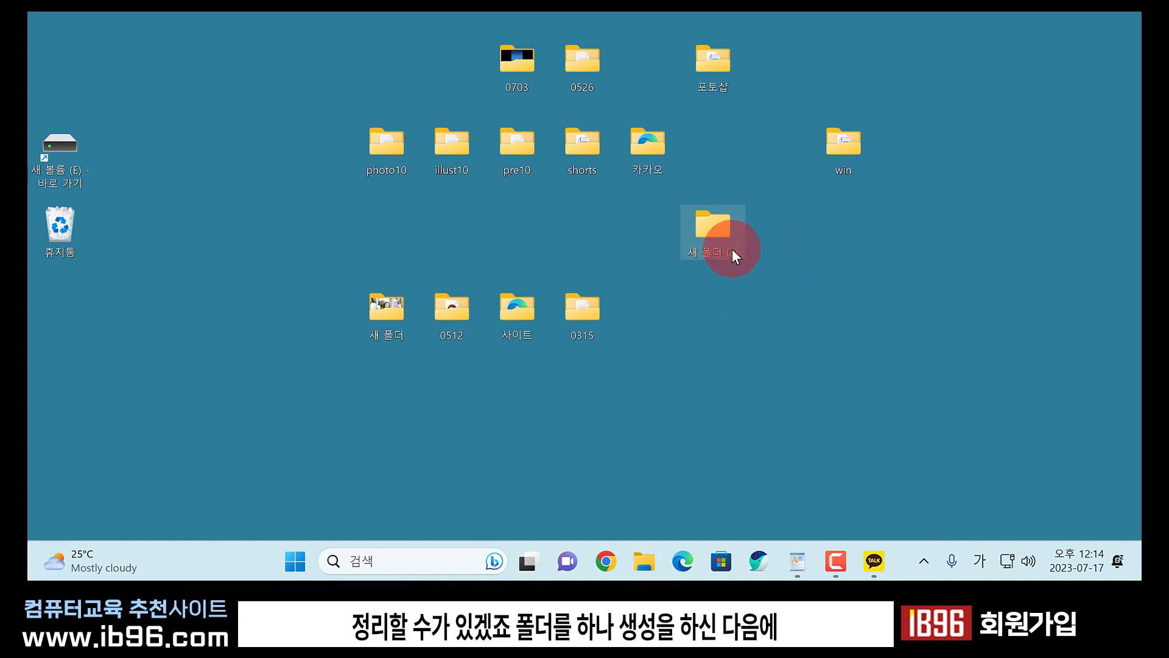
{"action": "key", "text": "F2"}
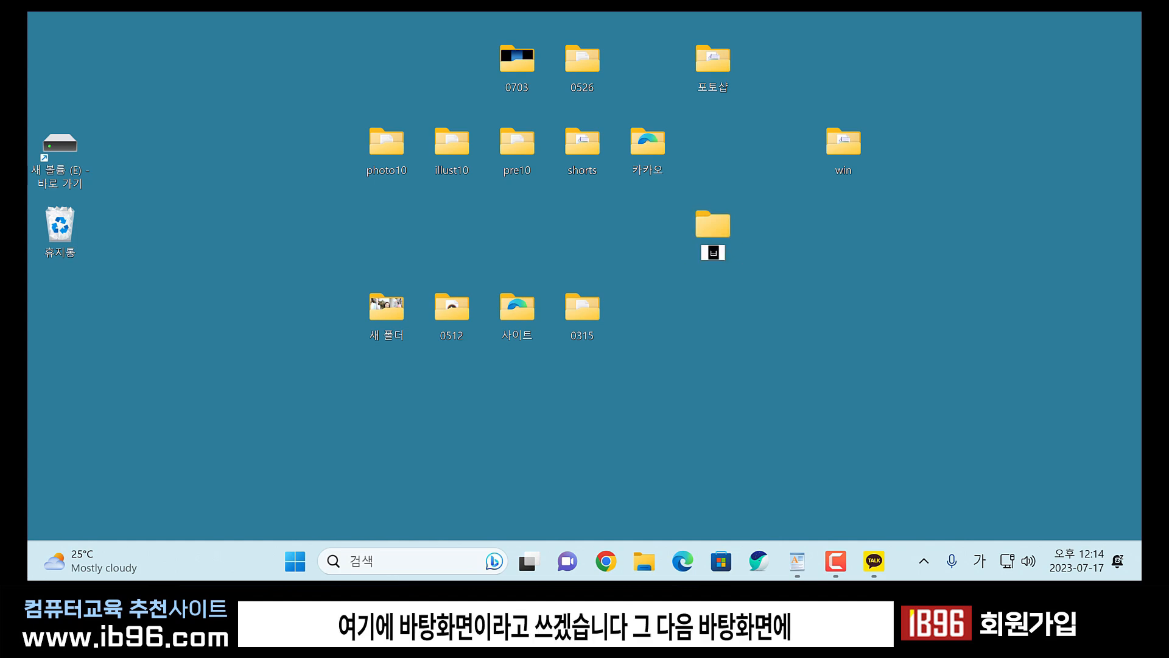
{"action": "type", "text": "바탕화면"}
{"action": "key", "text": "Return"}
{"action": "left_click_drag", "start_coordinate": [281, 40], "coordinate": [691, 370]}
{"action": "left_click_drag", "start_coordinate": [648, 134], "coordinate": [791, 232]}
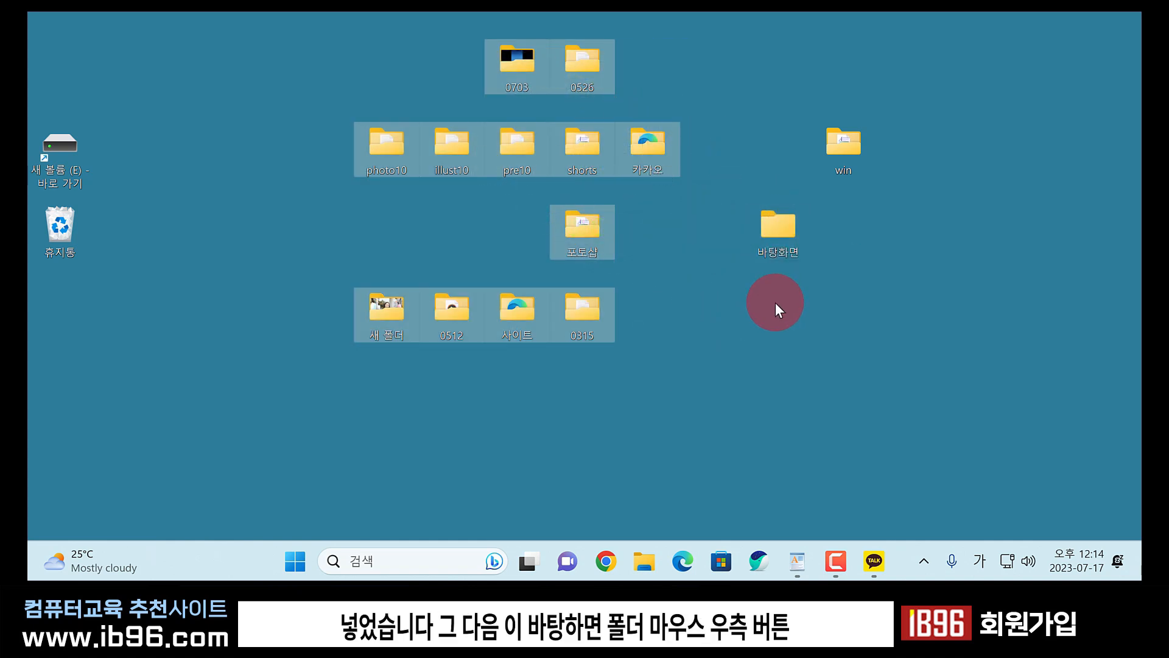
Pin the 바탕화면 folder to Start and reposition it nearer the middle of the desktop.
{"action": "right_click", "coordinate": [774, 224]}
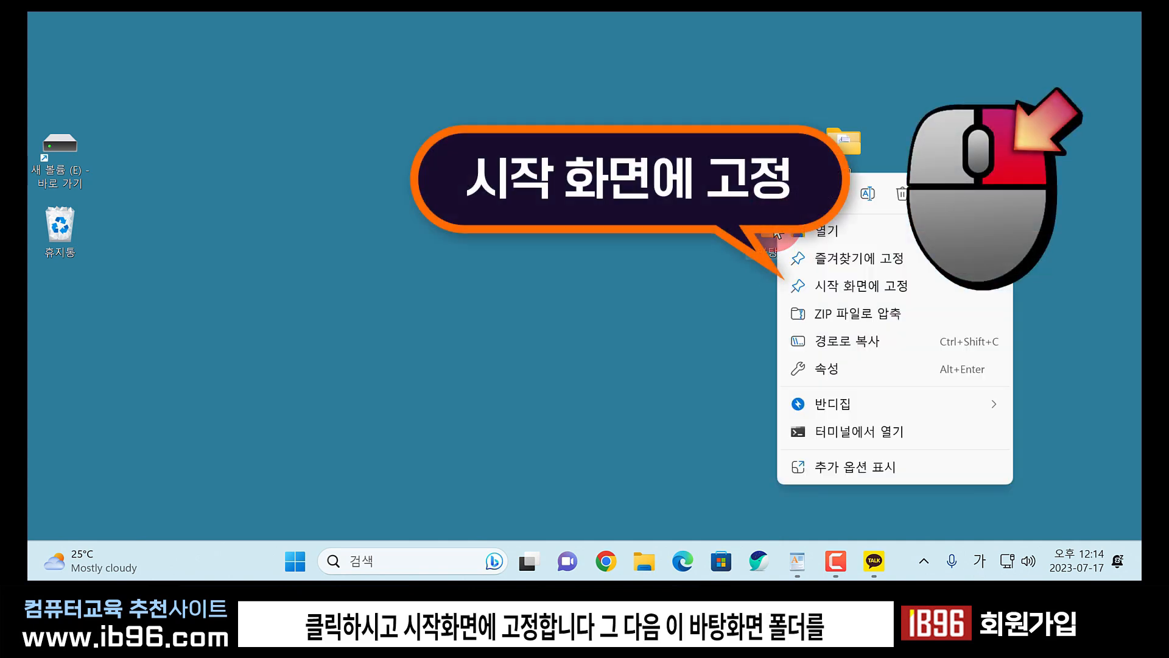
{"action": "left_click", "coordinate": [853, 284]}
{"action": "left_click_drag", "start_coordinate": [779, 225], "coordinate": [538, 246]}
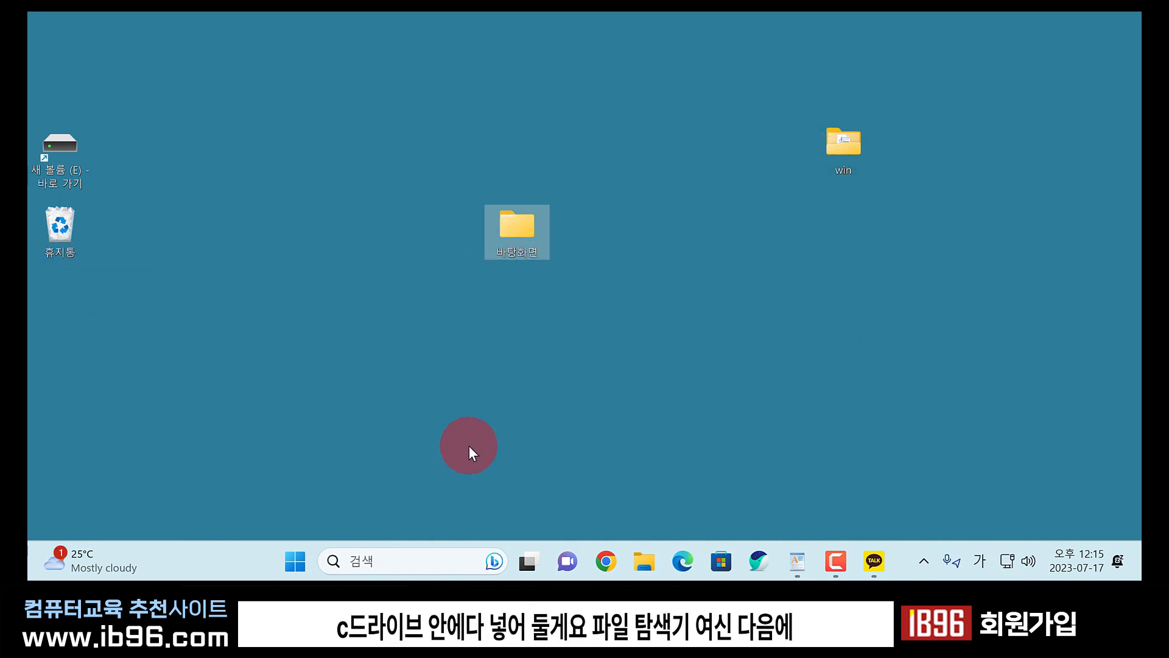
Move the 바탕화면 folder from the desktop into 로컬 디스크 (C:) and pin it to Start from there.
{"action": "left_click", "coordinate": [644, 558]}
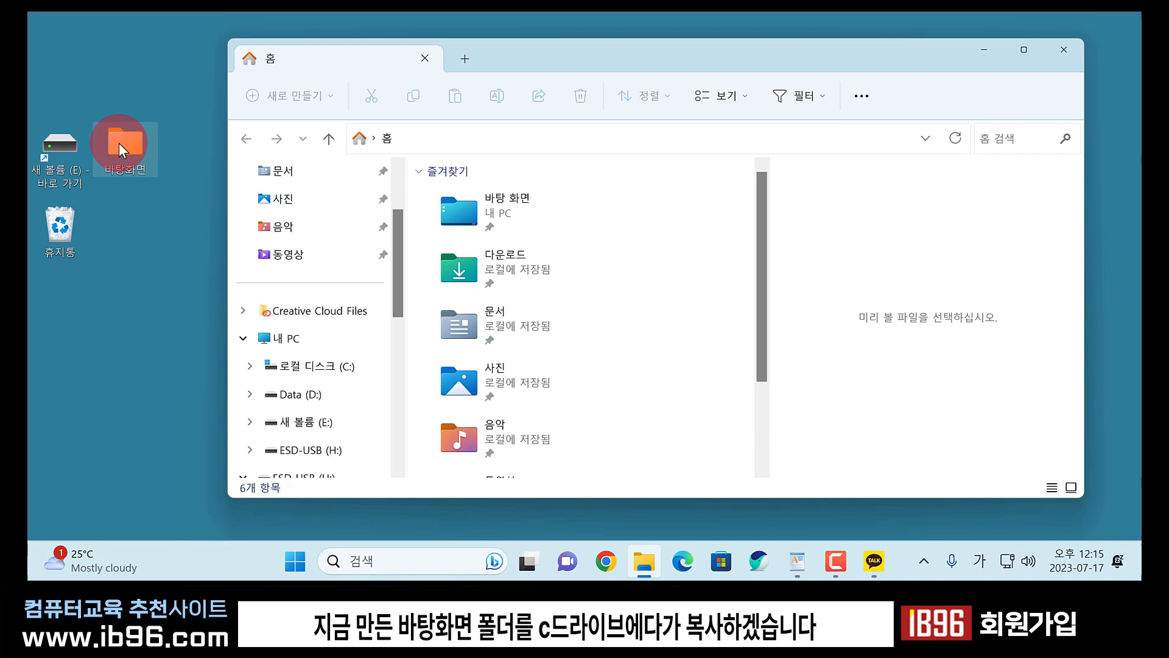
{"action": "left_click_drag", "start_coordinate": [119, 144], "coordinate": [340, 368]}
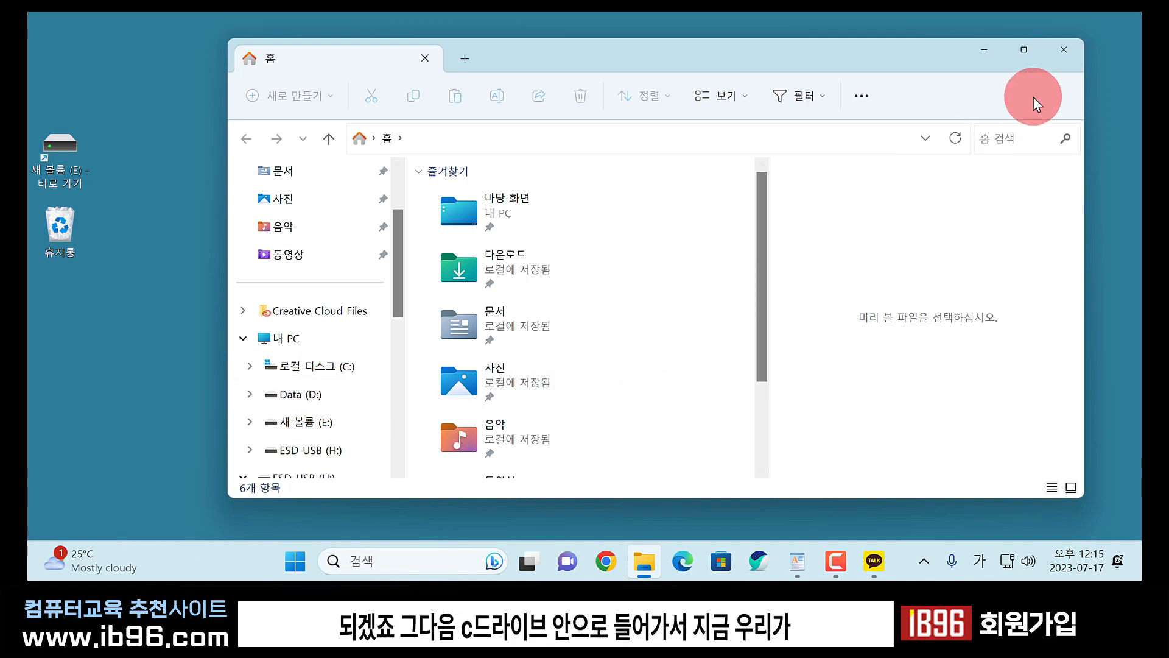
{"action": "left_click", "coordinate": [298, 366]}
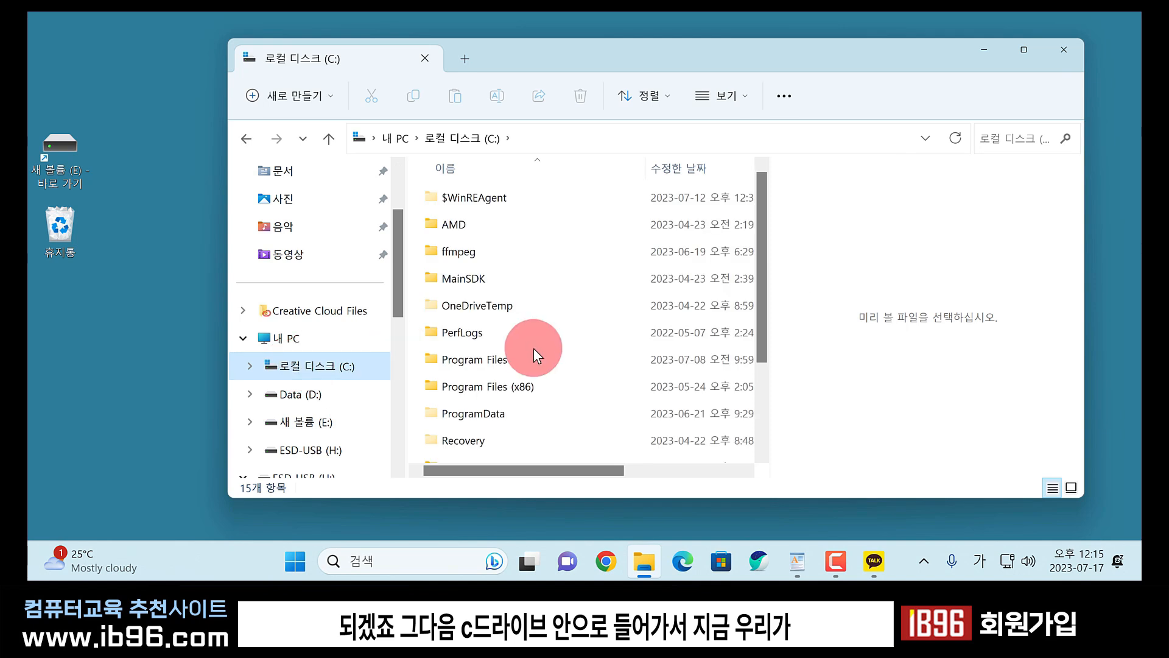
{"action": "scroll", "coordinate": [535, 348], "scroll_direction": "down", "scroll_amount": 2}
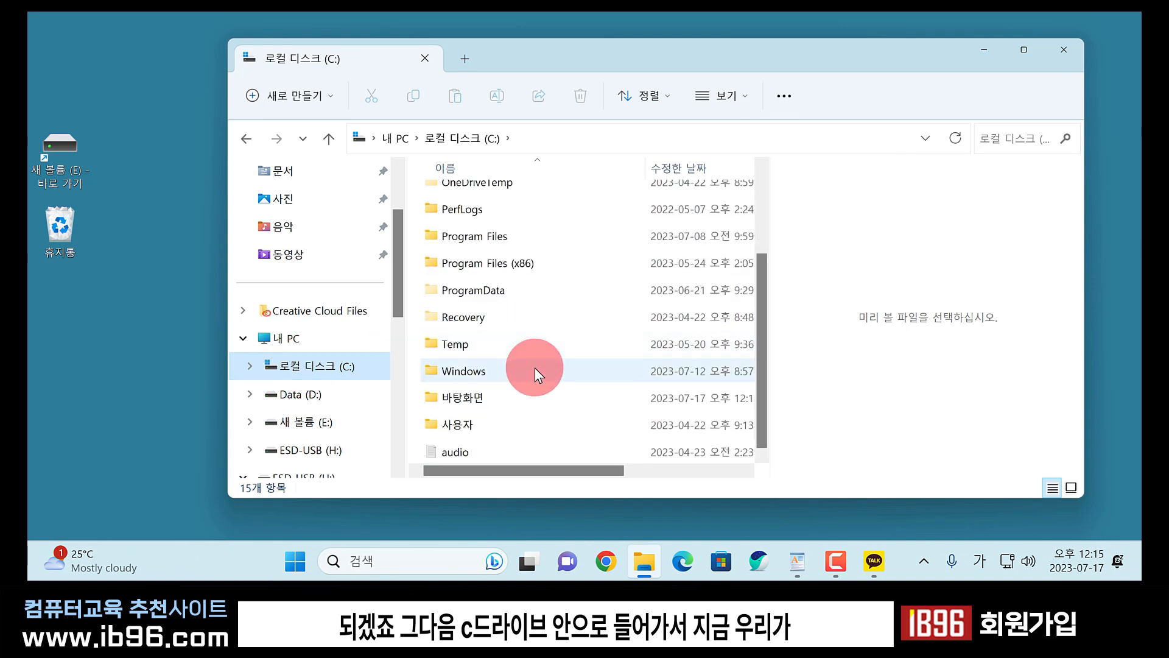
{"action": "right_click", "coordinate": [474, 397]}
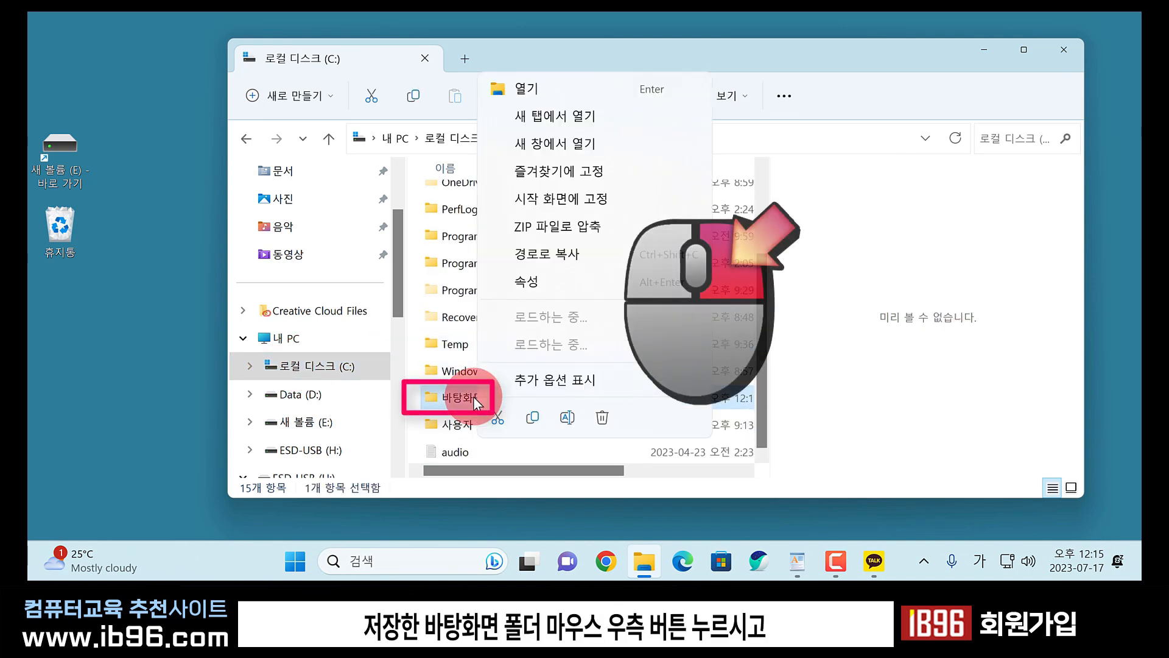
{"action": "left_click", "coordinate": [604, 198]}
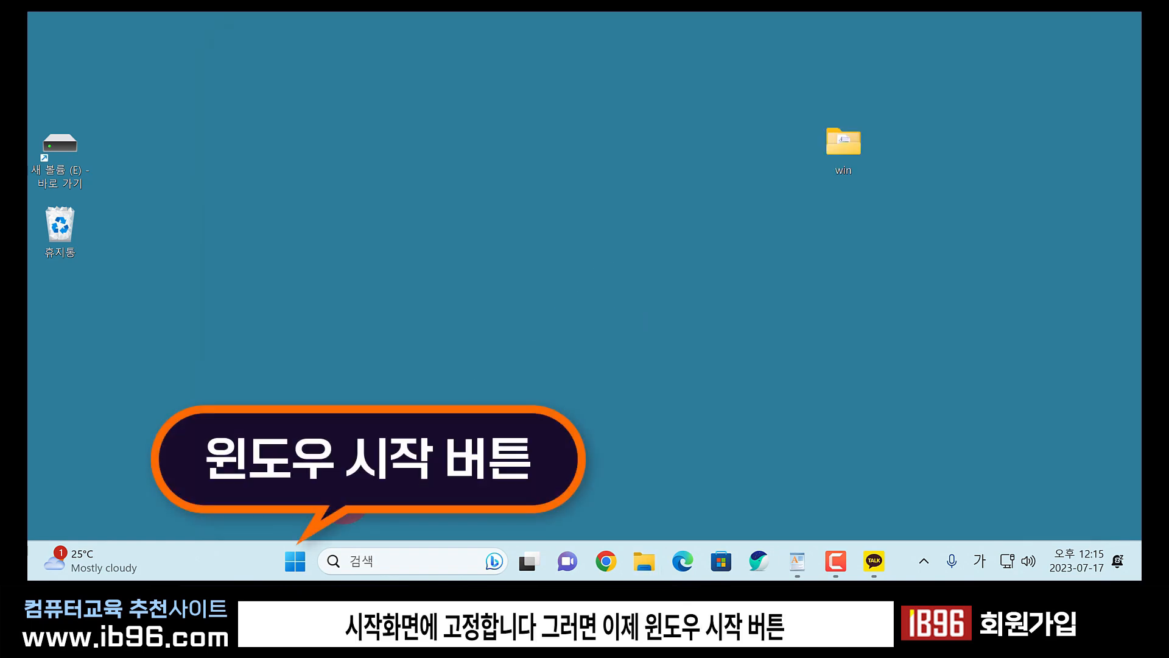
Open the pinned 바탕화면 folder from Start to view its contents, and close its window.
{"action": "left_click", "coordinate": [297, 560]}
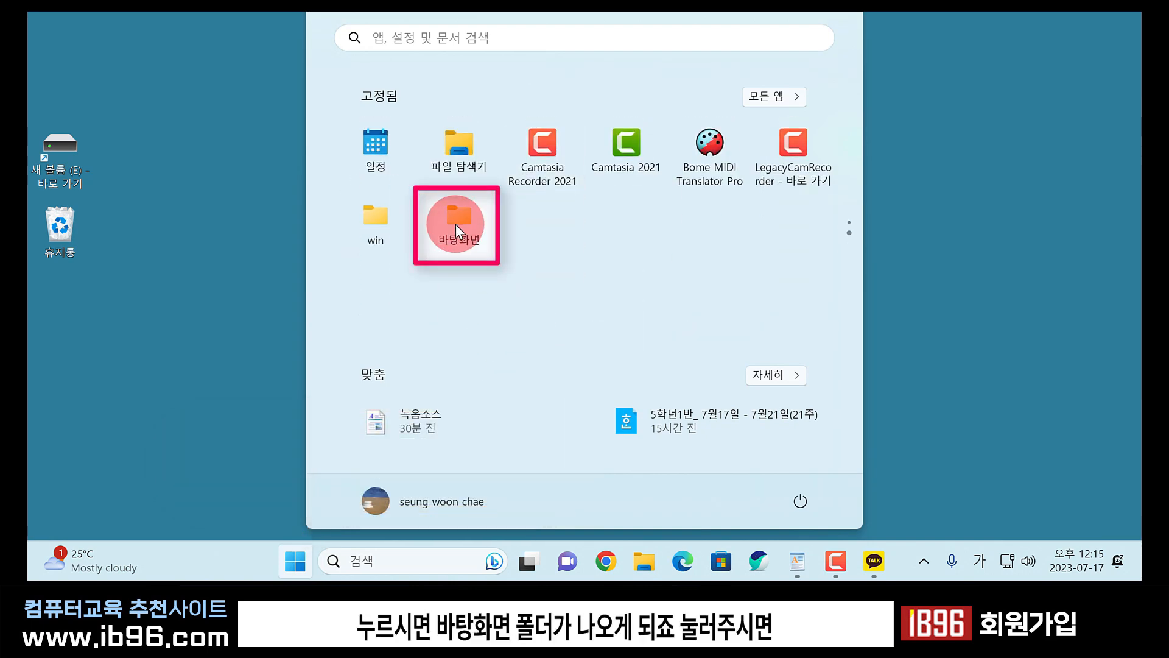
{"action": "left_click", "coordinate": [456, 218]}
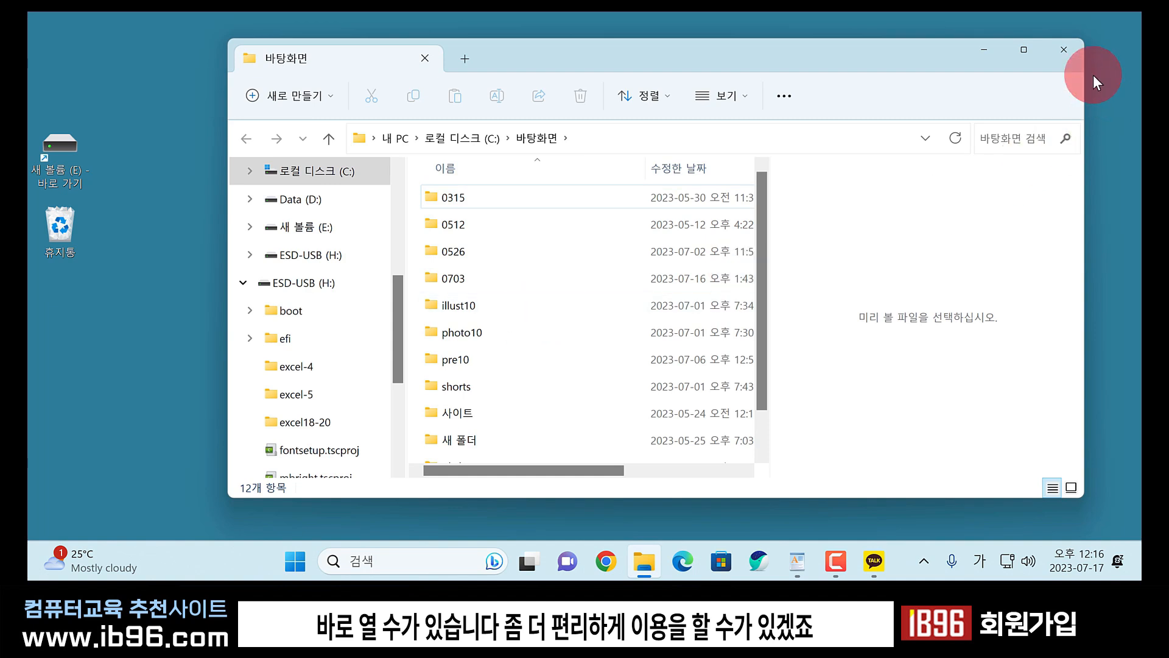
{"action": "left_click", "coordinate": [85, 318]}
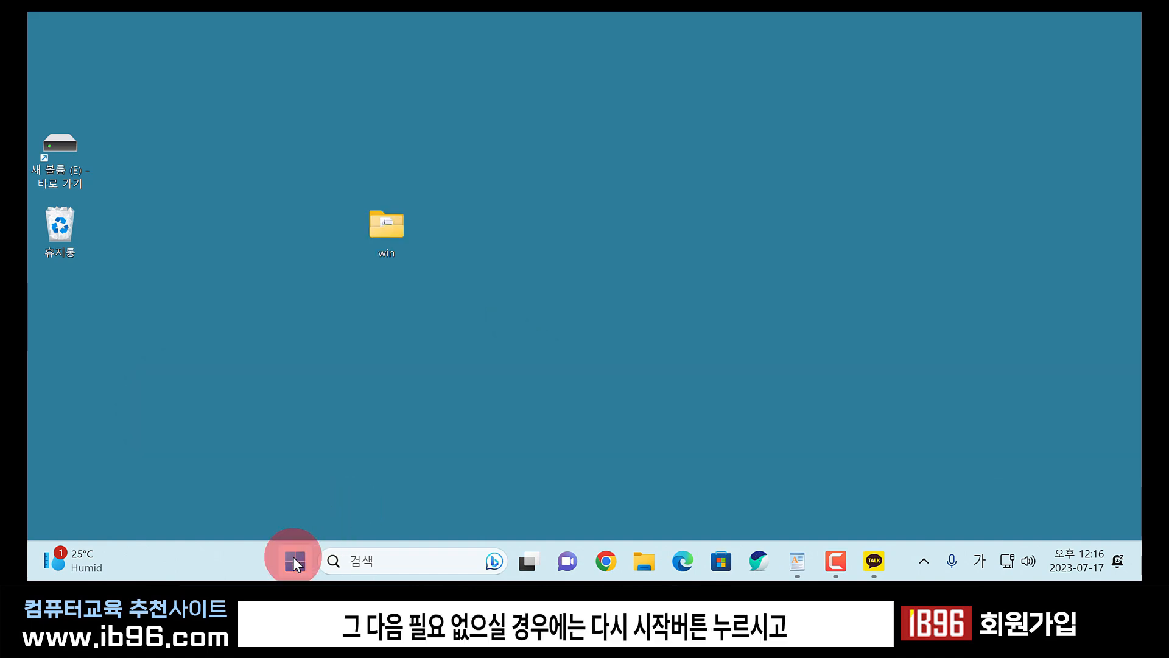
Unpin the 바탕화면 folder from Start.
{"action": "left_click", "coordinate": [293, 557]}
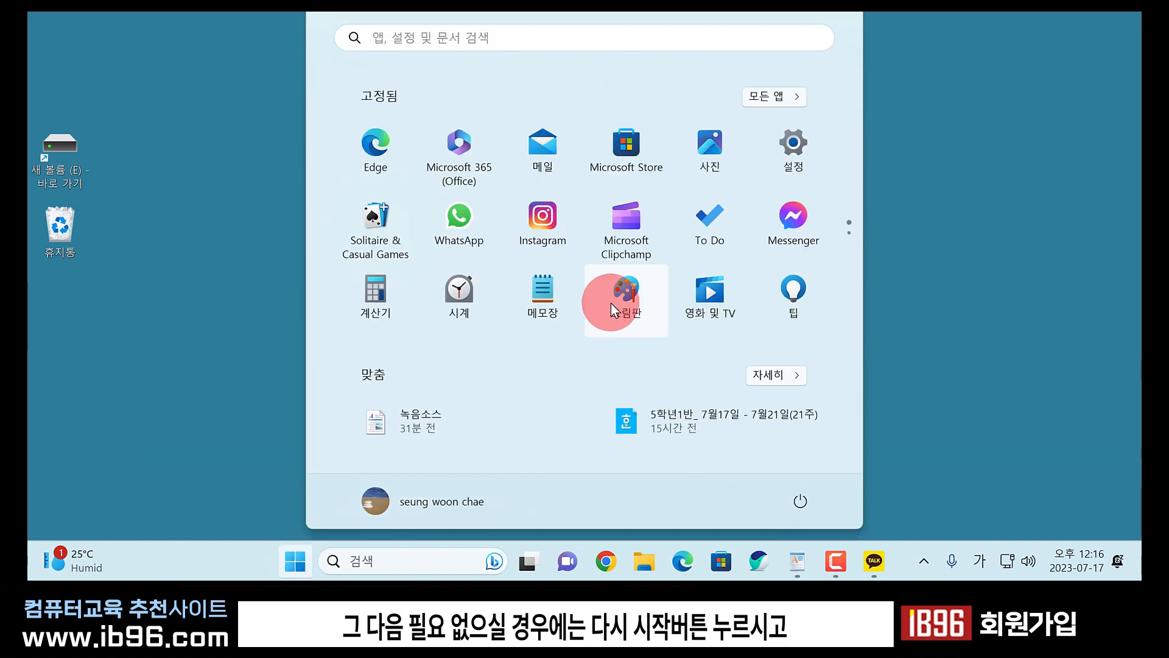
{"action": "scroll", "coordinate": [611, 304], "scroll_direction": "down", "scroll_amount": 1}
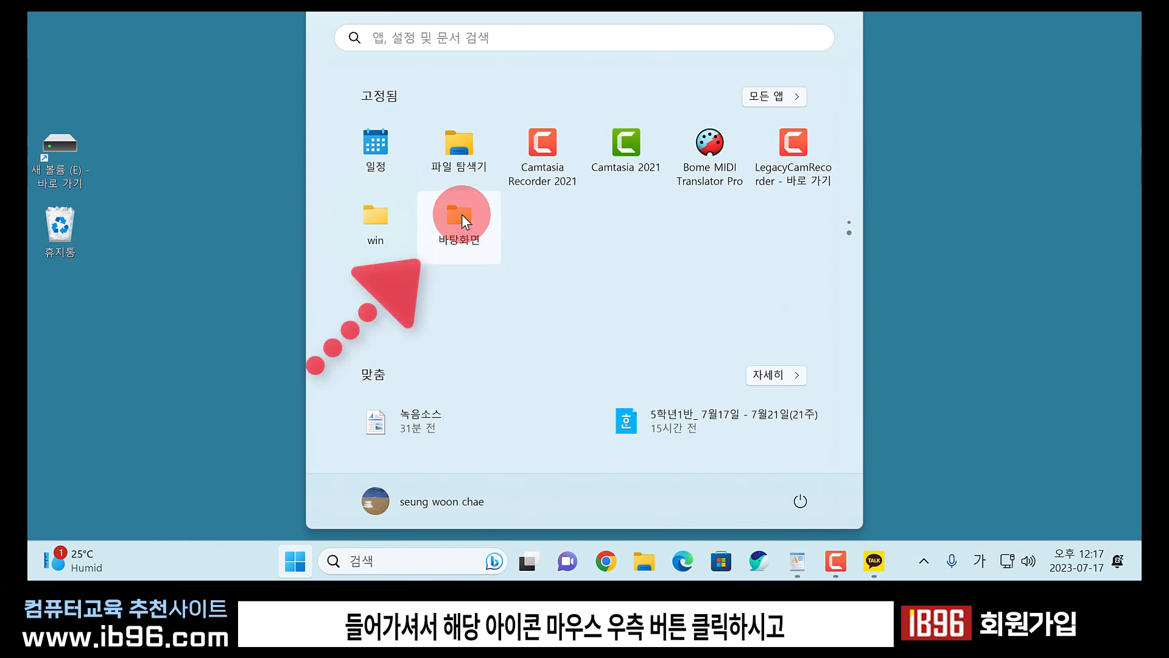
{"action": "right_click", "coordinate": [461, 214]}
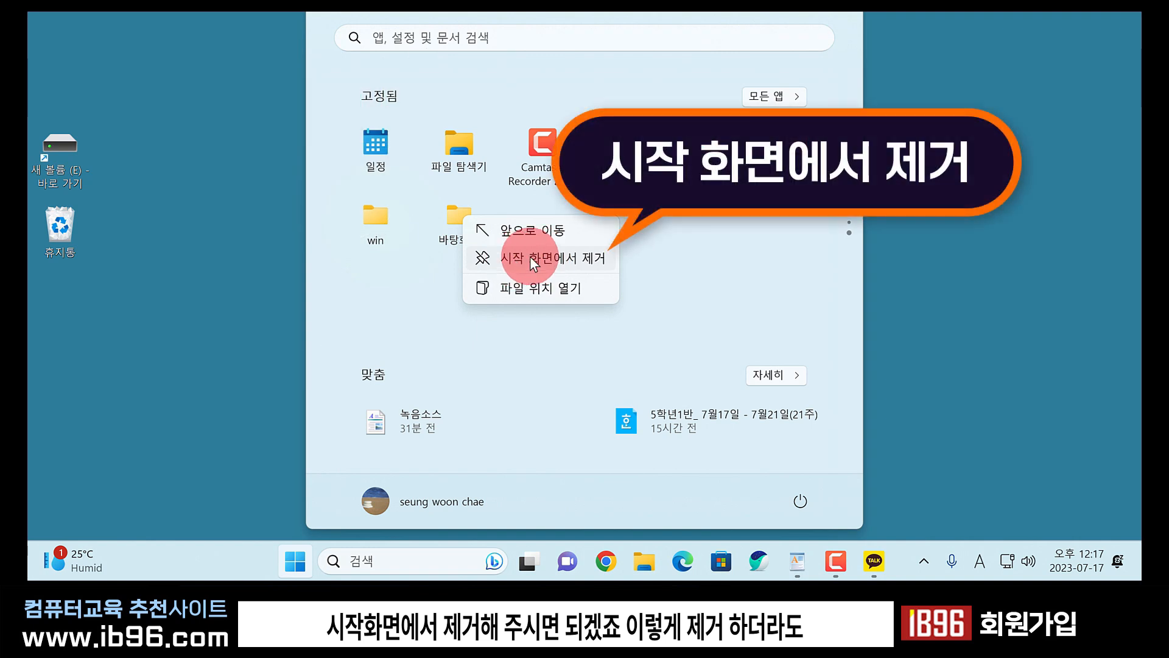
{"action": "left_click", "coordinate": [553, 257]}
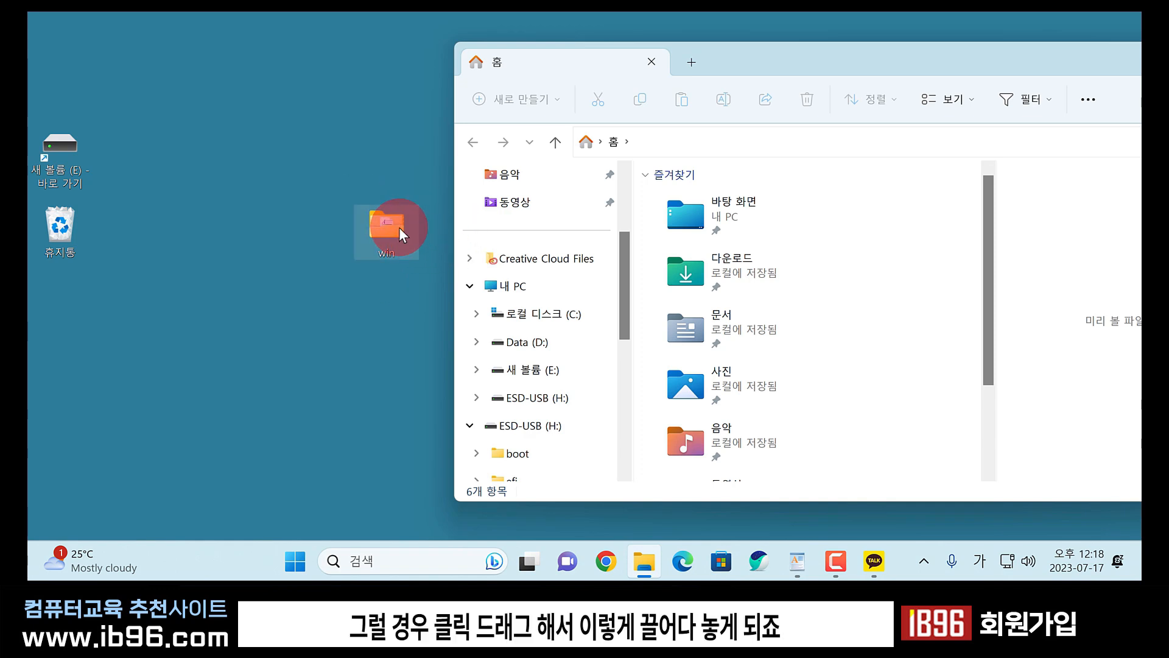
Move the win folder up to the first row of desktop icons, level with the drive shortcut.
{"action": "left_click_drag", "start_coordinate": [383, 223], "coordinate": [336, 244]}
{"action": "left_click_drag", "start_coordinate": [328, 135], "coordinate": [320, 143]}
{"action": "left_click", "coordinate": [475, 259]}
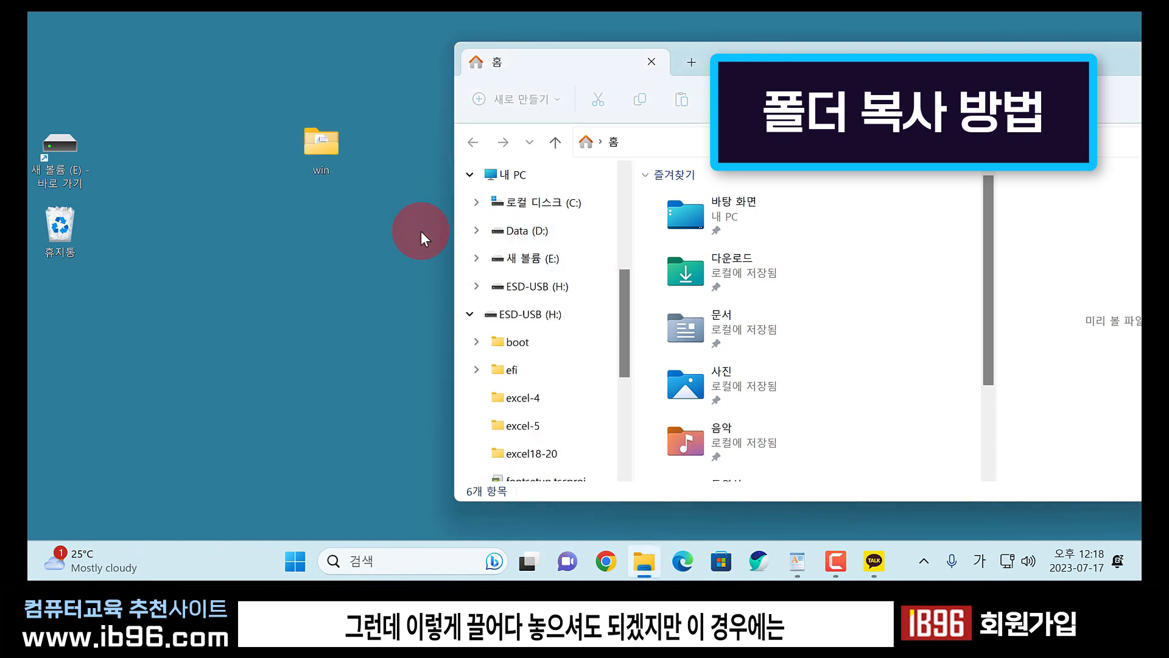
Copy the win folder from the desktop and paste it into the ESD-USB (H:) drive.
{"action": "left_click", "coordinate": [331, 143]}
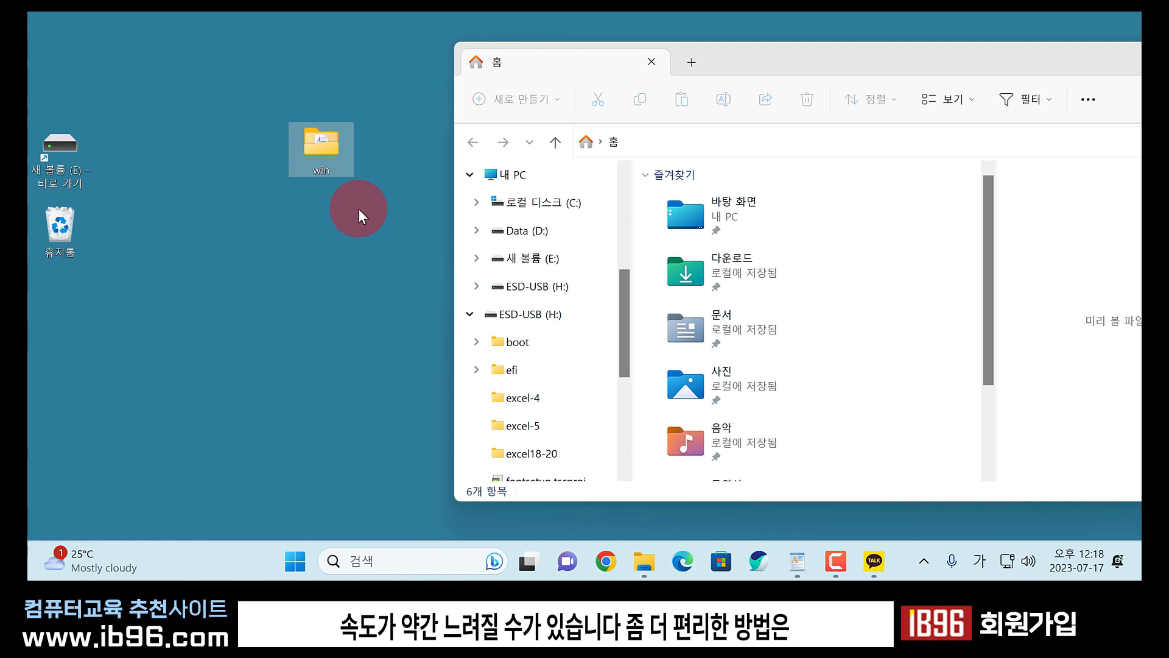
{"action": "left_click", "coordinate": [412, 224]}
{"action": "left_click_drag", "start_coordinate": [389, 219], "coordinate": [266, 78]}
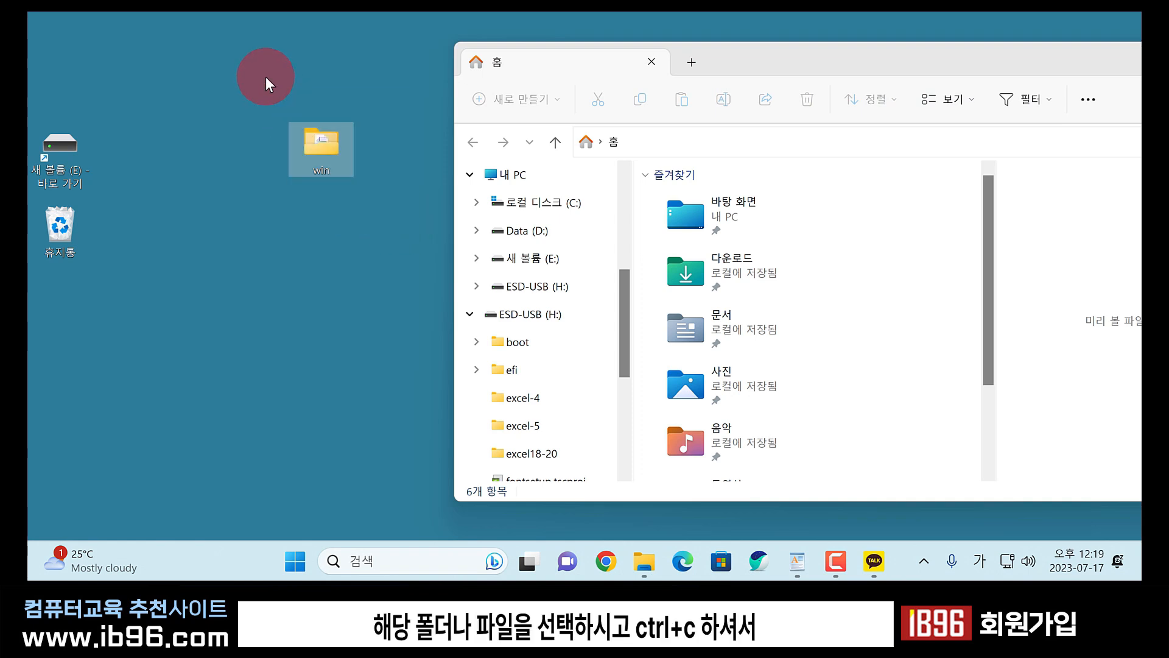
{"action": "key", "text": "ctrl+c"}
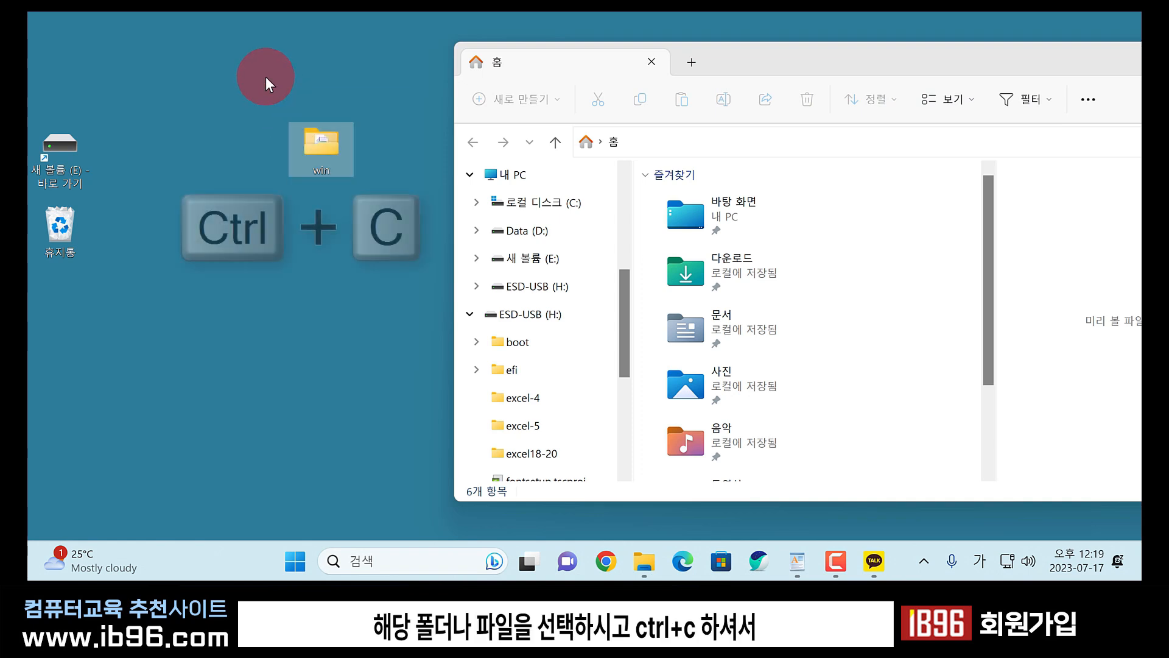
{"action": "left_click", "coordinate": [541, 323]}
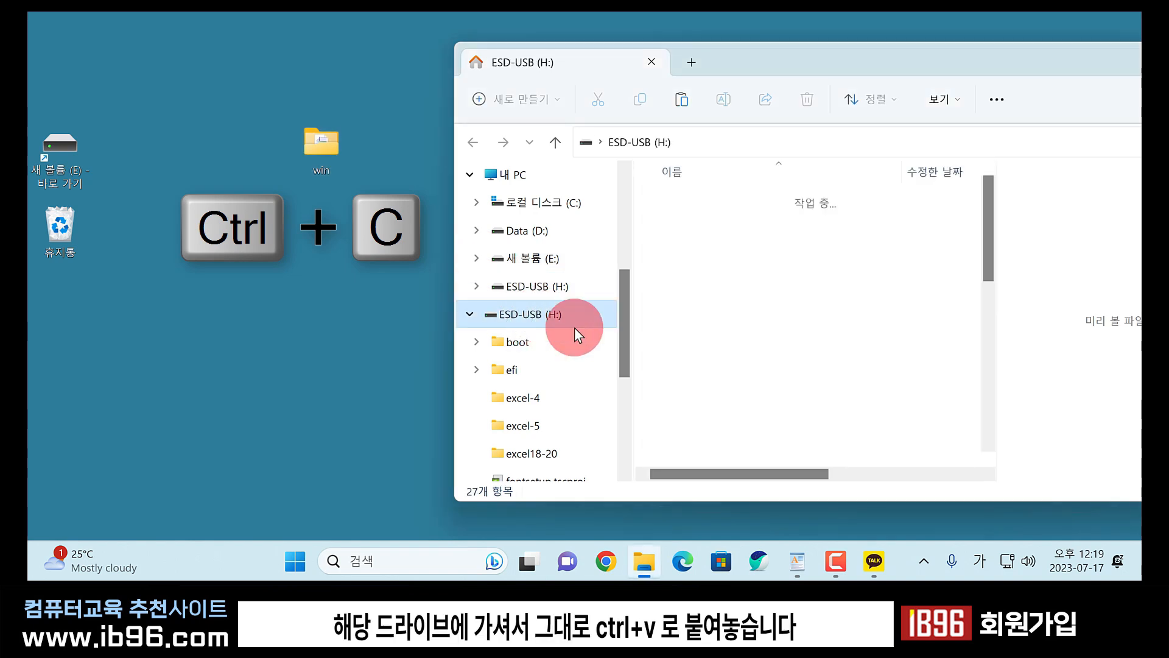
{"action": "scroll", "coordinate": [811, 372], "scroll_direction": "down", "scroll_amount": 4}
{"action": "key", "text": "ctrl+v"}
{"action": "scroll", "coordinate": [831, 360], "scroll_direction": "down", "scroll_amount": 2}
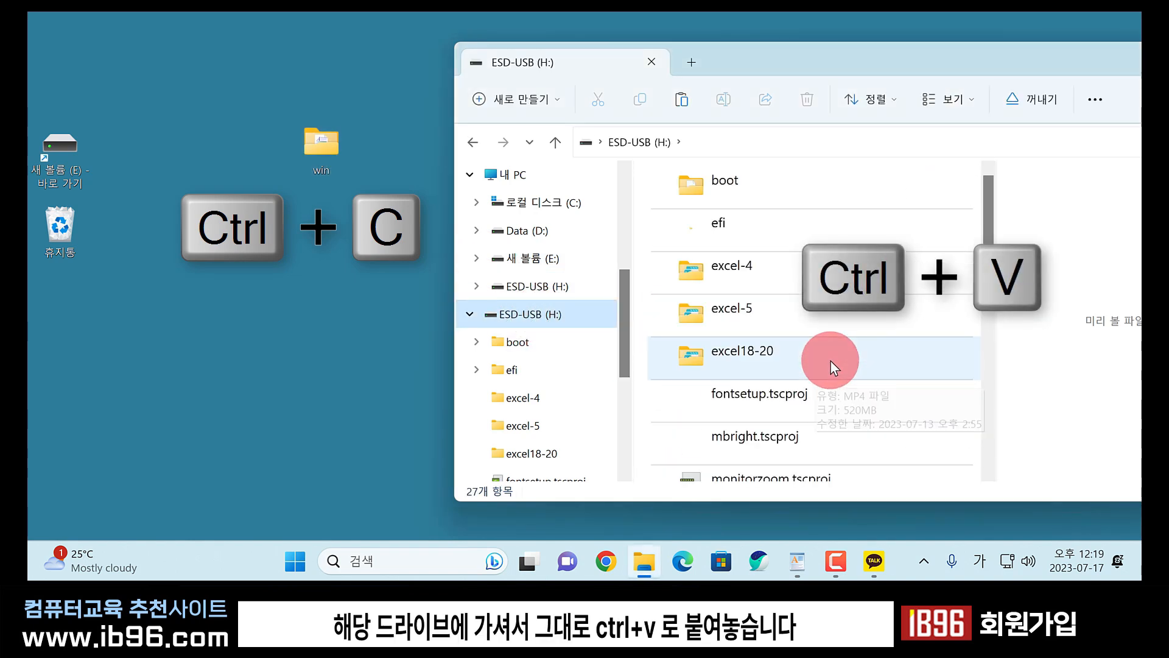
{"action": "scroll", "coordinate": [896, 354], "scroll_direction": "down", "scroll_amount": 3}
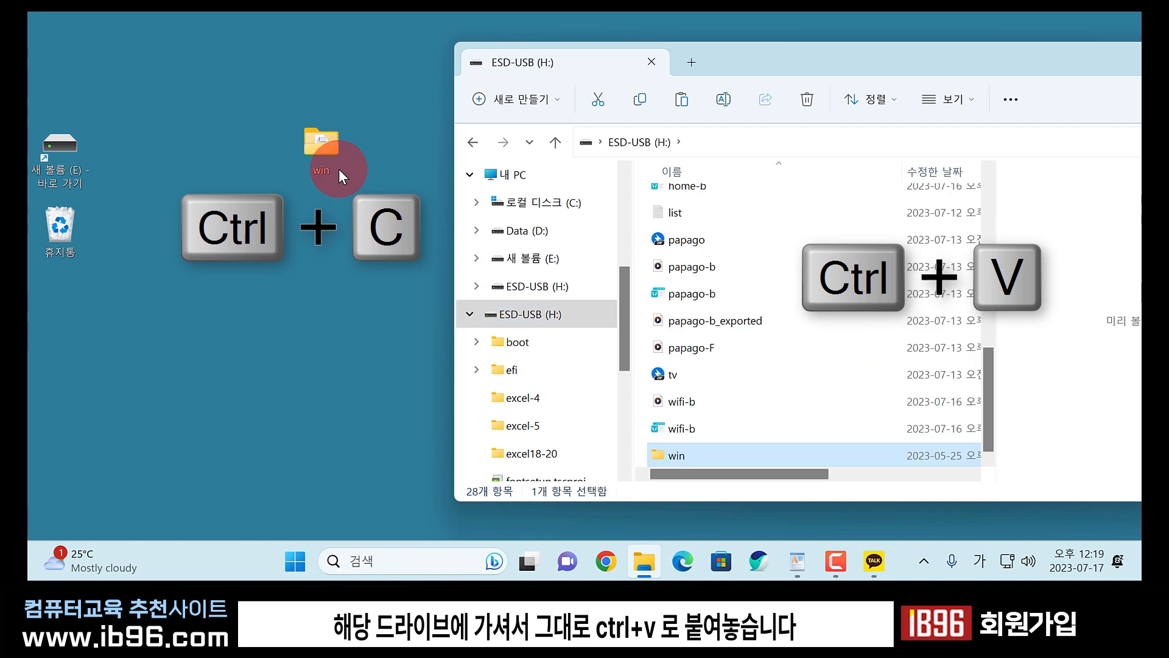
{"action": "left_click", "coordinate": [317, 131]}
{"action": "left_click", "coordinate": [393, 142]}
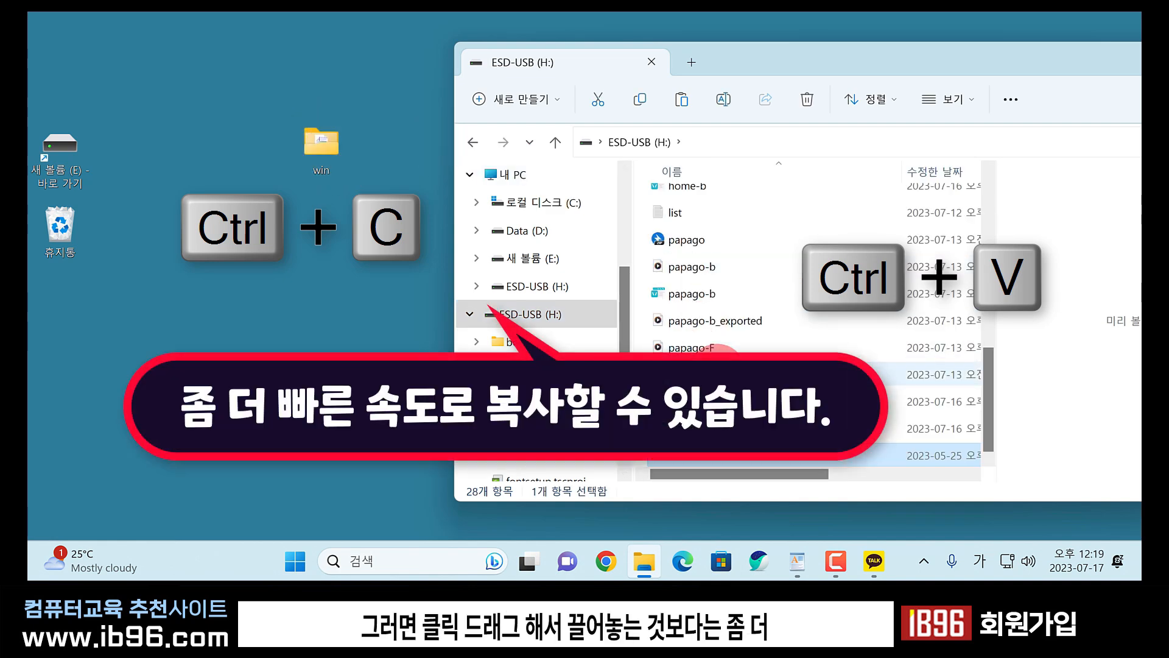
{"action": "left_click", "coordinate": [686, 460]}
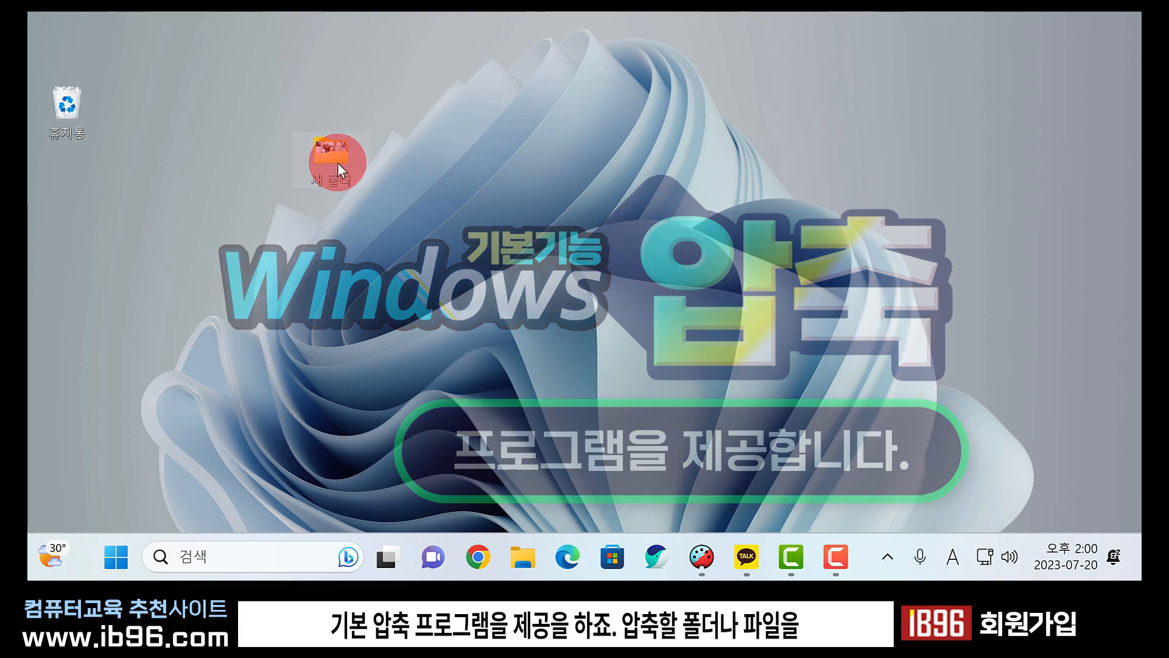
Compress the 새 폴더 folder on the desktop into a ZIP file.
{"action": "mouse_move", "coordinate": [336, 163]}
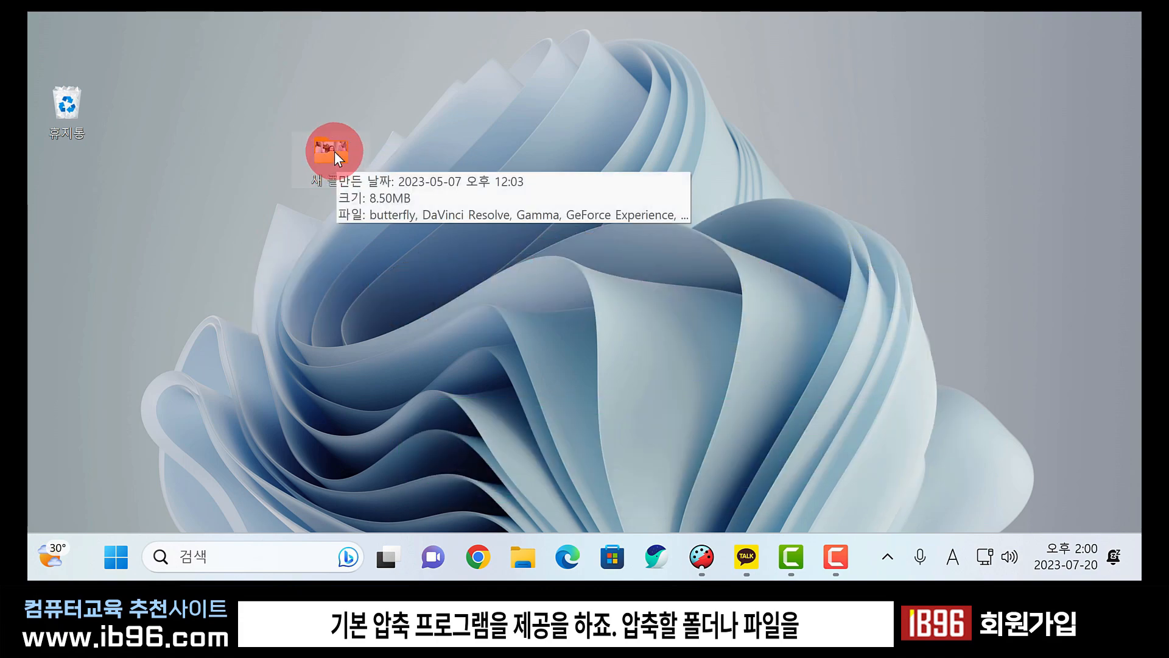
{"action": "right_click", "coordinate": [335, 152]}
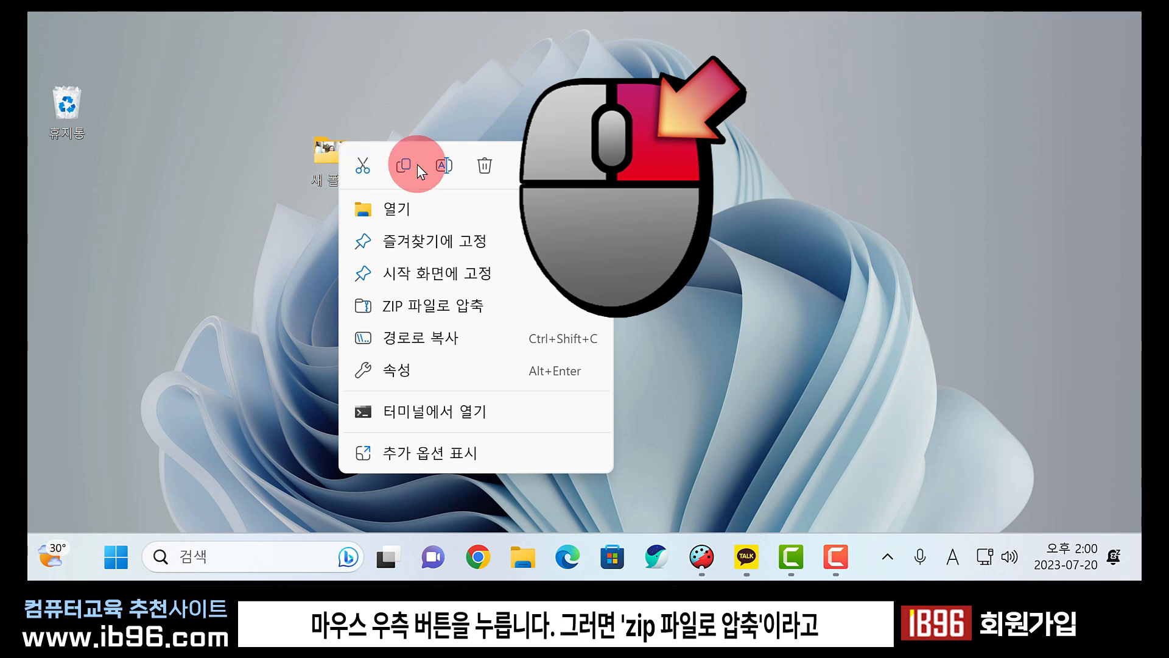
{"action": "left_click", "coordinate": [417, 307]}
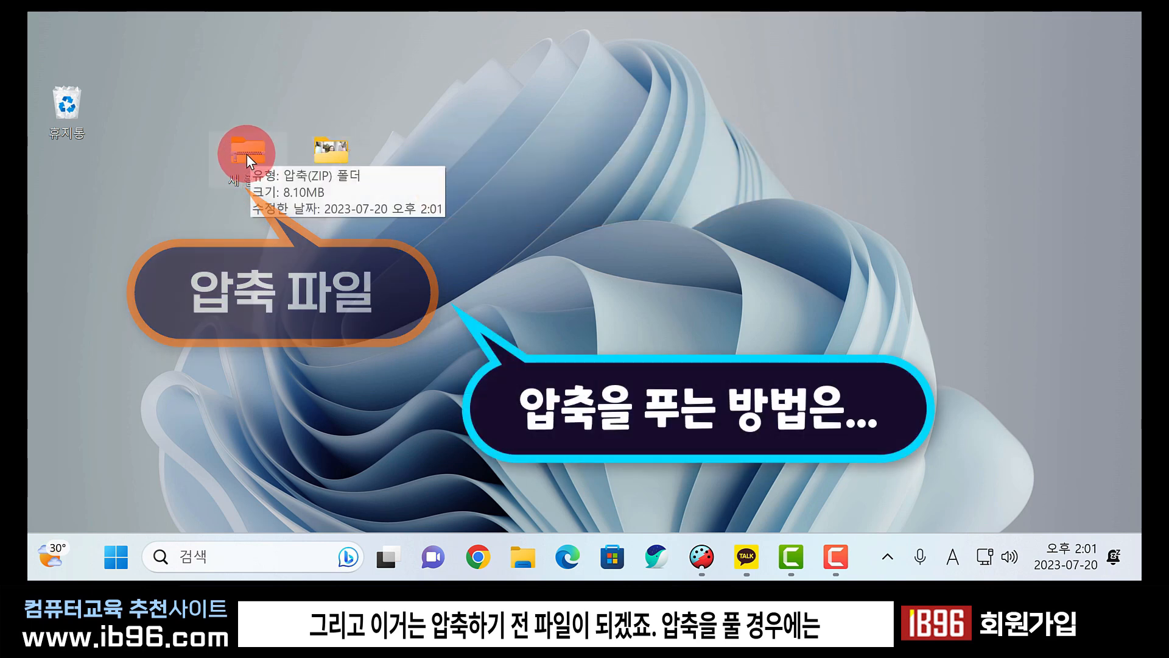
Extract the 새 폴더 ZIP file on the desktop, choosing 바탕 화면 as the destination folder.
{"action": "right_click", "coordinate": [246, 151]}
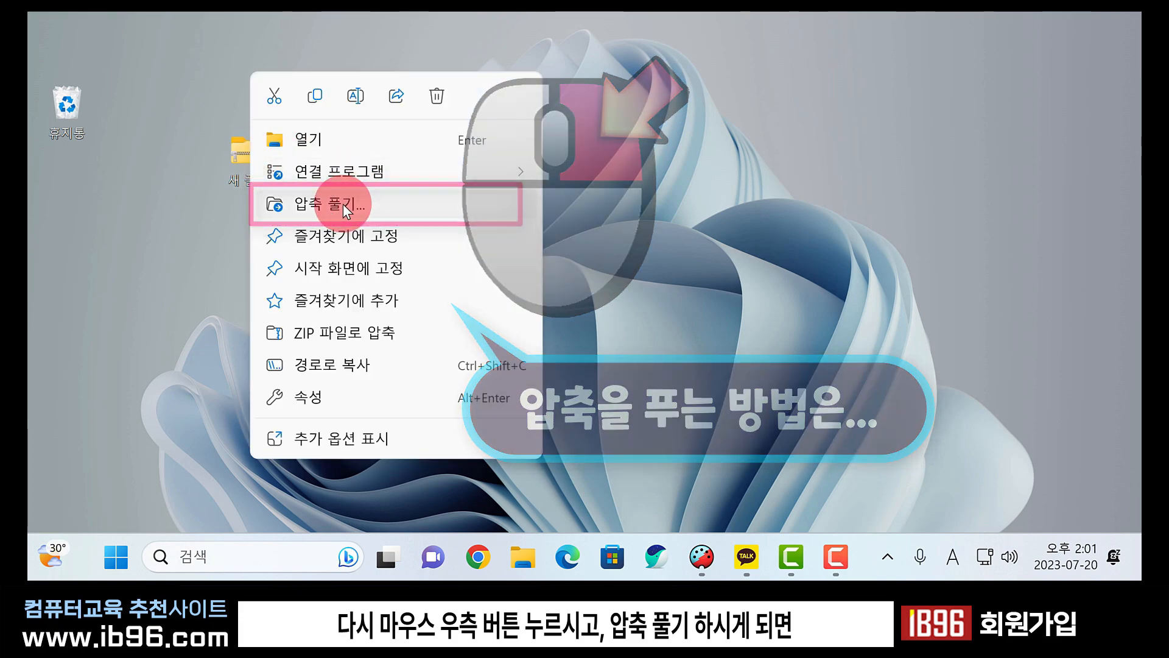
{"action": "left_click", "coordinate": [343, 204]}
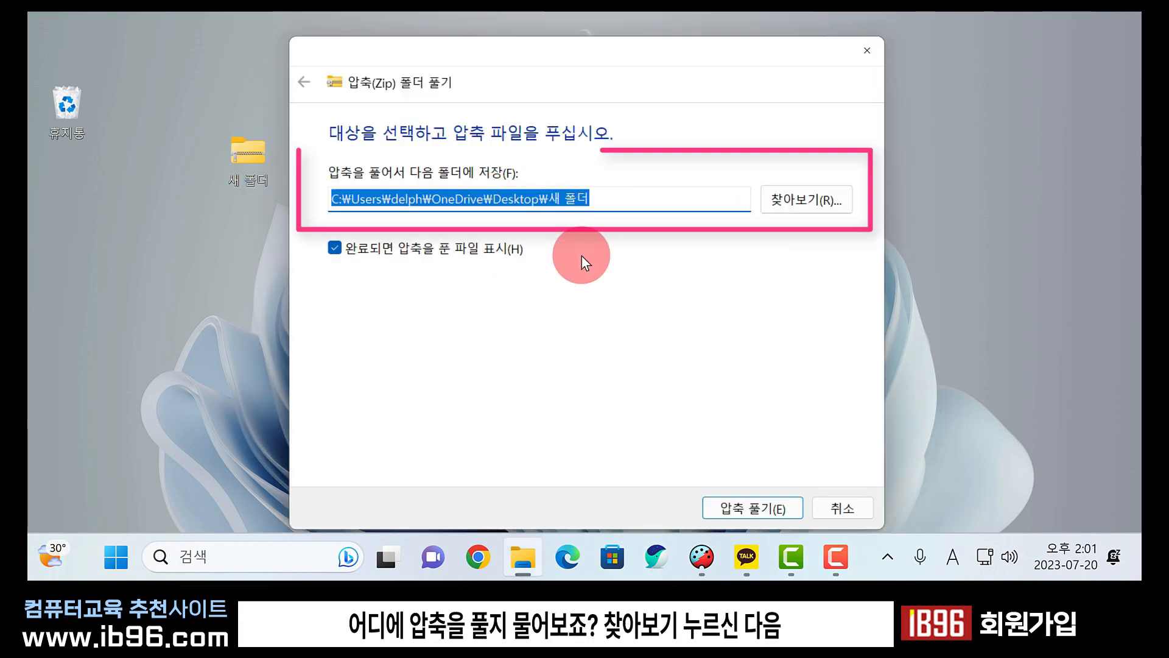
{"action": "left_click", "coordinate": [808, 200]}
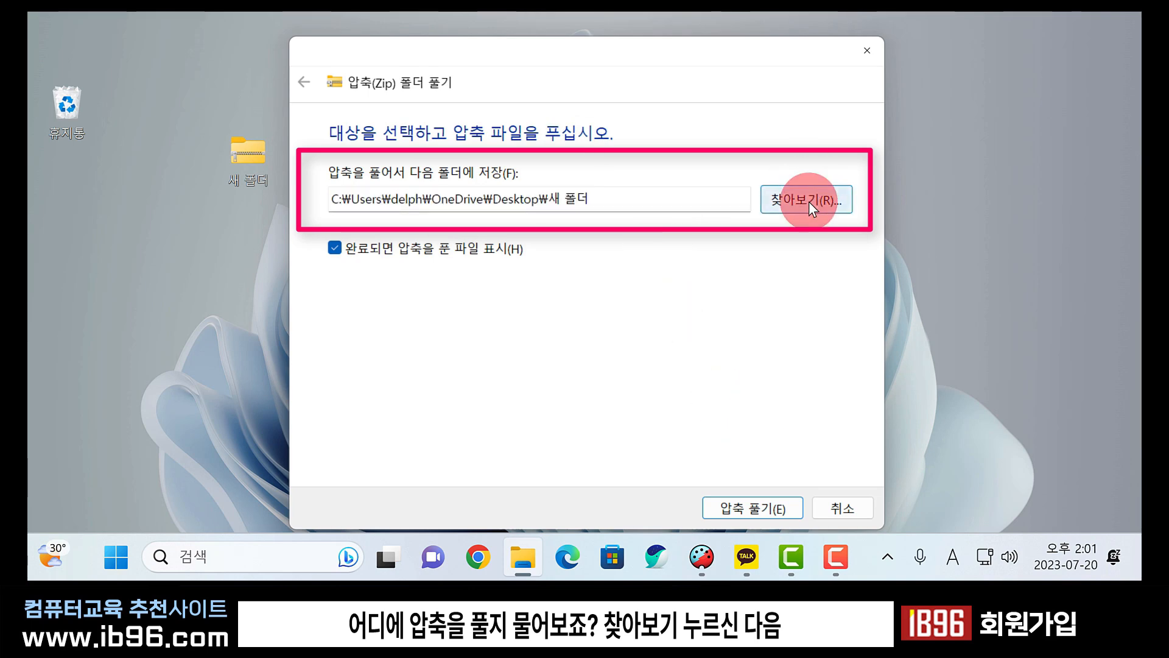
{"action": "left_click", "coordinate": [313, 231]}
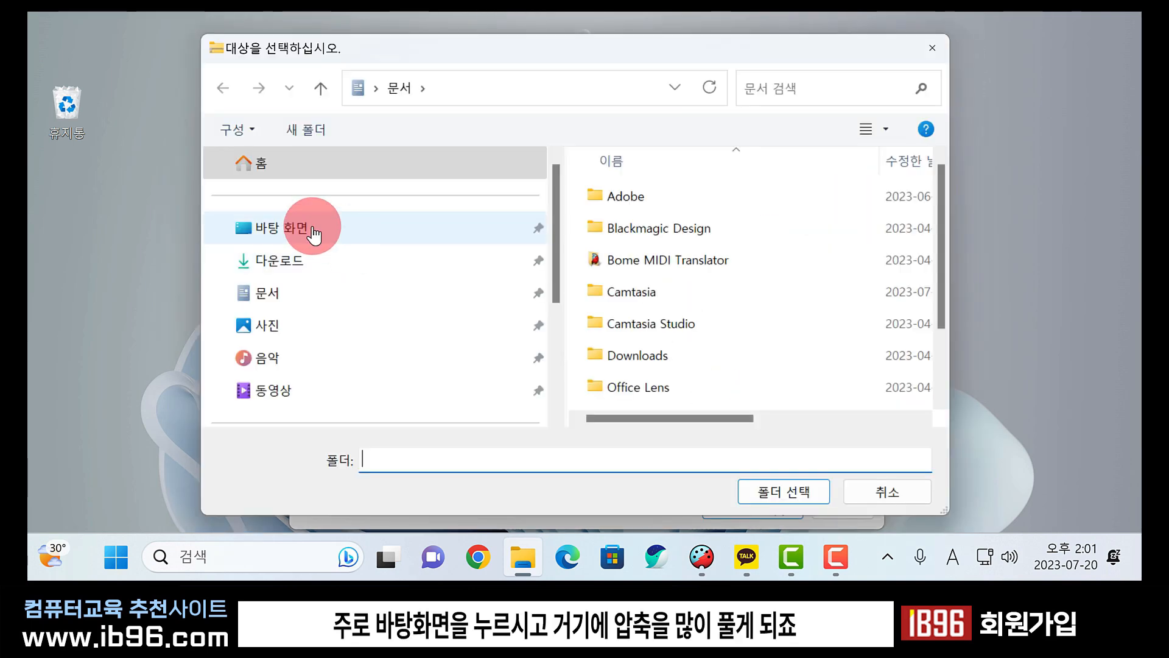
{"action": "left_click", "coordinate": [795, 498]}
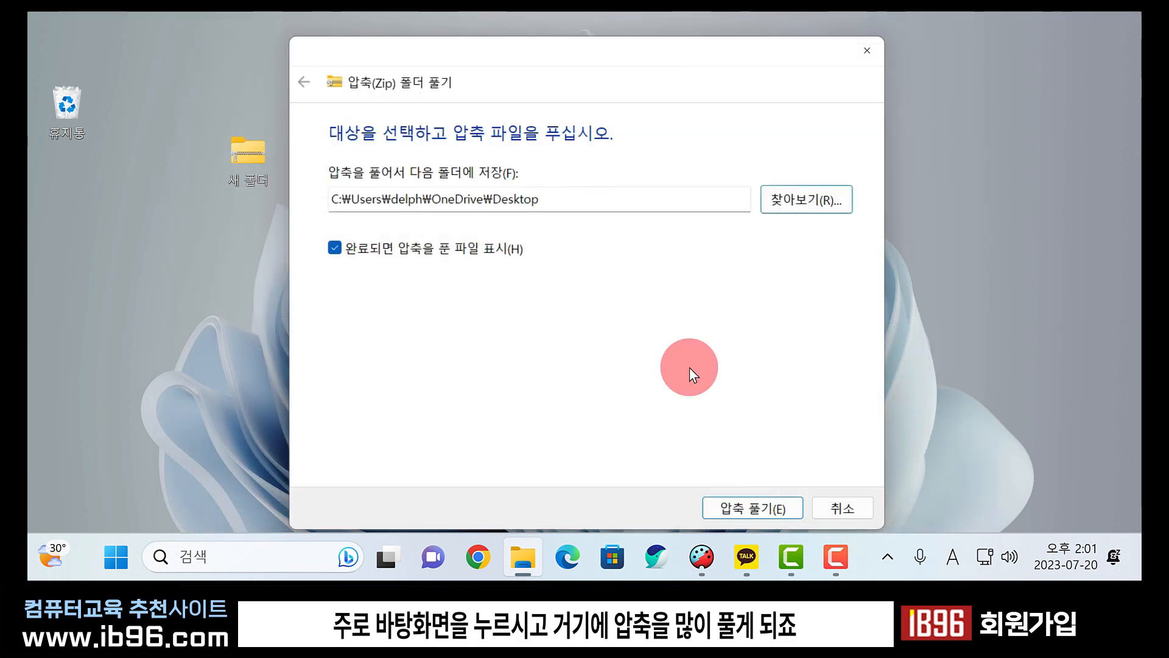
{"action": "left_click", "coordinate": [755, 507]}
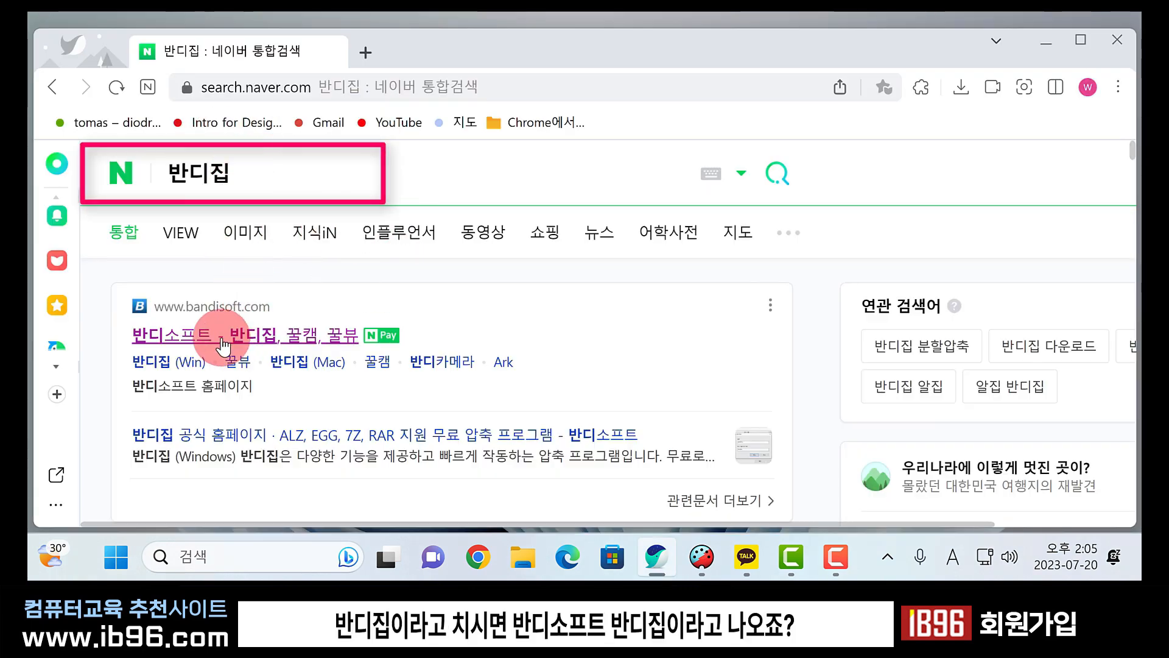
Open the Bandisoft site from the 반디집 search results and download the 반디집 for Windows installer.
{"action": "left_click", "coordinate": [288, 352]}
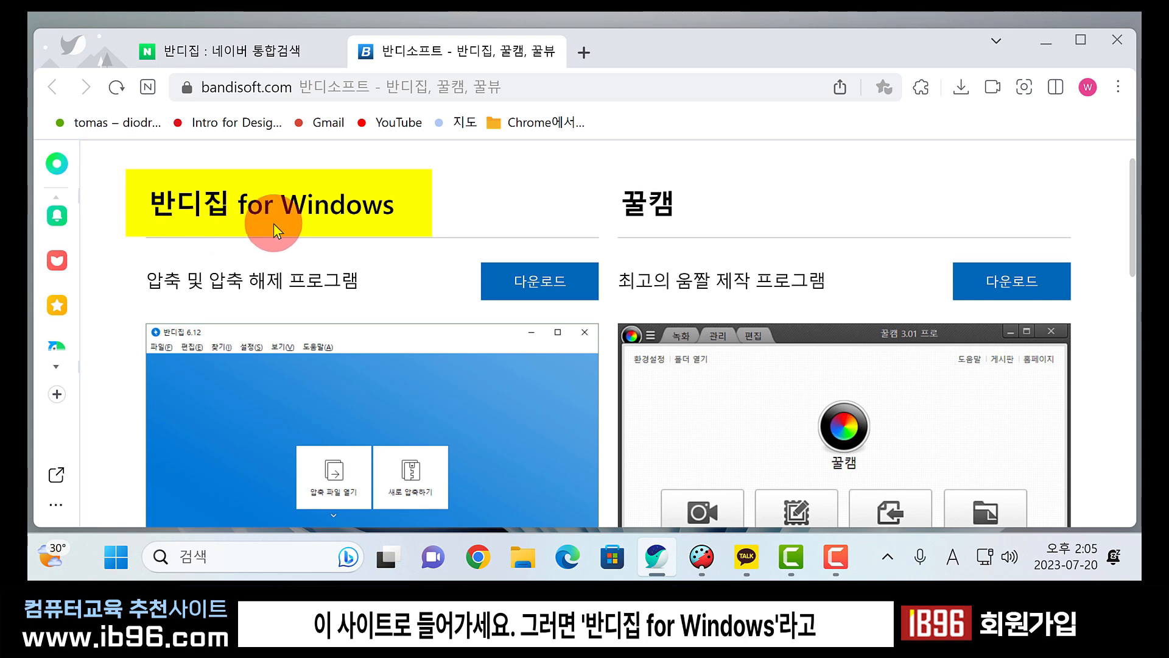
{"action": "left_click", "coordinate": [540, 285]}
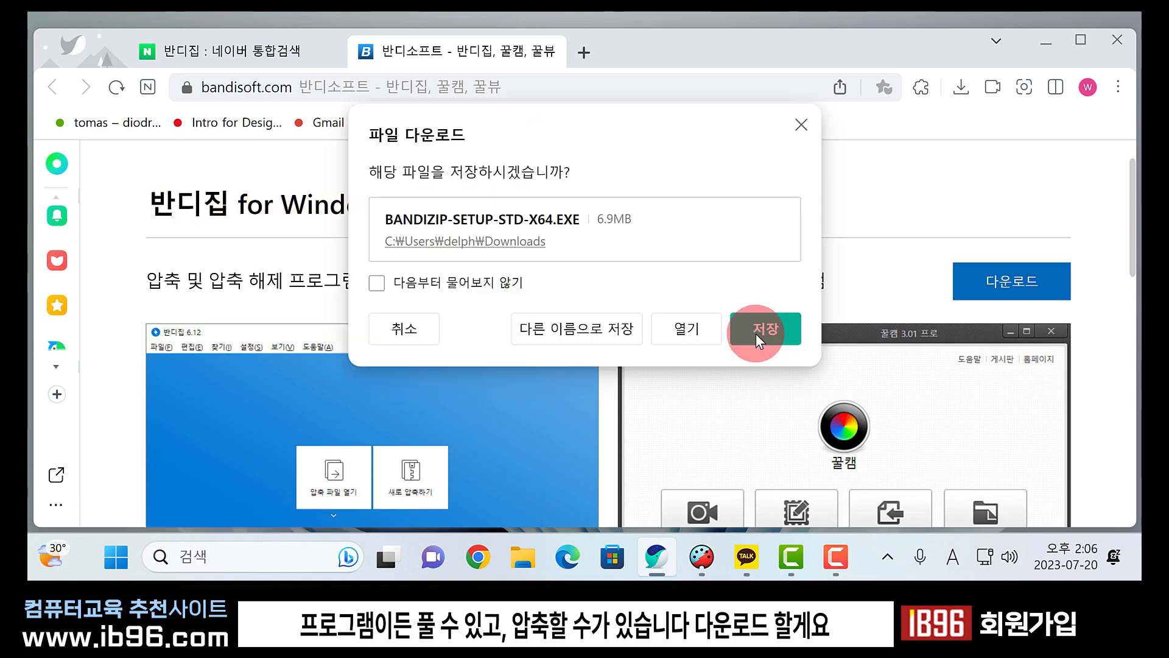
{"action": "left_click", "coordinate": [758, 333]}
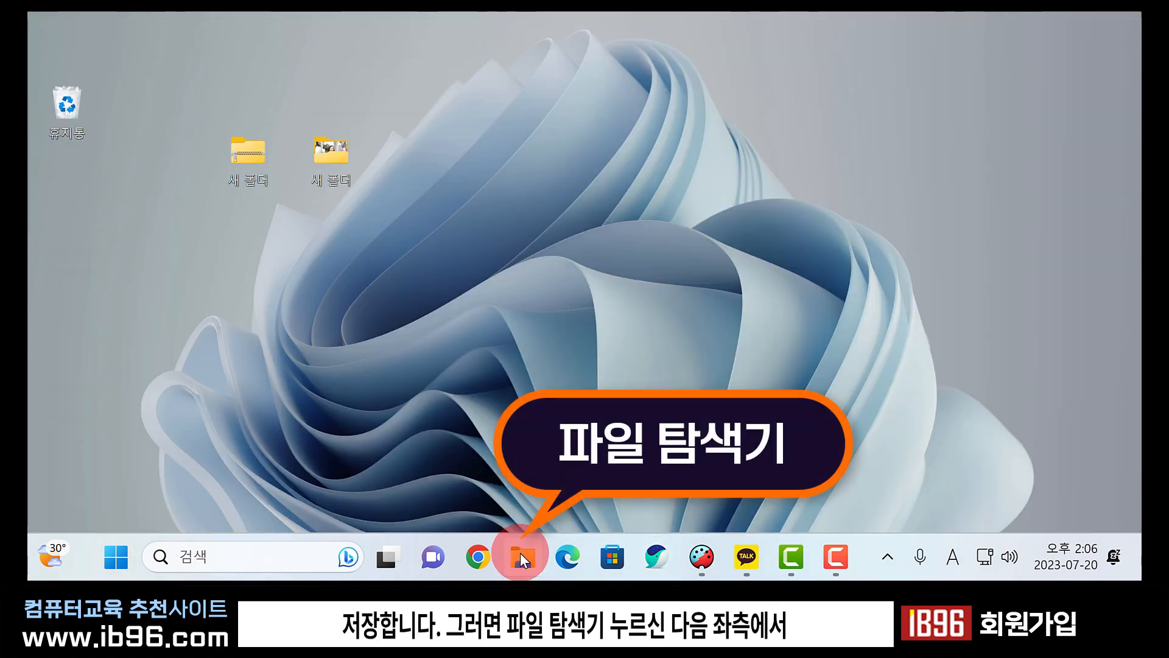
Run BANDIZIP-SETUP-STD-X64 from the 다운로드 folder, install 반디집, and accept its default file association settings.
{"action": "left_click", "coordinate": [520, 553]}
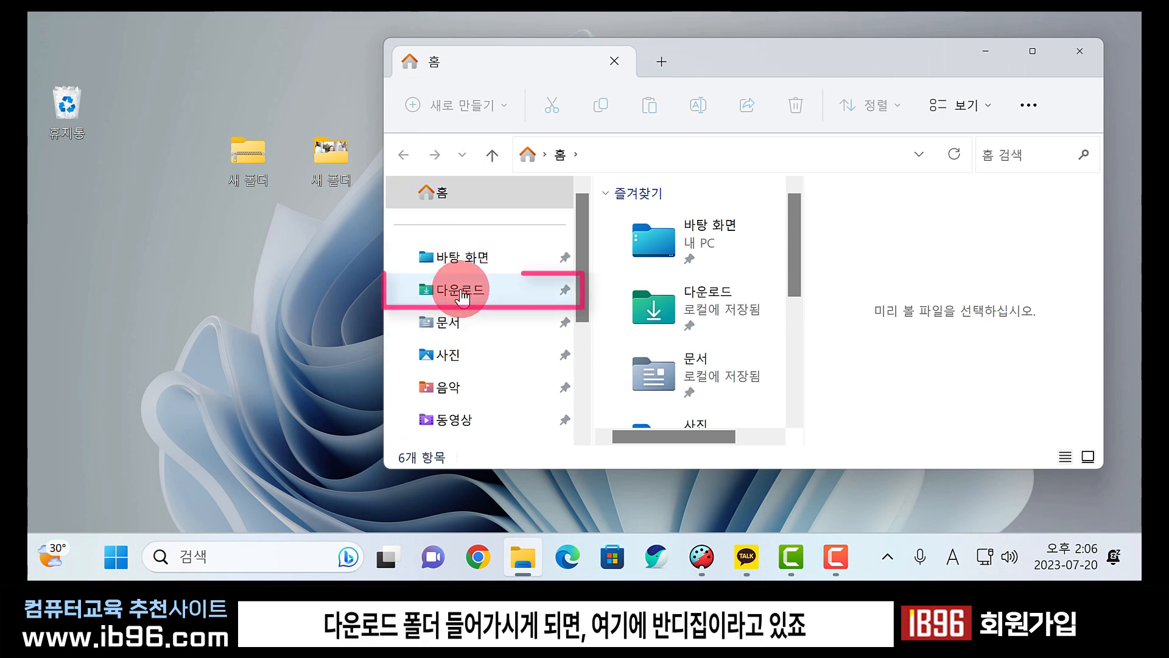
{"action": "left_click", "coordinate": [462, 293]}
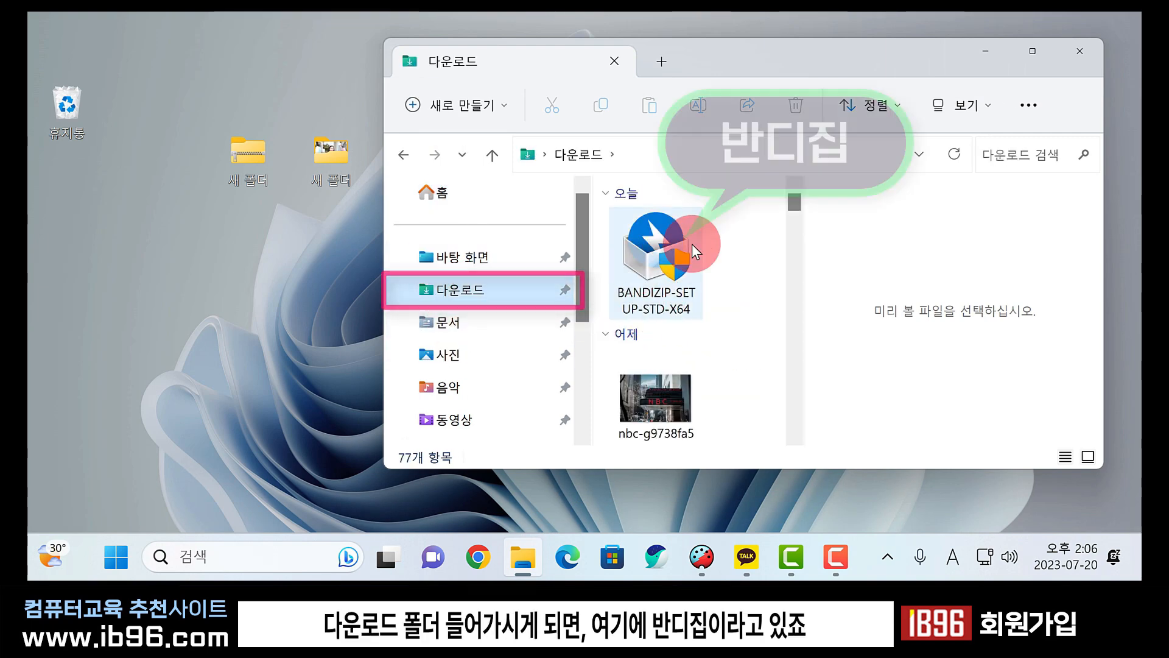
{"action": "double_click", "coordinate": [648, 268]}
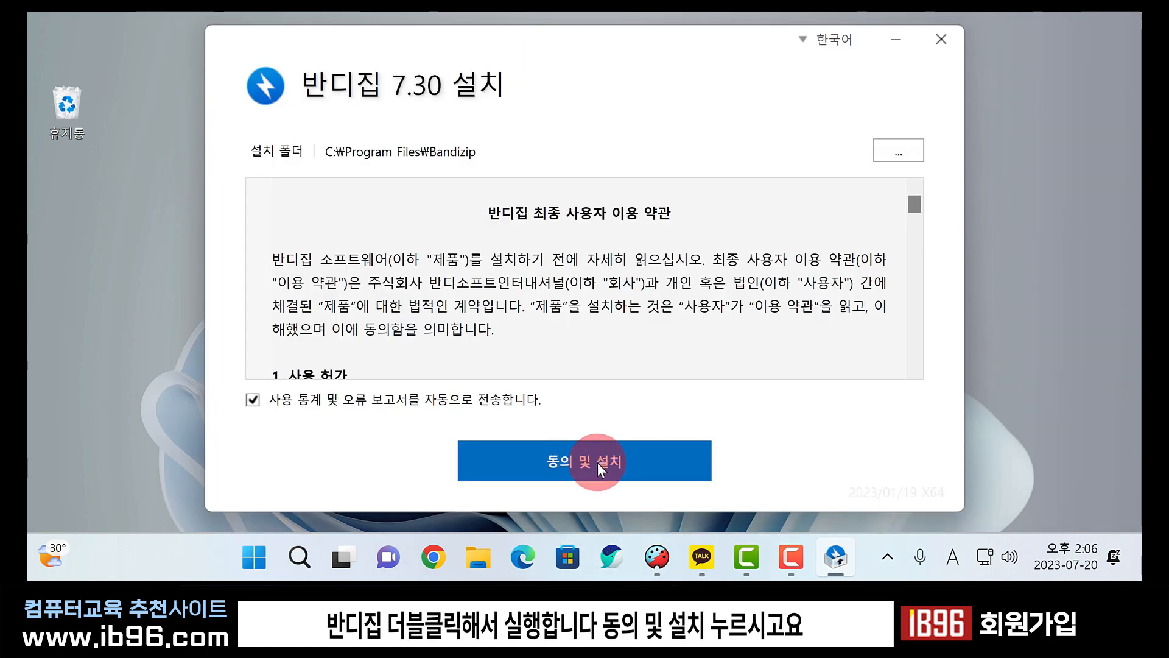
{"action": "left_click", "coordinate": [598, 462]}
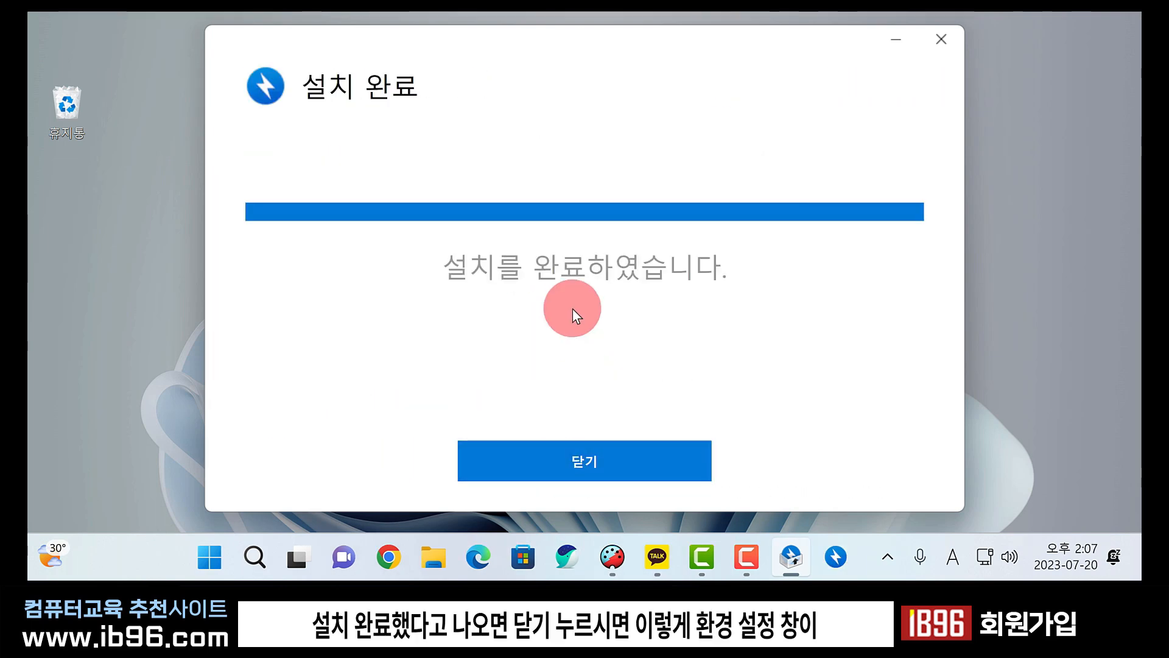
{"action": "left_click", "coordinate": [619, 462]}
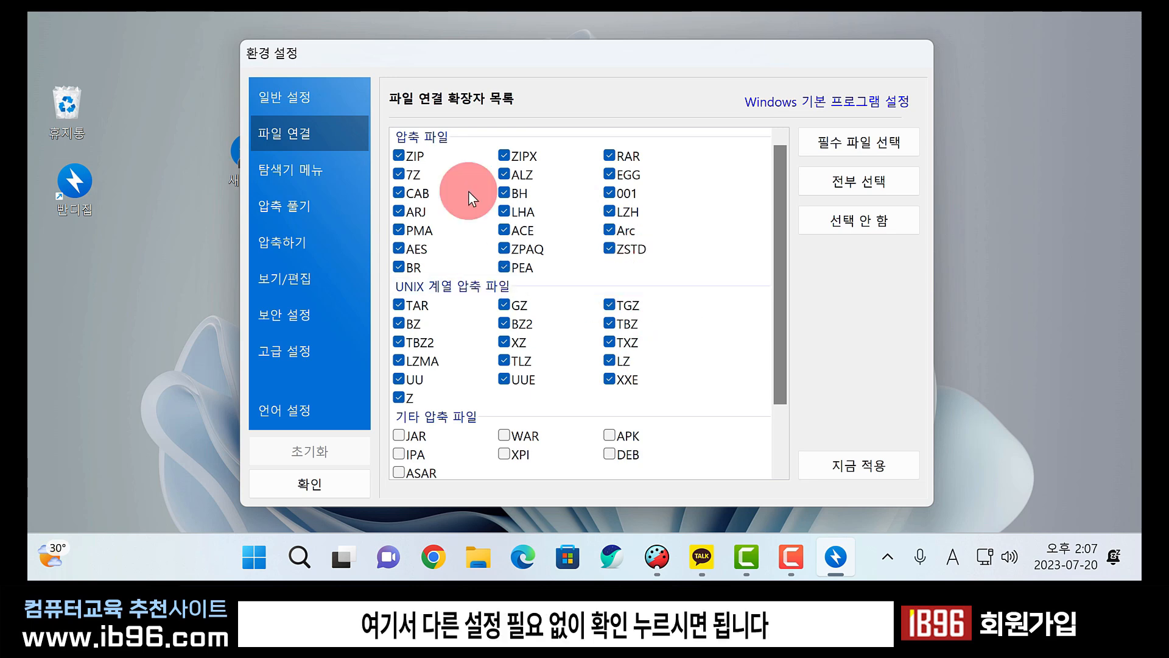
{"action": "left_click", "coordinate": [340, 483]}
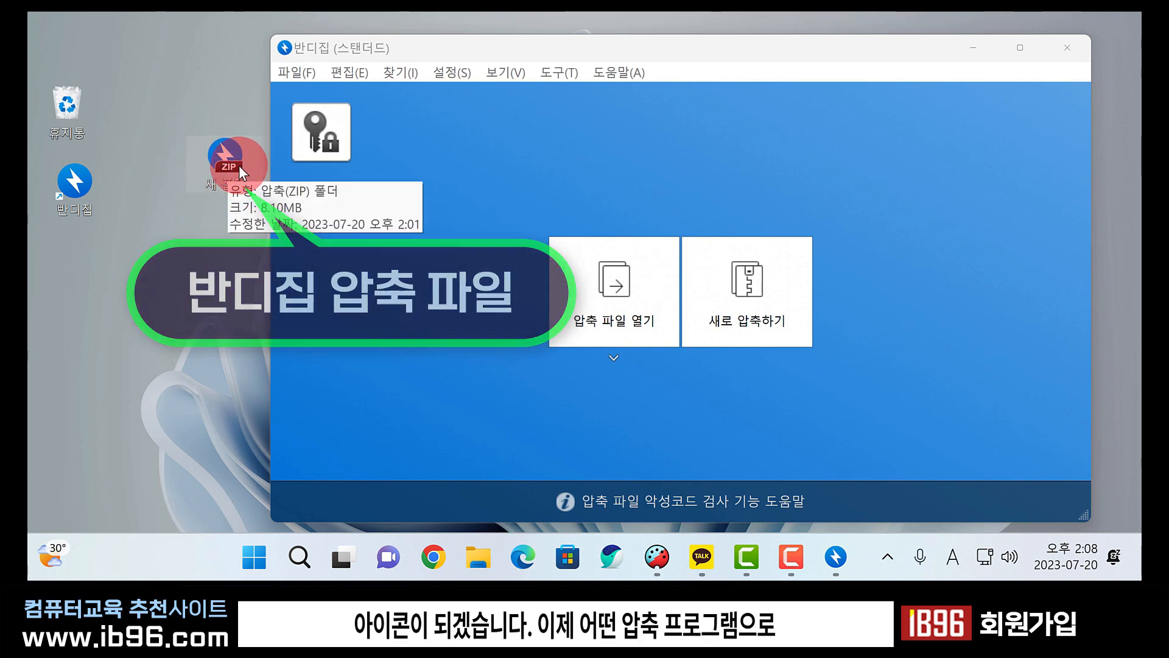
Open the 새 폴더 ZIP file on the desktop with 반디집.
{"action": "right_click", "coordinate": [223, 158]}
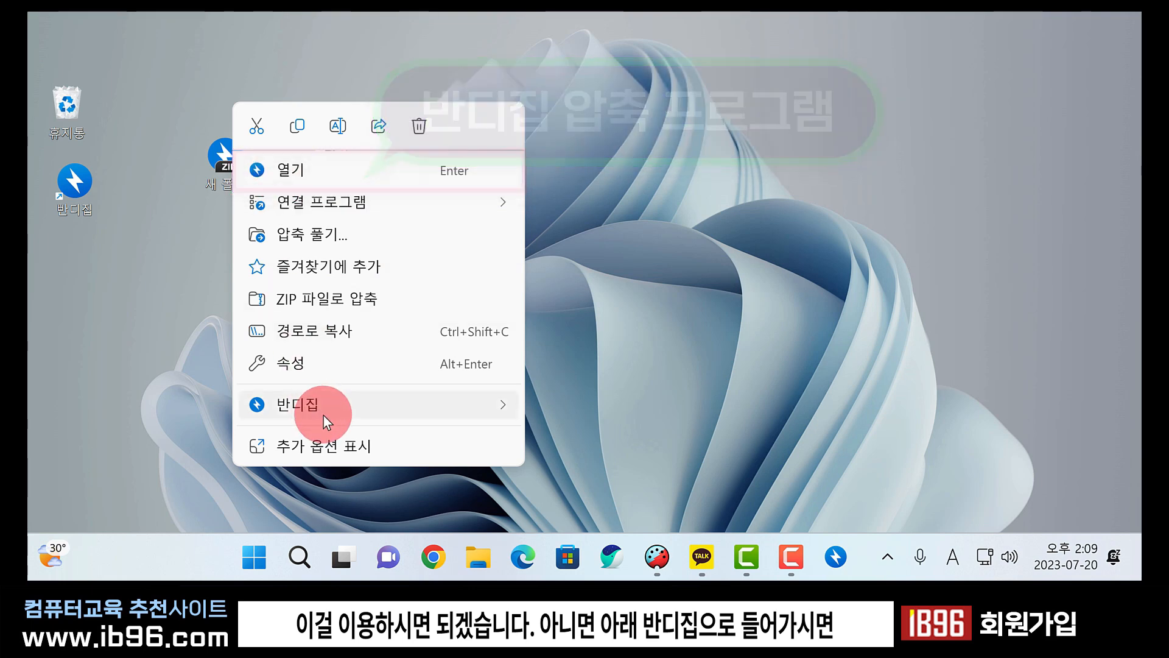
{"action": "mouse_move", "coordinate": [322, 412]}
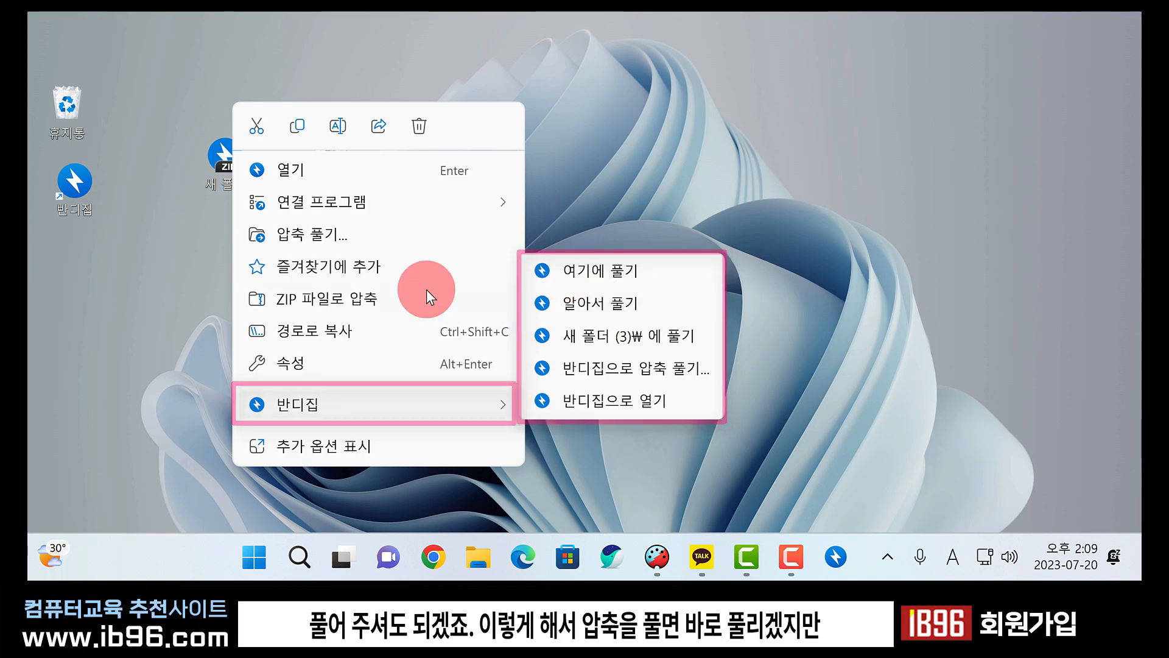
{"action": "left_click", "coordinate": [300, 171]}
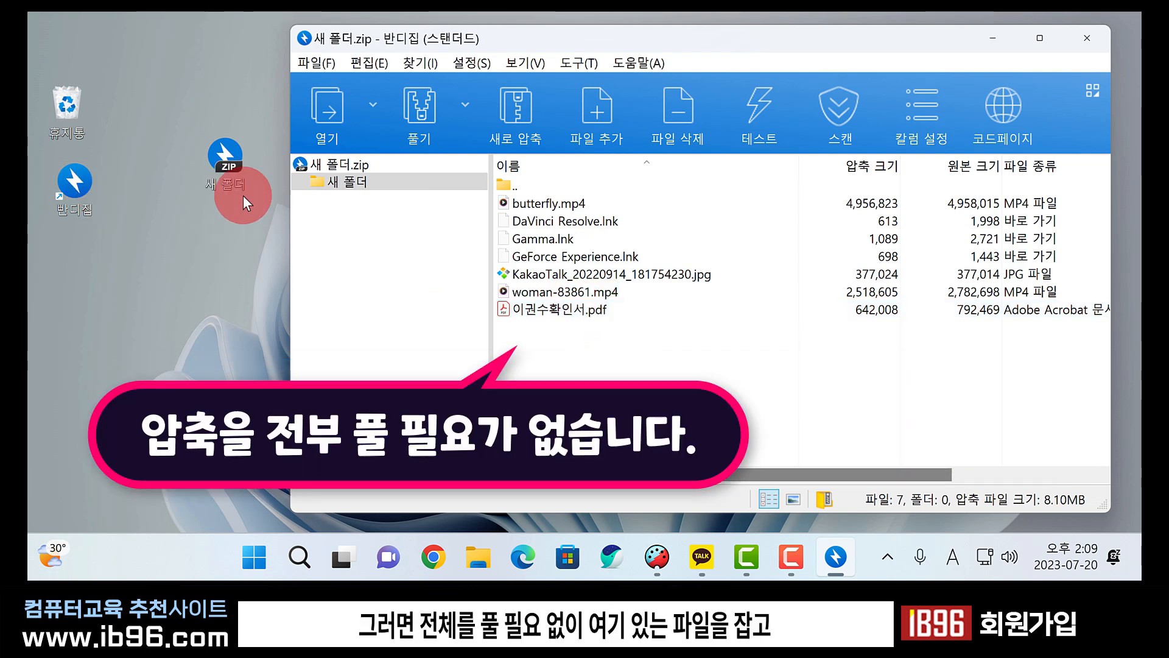
Extract only the PDF file from the open archive to the desktop, and close the archive window.
{"action": "left_click", "coordinate": [506, 308]}
{"action": "left_click_drag", "start_coordinate": [508, 309], "coordinate": [268, 296]}
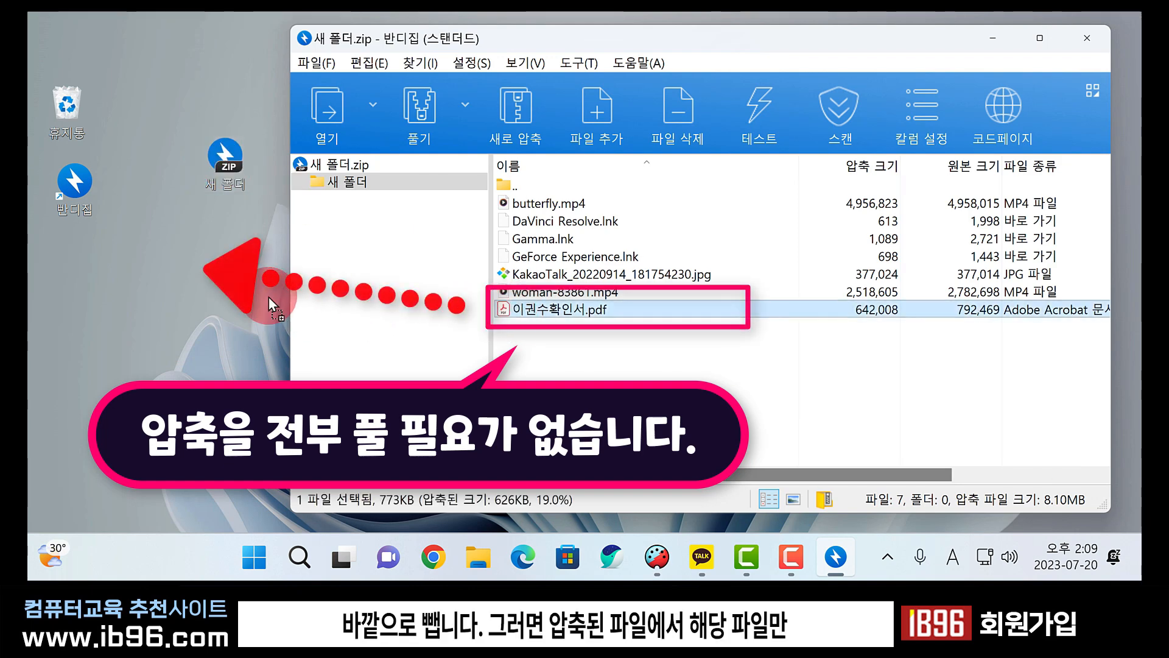
{"action": "left_click_drag", "start_coordinate": [175, 272], "coordinate": [175, 272]}
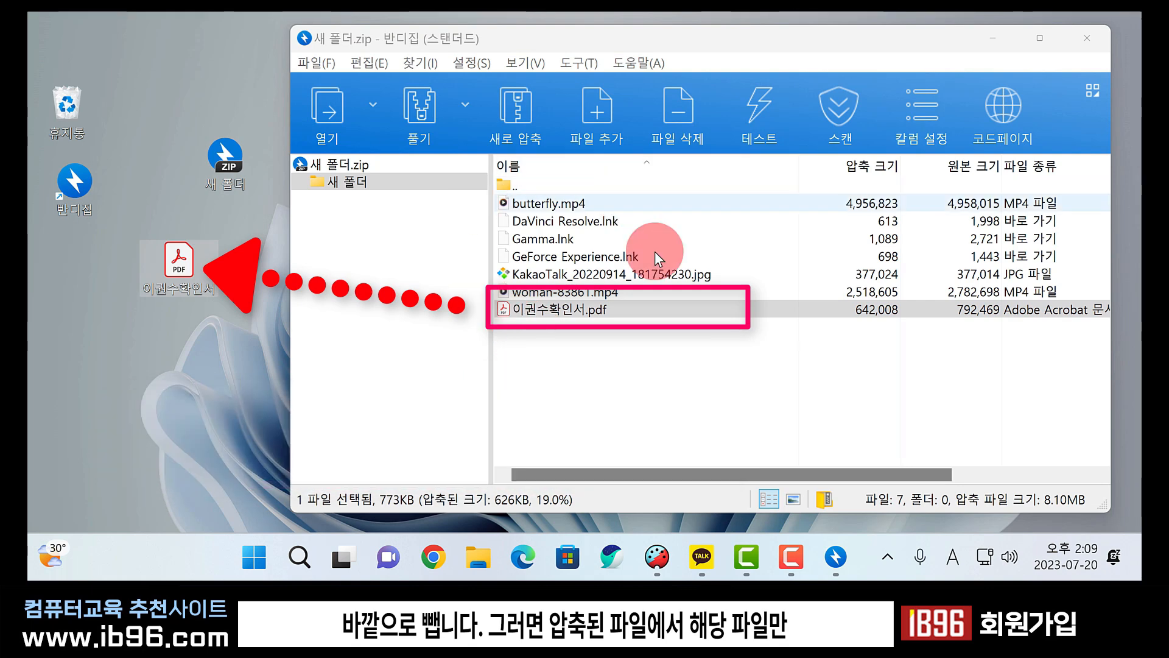
{"action": "left_click", "coordinate": [501, 310]}
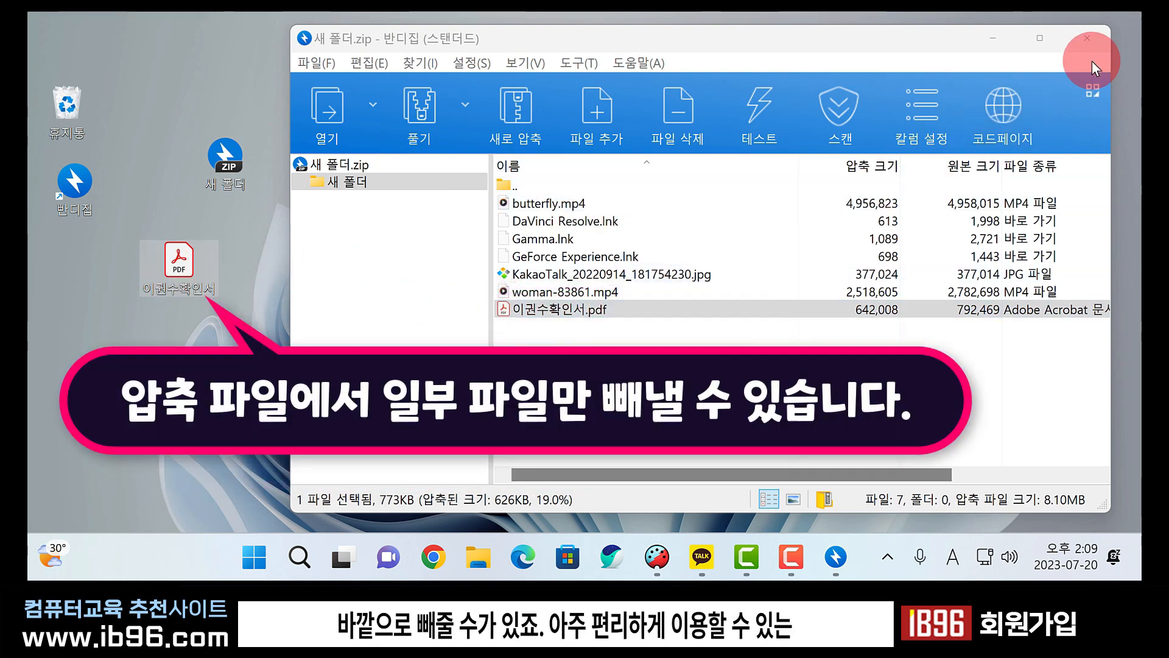
{"action": "left_click", "coordinate": [1087, 38]}
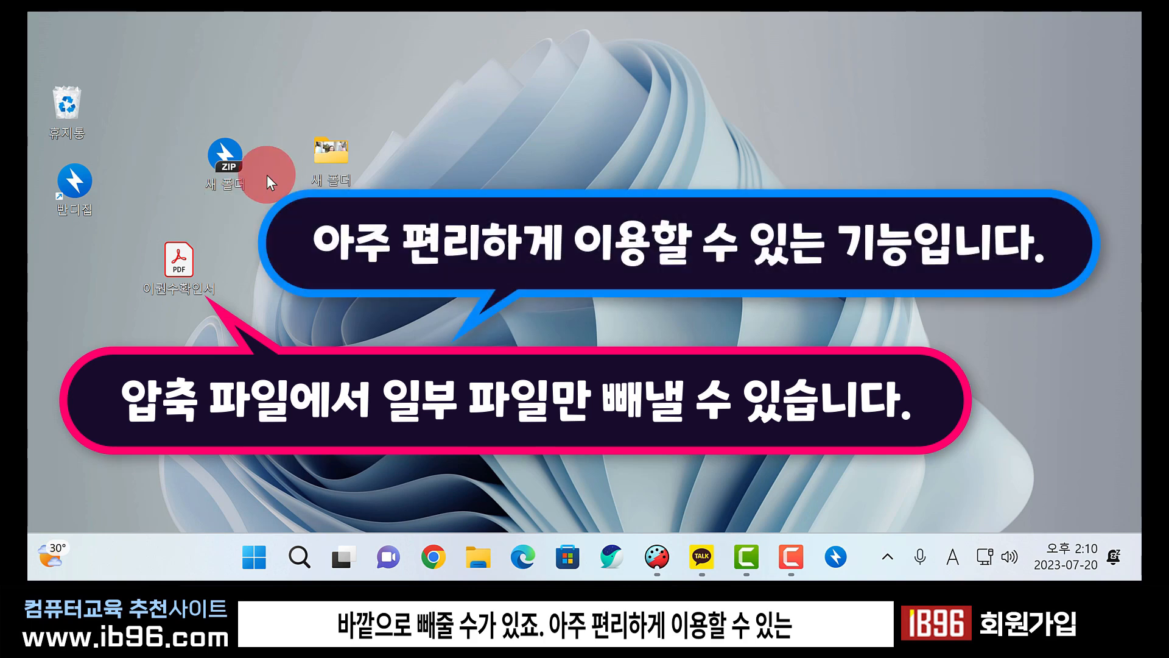
{"action": "left_click_drag", "start_coordinate": [220, 272], "coordinate": [266, 211]}
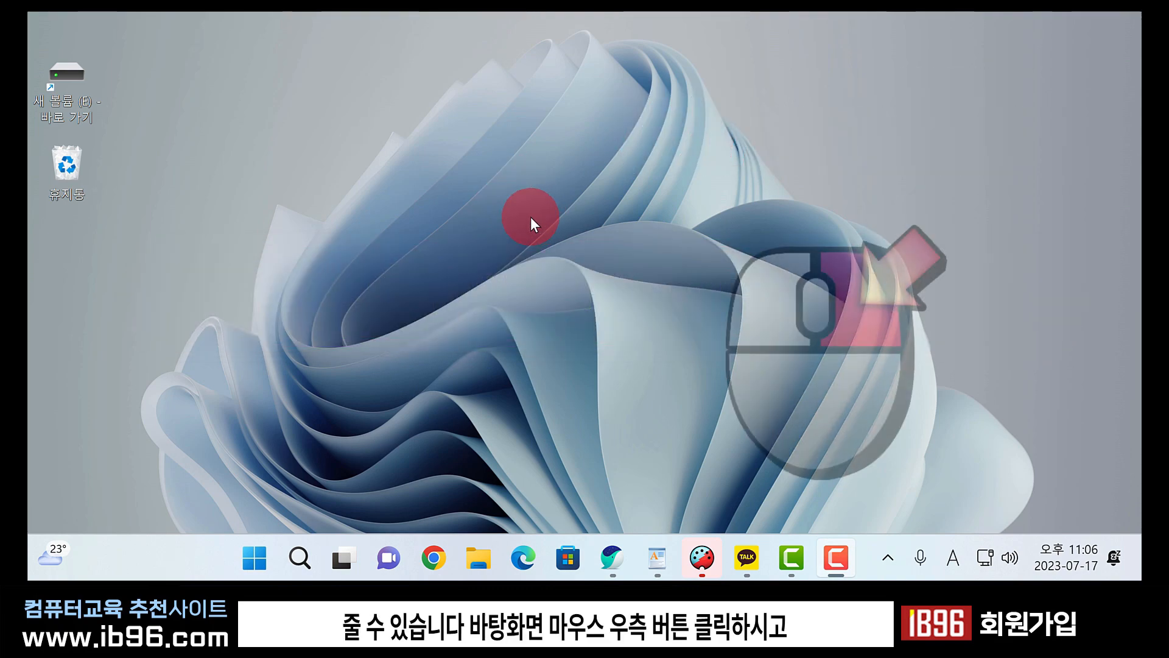
In the desktop's 개인 설정, try the light theme with the blue bloom and return to the grey 흐름 theme.
{"action": "right_click", "coordinate": [530, 217]}
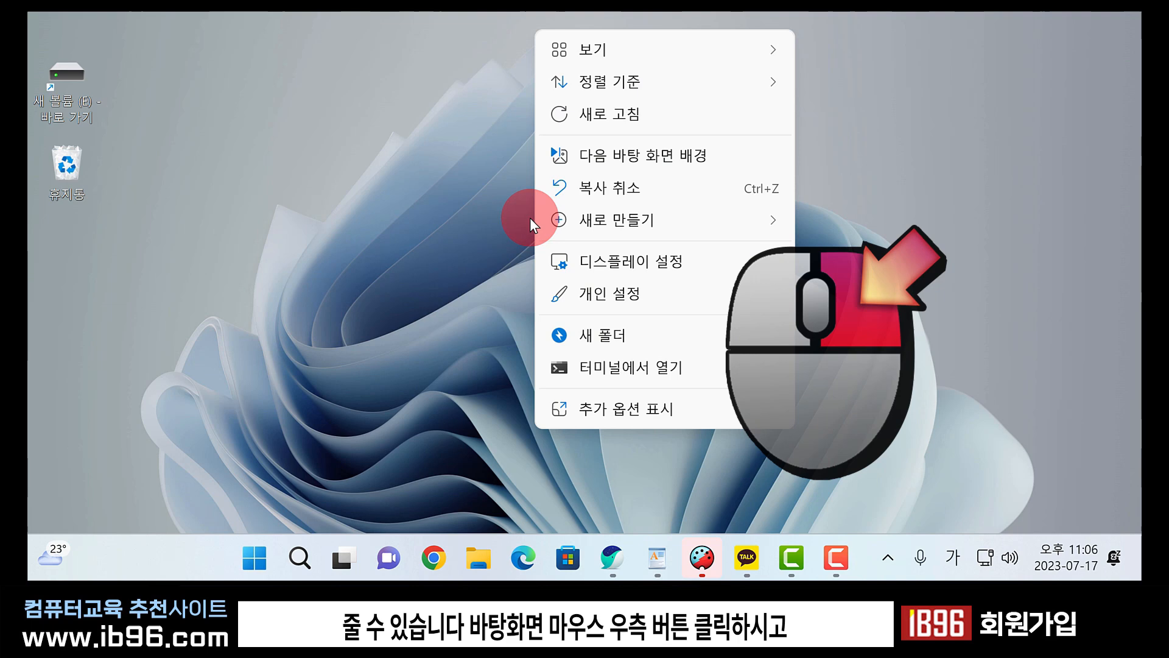
{"action": "left_click", "coordinate": [638, 295]}
{"action": "scroll", "coordinate": [416, 288], "scroll_direction": "down", "scroll_amount": 3}
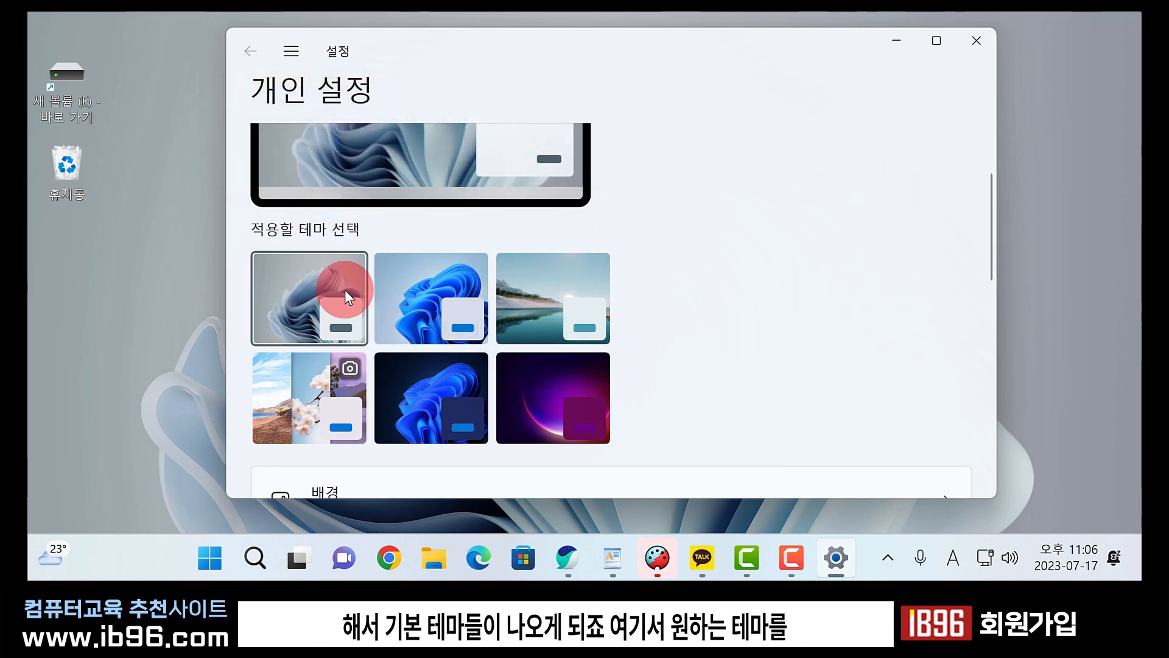
{"action": "left_click", "coordinate": [436, 281]}
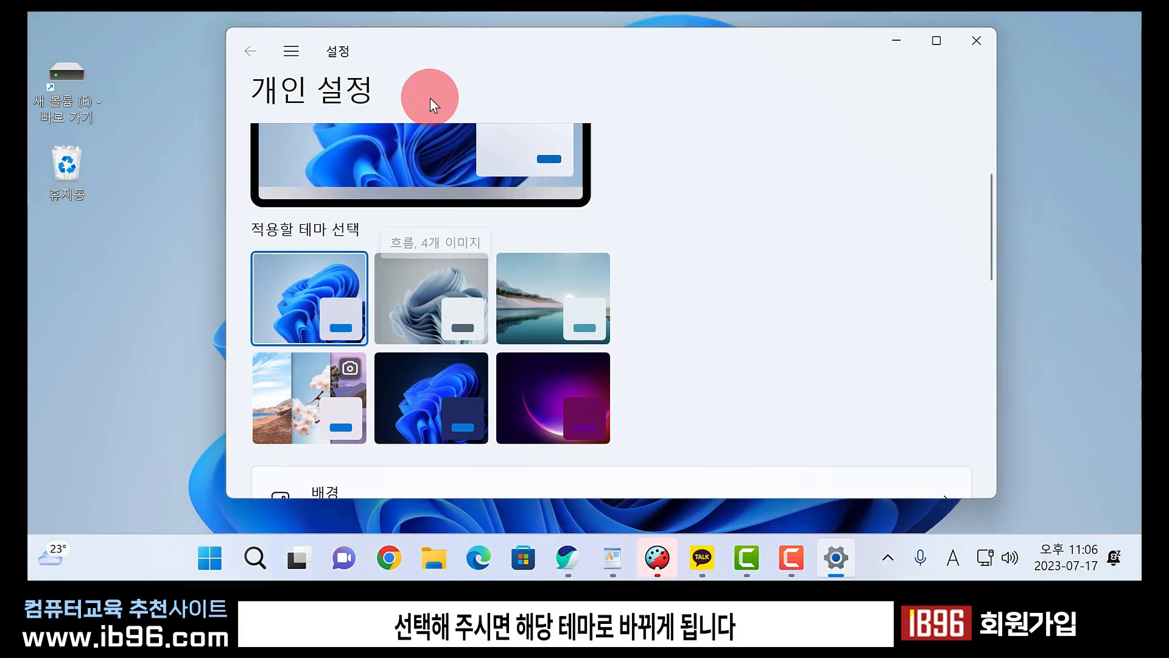
{"action": "left_click_drag", "start_coordinate": [427, 38], "coordinate": [393, 28]}
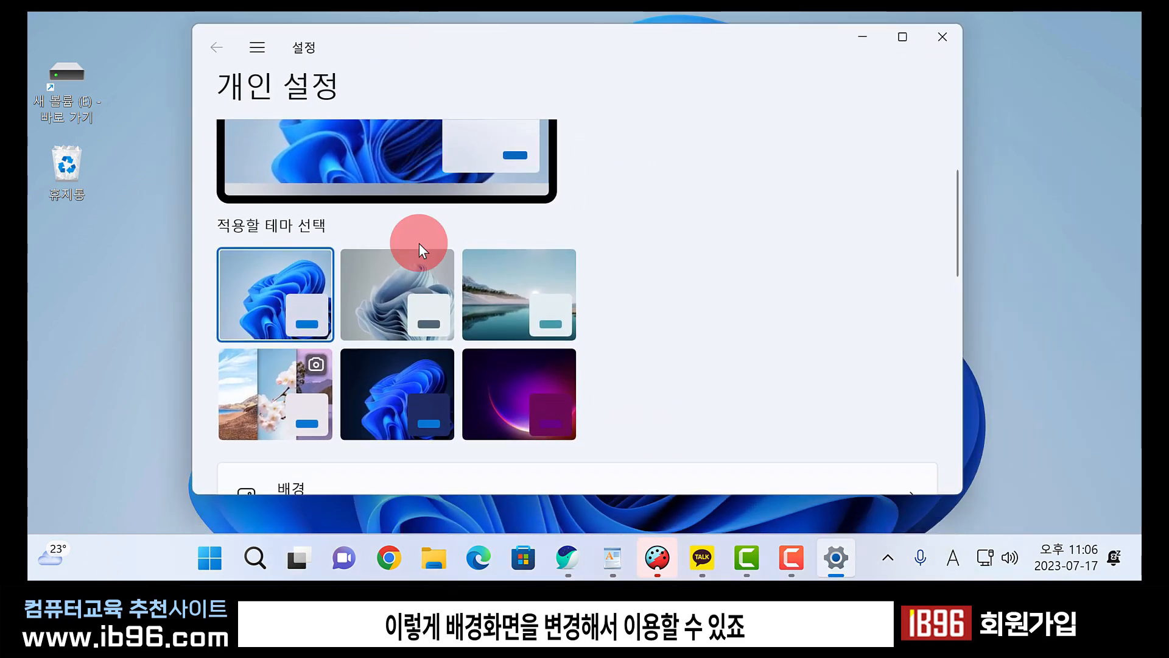
{"action": "left_click", "coordinate": [424, 262]}
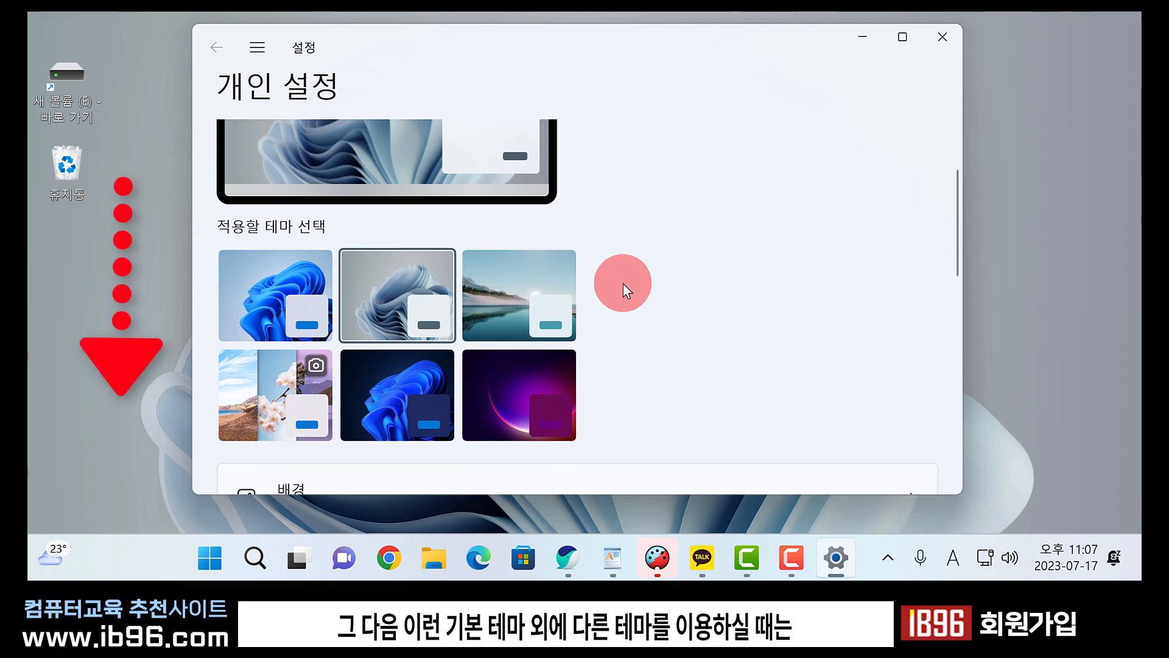
Set the desktop background type to 사진 in the 배경 settings.
{"action": "scroll", "coordinate": [623, 284], "scroll_direction": "down", "scroll_amount": 3}
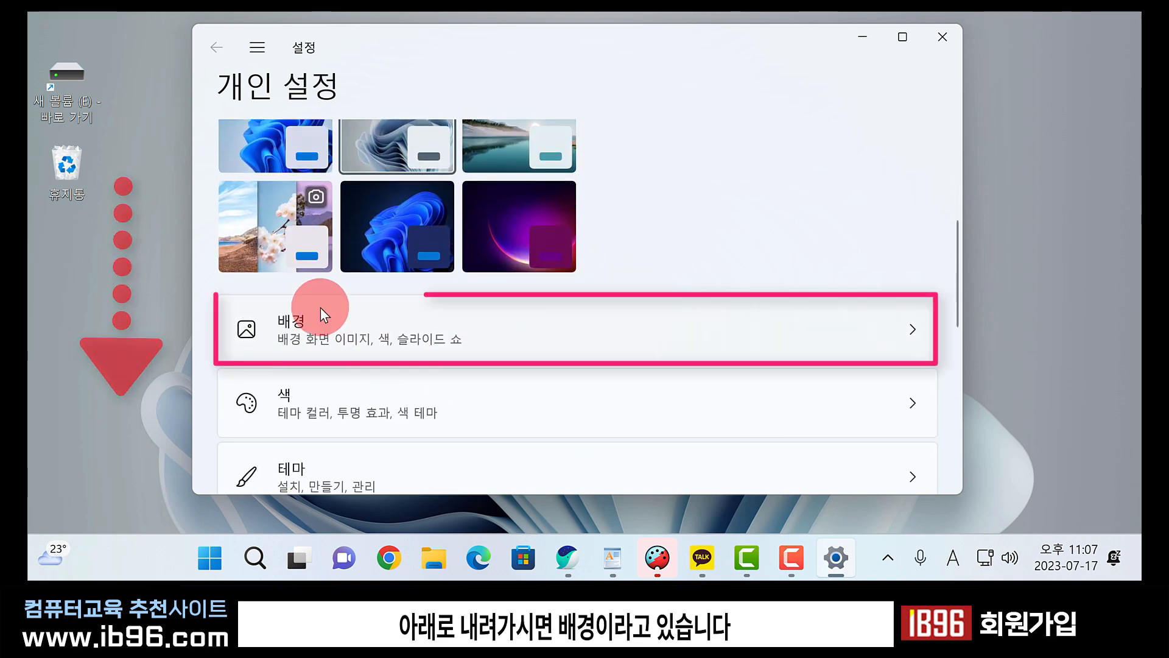
{"action": "left_click", "coordinate": [481, 326]}
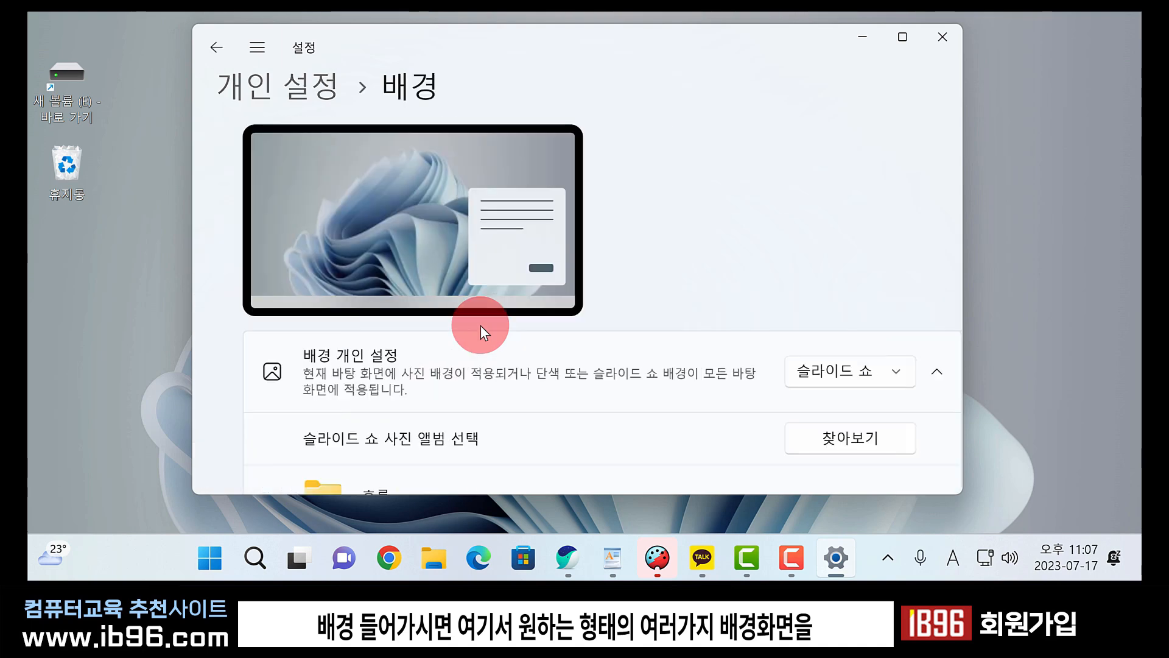
{"action": "scroll", "coordinate": [501, 321], "scroll_direction": "down", "scroll_amount": 2}
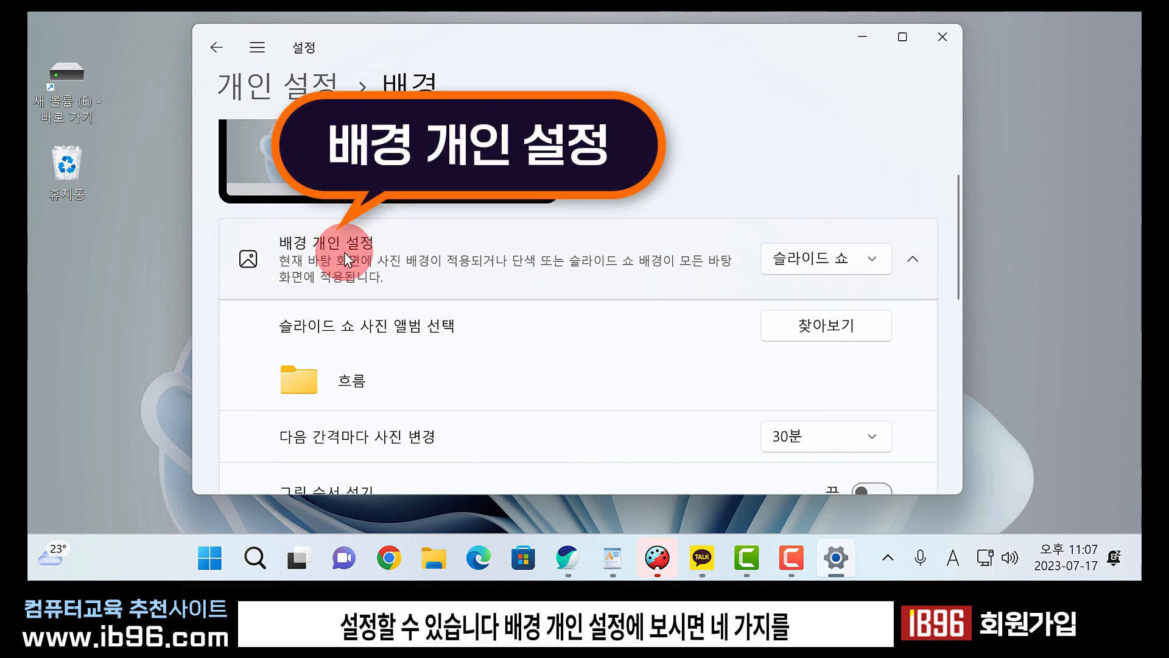
{"action": "left_click", "coordinate": [779, 253]}
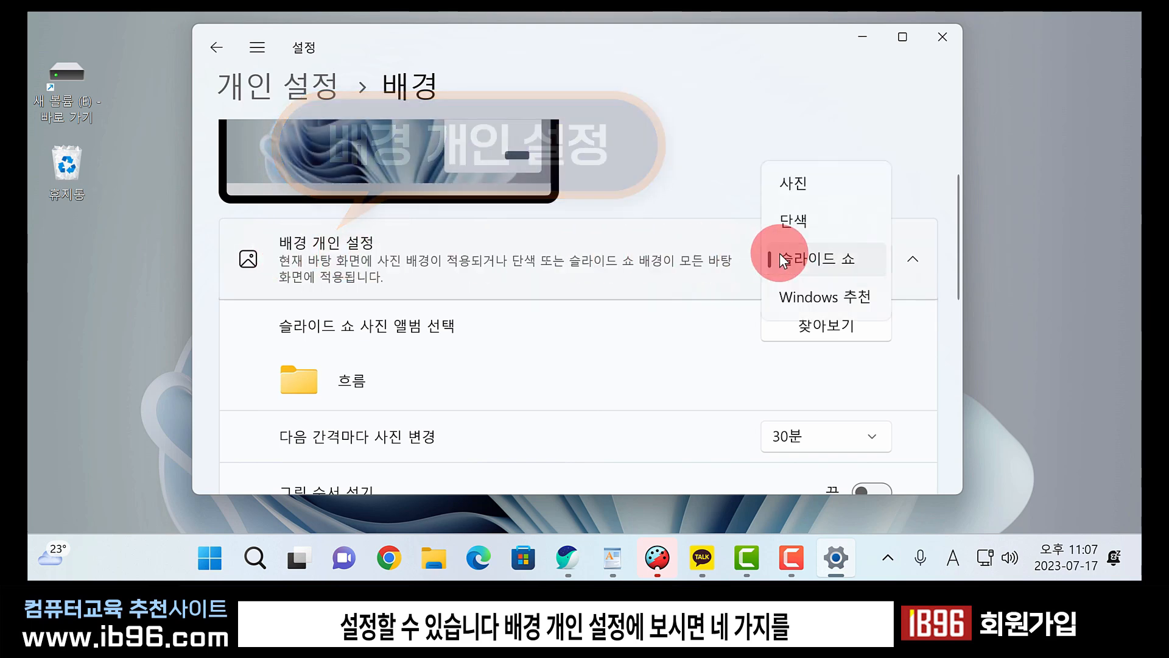
{"action": "left_click", "coordinate": [796, 189]}
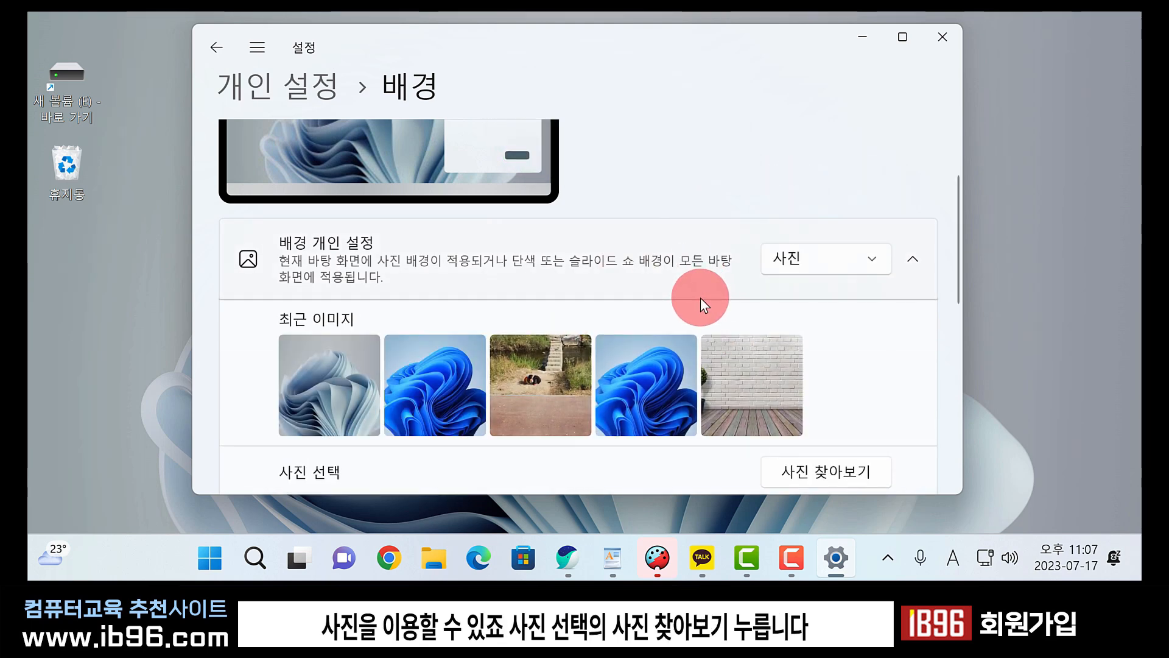
Set the photo space-3197611_1920 from the source photo folder as the desktop background.
{"action": "scroll", "coordinate": [704, 290], "scroll_direction": "down", "scroll_amount": 1}
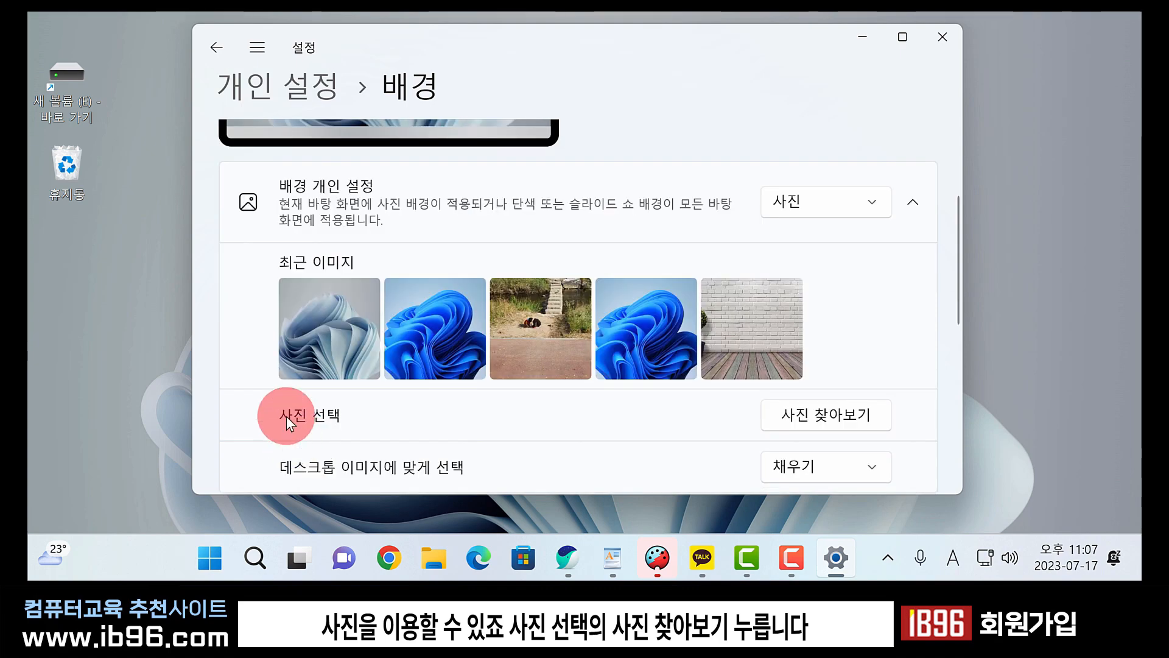
{"action": "left_click", "coordinate": [832, 413]}
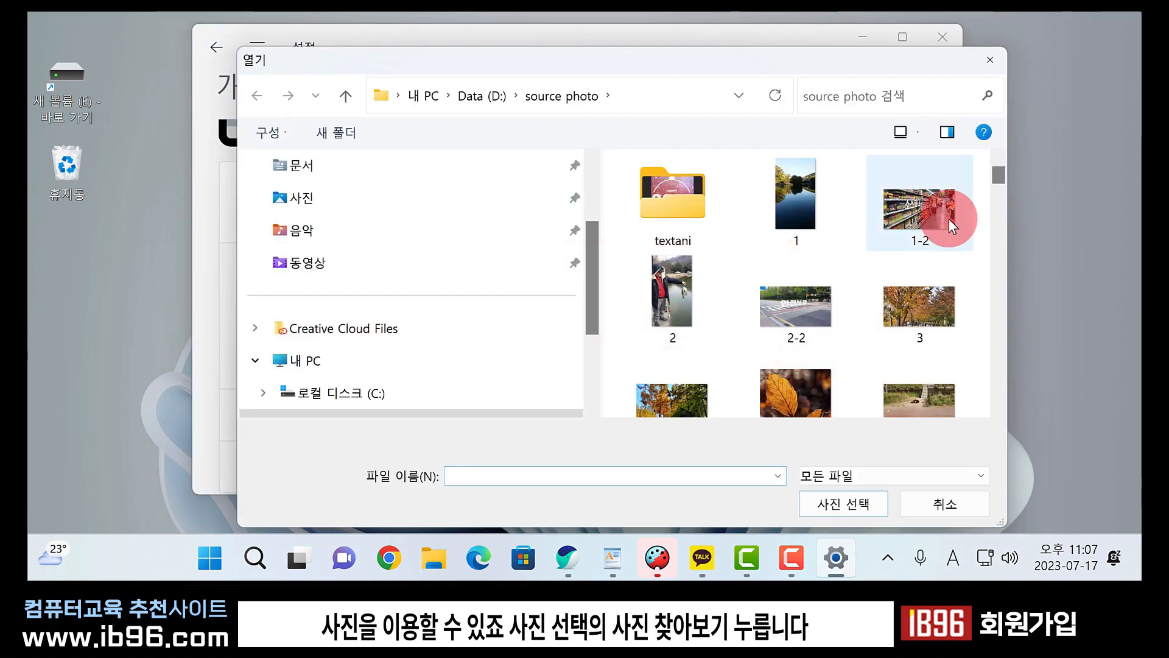
{"action": "left_click_drag", "start_coordinate": [997, 176], "coordinate": [999, 378]}
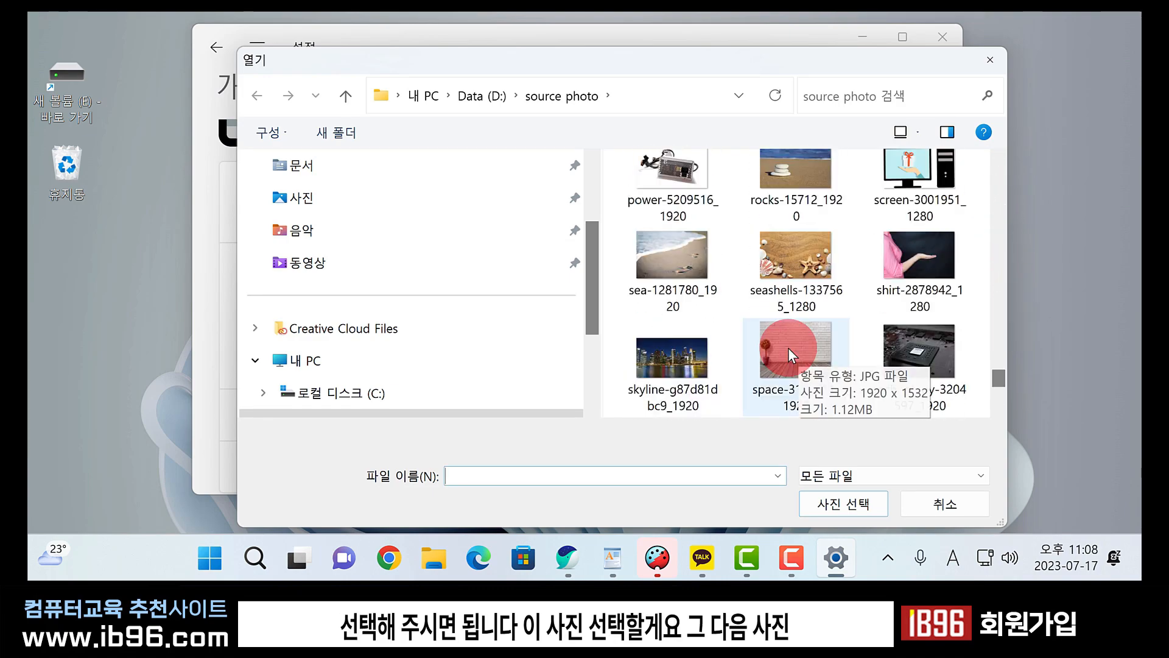
{"action": "left_click", "coordinate": [805, 345]}
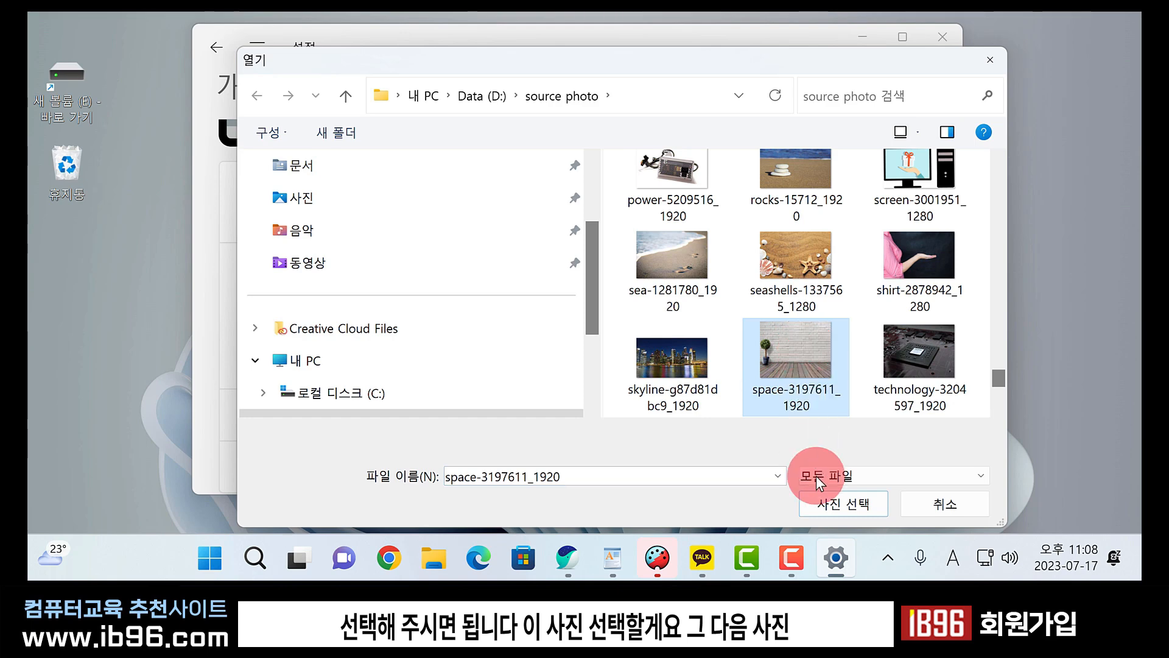
{"action": "left_click", "coordinate": [836, 509]}
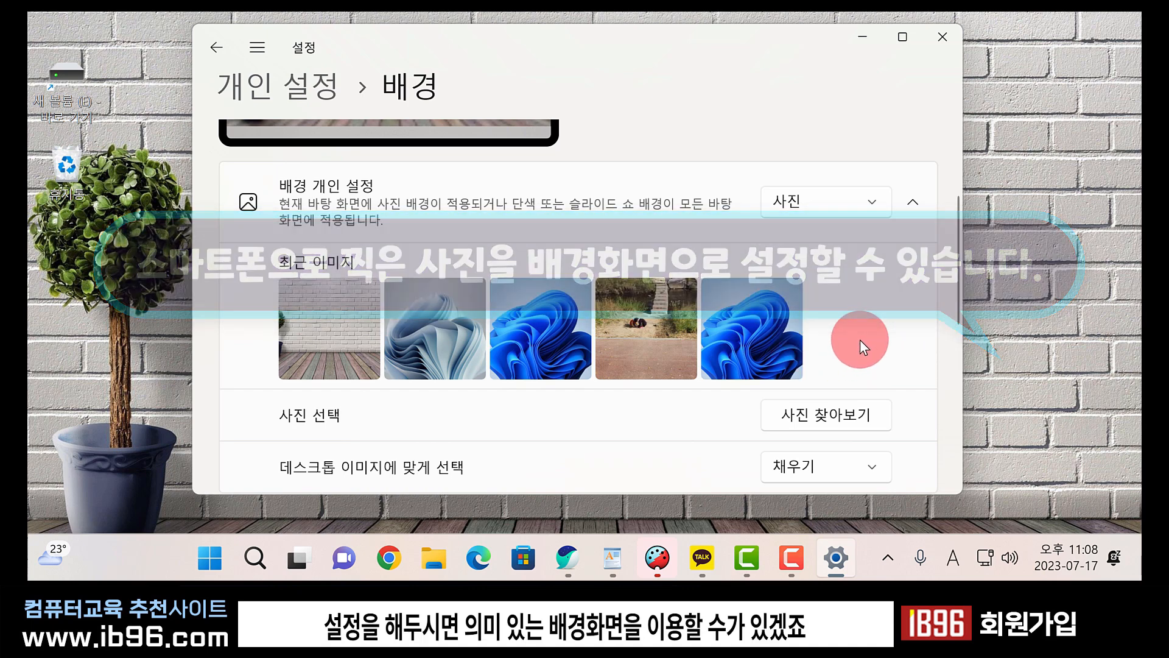
Change the background type to 단색 and choose the teal-blue colour in the second row of swatches.
{"action": "left_click", "coordinate": [845, 205]}
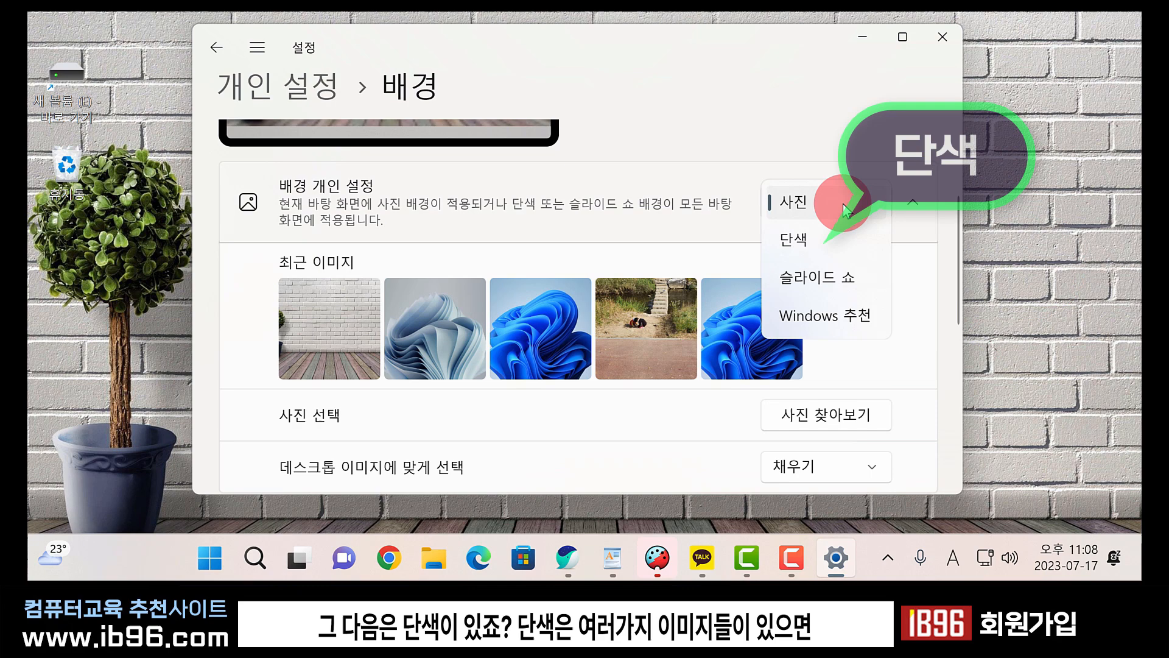
{"action": "left_click", "coordinate": [819, 242]}
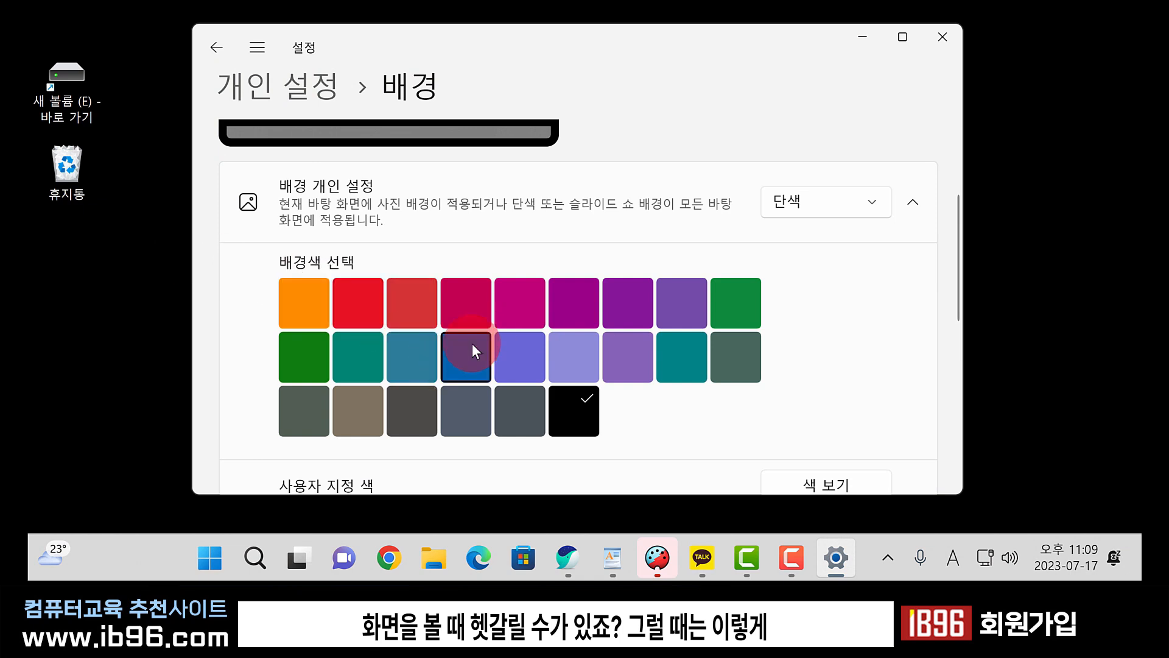
{"action": "left_click", "coordinate": [399, 361]}
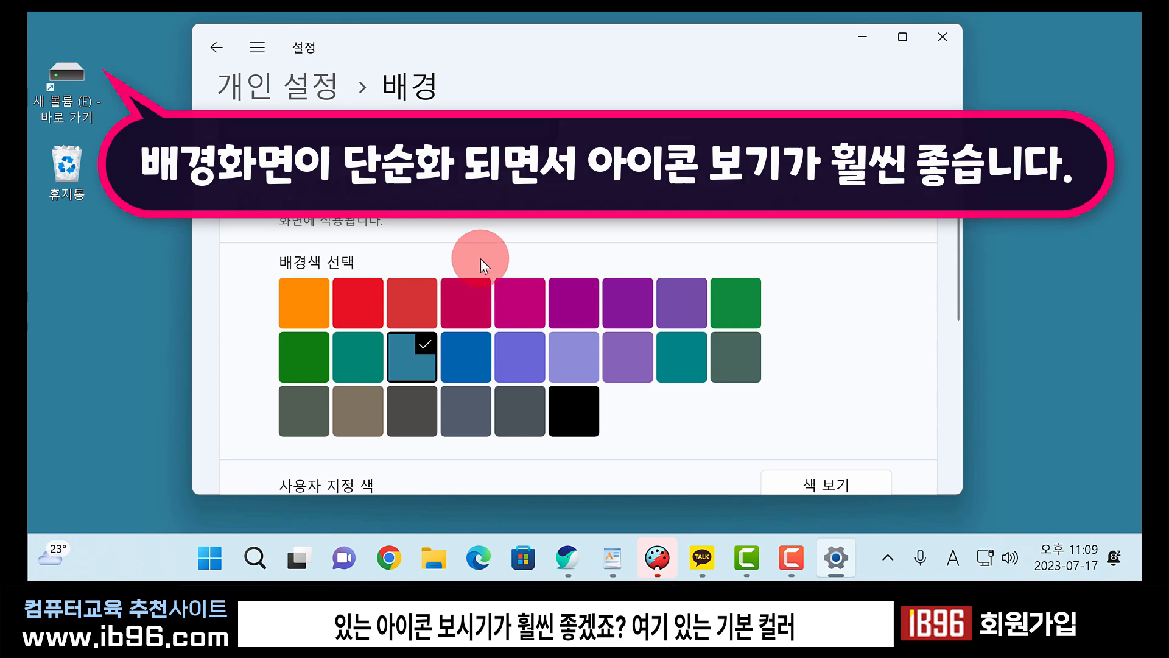
View the colour picker for a custom background colour and close it without choosing one.
{"action": "scroll", "coordinate": [526, 273], "scroll_direction": "down", "scroll_amount": 1}
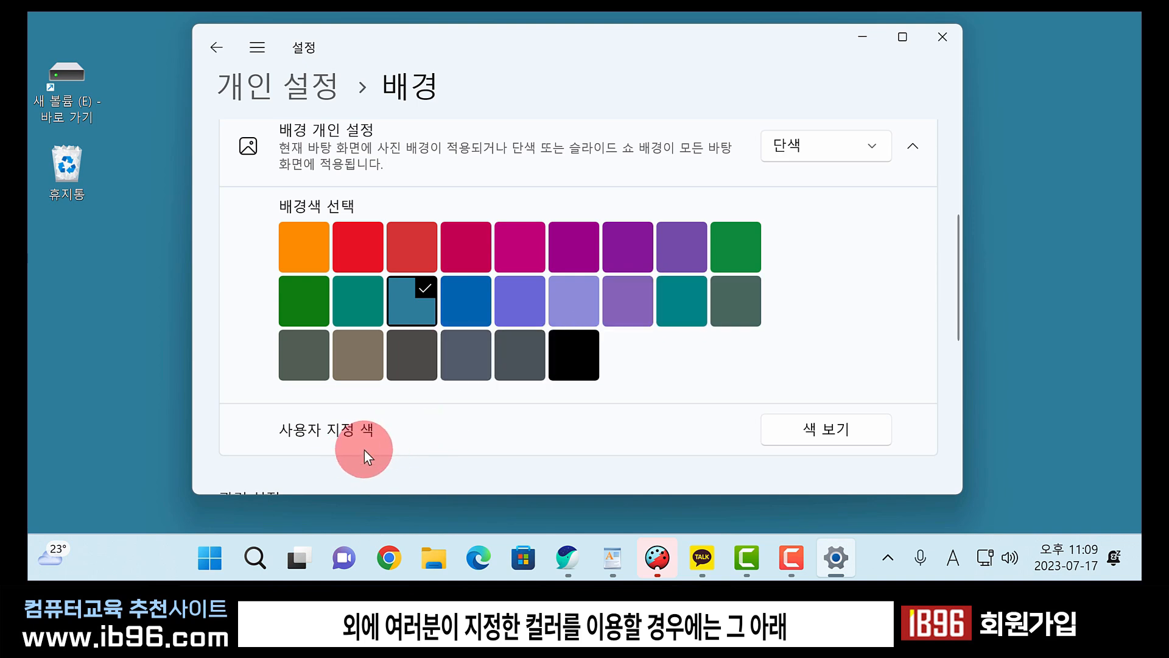
{"action": "left_click", "coordinate": [821, 425]}
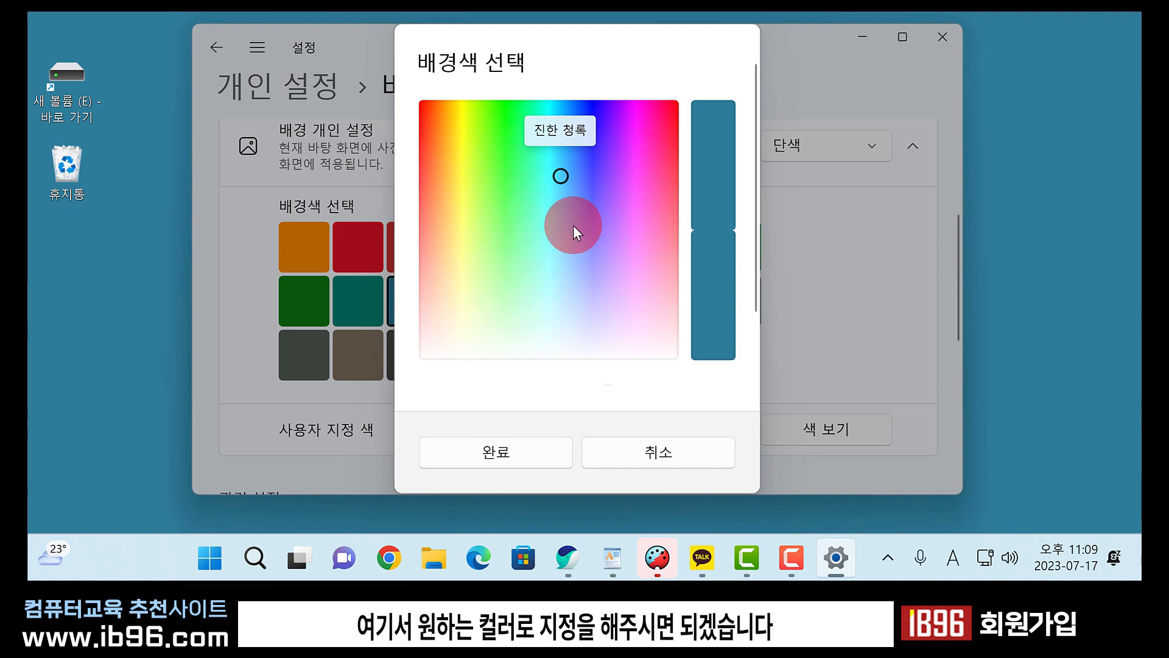
{"action": "left_click", "coordinate": [650, 453]}
Point out the 배경화면 folder on the desktop and change the background type to 슬라이드 쇼.
{"action": "scroll", "coordinate": [763, 224], "scroll_direction": "up", "scroll_amount": 3}
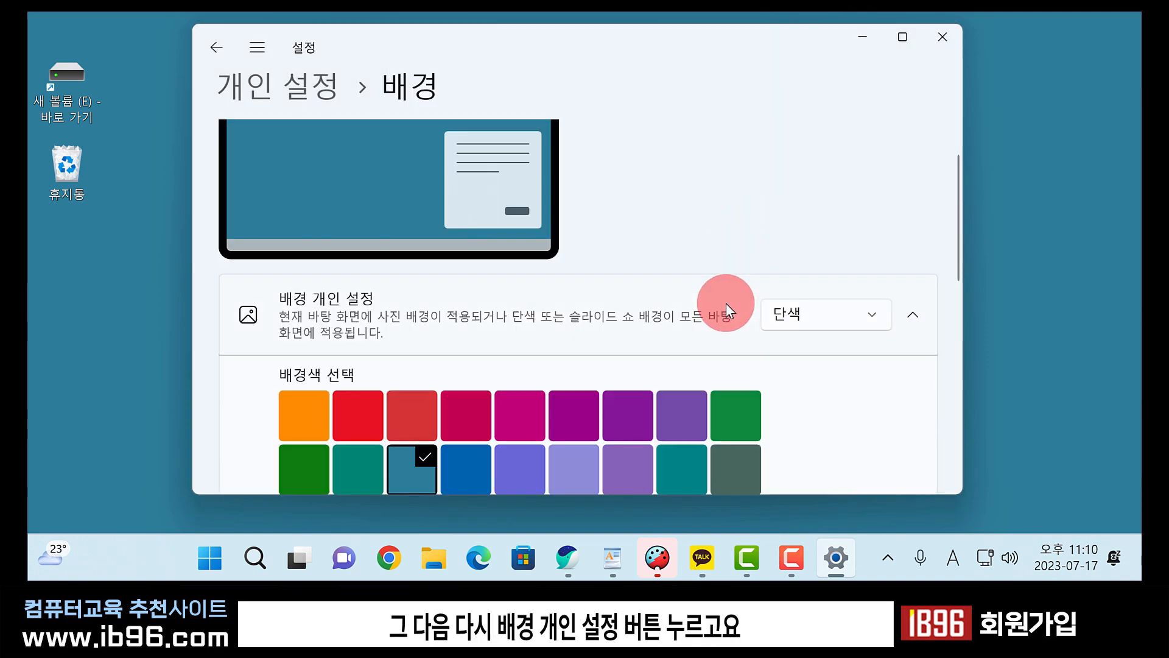
{"action": "left_click", "coordinate": [835, 311]}
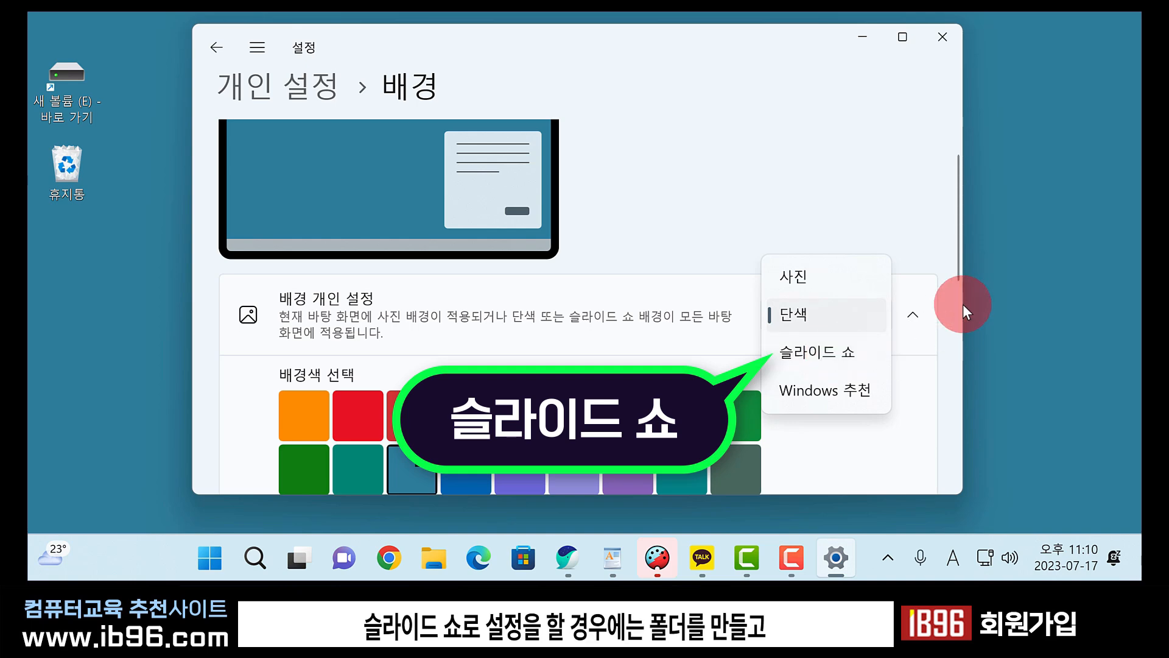
{"action": "left_click", "coordinate": [960, 242]}
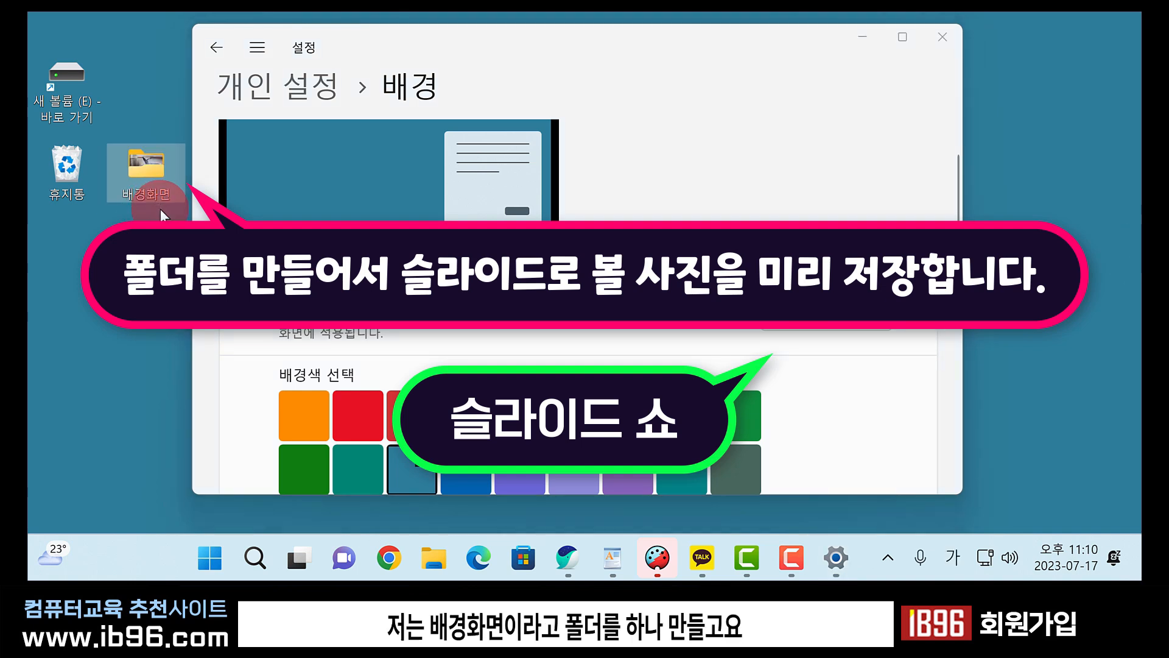
{"action": "left_click", "coordinate": [169, 162]}
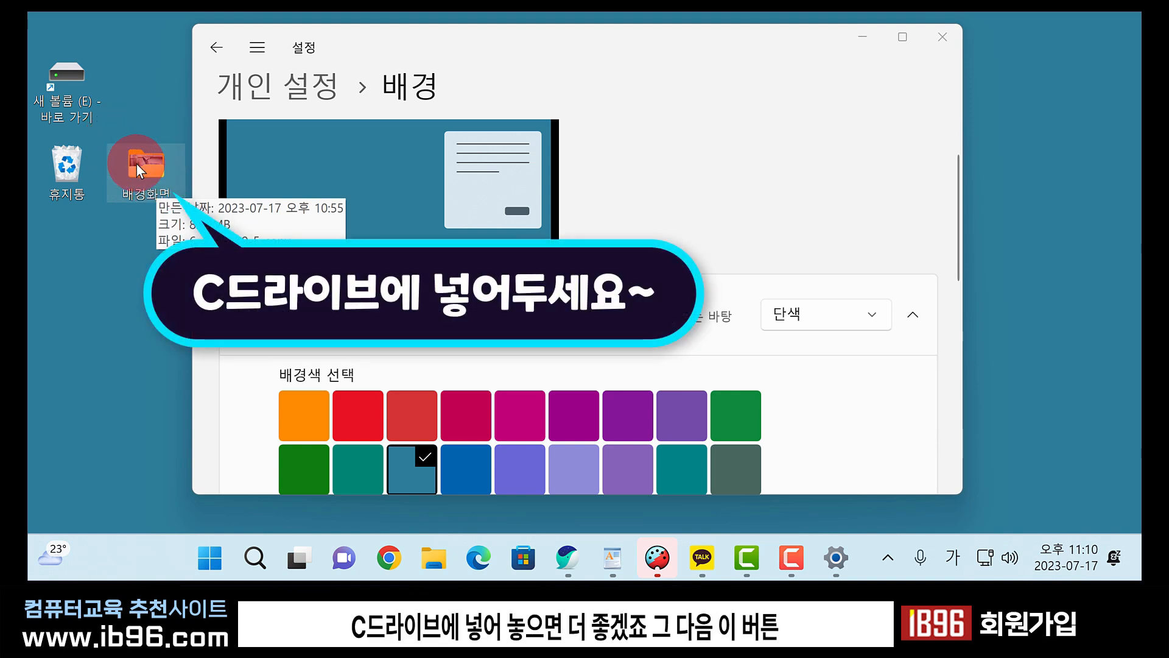
{"action": "left_click", "coordinate": [806, 317]}
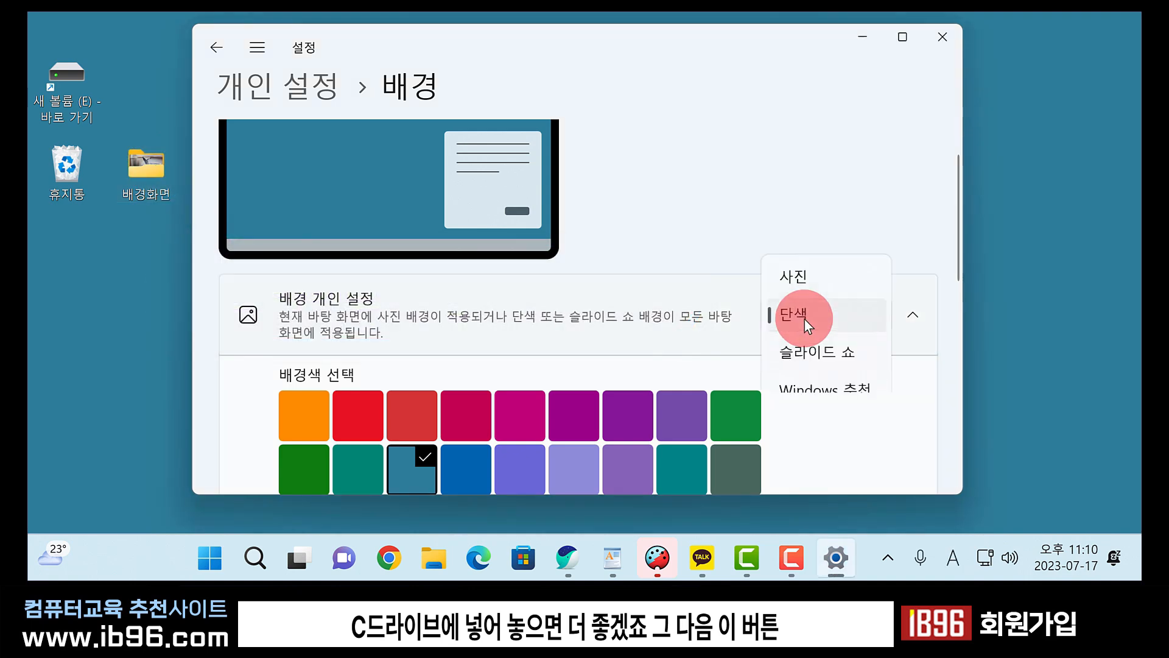
{"action": "left_click", "coordinate": [818, 349]}
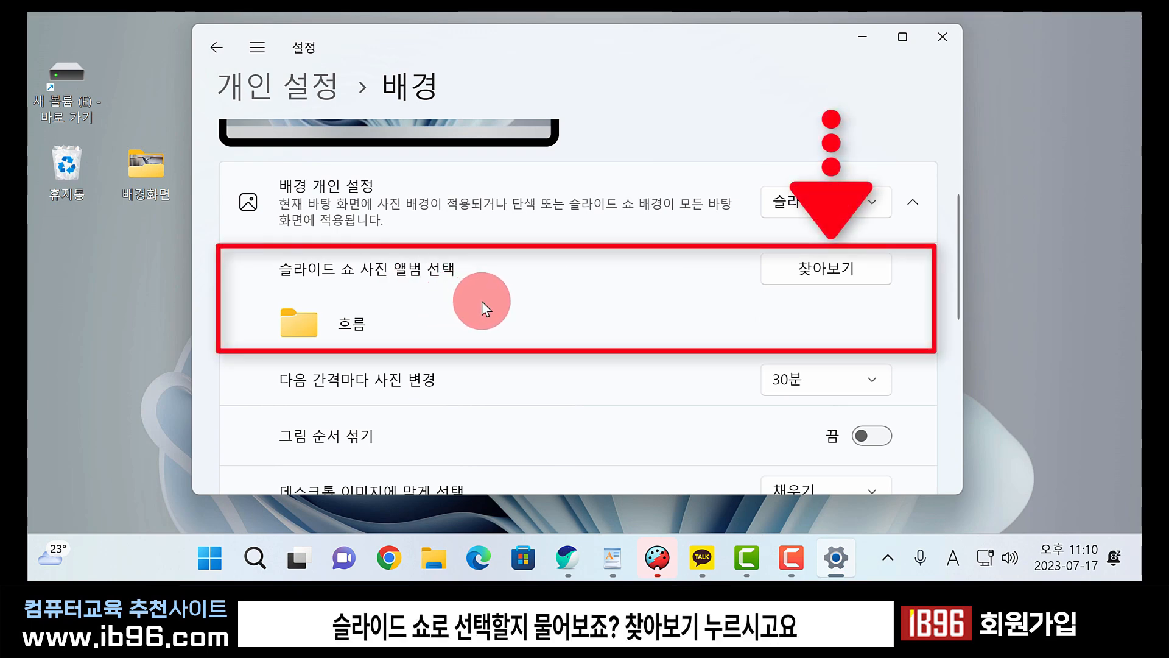
Choose the desktop folder 배경화면 as the slideshow album and view the available picture-change intervals.
{"action": "left_click", "coordinate": [818, 275]}
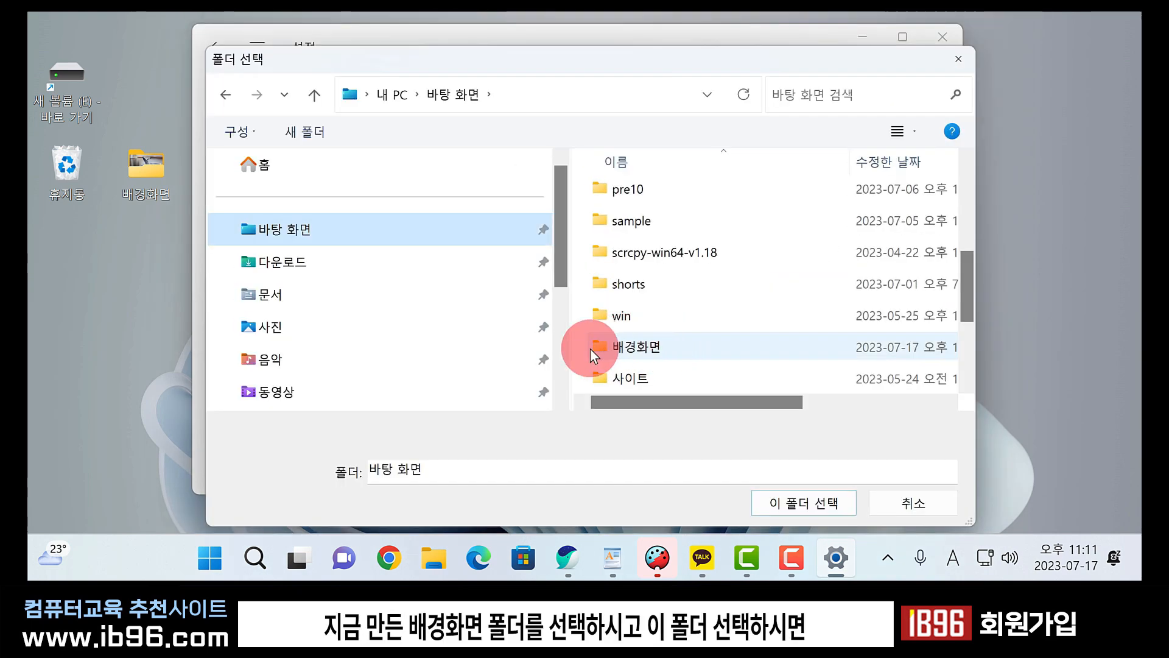
{"action": "left_click", "coordinate": [638, 346]}
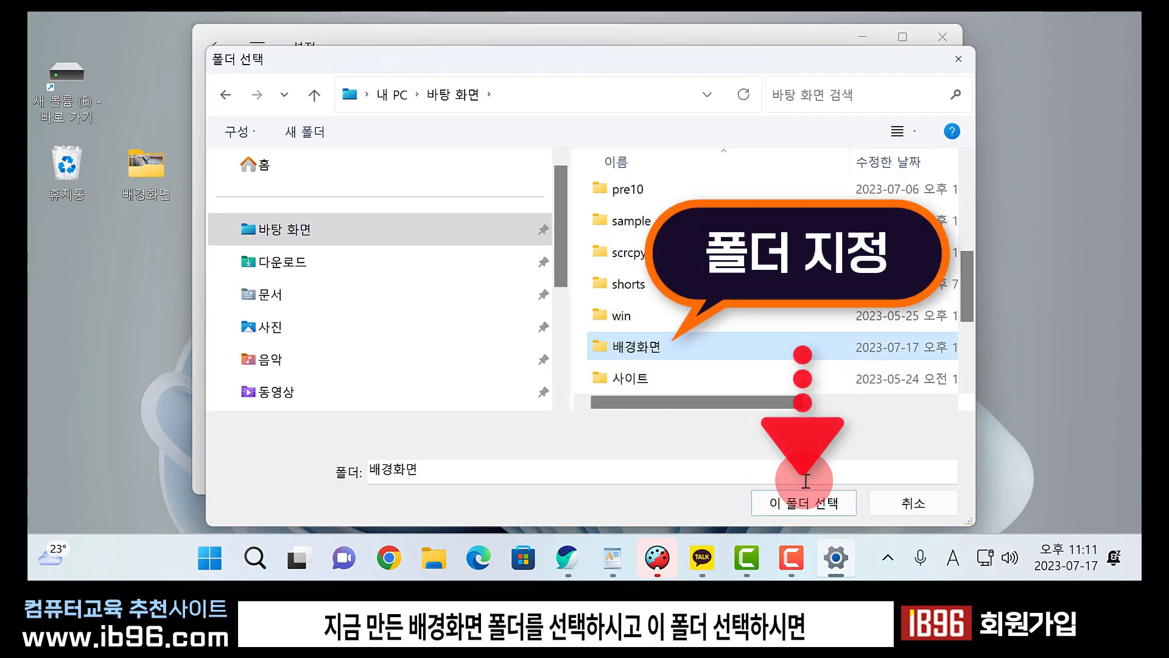
{"action": "left_click", "coordinate": [823, 505]}
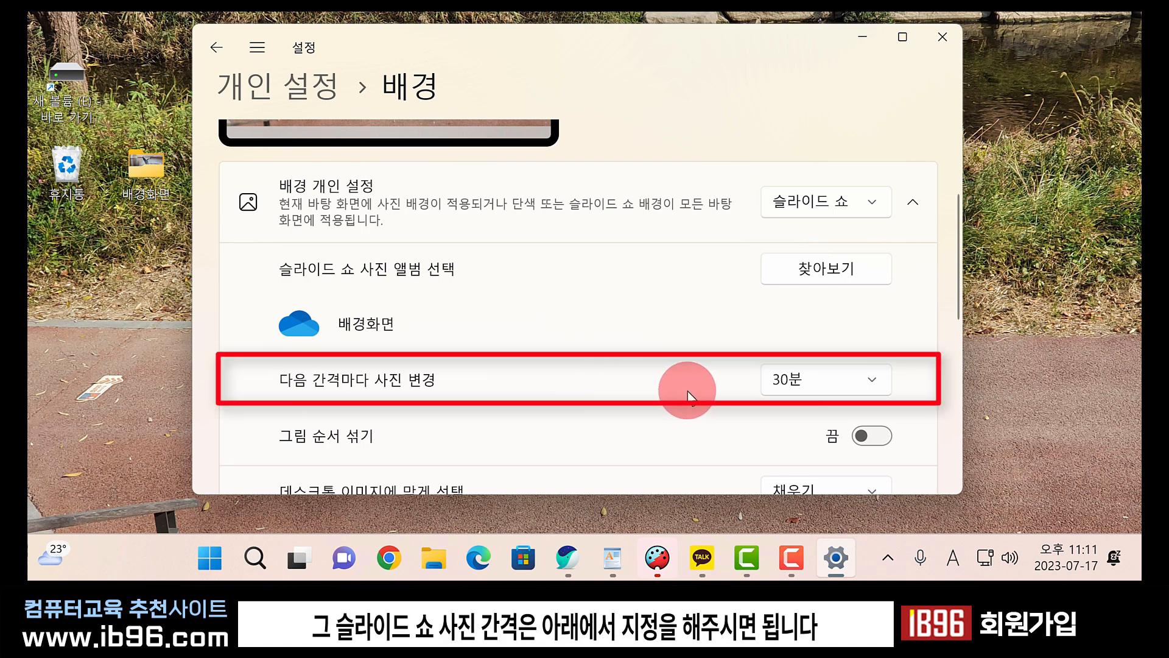
{"action": "left_click", "coordinate": [813, 381]}
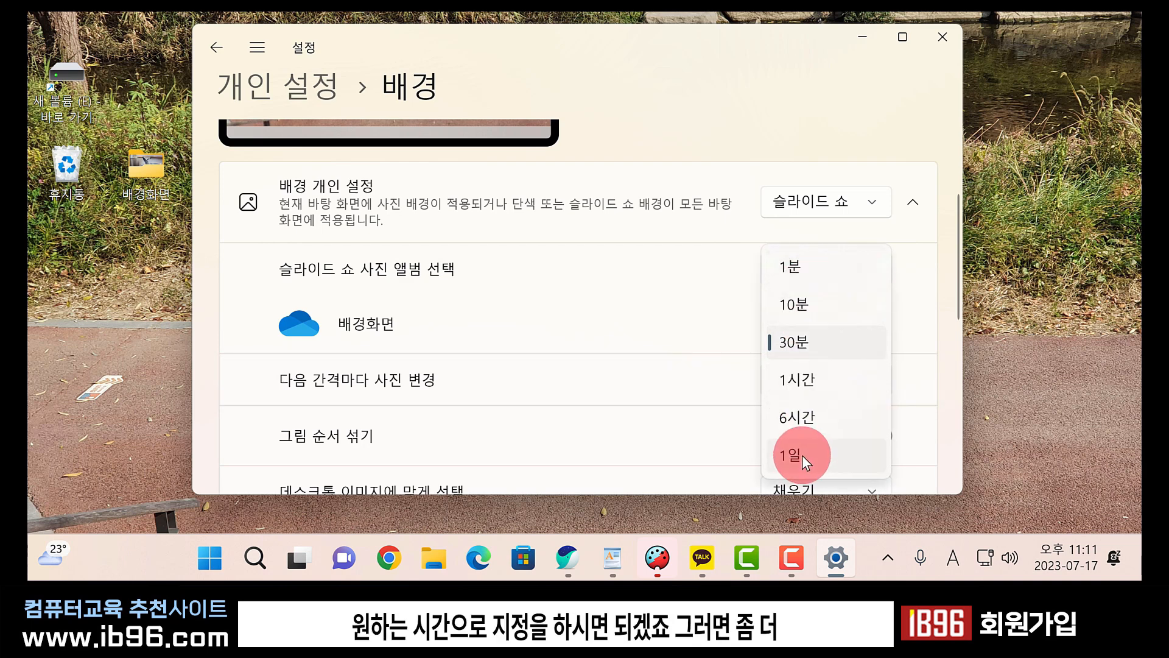
{"action": "left_click", "coordinate": [673, 338]}
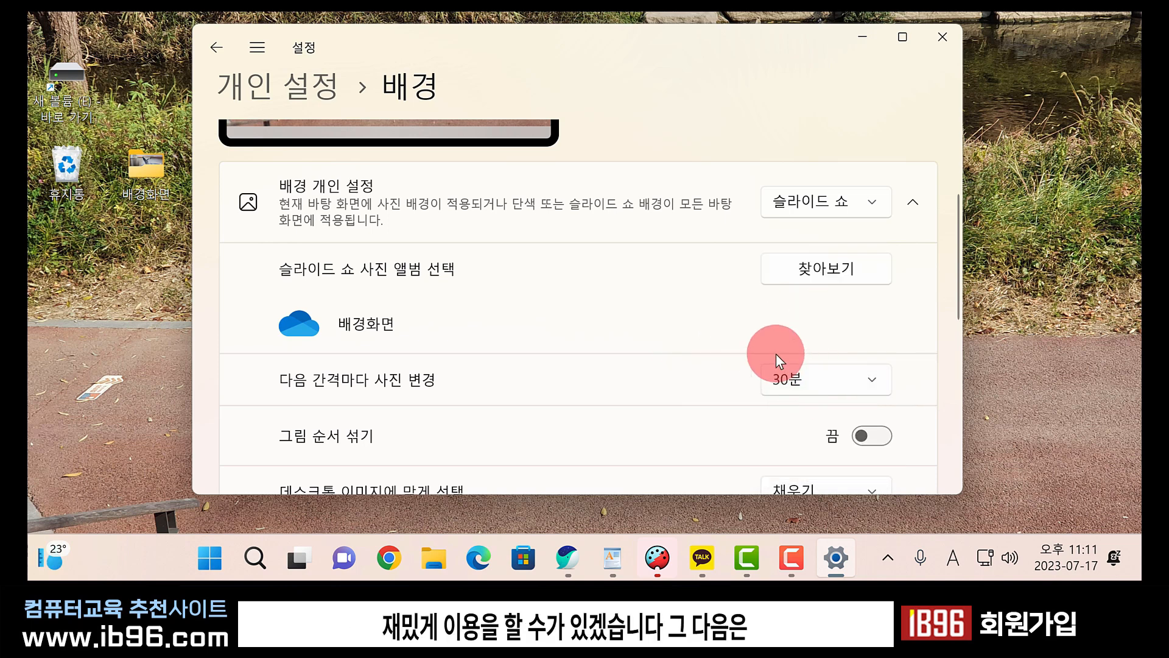
Try the Windows 추천 background, and switch back to 사진 with the grey bloom image.
{"action": "left_click", "coordinate": [832, 205]}
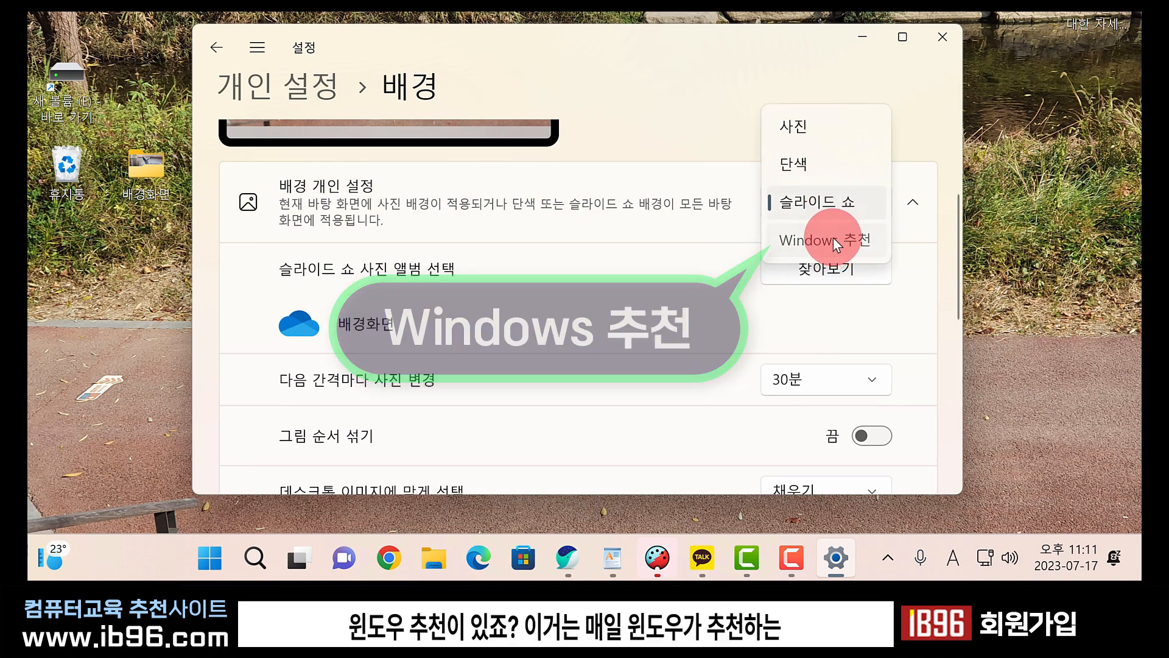
{"action": "left_click", "coordinate": [834, 240]}
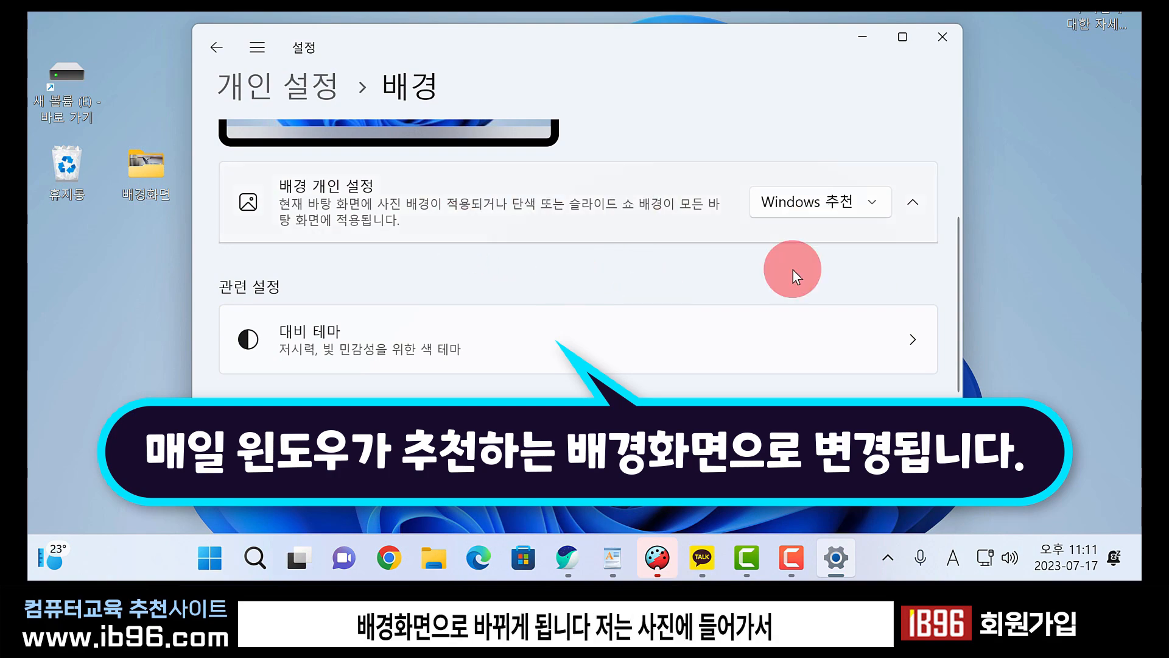
{"action": "left_click", "coordinate": [820, 202]}
{"action": "left_click", "coordinate": [818, 92]}
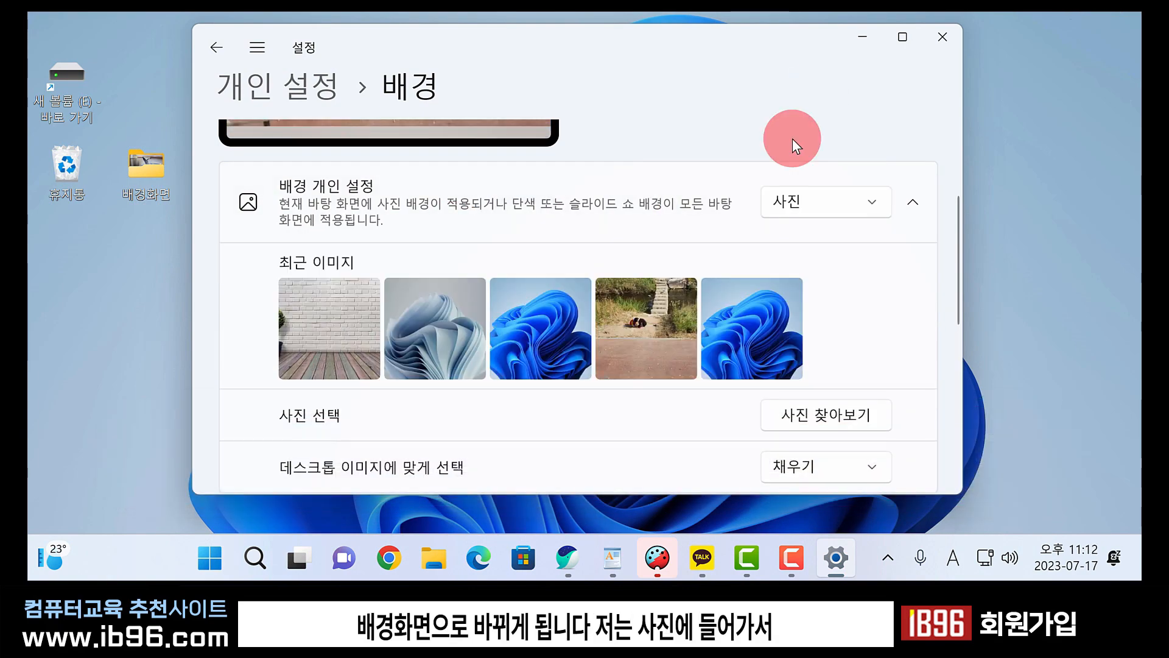
{"action": "left_click", "coordinate": [560, 322]}
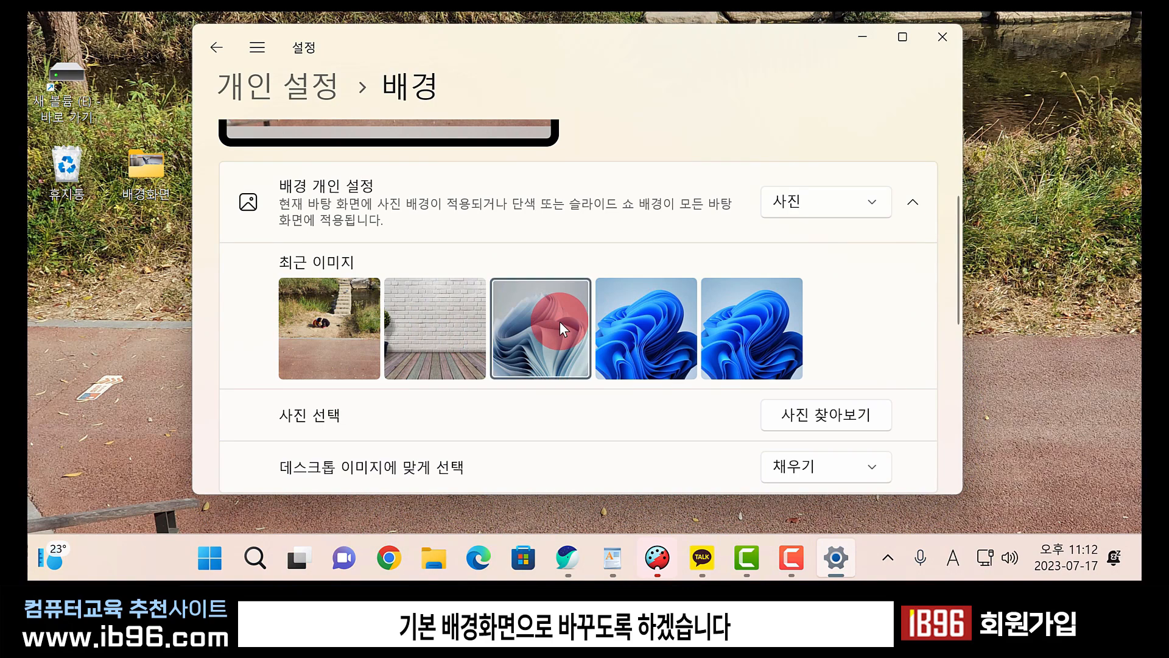
{"action": "scroll", "coordinate": [559, 323], "scroll_direction": "up", "scroll_amount": 3}
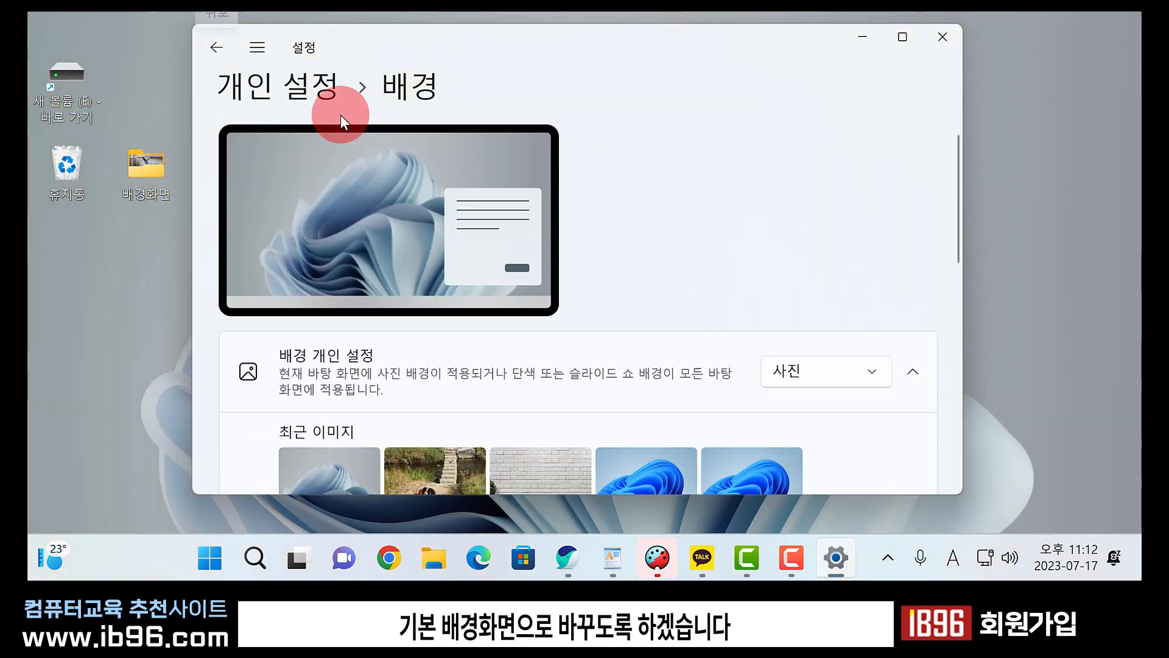
Return to the main 개인 설정 page and open the 테마 settings.
{"action": "left_click", "coordinate": [217, 49]}
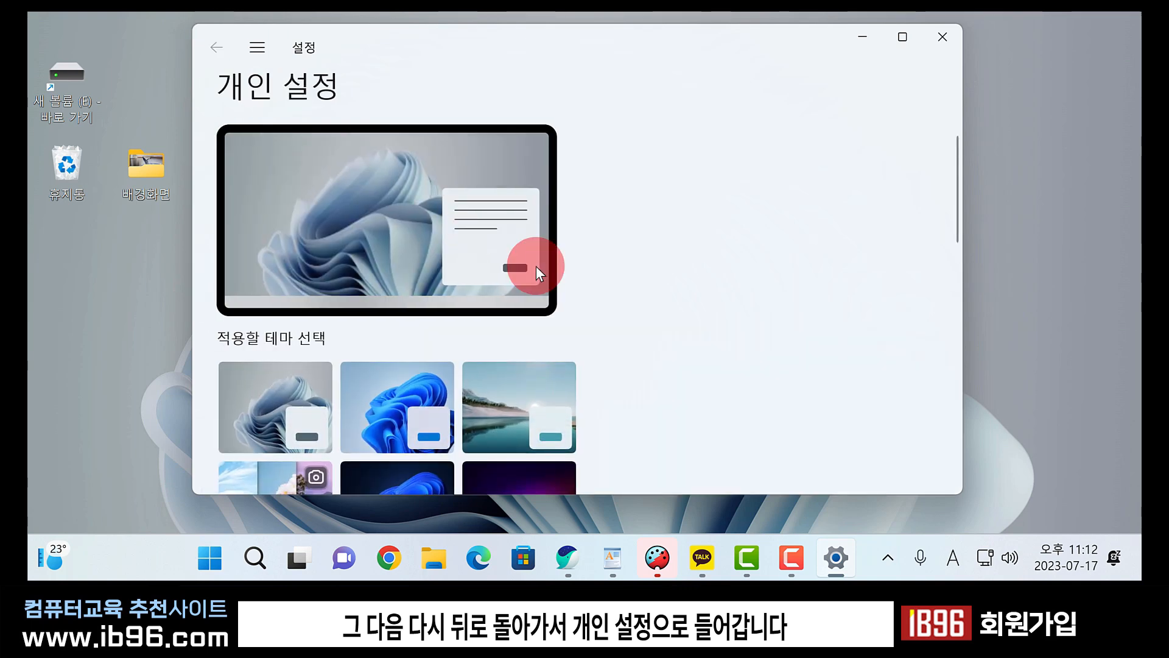
{"action": "scroll", "coordinate": [537, 266], "scroll_direction": "down", "scroll_amount": 5}
{"action": "scroll", "coordinate": [552, 283], "scroll_direction": "down", "scroll_amount": 2}
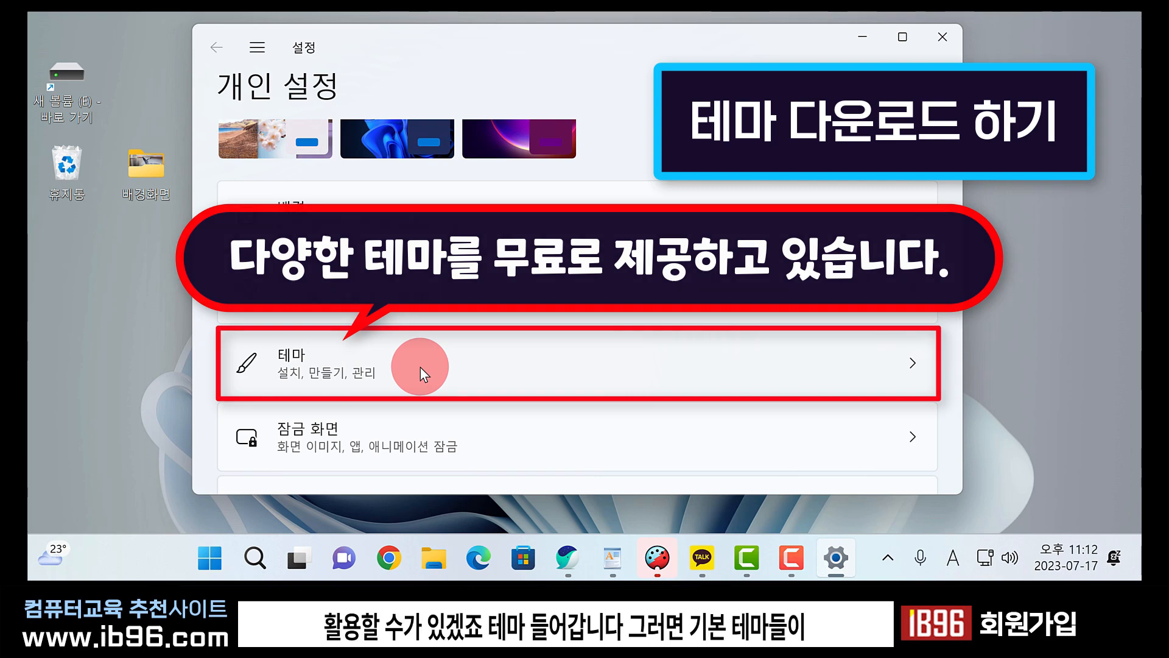
{"action": "left_click", "coordinate": [474, 367]}
Open the Microsoft Store's theme catalogue to get more themes.
{"action": "scroll", "coordinate": [474, 367], "scroll_direction": "down", "scroll_amount": 5}
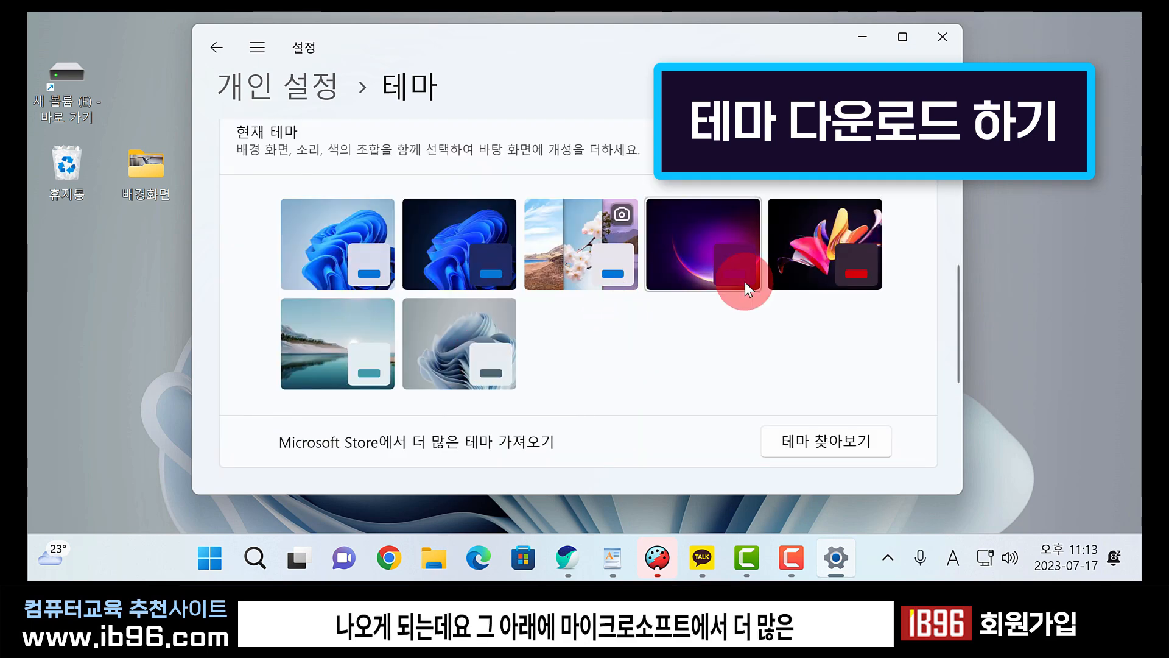
{"action": "scroll", "coordinate": [745, 282], "scroll_direction": "down", "scroll_amount": 3}
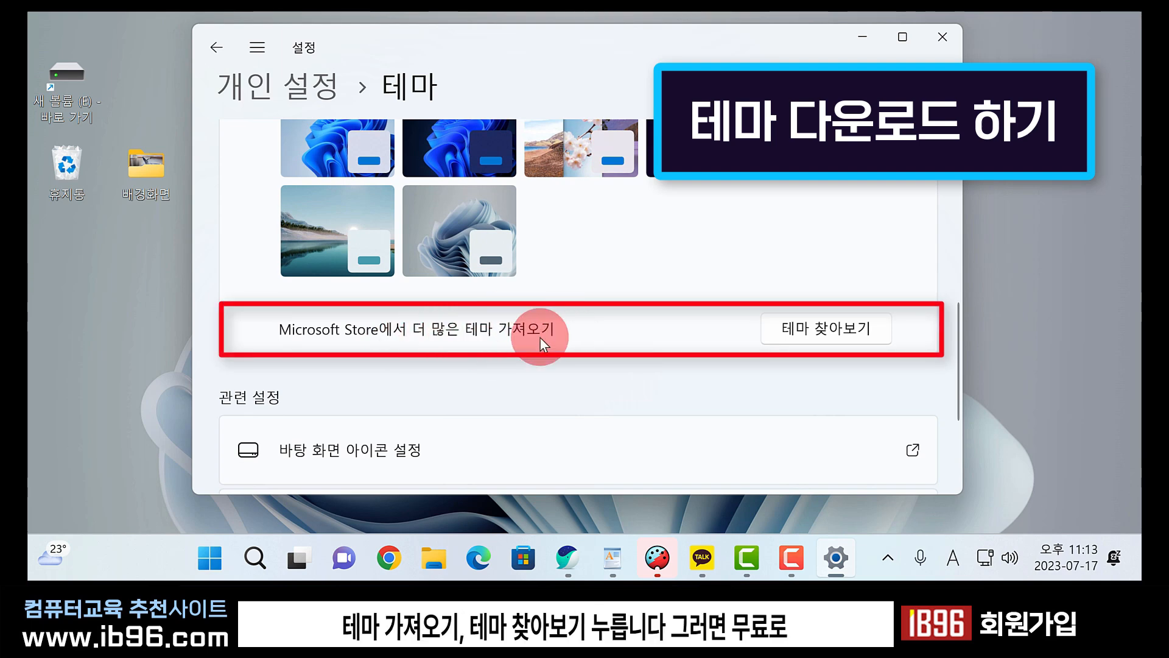
{"action": "left_click", "coordinate": [844, 326]}
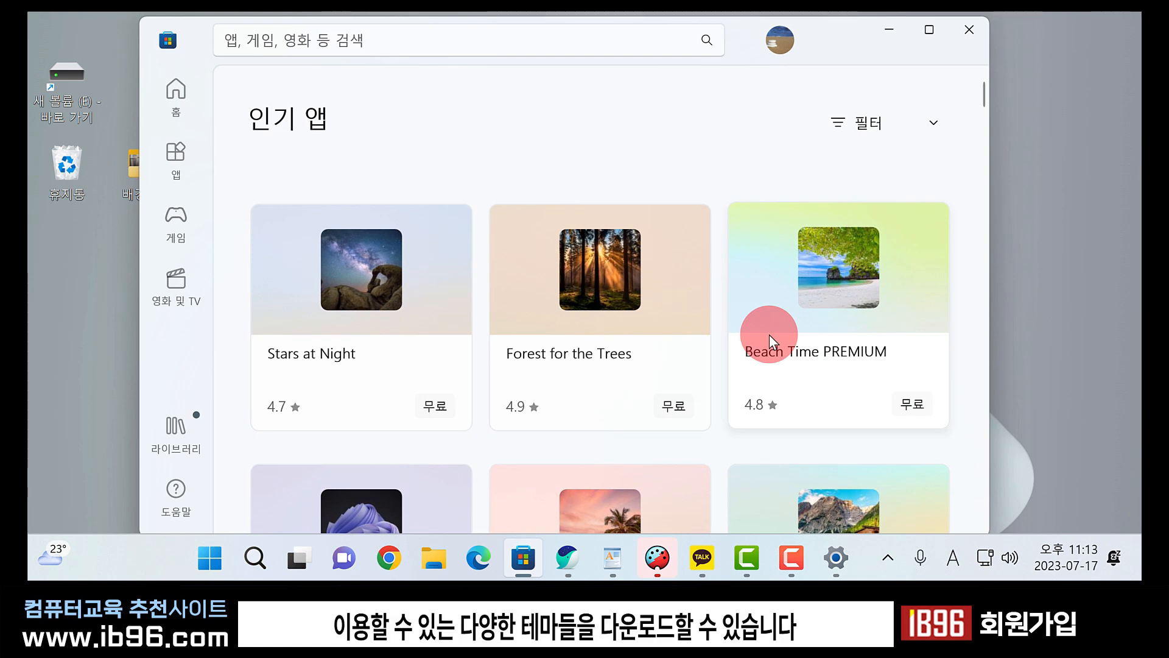
Browse the free themes in the Microsoft Store catalogue, from Stars at Night down past Beautiful Sunsets and Fish and Corals.
{"action": "scroll", "coordinate": [770, 334], "scroll_direction": "down", "scroll_amount": 8}
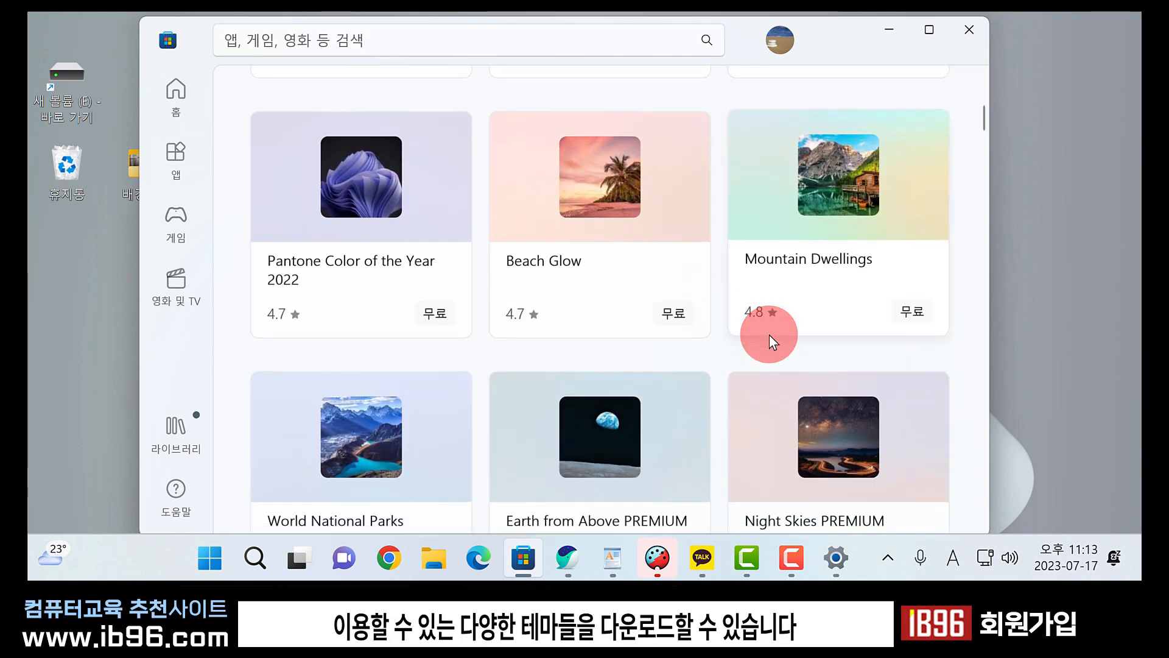
{"action": "scroll", "coordinate": [769, 335], "scroll_direction": "down", "scroll_amount": 1}
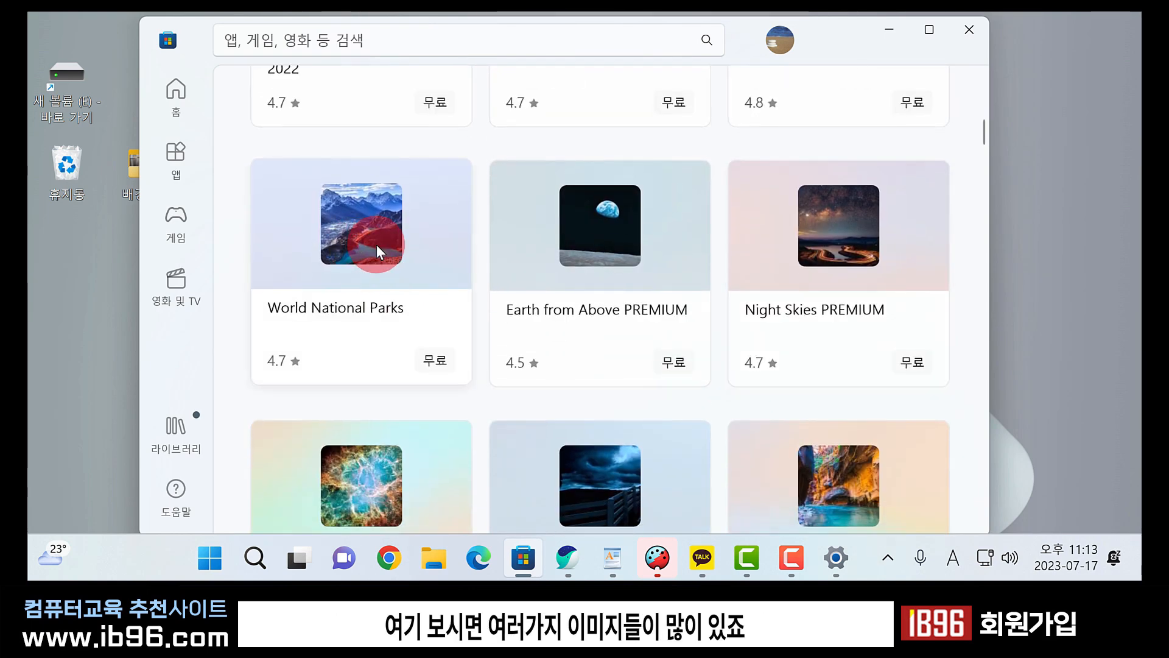
{"action": "scroll", "coordinate": [856, 280], "scroll_direction": "down", "scroll_amount": 4}
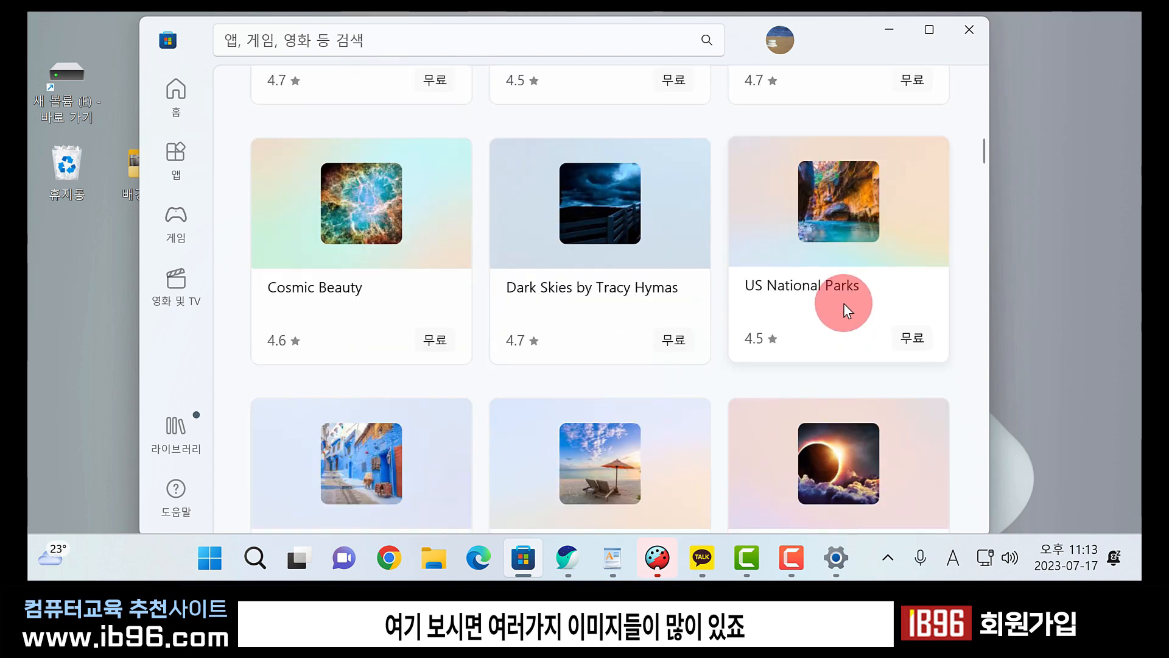
{"action": "scroll", "coordinate": [859, 278], "scroll_direction": "down", "scroll_amount": 3}
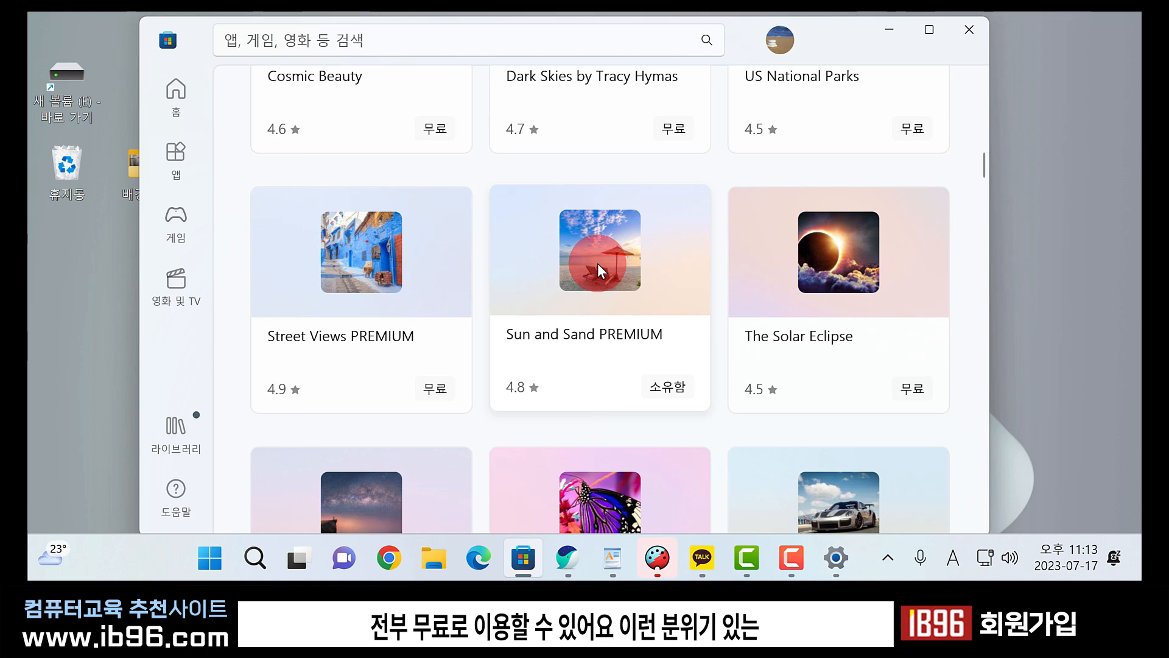
{"action": "scroll", "coordinate": [671, 272], "scroll_direction": "down", "scroll_amount": 6}
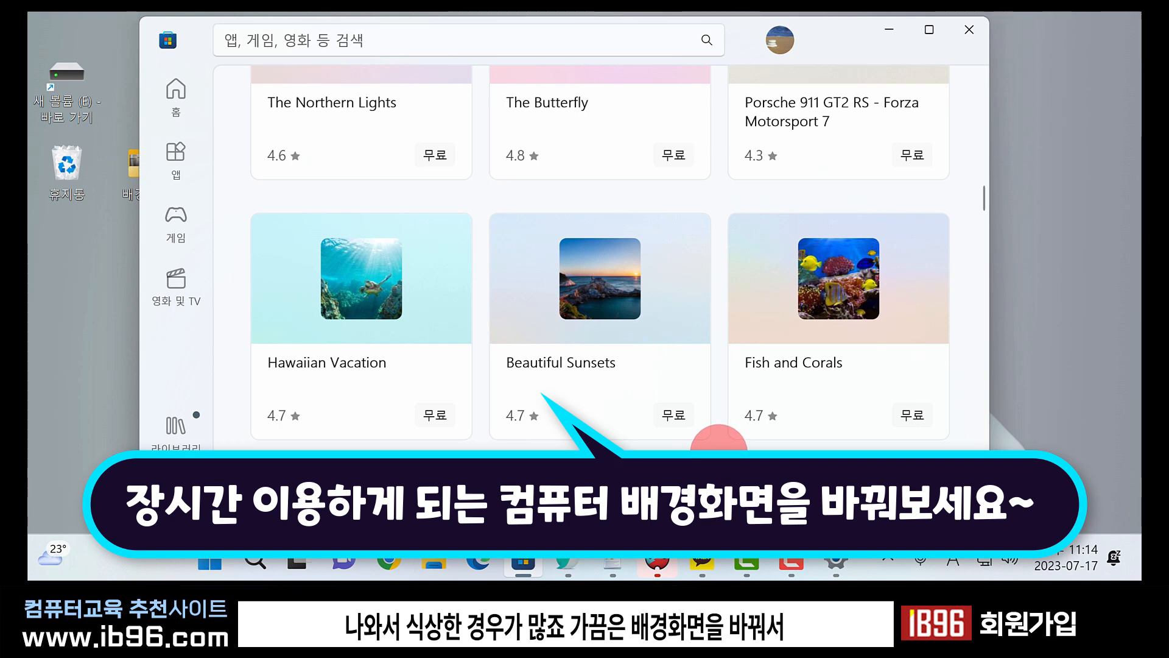
{"action": "scroll", "coordinate": [710, 441], "scroll_direction": "down", "scroll_amount": 1}
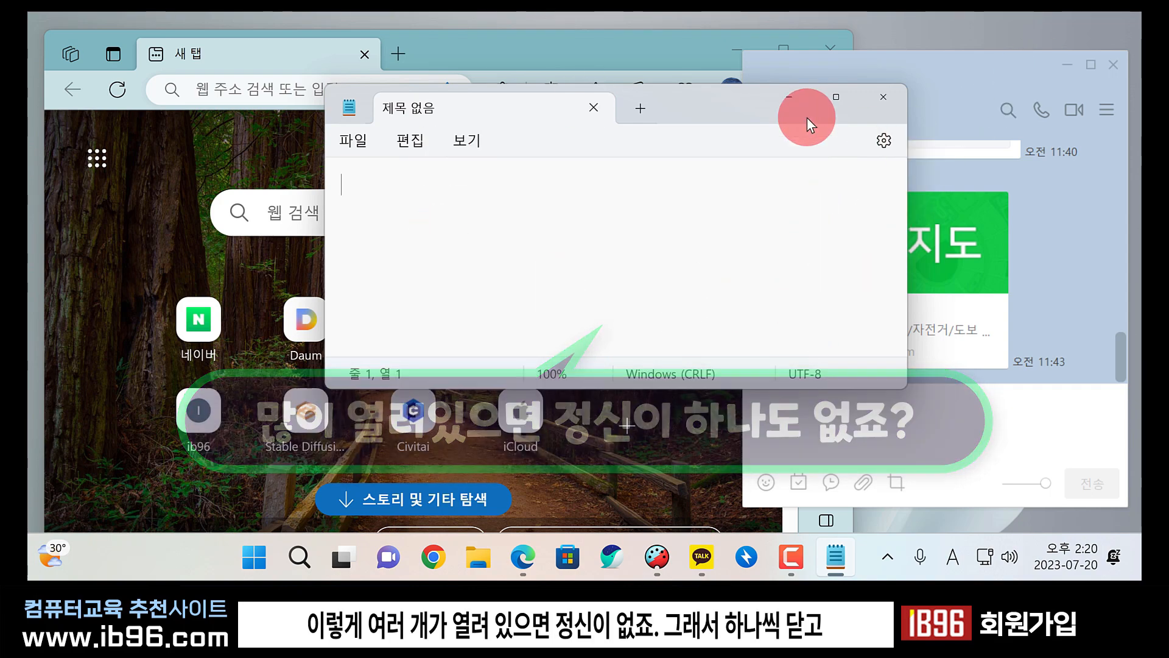
Reposition the overlapping Notepad and KakaoTalk chat windows in front of the Edge browser.
{"action": "left_click_drag", "start_coordinate": [706, 98], "coordinate": [883, 359]}
{"action": "mouse_move", "coordinate": [913, 49]}
{"action": "left_mouse_down"}
{"action": "mouse_move", "coordinate": [619, 110]}
{"action": "mouse_move", "coordinate": [959, 53]}
{"action": "mouse_move", "coordinate": [902, 37]}
{"action": "left_mouse_up"}
{"action": "left_click_drag", "start_coordinate": [906, 360], "coordinate": [682, 170]}
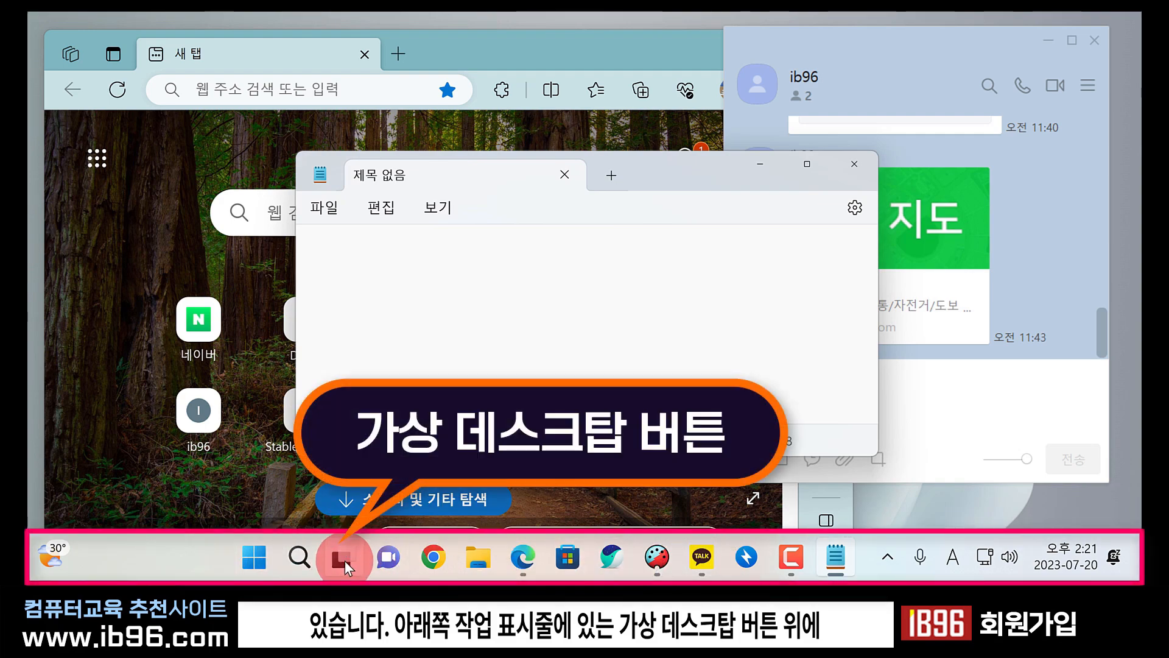
Create a second virtual desktop and move the Microsoft Edge window from 데스크톱 1 to 데스크톱 2.
{"action": "mouse_move", "coordinate": [346, 553]}
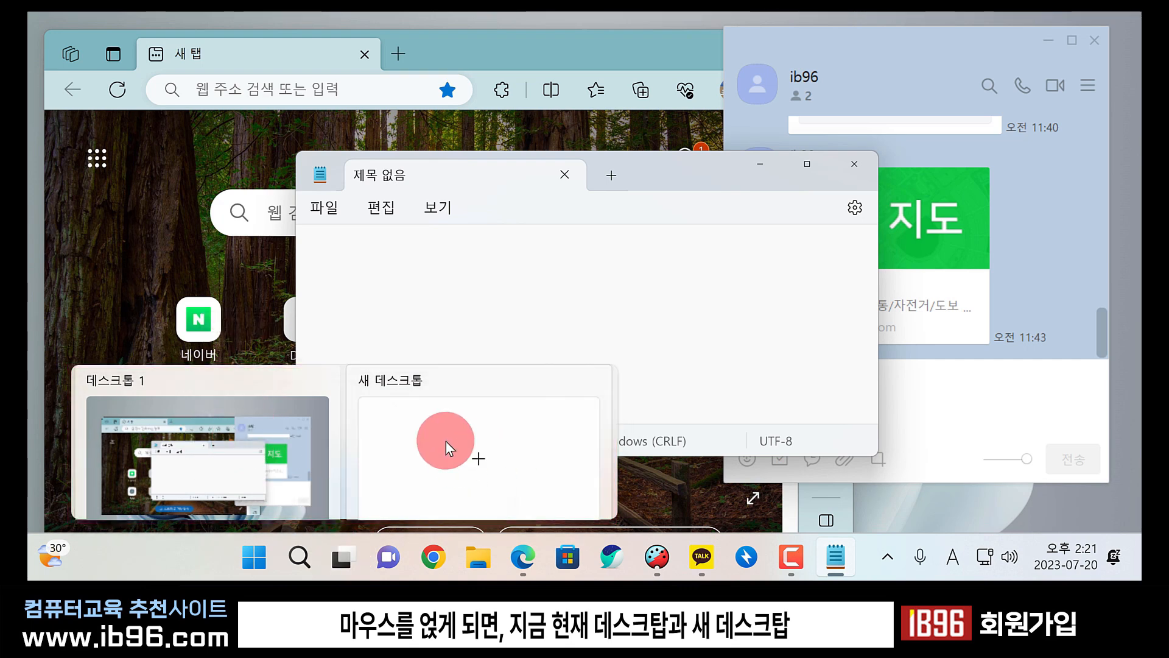
{"action": "left_click", "coordinate": [478, 460]}
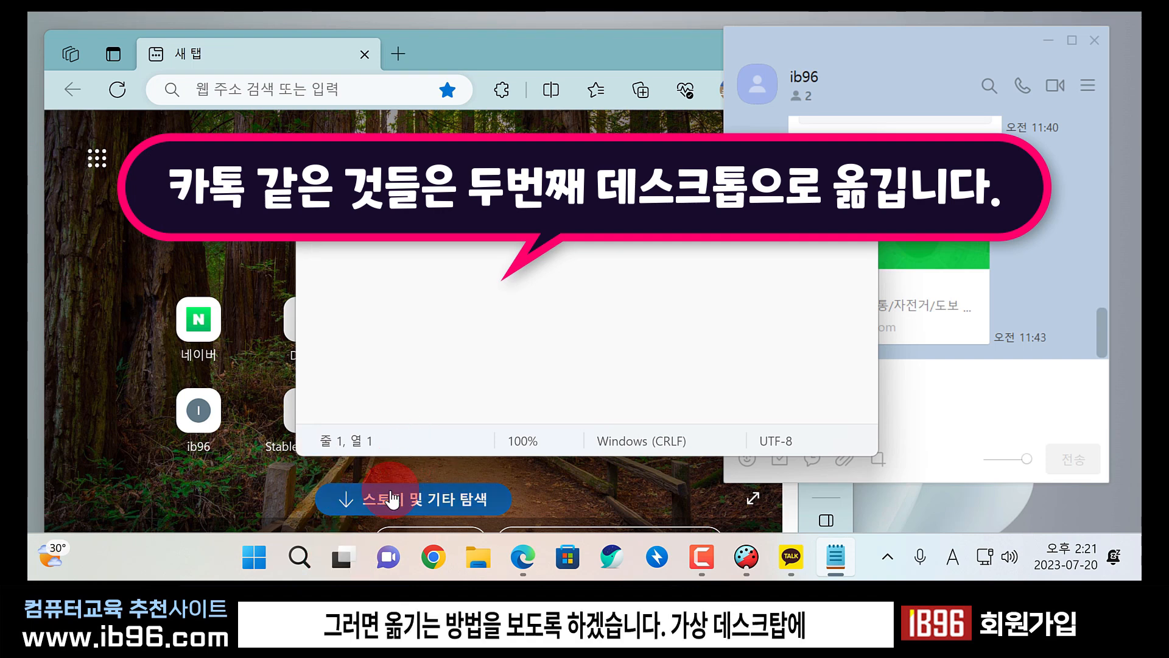
{"action": "mouse_move", "coordinate": [345, 556]}
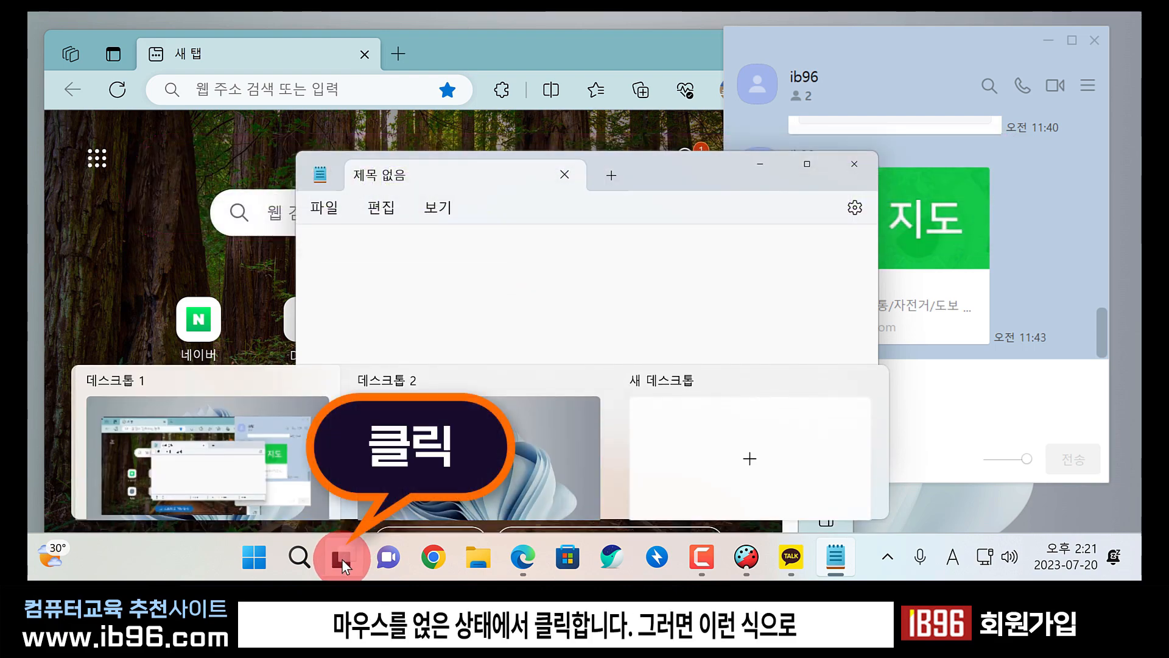
{"action": "left_click", "coordinate": [342, 559]}
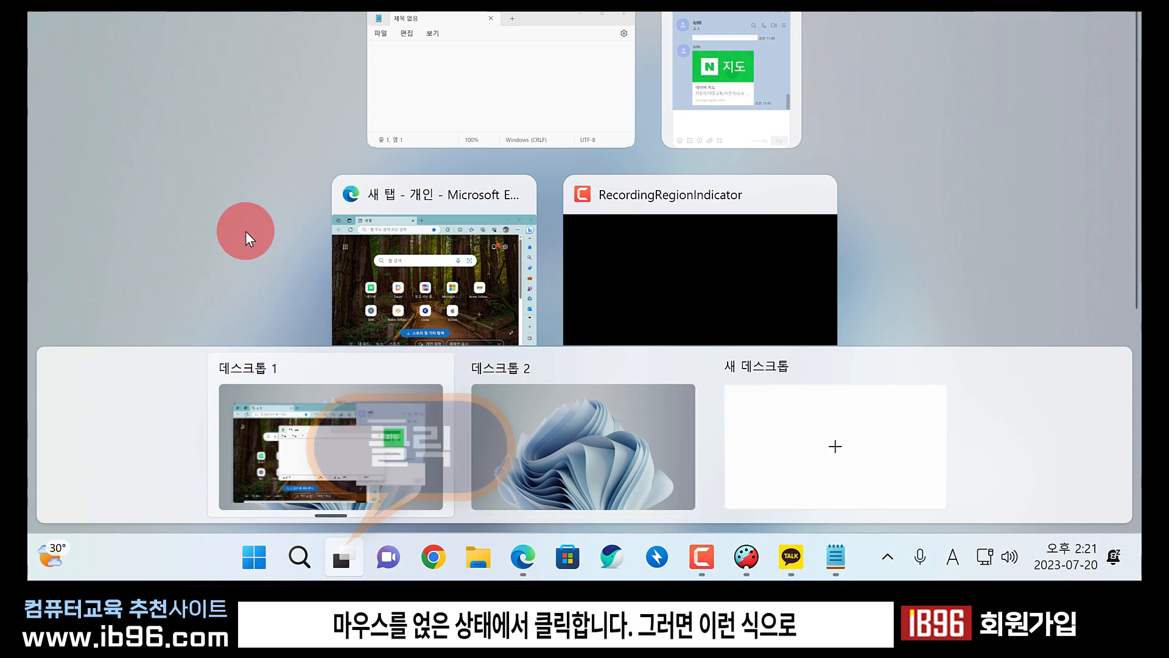
{"action": "mouse_move", "coordinate": [630, 388]}
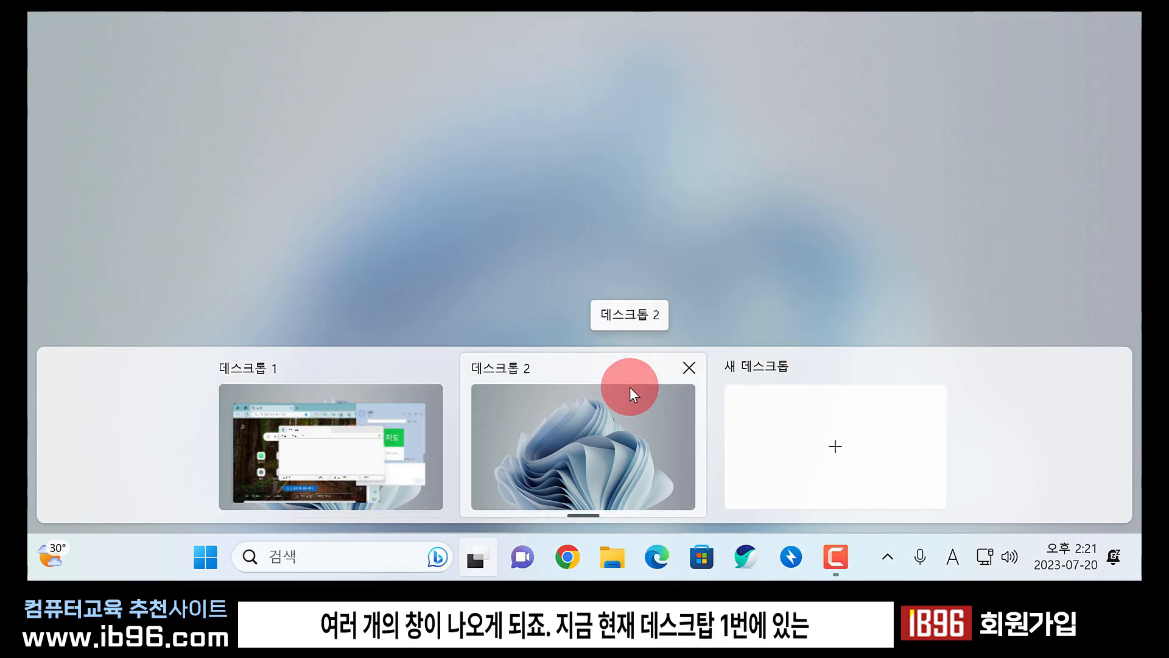
{"action": "mouse_move", "coordinate": [372, 441]}
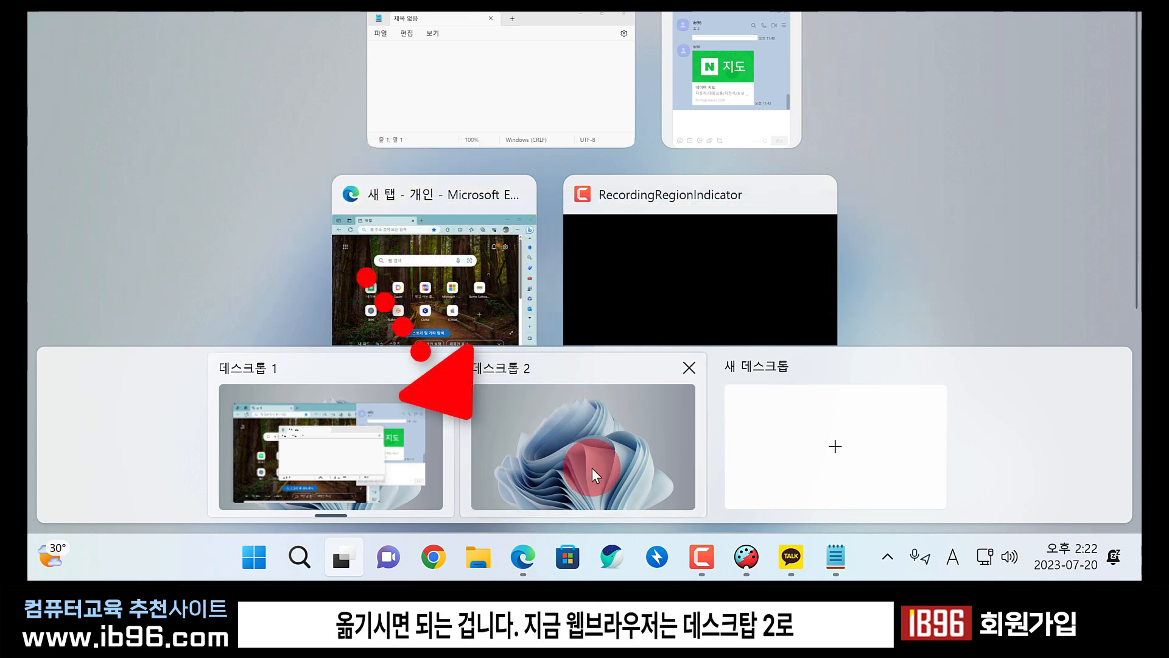
{"action": "mouse_move", "coordinate": [592, 467]}
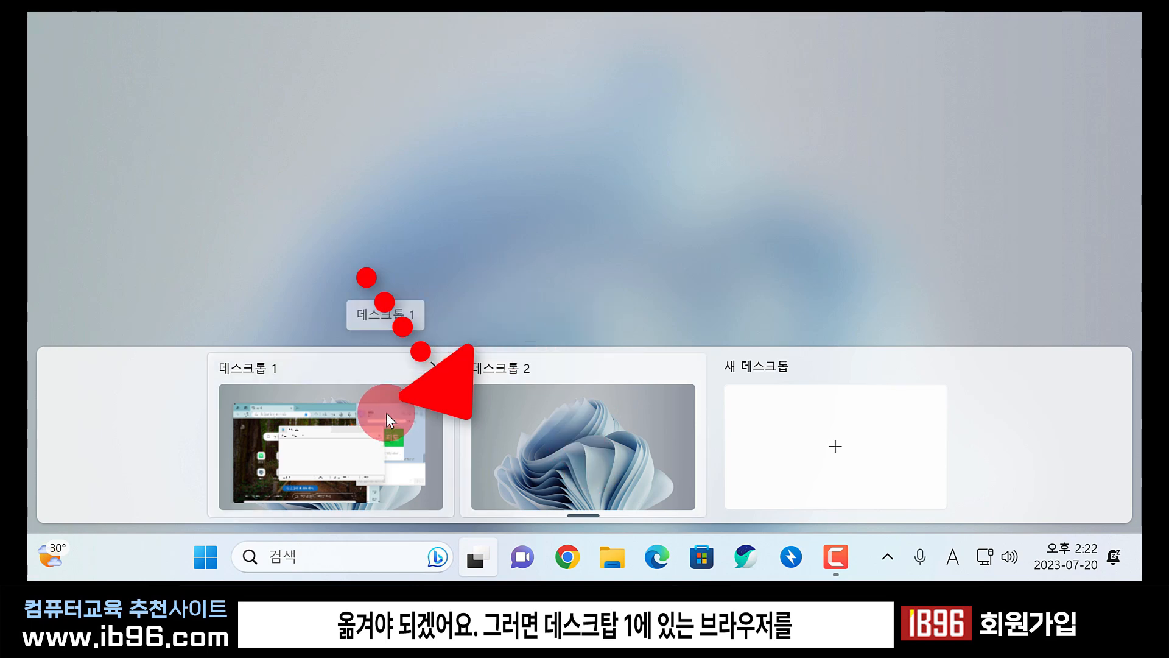
{"action": "mouse_move", "coordinate": [387, 415]}
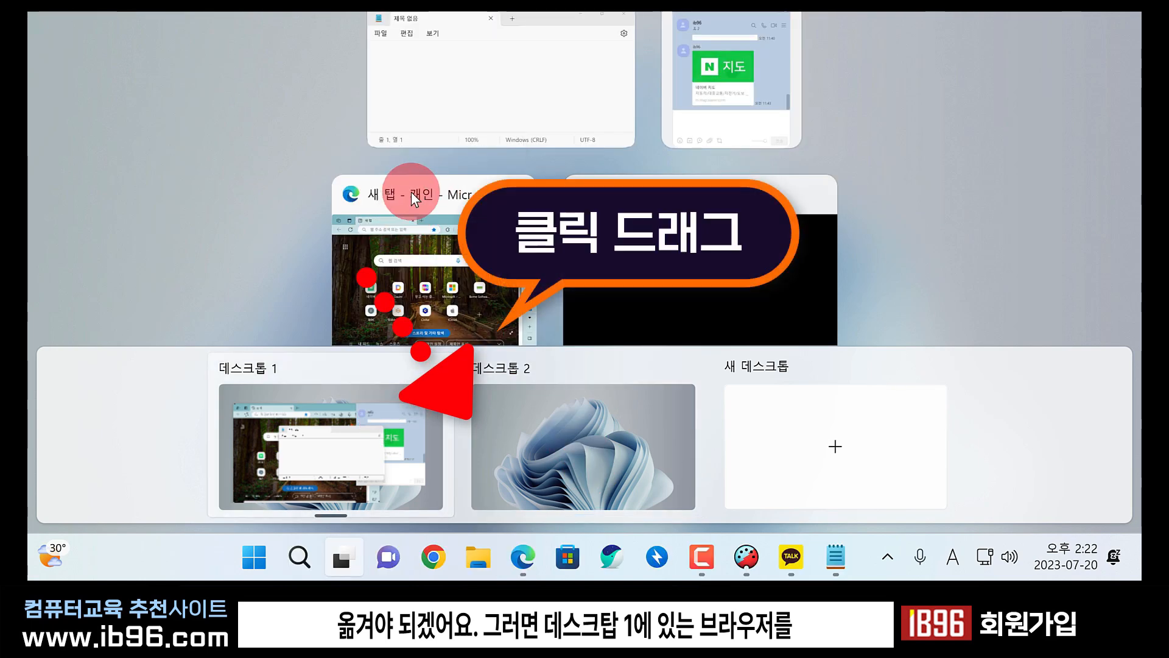
{"action": "left_click_drag", "start_coordinate": [411, 191], "coordinate": [574, 415]}
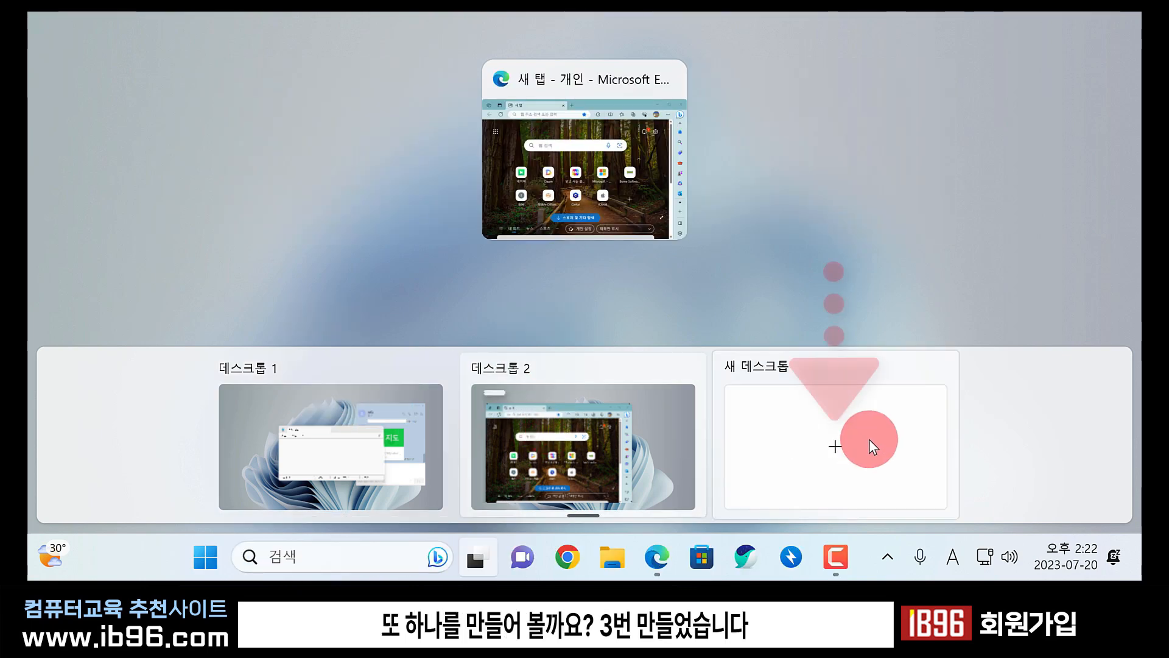
Create a third virtual desktop and move the Notepad window from 데스크톱 1 to 데스크톱 3.
{"action": "left_click", "coordinate": [834, 452]}
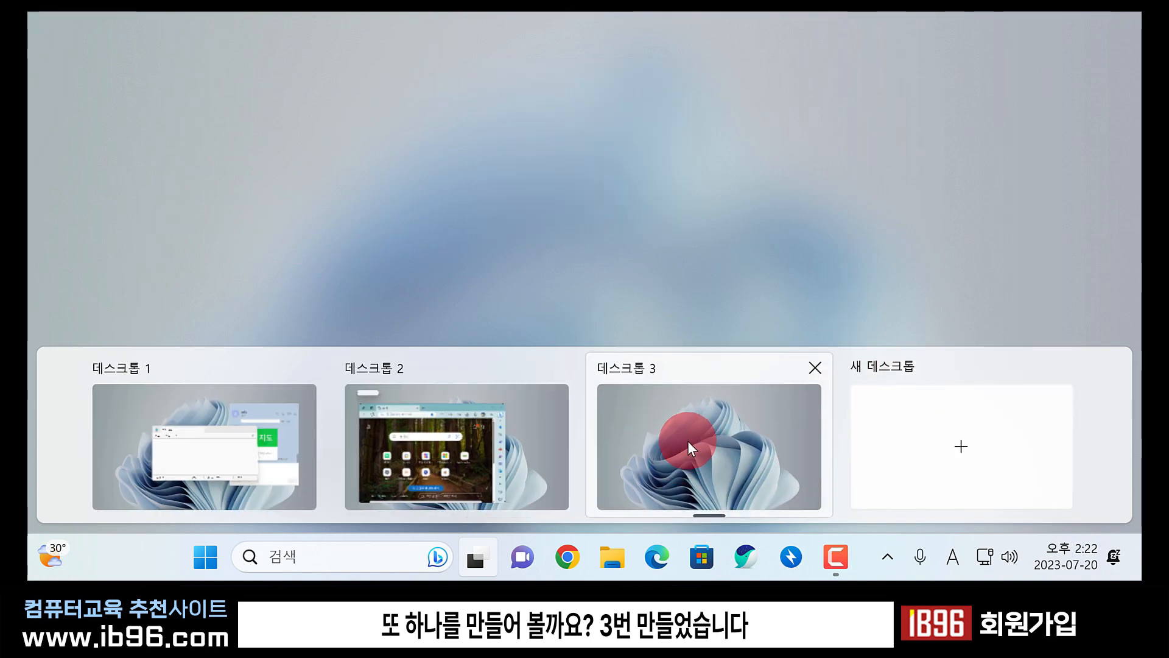
{"action": "mouse_move", "coordinate": [427, 421]}
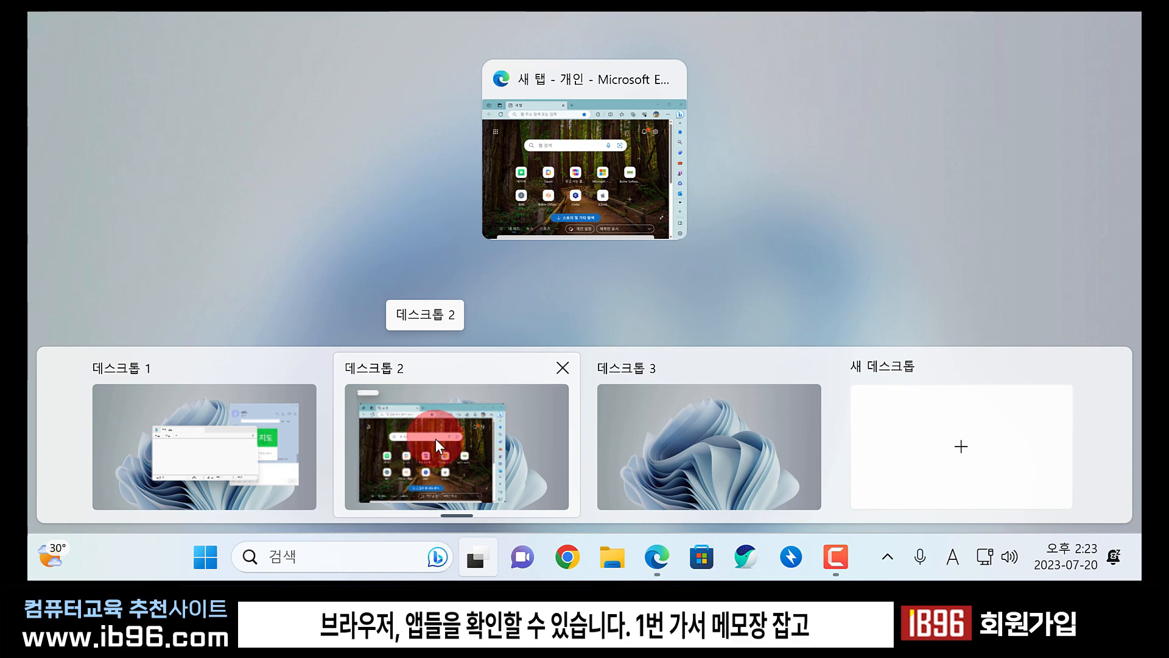
{"action": "mouse_move", "coordinate": [193, 433]}
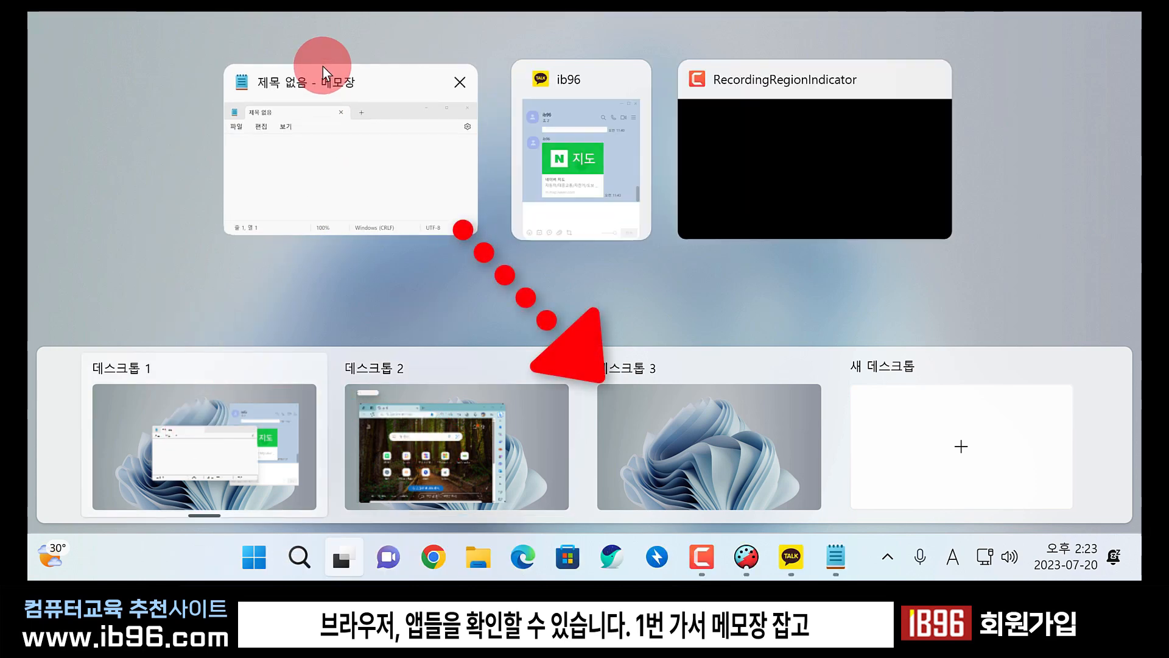
{"action": "left_click_drag", "start_coordinate": [323, 66], "coordinate": [704, 436]}
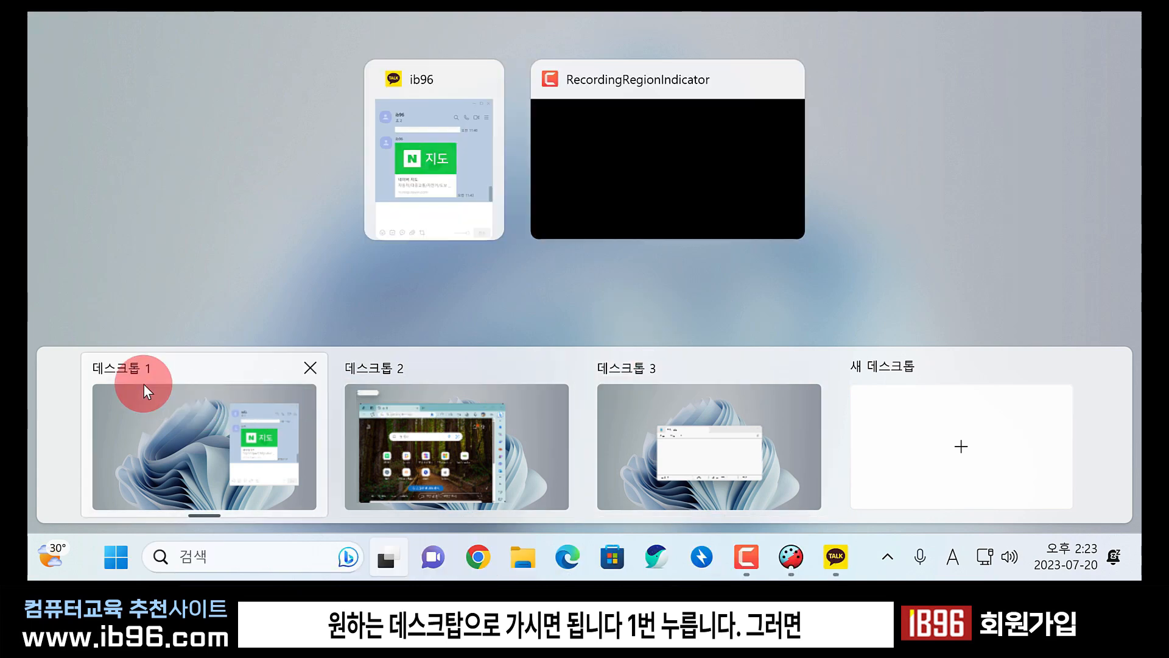
Open 데스크톱 1, switch to 데스크톱 2 with the browser, and return to 데스크톱 1.
{"action": "left_click", "coordinate": [199, 374]}
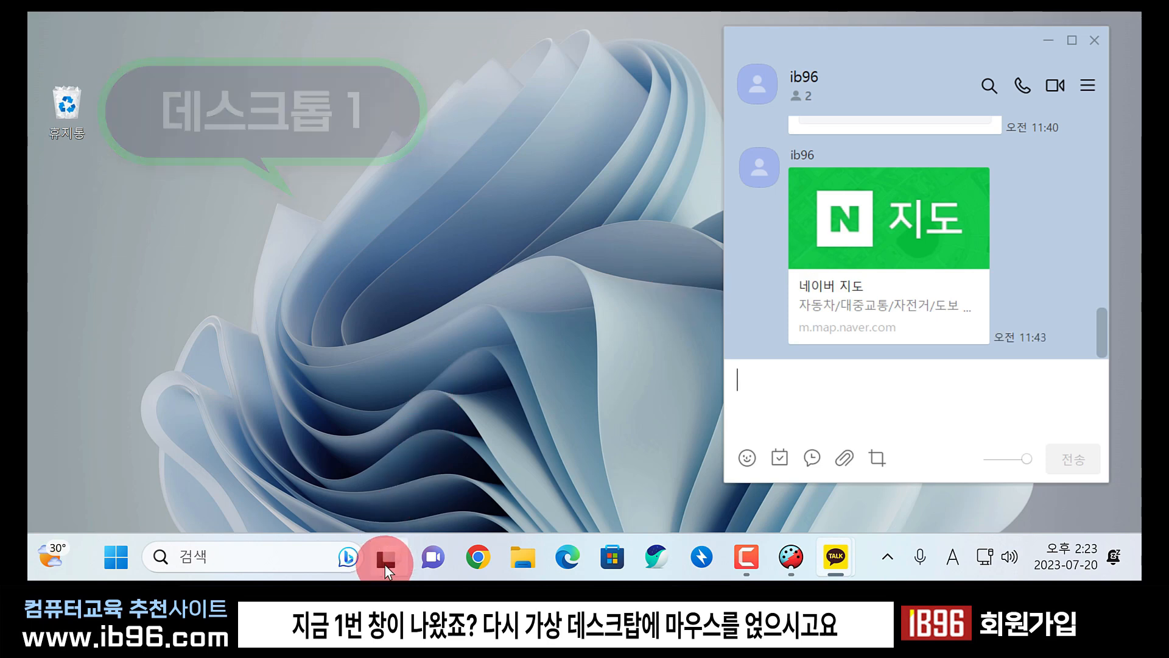
{"action": "mouse_move", "coordinate": [384, 564]}
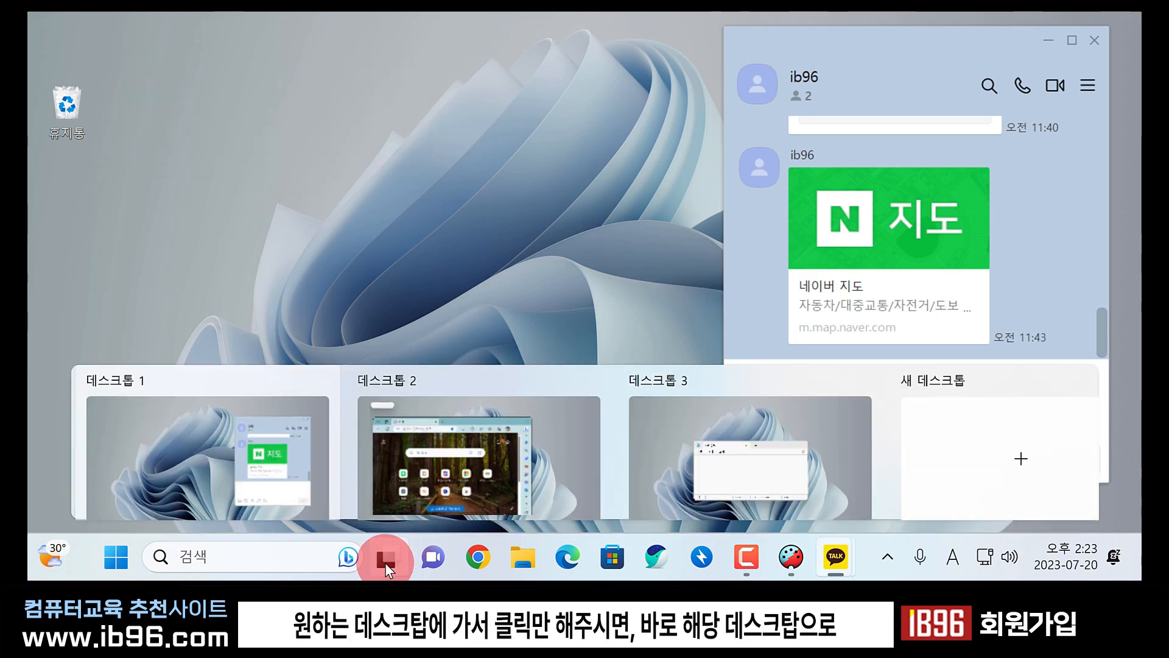
{"action": "left_click", "coordinate": [464, 413]}
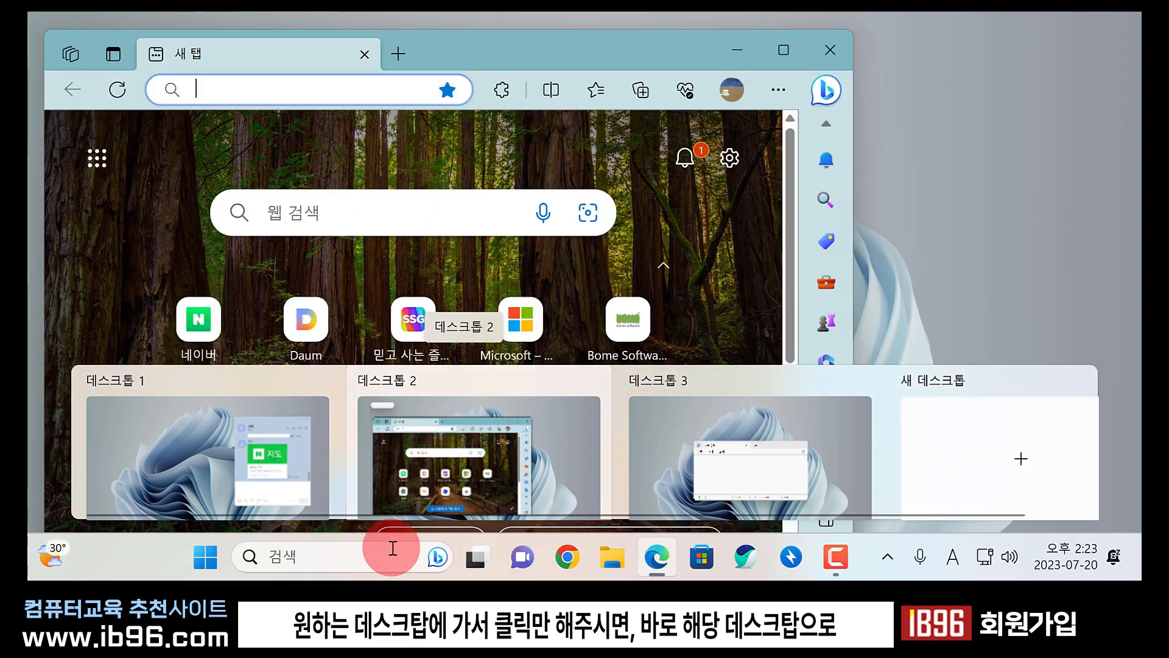
{"action": "key", "text": "ctrl+super+Left"}
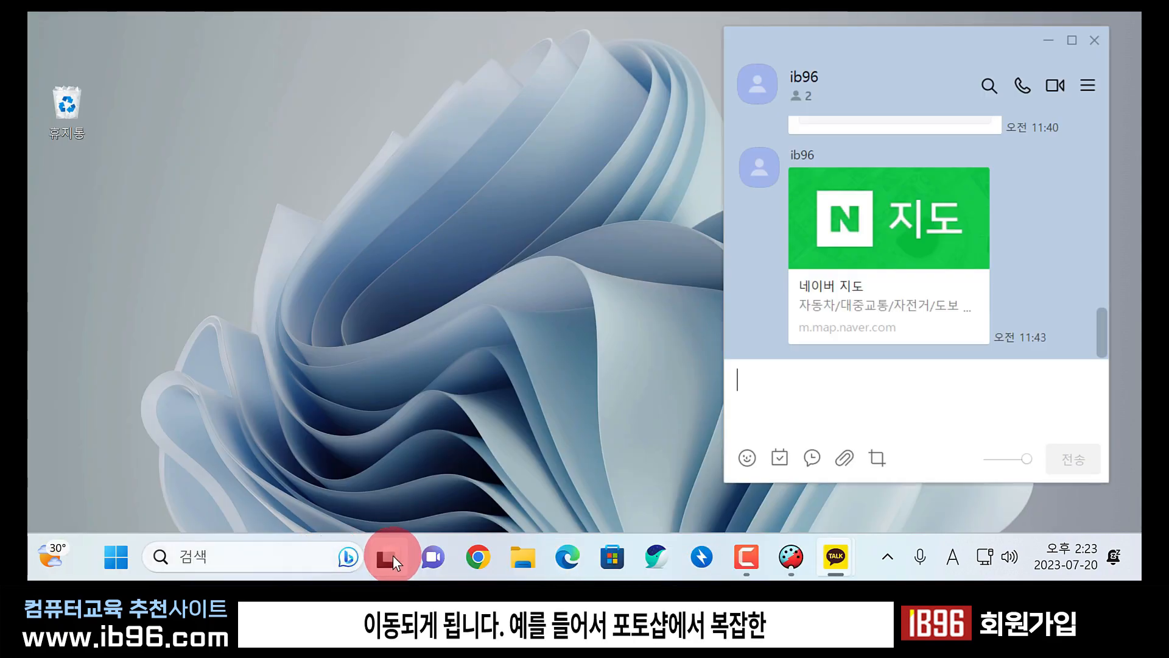
{"action": "mouse_move", "coordinate": [393, 556]}
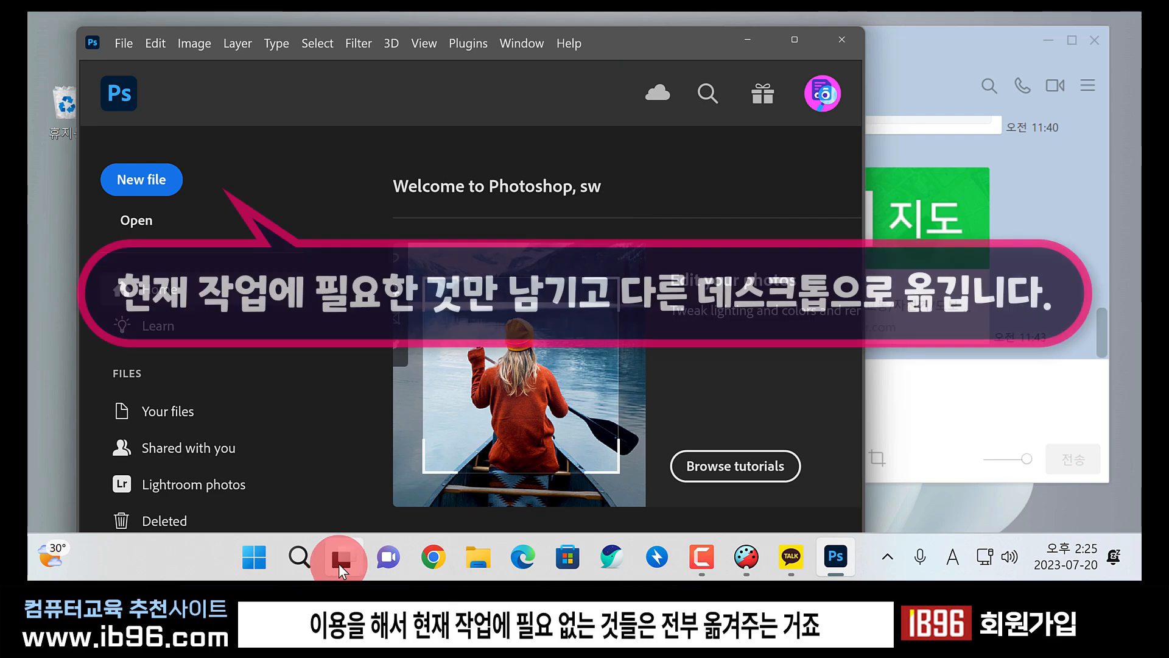
Move the KakaoTalk chat window from 데스크톱 1 to 데스크톱 2, leaving Photoshop in place, and return to 데스크톱 1.
{"action": "mouse_move", "coordinate": [339, 563]}
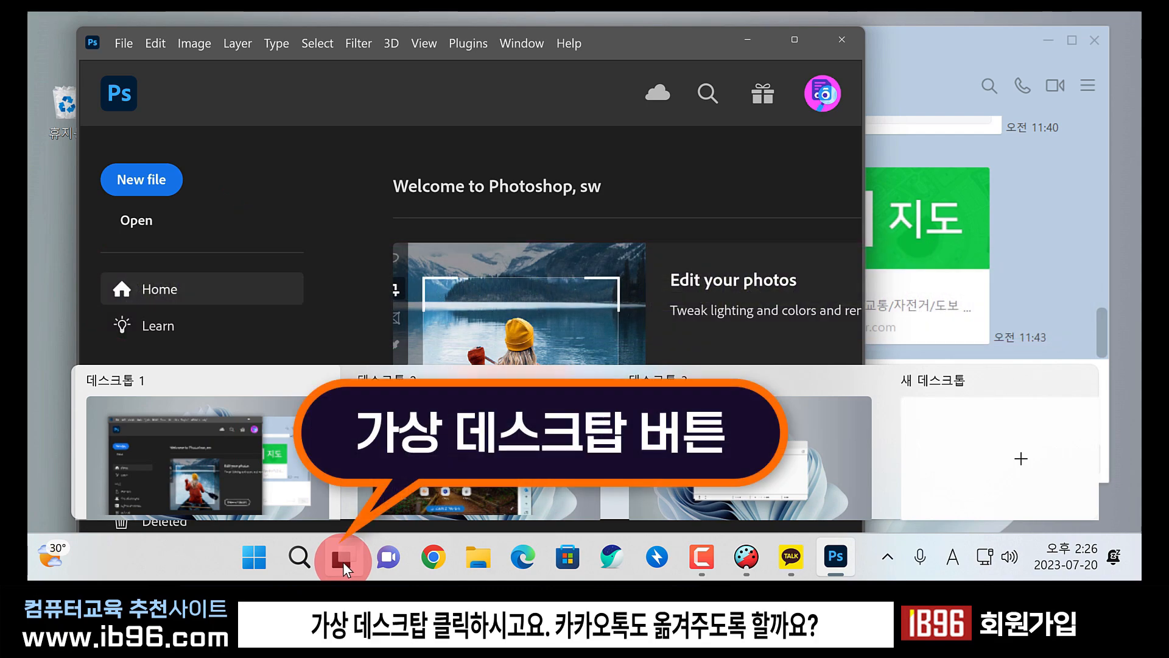
{"action": "left_click", "coordinate": [343, 561]}
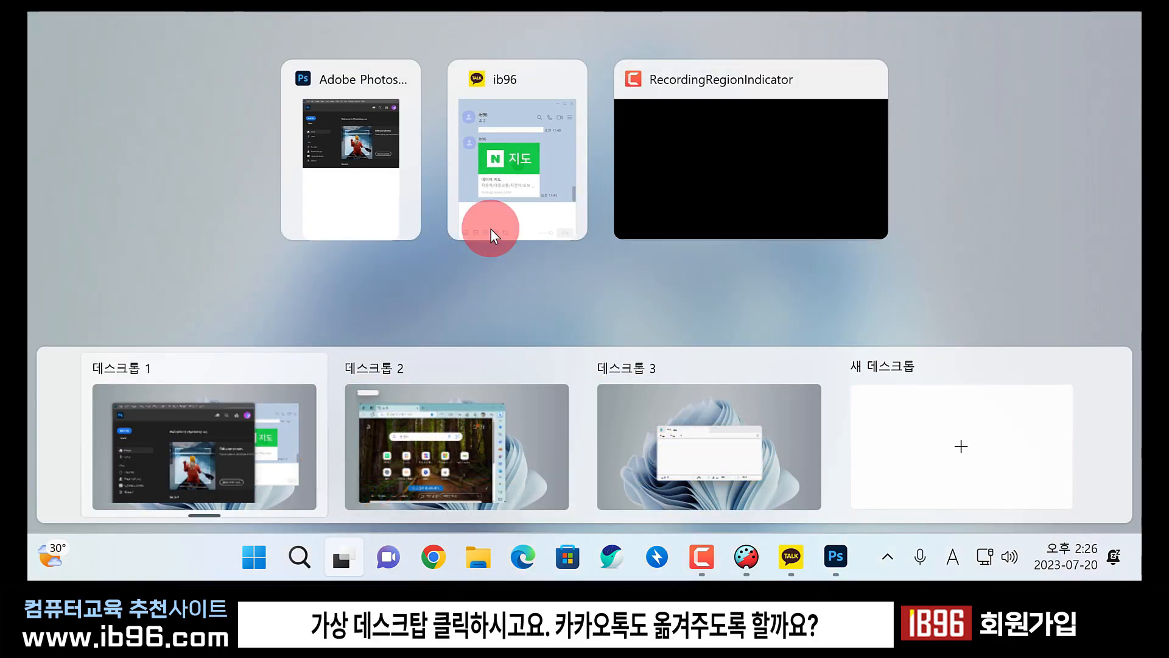
{"action": "left_click_drag", "start_coordinate": [497, 72], "coordinate": [492, 410]}
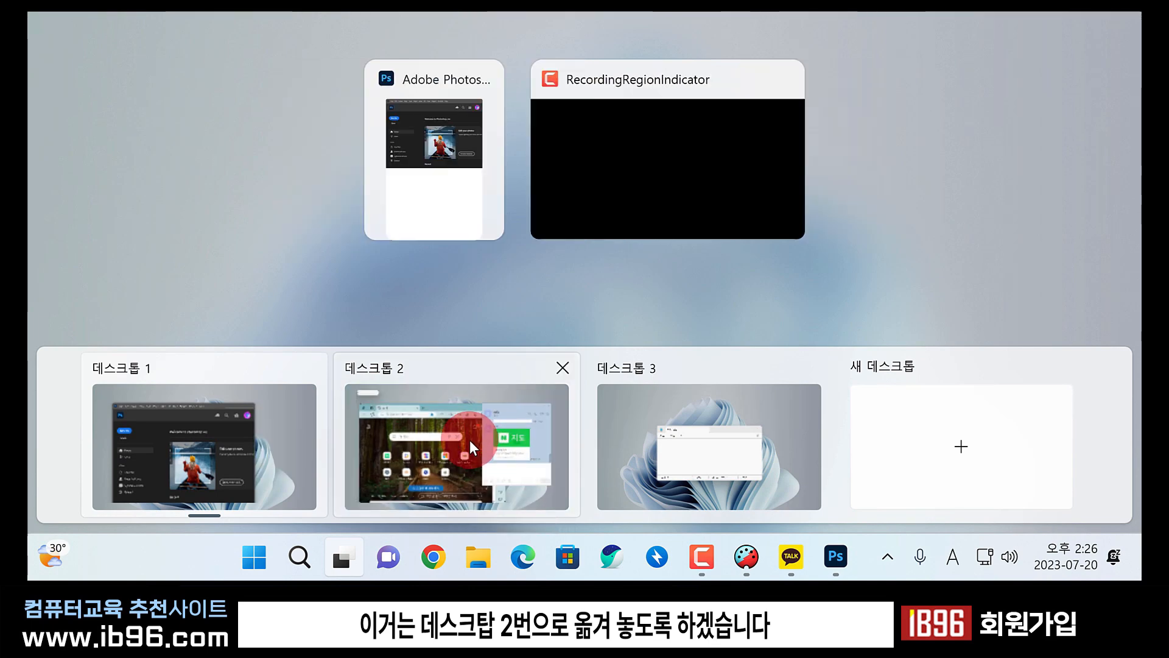
{"action": "left_click", "coordinate": [204, 369]}
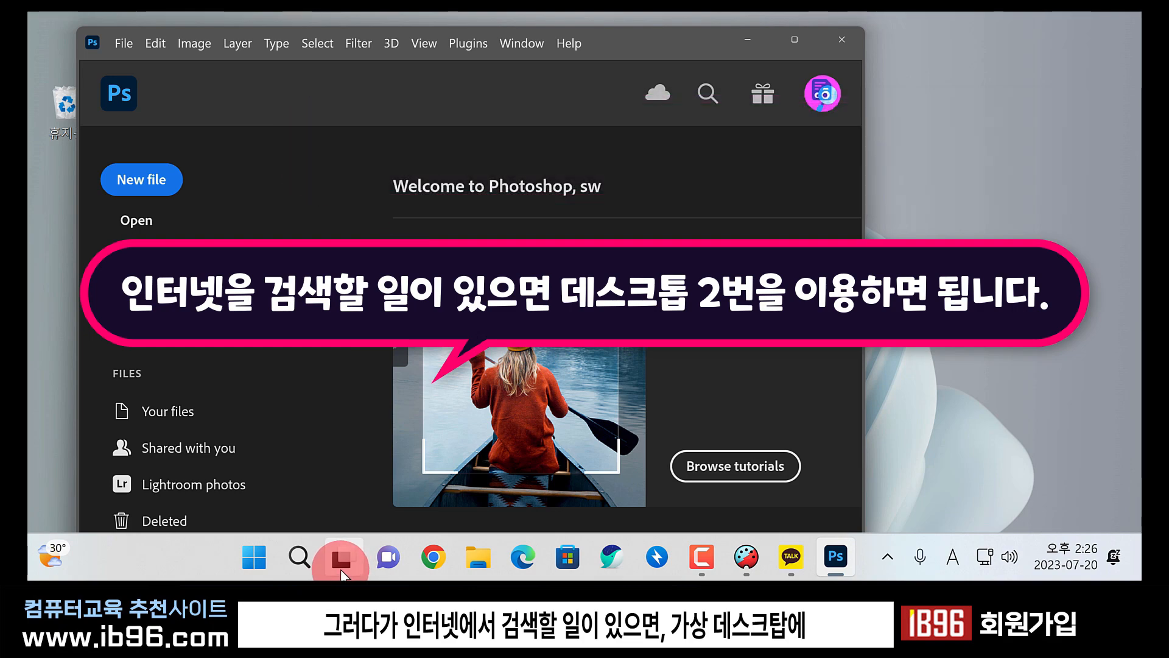
Switch from the Photoshop desktop to 데스크톱 2 and back to 데스크톱 1.
{"action": "mouse_move", "coordinate": [343, 569]}
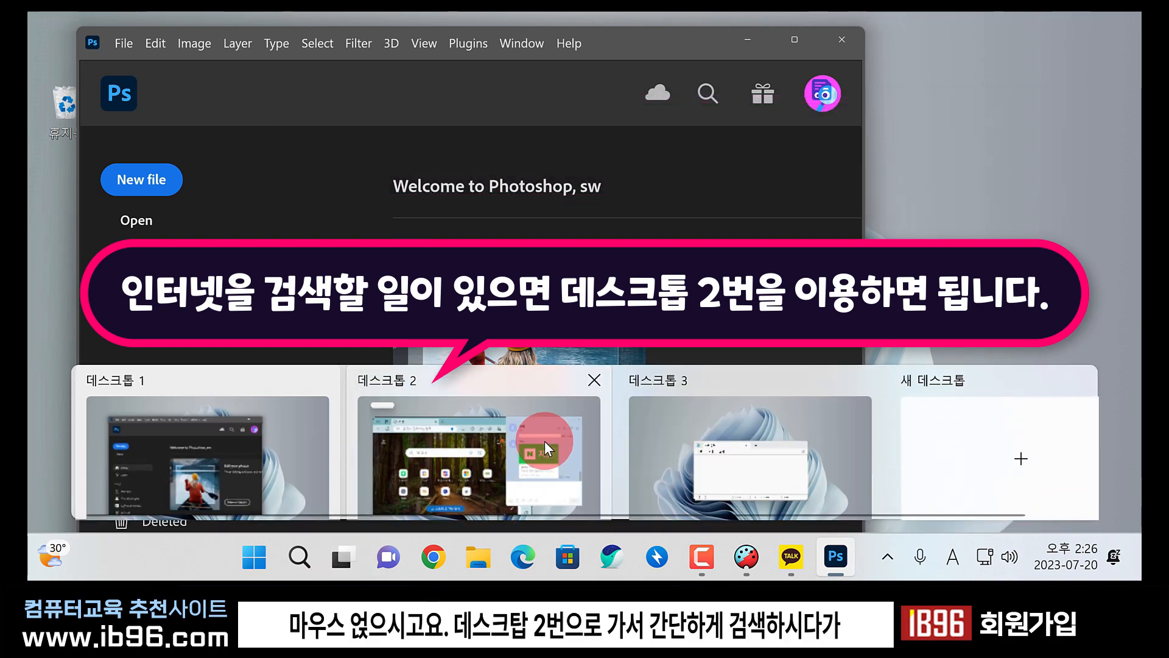
{"action": "left_click", "coordinate": [483, 384]}
{"action": "key", "text": "ctrl+super+Left"}
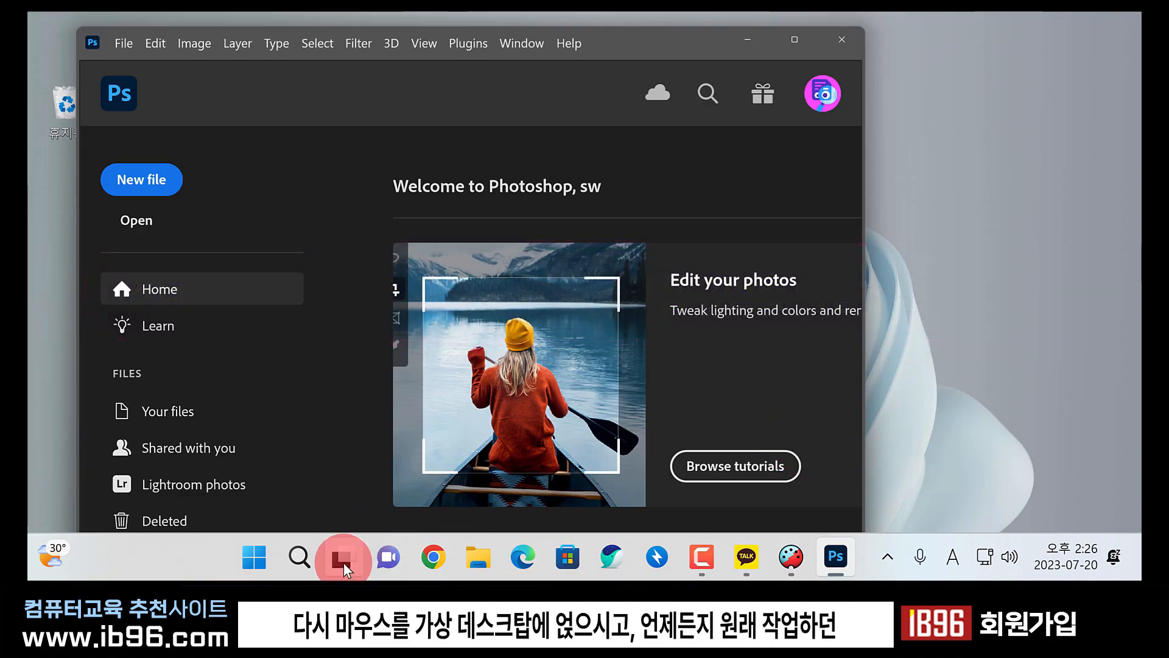
{"action": "mouse_move", "coordinate": [344, 564]}
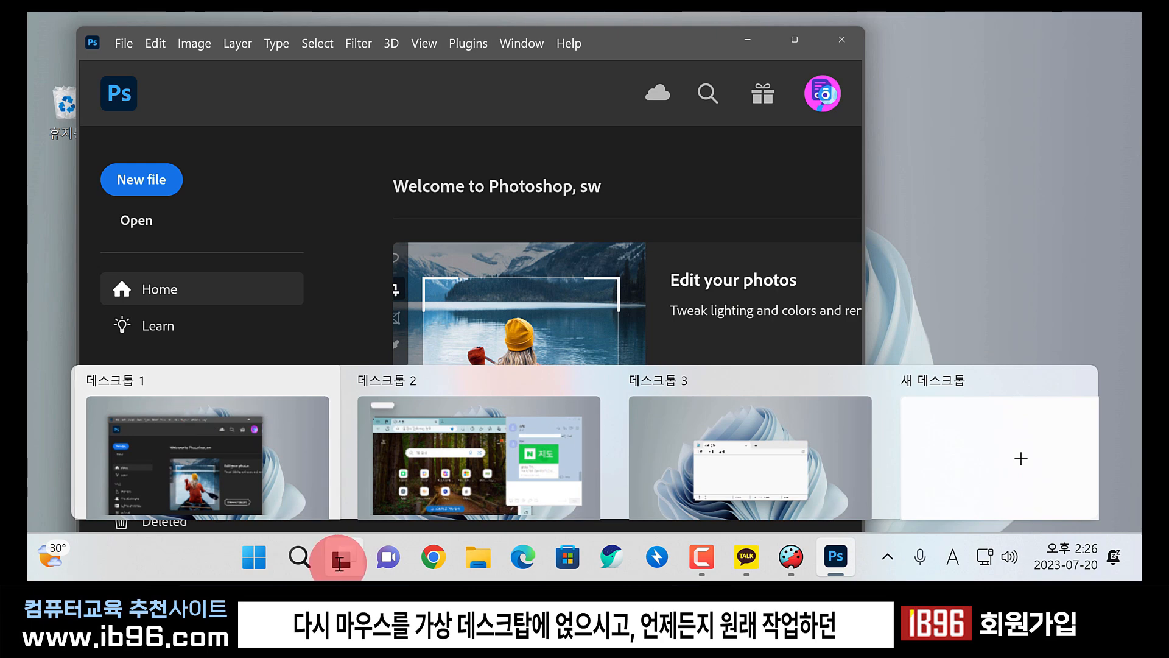
{"action": "left_click", "coordinate": [225, 381]}
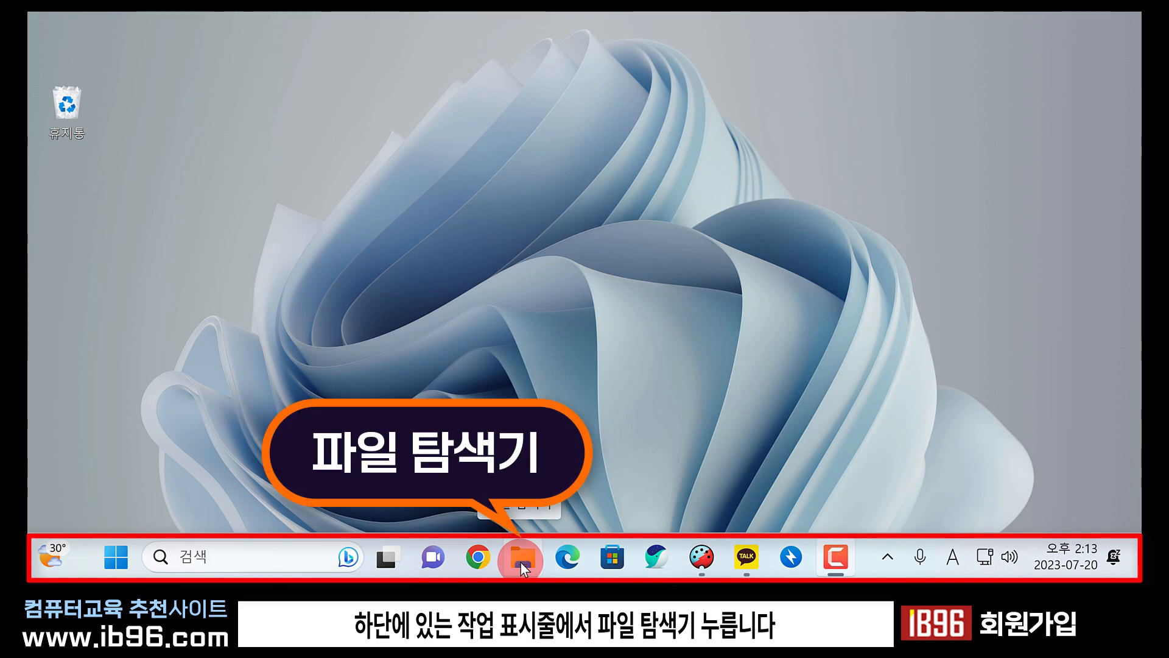
Open the 다운로드 folder in File Explorer.
{"action": "left_click", "coordinate": [519, 562]}
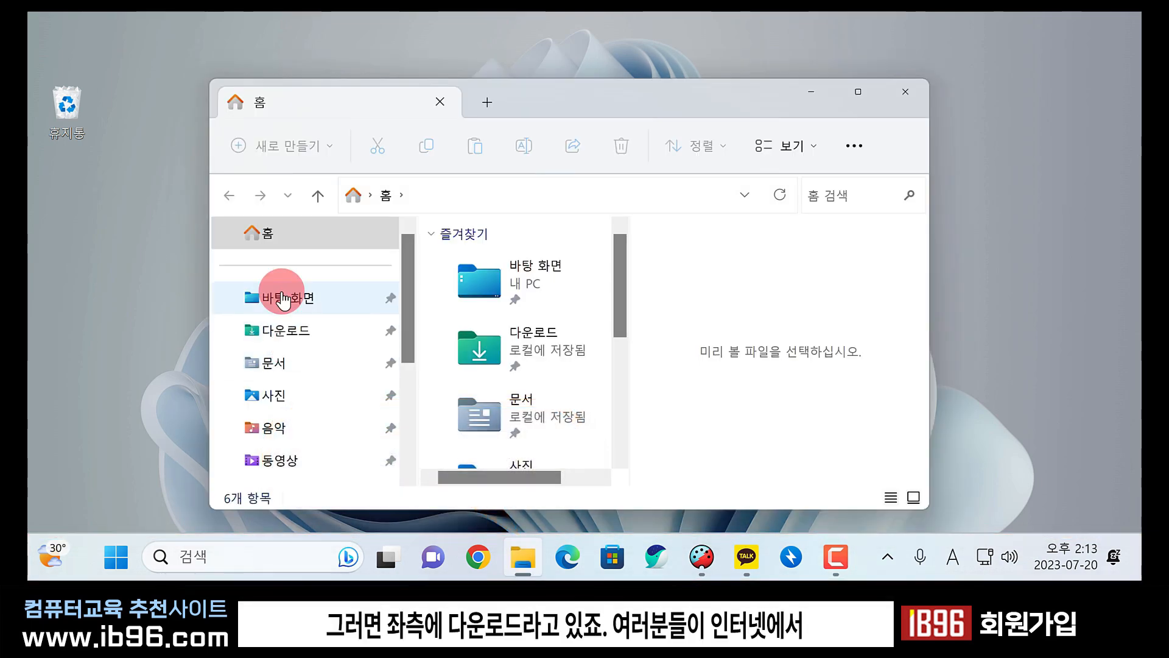
{"action": "left_click", "coordinate": [281, 337]}
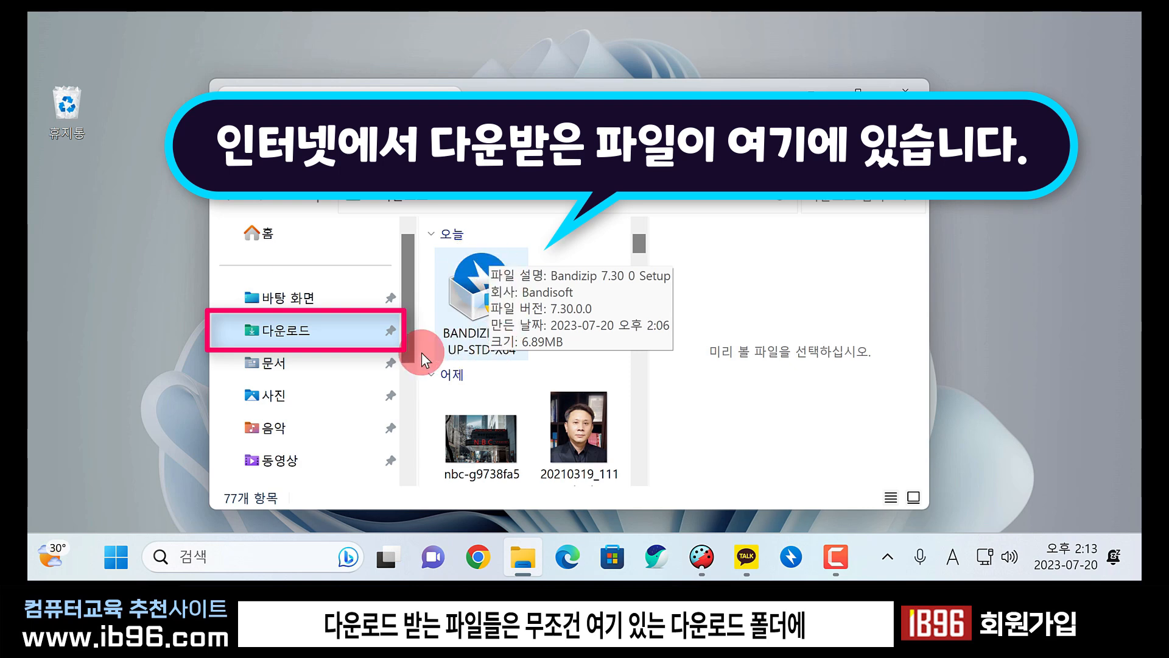
Look through the 다운로드 folder for installer files with a shield icon and compressed files with the Bandizip icon.
{"action": "scroll", "coordinate": [436, 331], "scroll_direction": "down", "scroll_amount": 2}
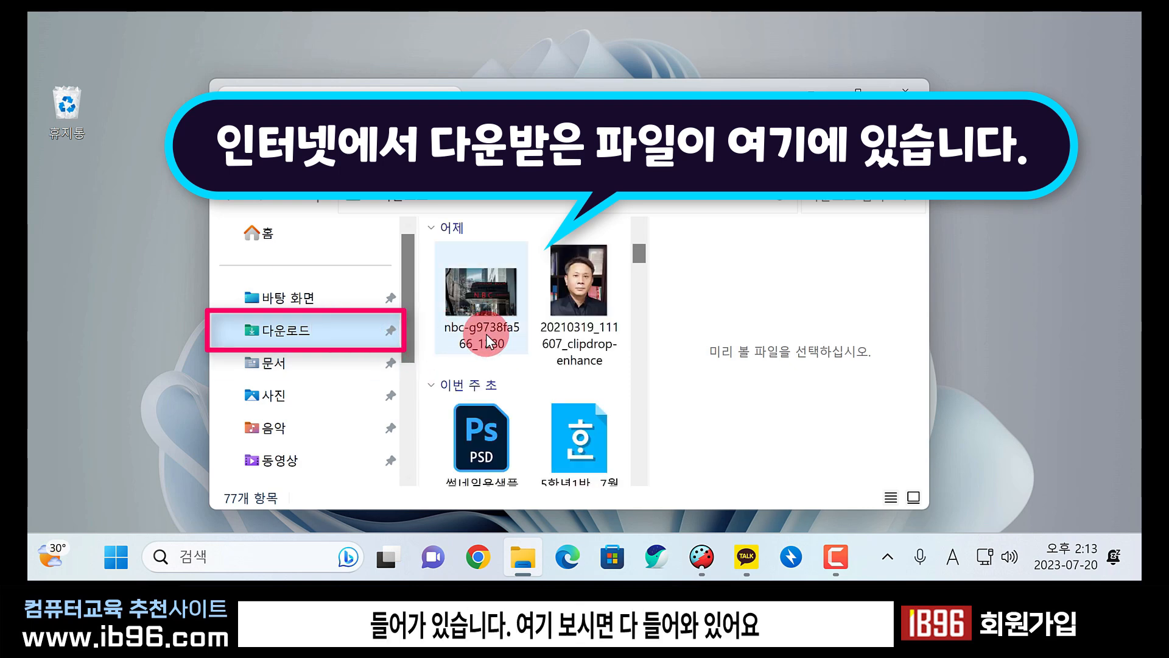
{"action": "scroll", "coordinate": [486, 334], "scroll_direction": "down", "scroll_amount": 3}
{"action": "scroll", "coordinate": [486, 334], "scroll_direction": "up", "scroll_amount": 6}
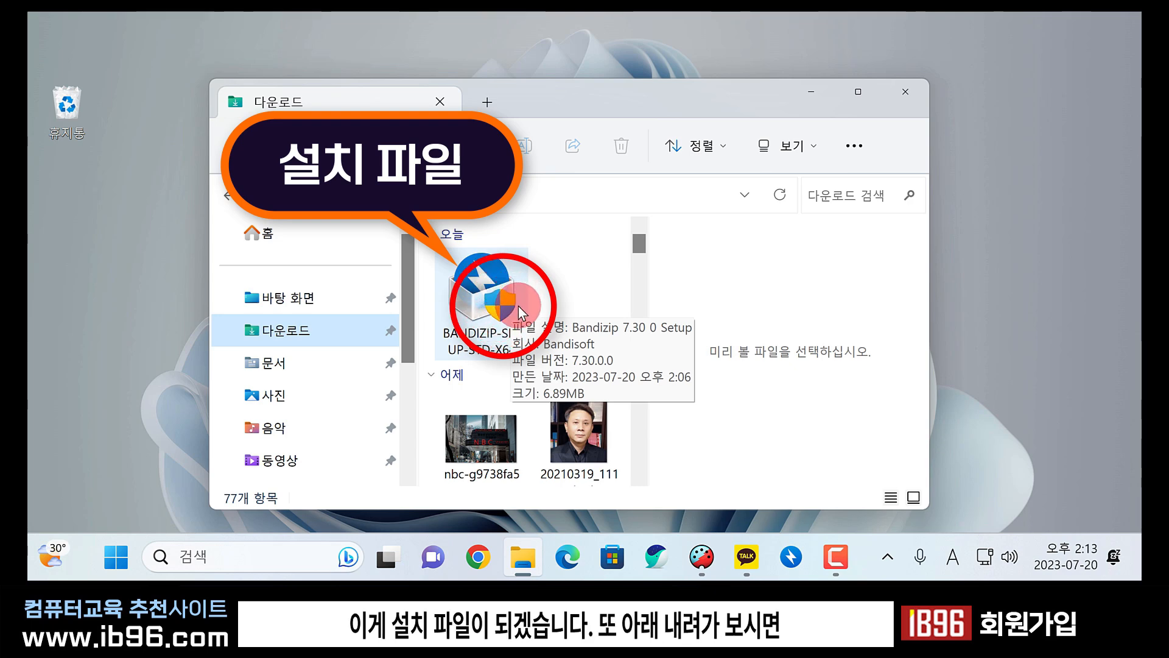
{"action": "scroll", "coordinate": [504, 315], "scroll_direction": "down", "scroll_amount": 6}
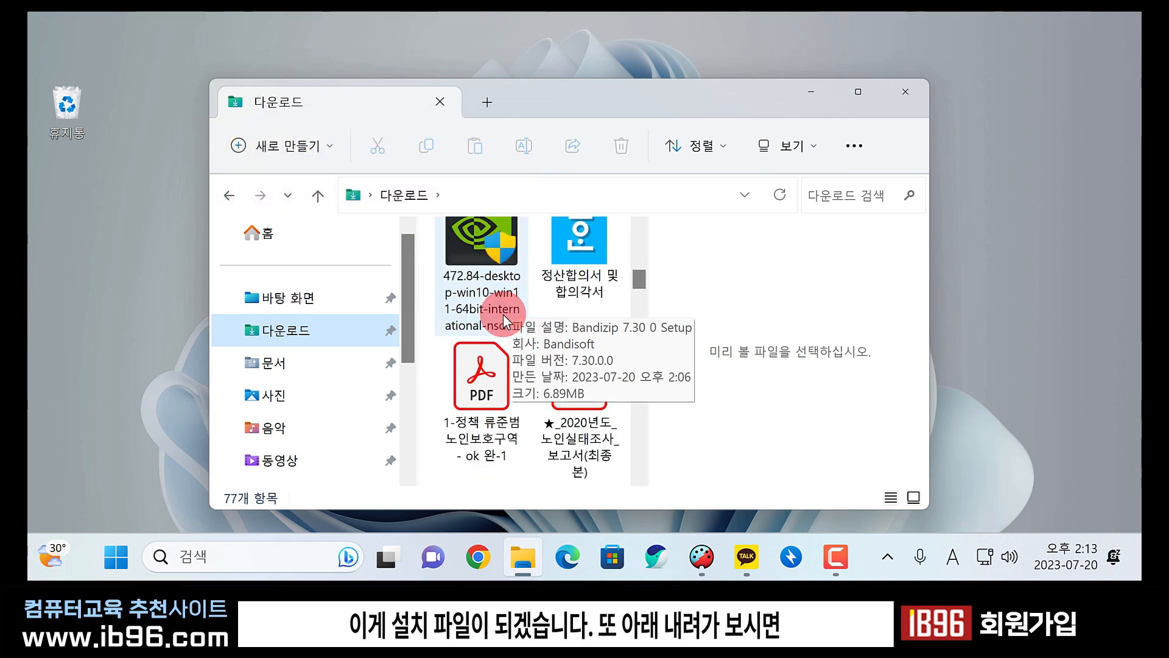
{"action": "scroll", "coordinate": [520, 278], "scroll_direction": "up", "scroll_amount": 1}
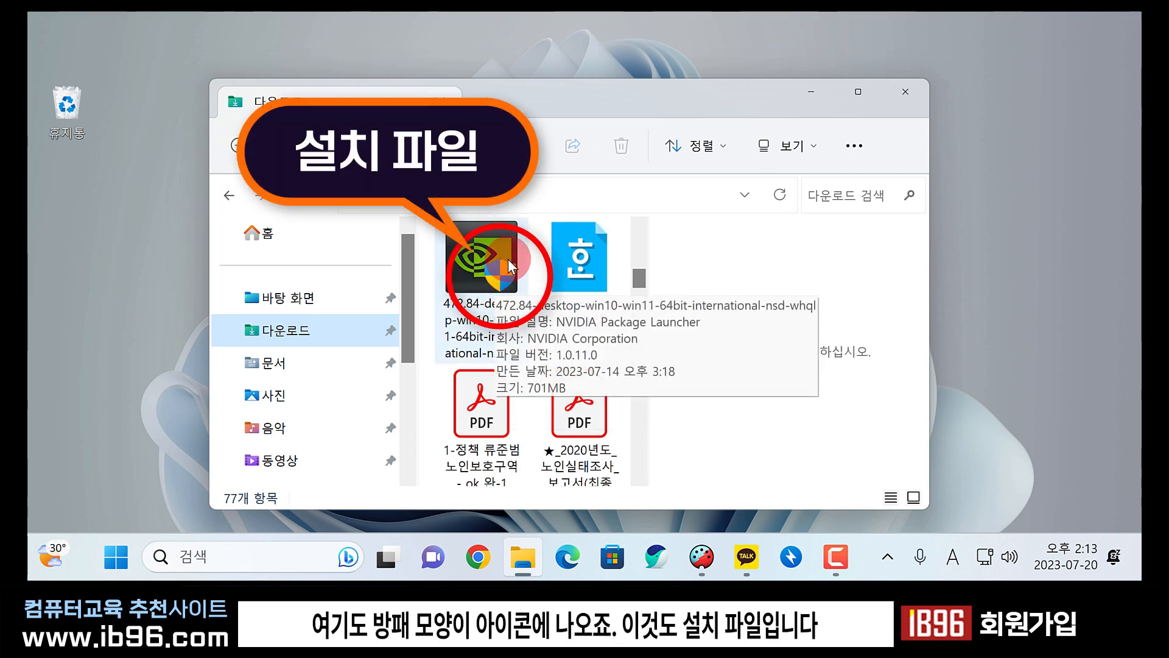
{"action": "scroll", "coordinate": [570, 307], "scroll_direction": "down", "scroll_amount": 5}
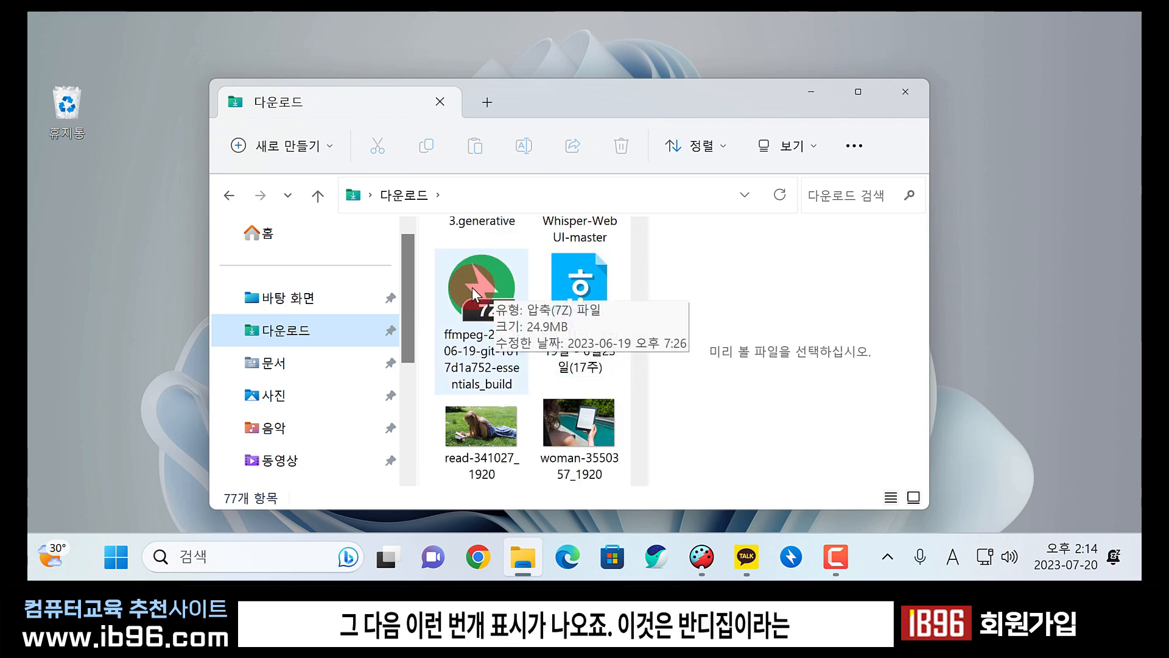
{"action": "scroll", "coordinate": [509, 364], "scroll_direction": "up", "scroll_amount": 1}
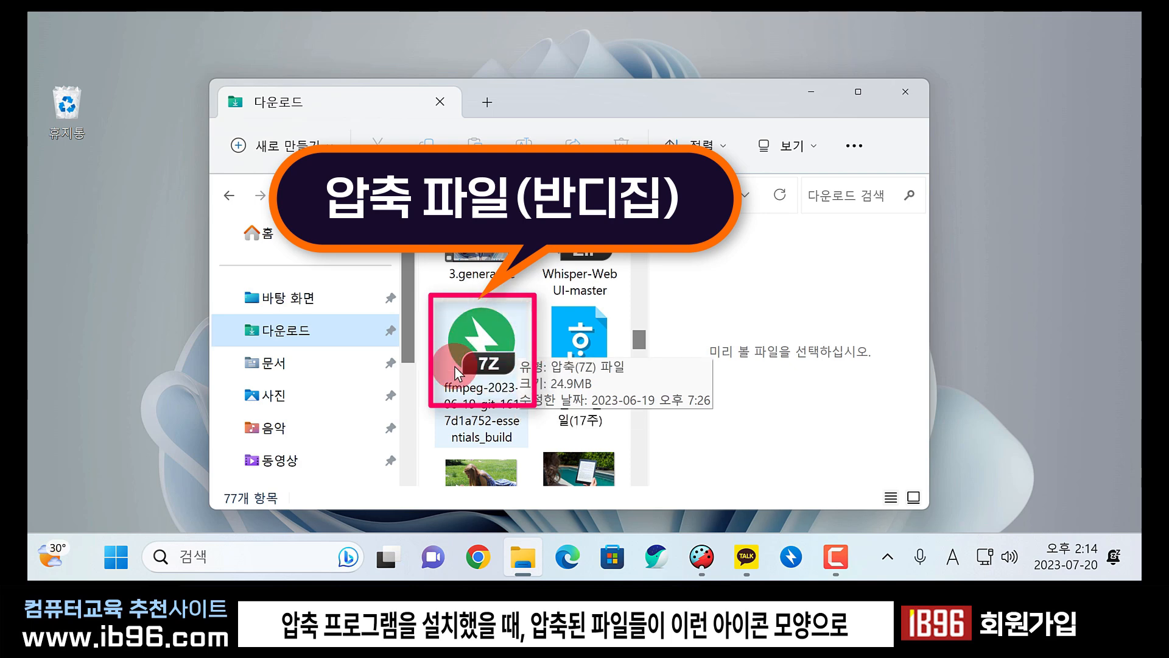
{"action": "scroll", "coordinate": [513, 309], "scroll_direction": "up", "scroll_amount": 5}
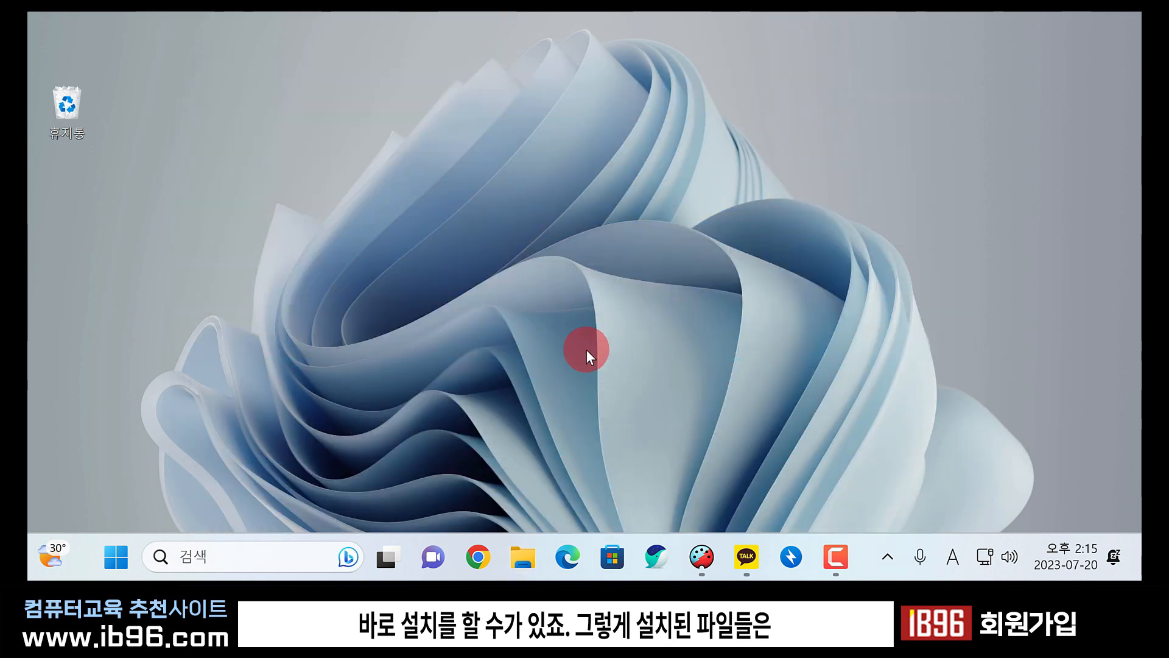
Open the list of installed apps (설치된 앱) in Settings and review the apps' sizes and installation dates.
{"action": "left_click", "coordinate": [120, 551]}
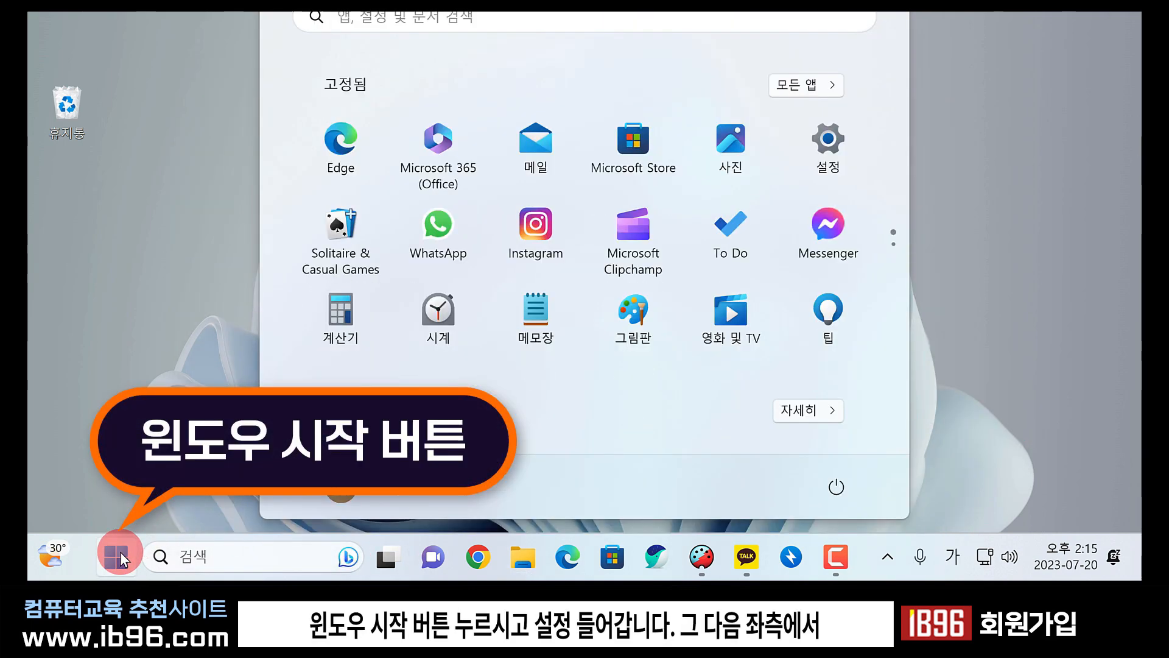
{"action": "left_click", "coordinate": [843, 143]}
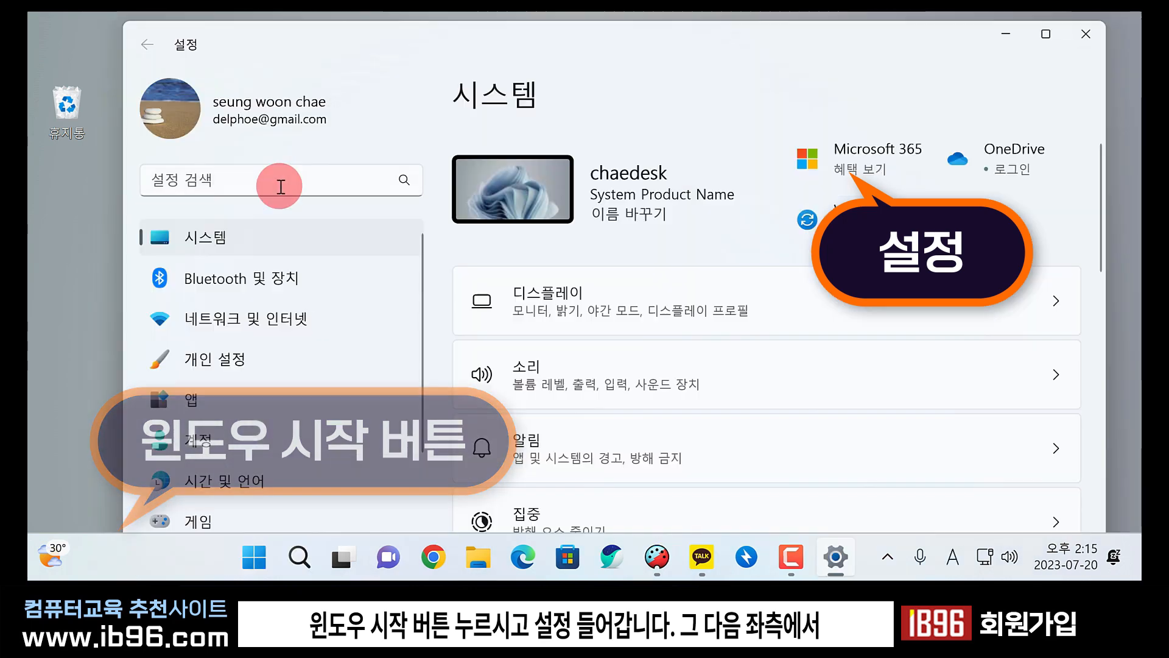
{"action": "left_click", "coordinate": [233, 406]}
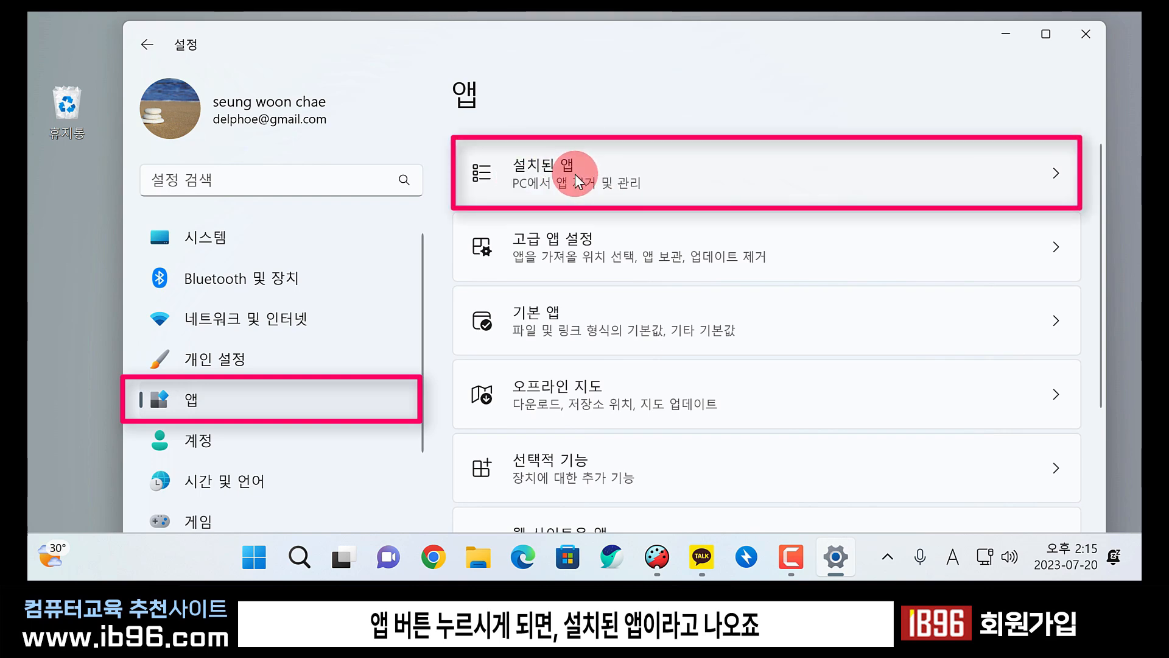
{"action": "left_click", "coordinate": [622, 177]}
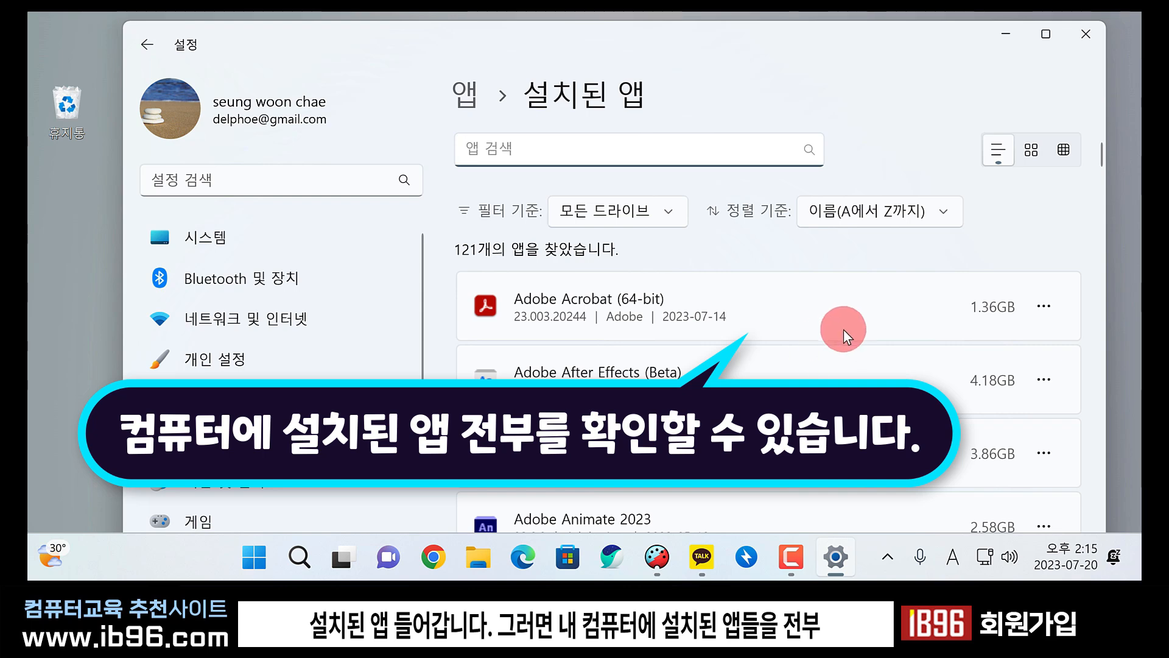
{"action": "scroll", "coordinate": [847, 329], "scroll_direction": "down", "scroll_amount": 3}
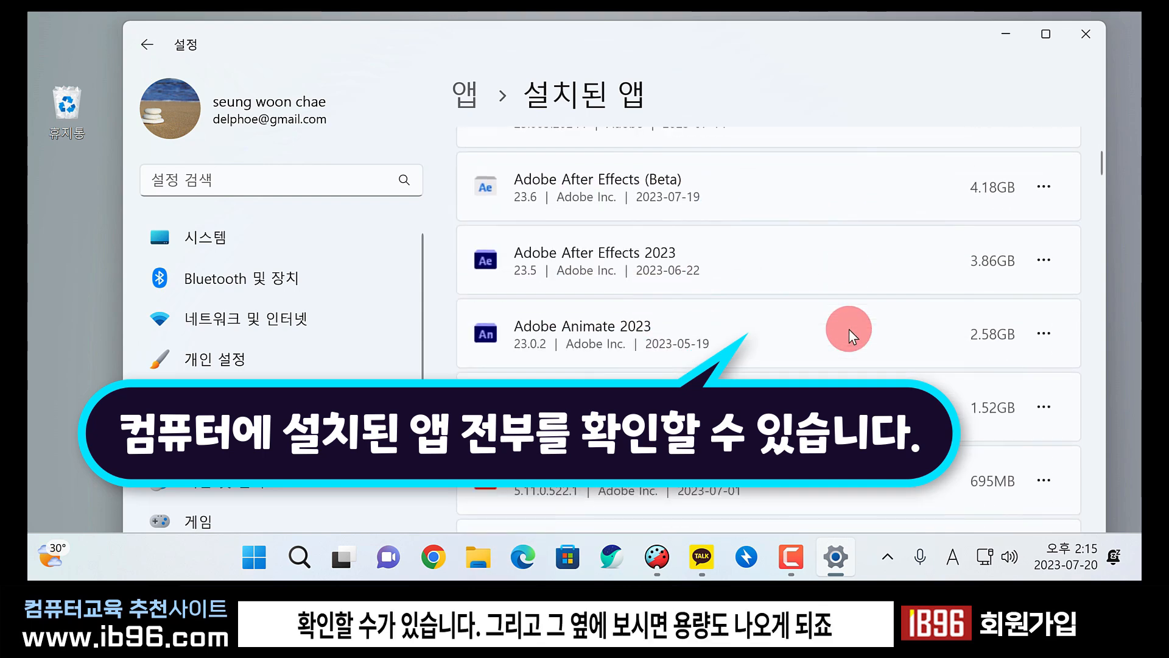
{"action": "scroll", "coordinate": [848, 329], "scroll_direction": "up", "scroll_amount": 3}
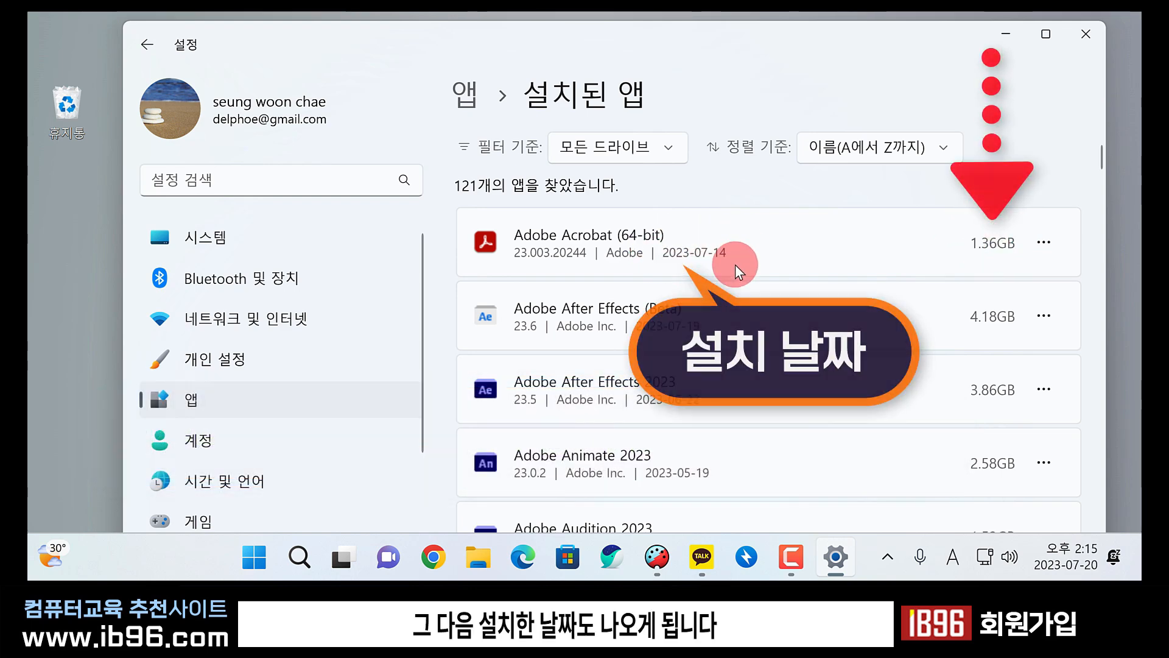
Uninstall EaseUS Data Recovery Wizard from the installed apps list, confirming the removal of all its components.
{"action": "scroll", "coordinate": [724, 345], "scroll_direction": "down", "scroll_amount": 2}
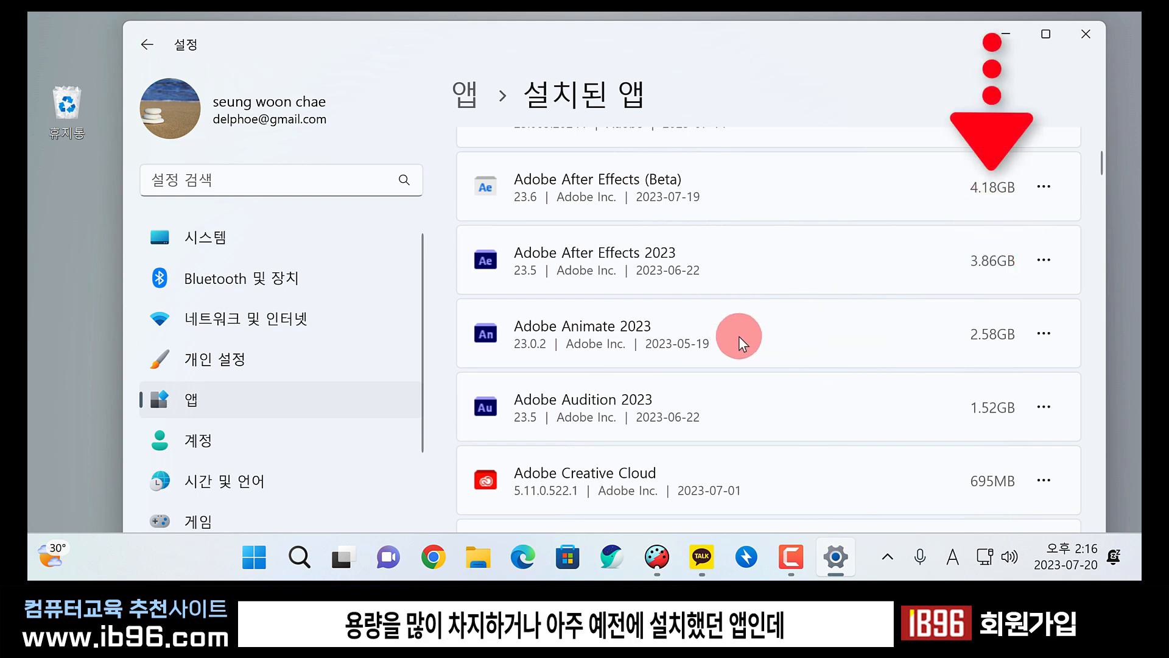
{"action": "scroll", "coordinate": [707, 344], "scroll_direction": "down", "scroll_amount": 4}
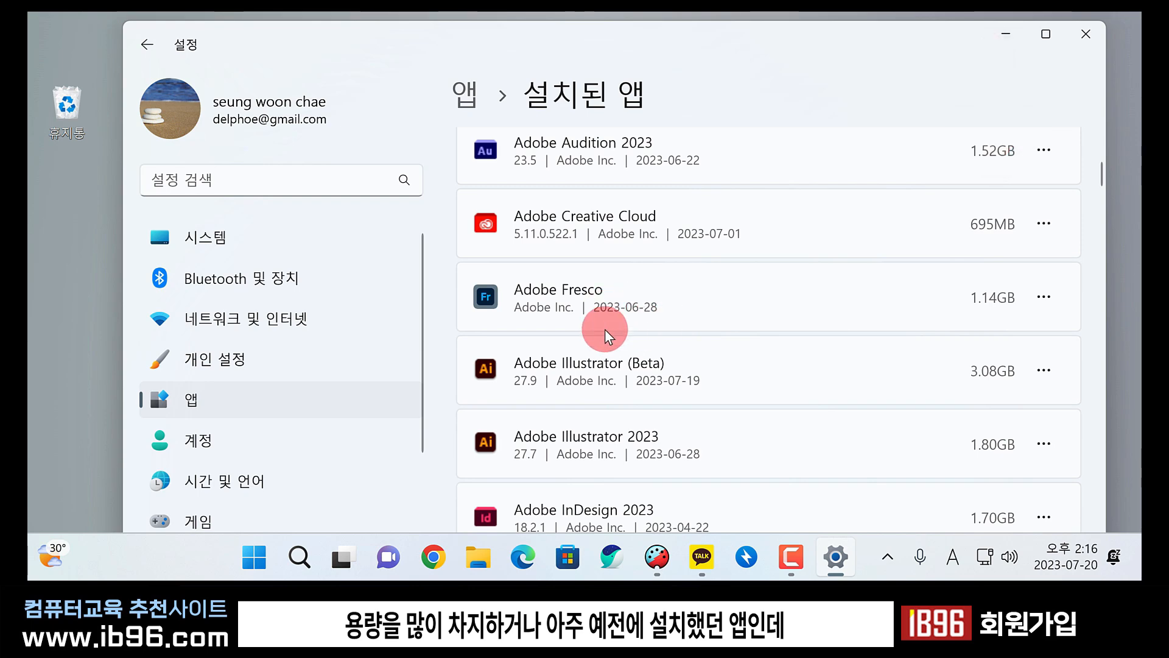
{"action": "scroll", "coordinate": [740, 370], "scroll_direction": "down", "scroll_amount": 5}
{"action": "scroll", "coordinate": [755, 368], "scroll_direction": "down", "scroll_amount": 15}
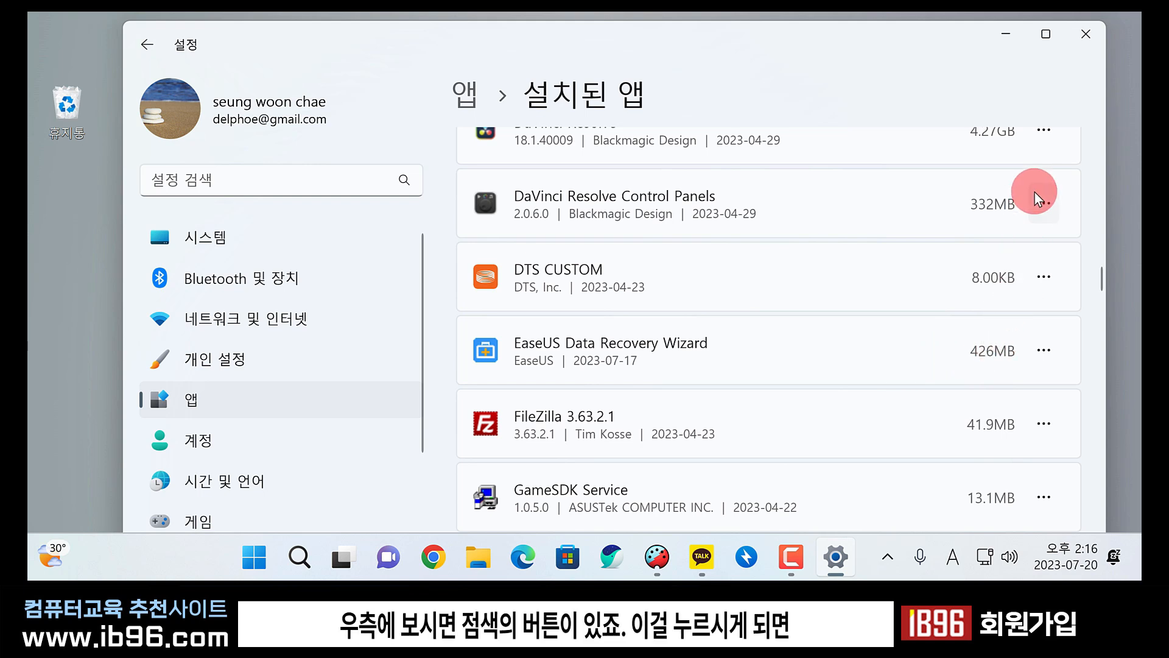
{"action": "left_click", "coordinate": [1044, 277]}
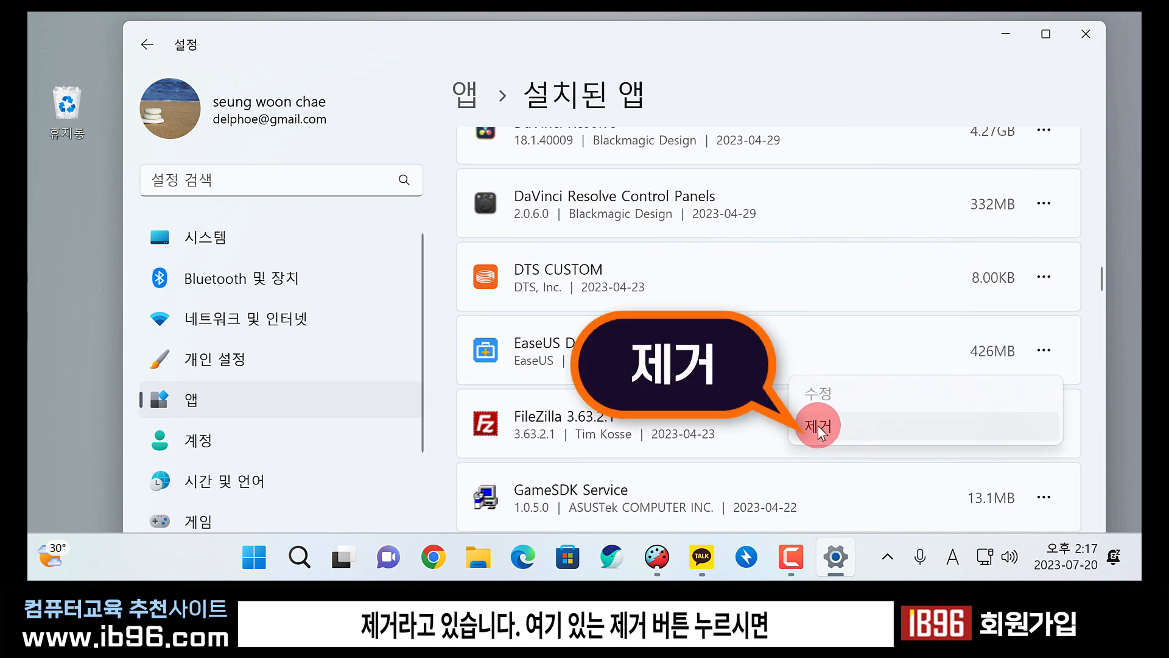
{"action": "left_click", "coordinate": [815, 427]}
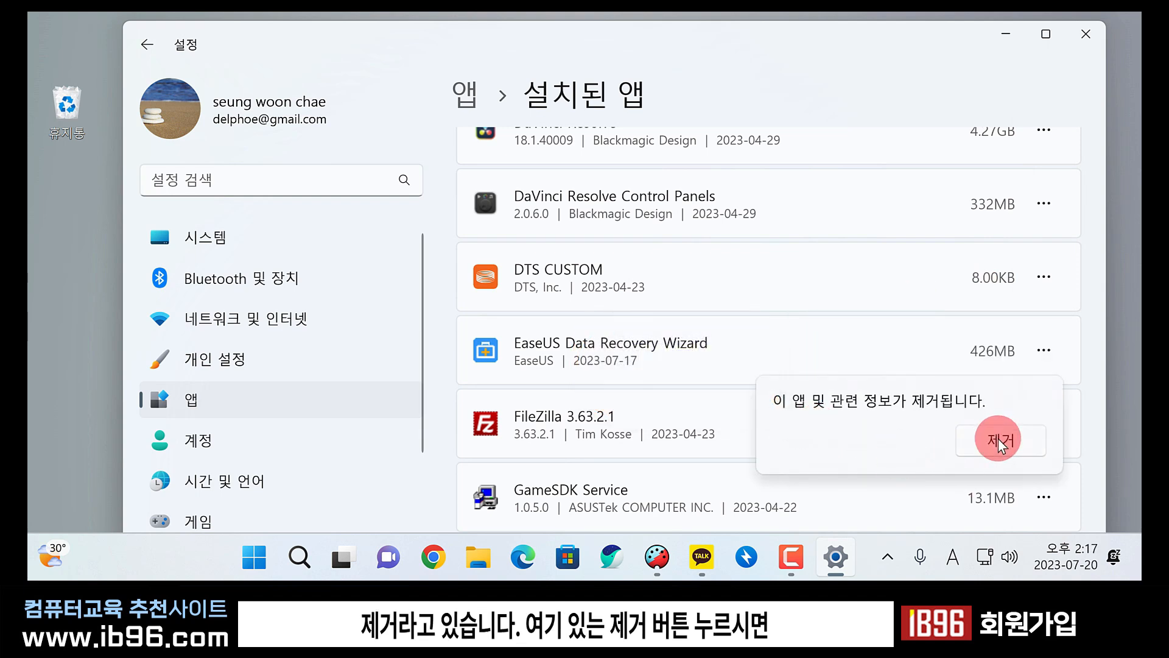
{"action": "left_click", "coordinate": [999, 441]}
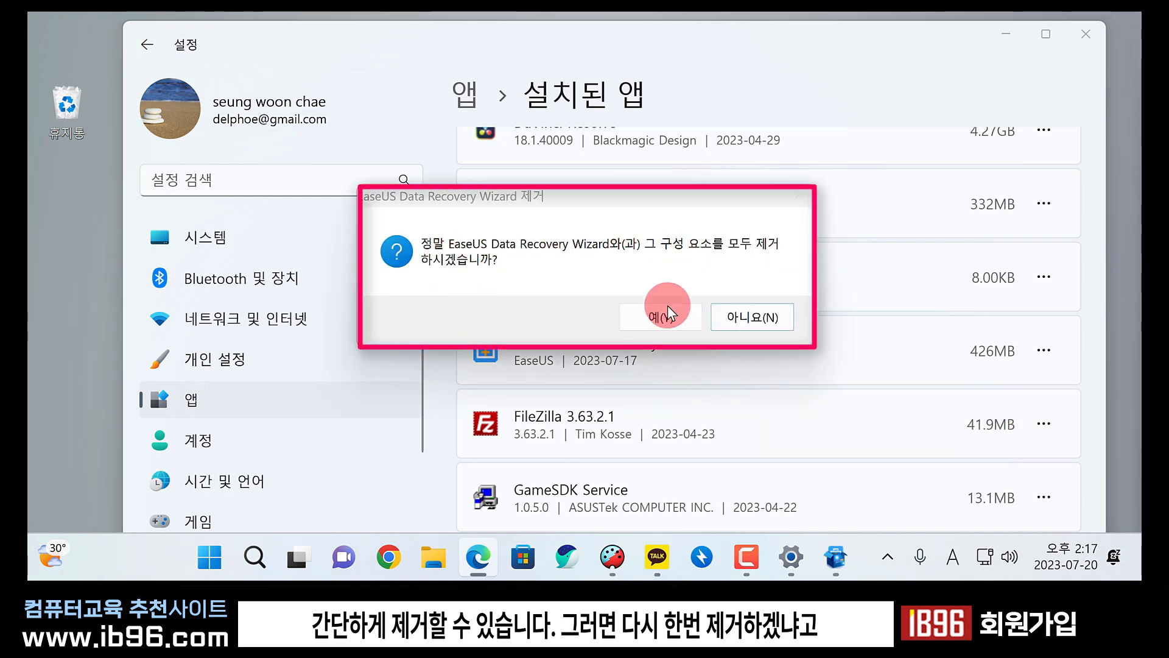
{"action": "left_click", "coordinate": [665, 318]}
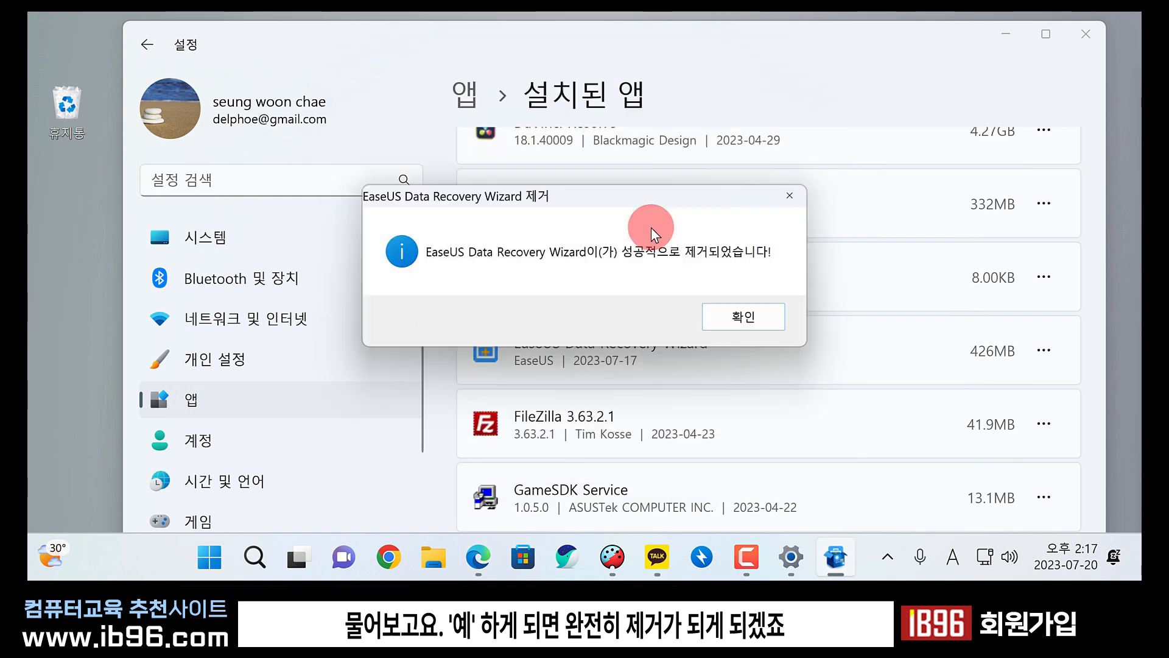
{"action": "left_click", "coordinate": [756, 314]}
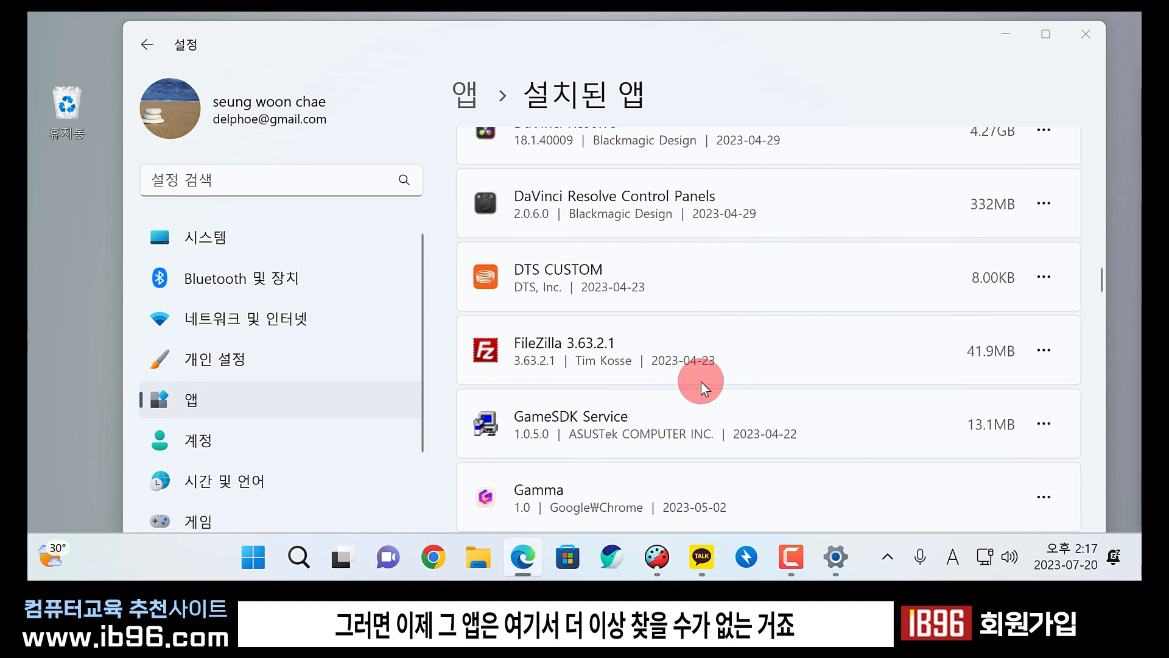
{"action": "scroll", "coordinate": [700, 385], "scroll_direction": "down", "scroll_amount": 2}
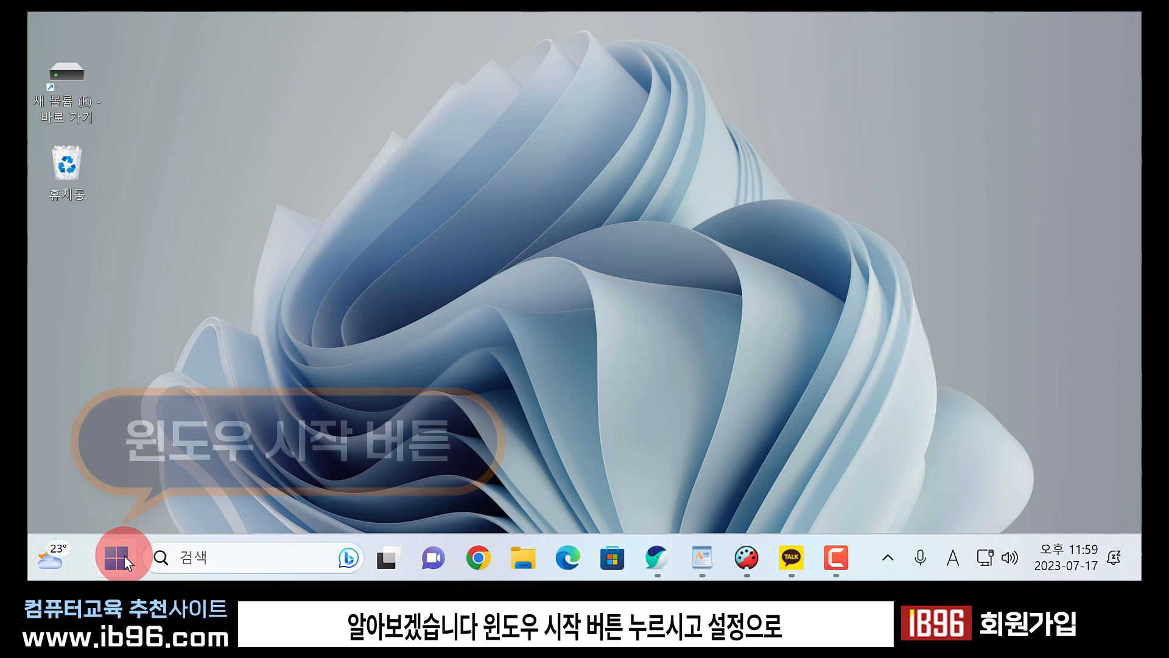
Open the 전원 page of the system settings and expand the 화면 및 절전 options.
{"action": "left_click", "coordinate": [115, 556]}
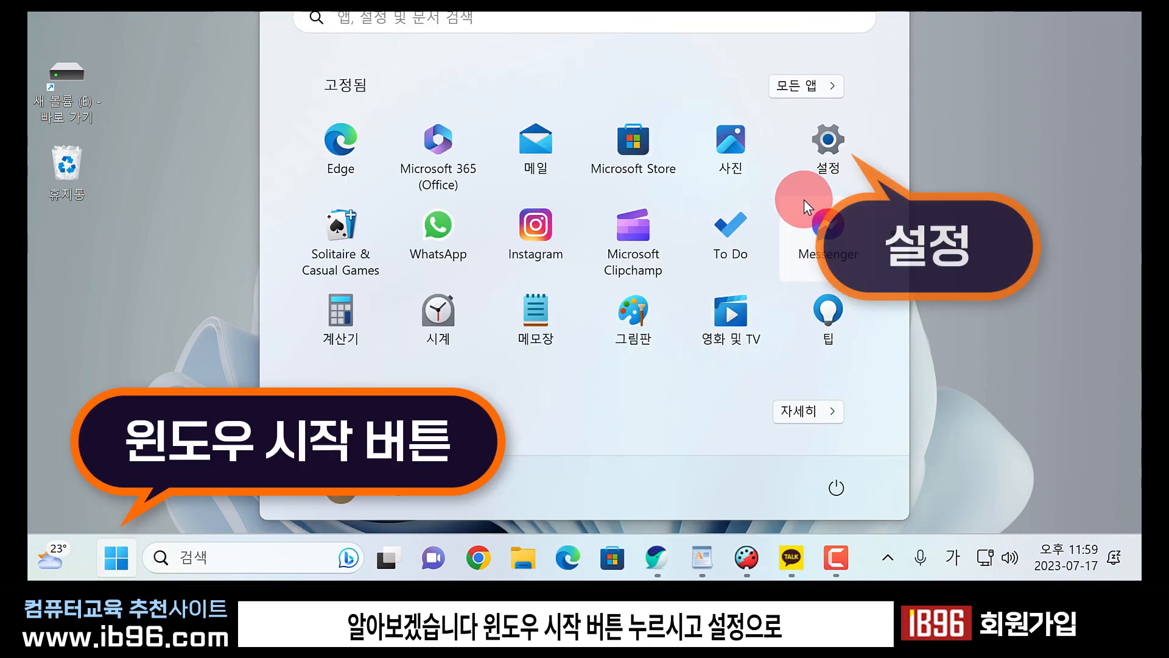
{"action": "left_click", "coordinate": [827, 155]}
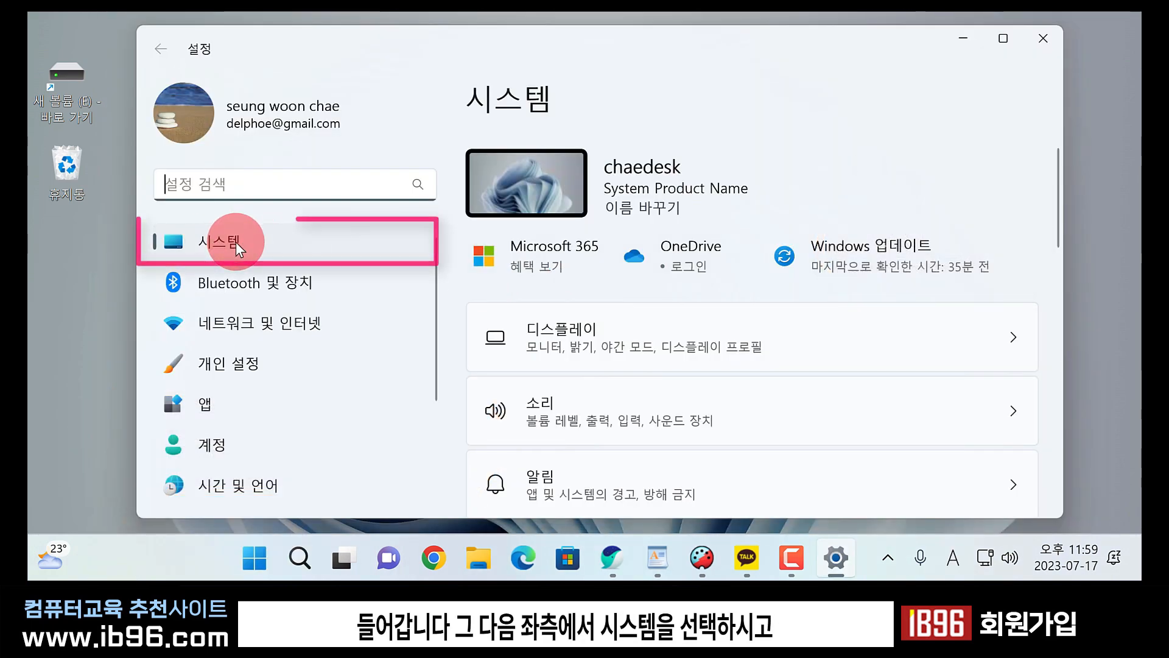
{"action": "scroll", "coordinate": [710, 349], "scroll_direction": "down", "scroll_amount": 4}
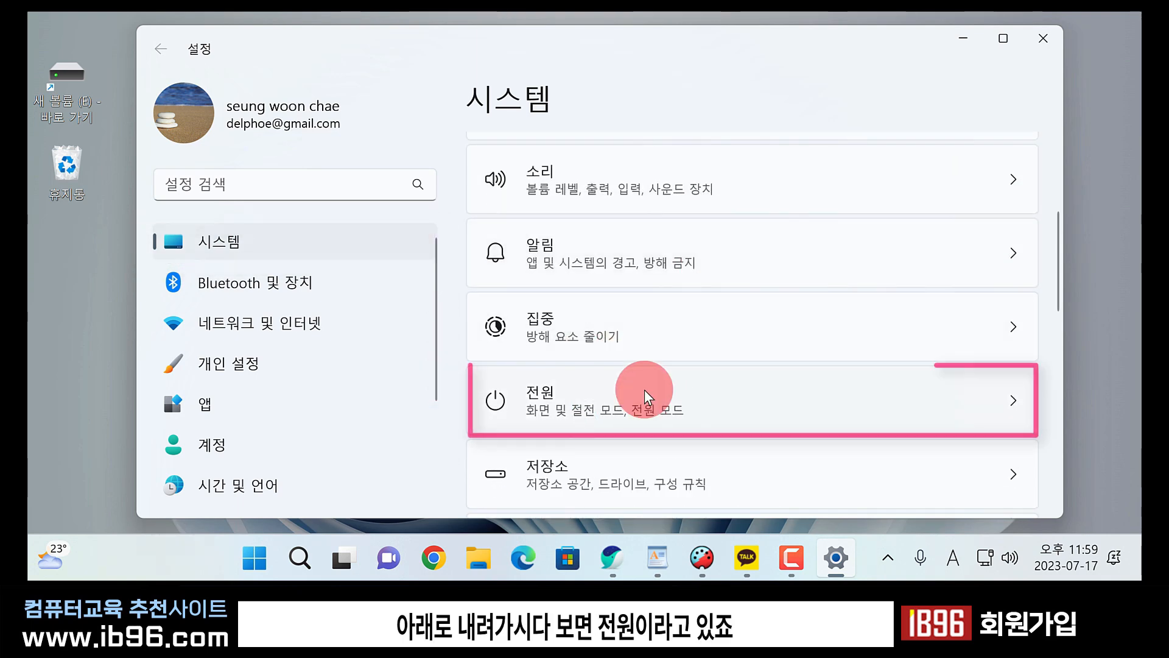
{"action": "left_click", "coordinate": [670, 399]}
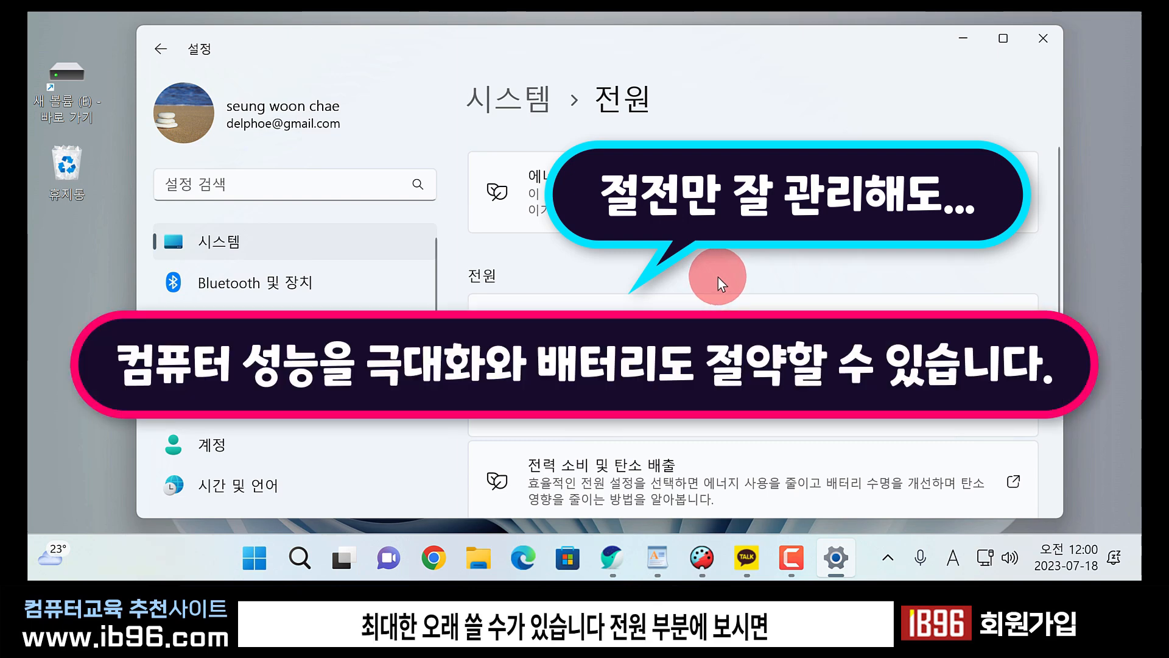
{"action": "scroll", "coordinate": [483, 233], "scroll_direction": "down", "scroll_amount": 1}
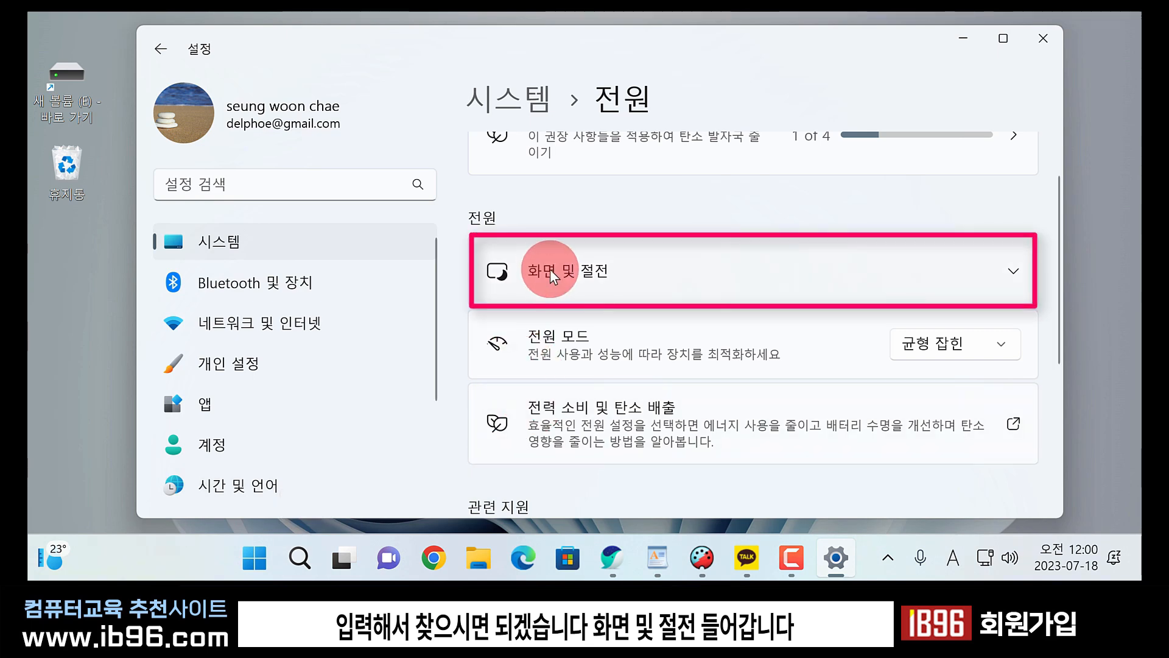
{"action": "left_click", "coordinate": [601, 277]}
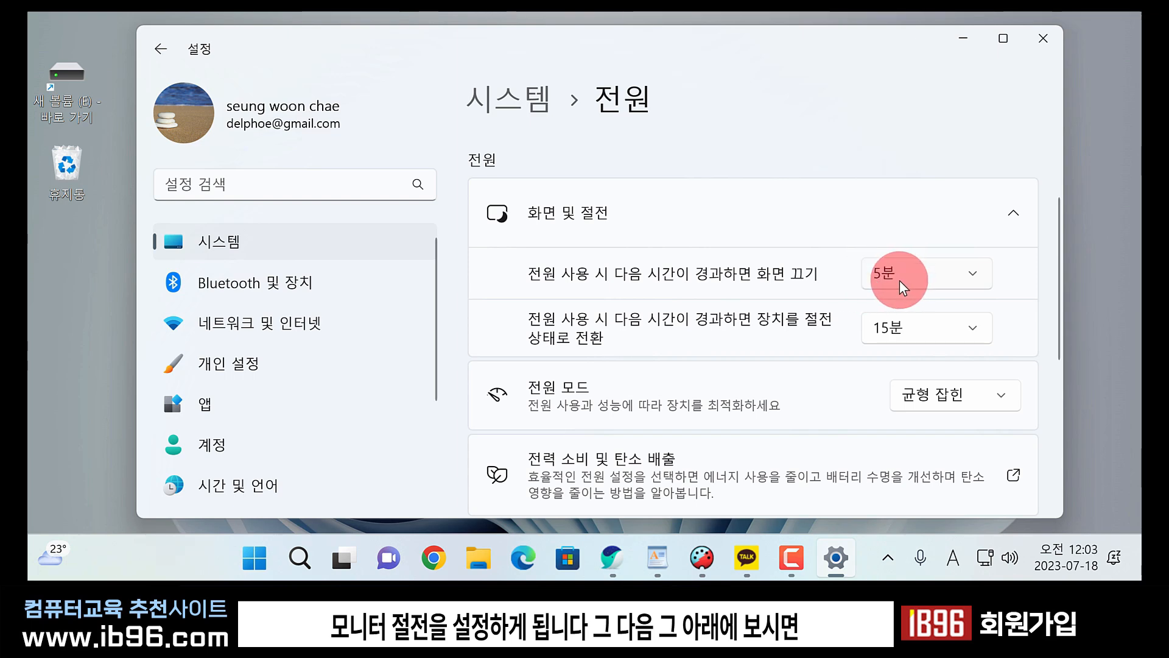
View the 전원 모드 choices and the screen-off time choices down to 안 함 without changing them, and close Settings.
{"action": "scroll", "coordinate": [900, 281], "scroll_direction": "down", "scroll_amount": 2}
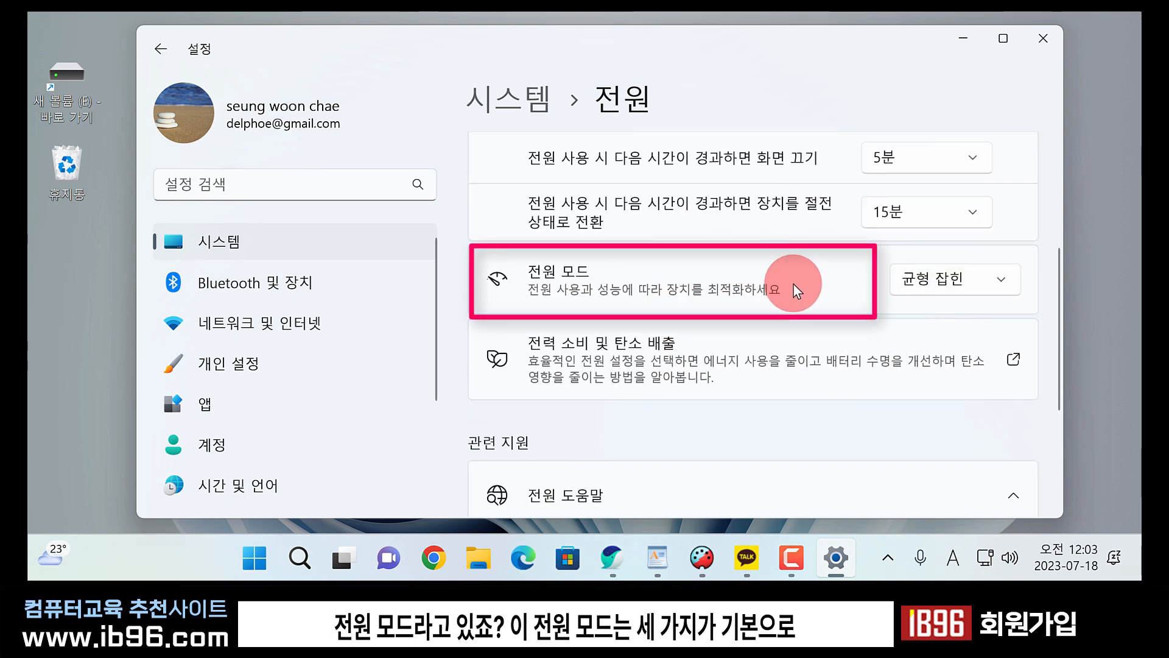
{"action": "left_click", "coordinate": [999, 276]}
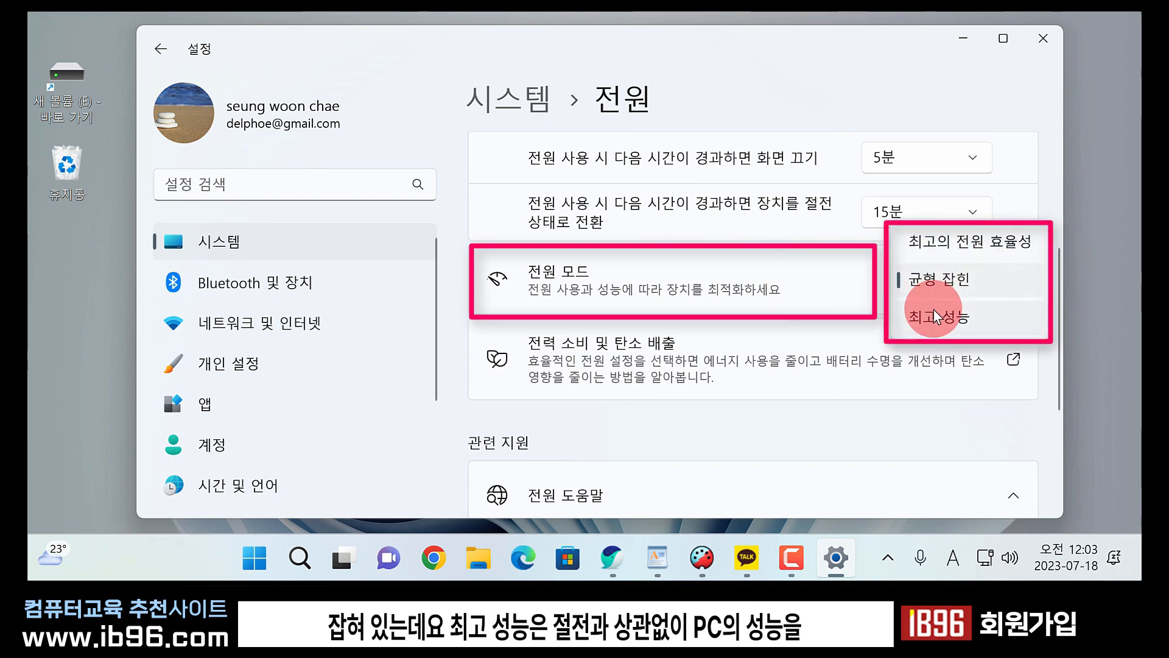
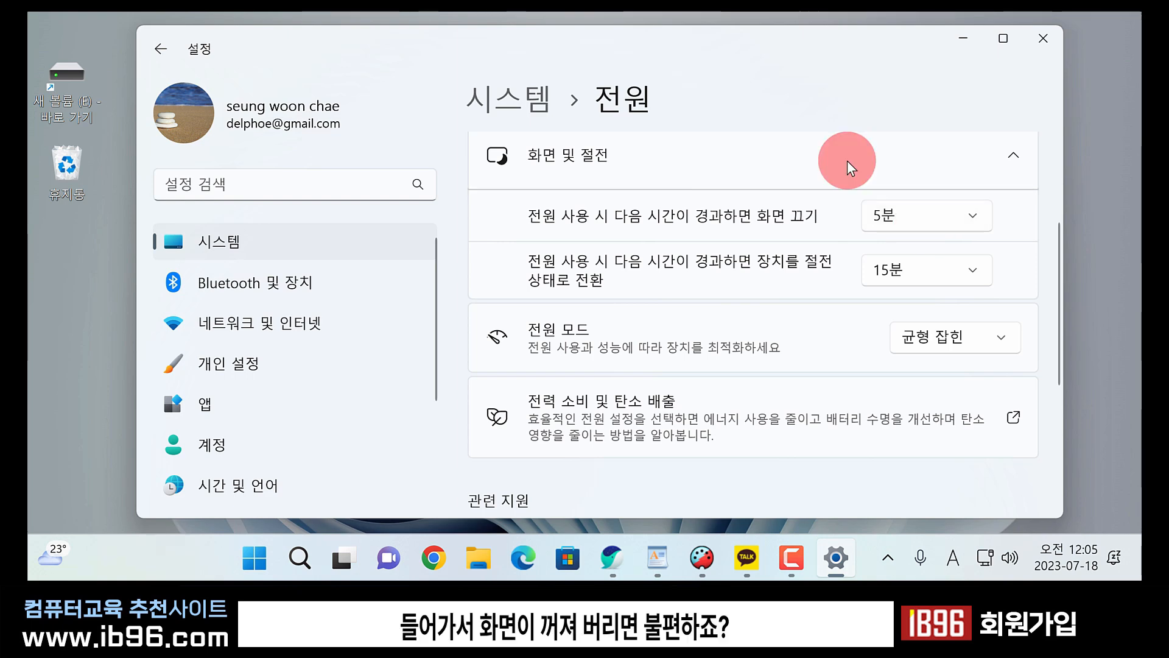
{"action": "left_click", "coordinate": [907, 215]}
{"action": "scroll", "coordinate": [898, 256], "scroll_direction": "down", "scroll_amount": 3}
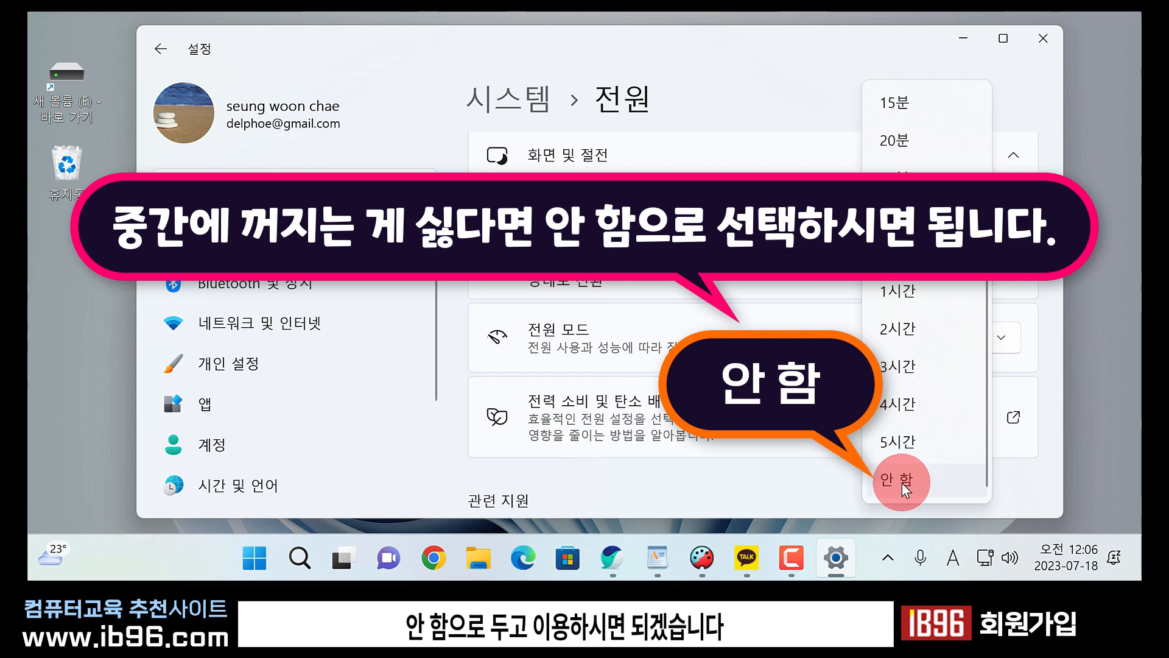
{"action": "left_click", "coordinate": [731, 98]}
{"action": "scroll", "coordinate": [827, 393], "scroll_direction": "down", "scroll_amount": 3}
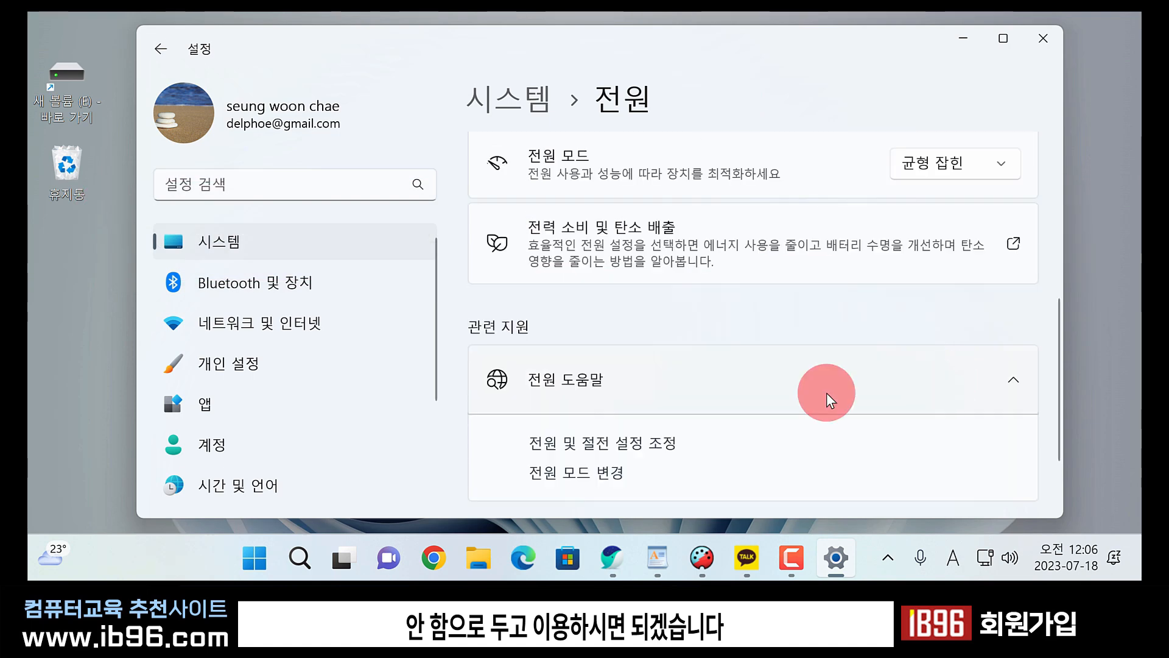
{"action": "left_click", "coordinate": [1044, 39]}
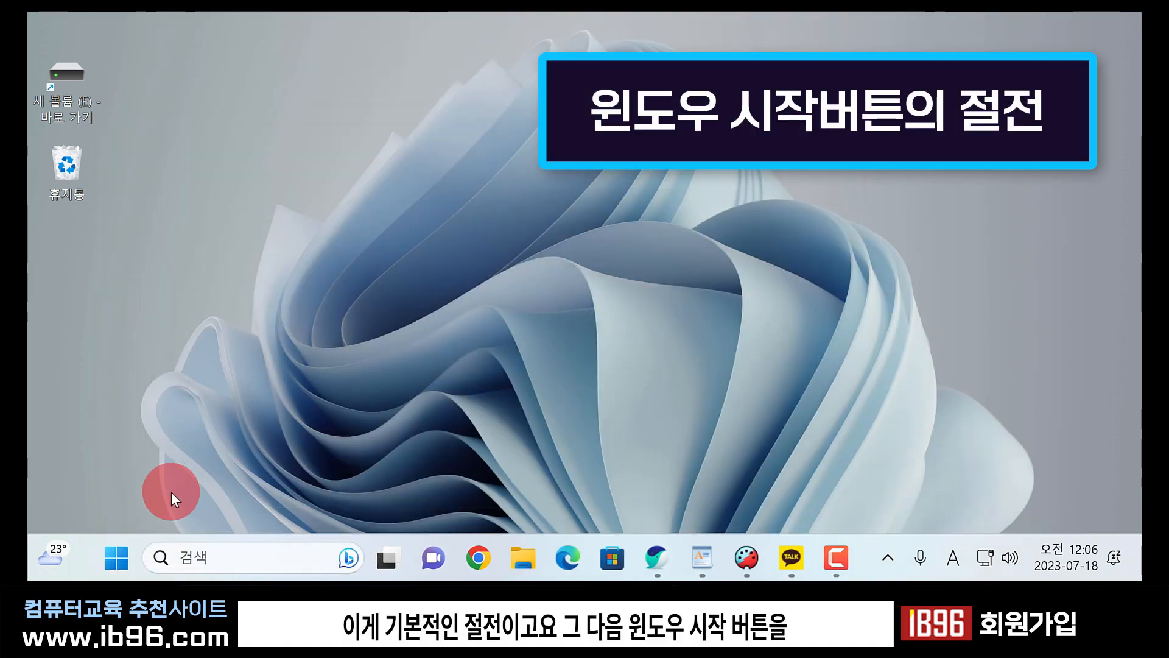
Show the power options of the Start menu to view the 절전 choice.
{"action": "left_click", "coordinate": [118, 562]}
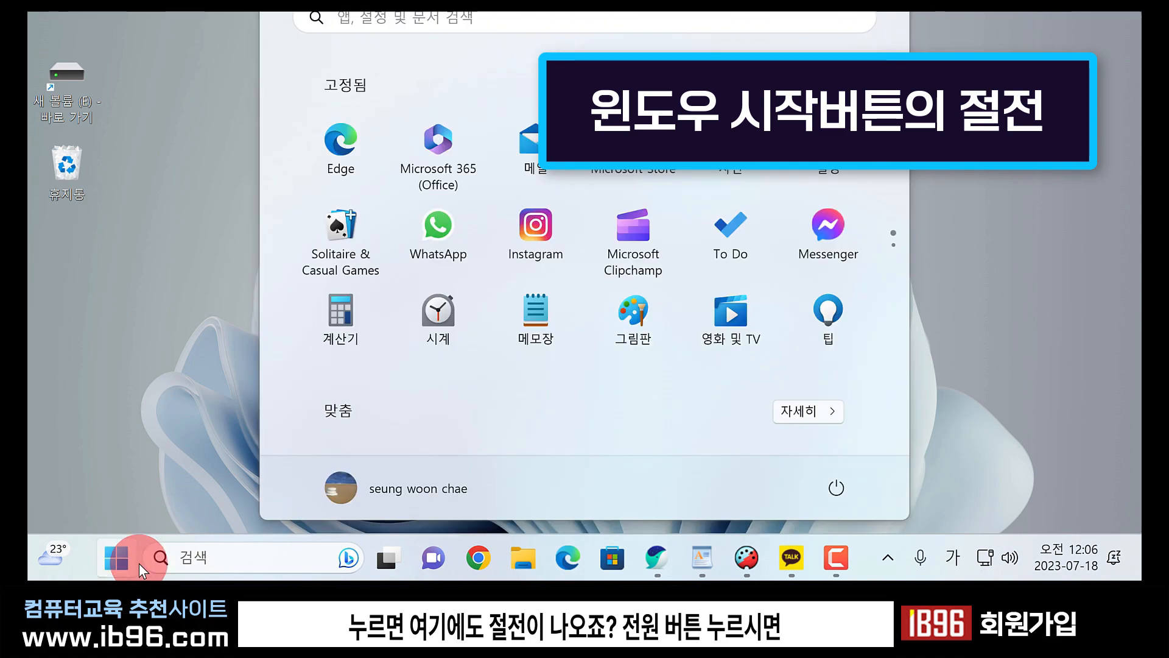
{"action": "left_click", "coordinate": [841, 488]}
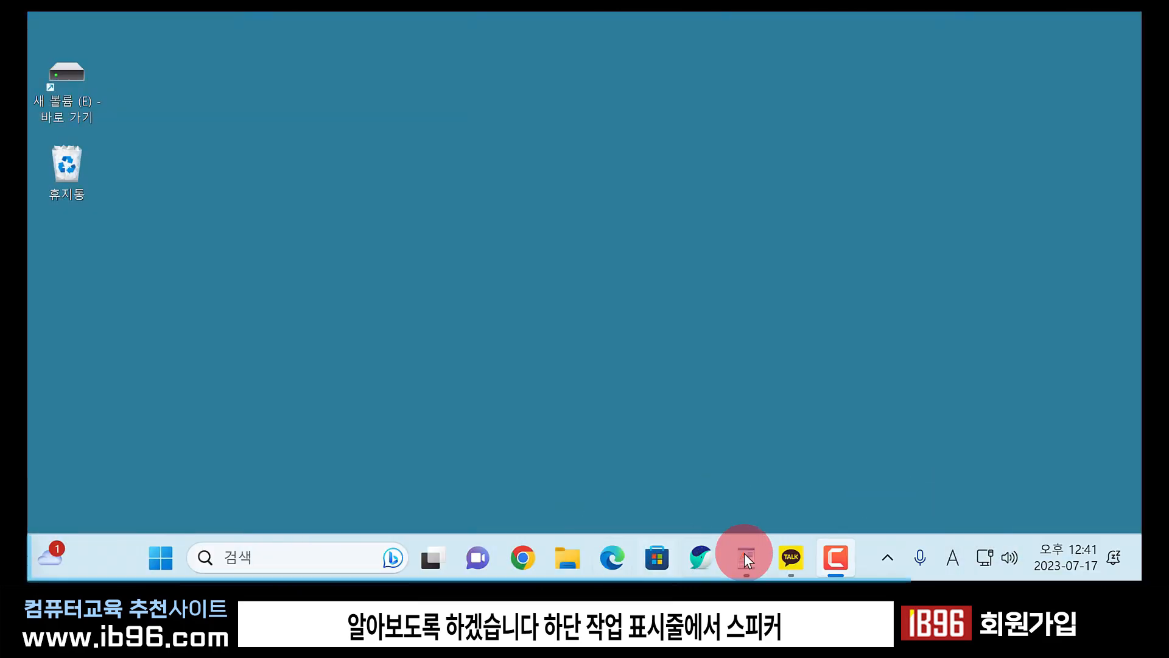
Adjust the speaker volume slightly in the quick settings and open the 사운드 출력 device list.
{"action": "left_click", "coordinate": [1014, 555]}
{"action": "mouse_move", "coordinate": [1067, 432]}
{"action": "left_mouse_down"}
{"action": "mouse_move", "coordinate": [940, 446]}
{"action": "mouse_move", "coordinate": [924, 437]}
{"action": "mouse_move", "coordinate": [1056, 439]}
{"action": "mouse_move", "coordinate": [952, 436]}
{"action": "mouse_move", "coordinate": [1045, 437]}
{"action": "left_mouse_up"}
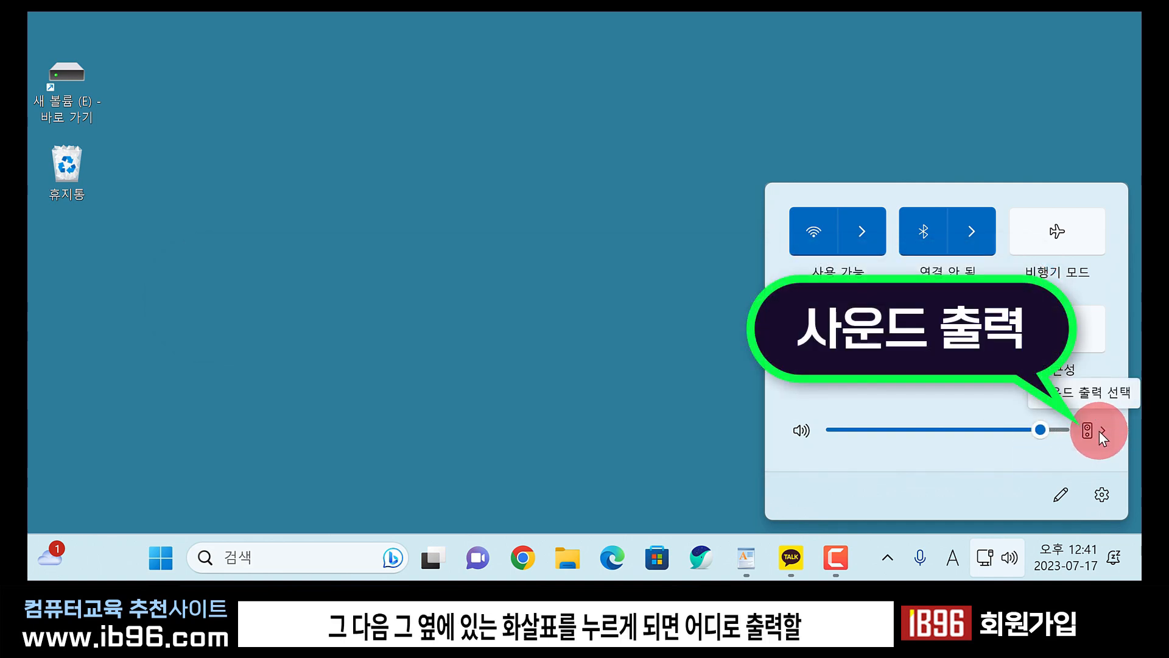
{"action": "left_click", "coordinate": [1101, 431]}
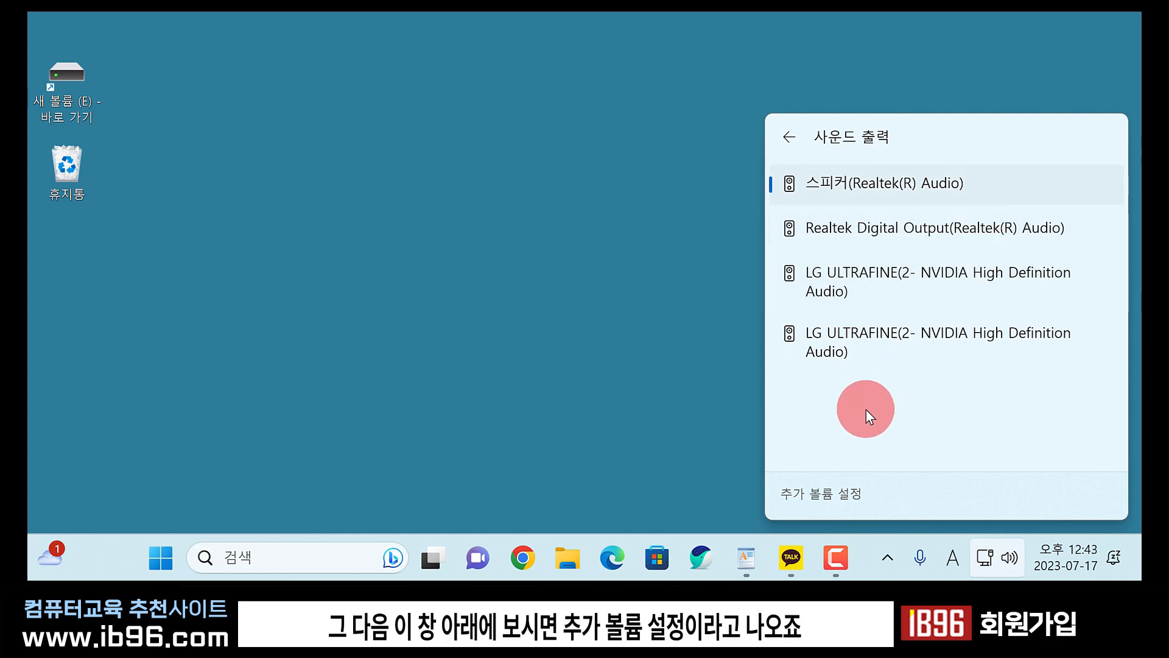
Open the 시스템 > 소리 settings page through 추가 볼륨 설정 and dismiss the Start menu over it.
{"action": "left_click", "coordinate": [815, 505]}
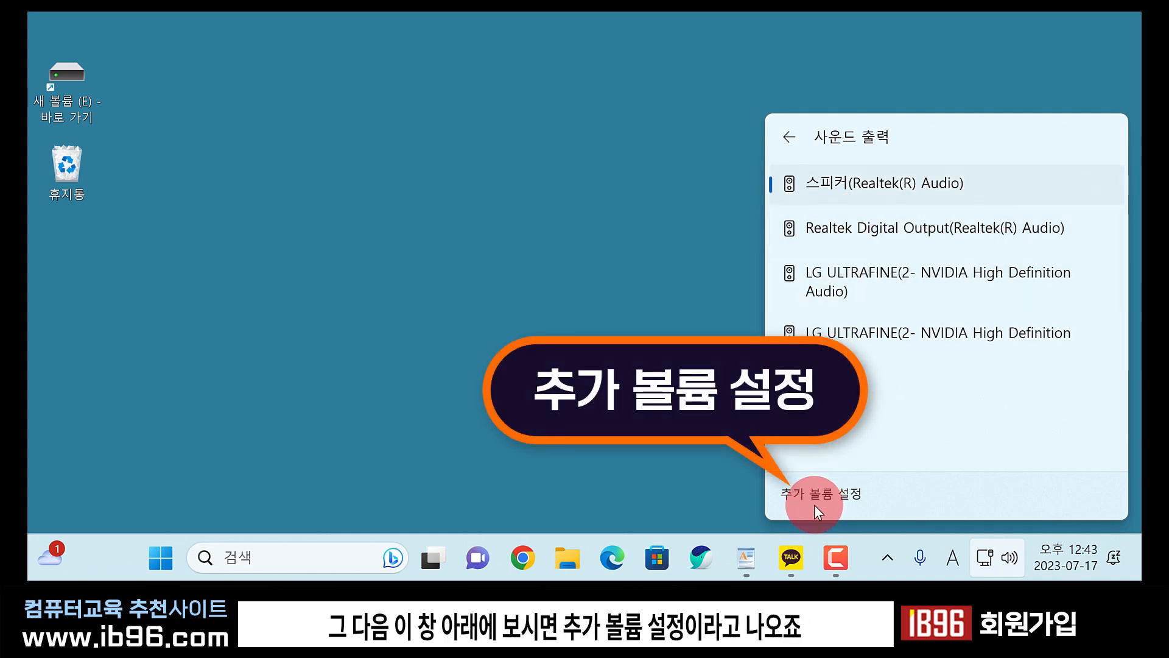
{"action": "left_click", "coordinate": [850, 494]}
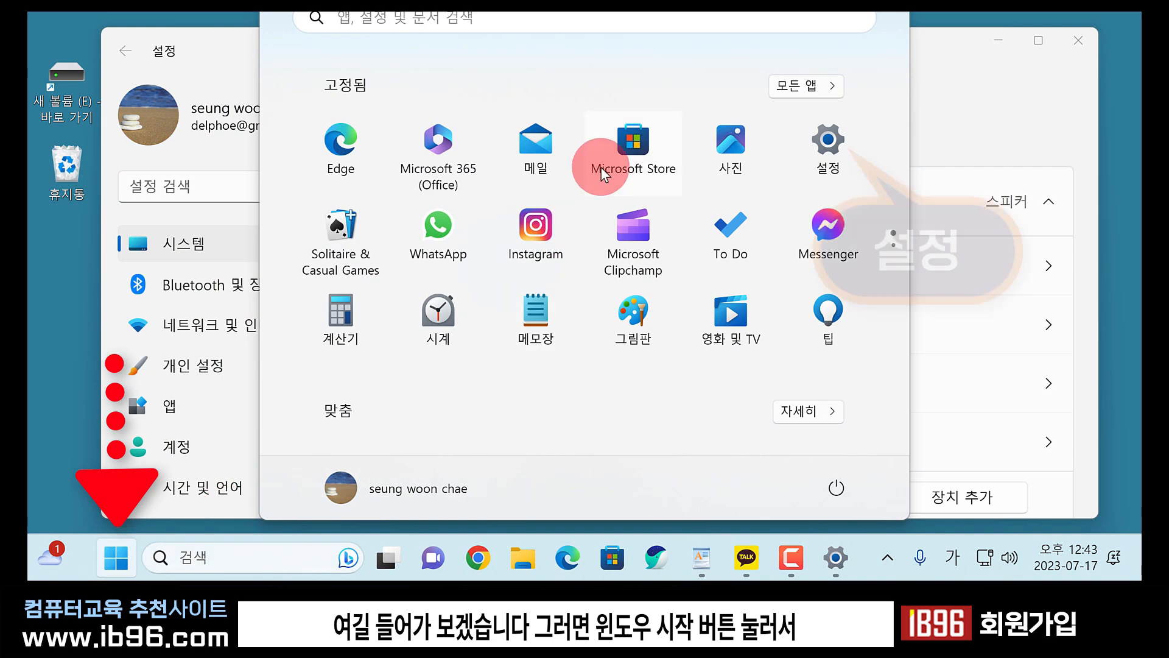
{"action": "left_click", "coordinate": [945, 46]}
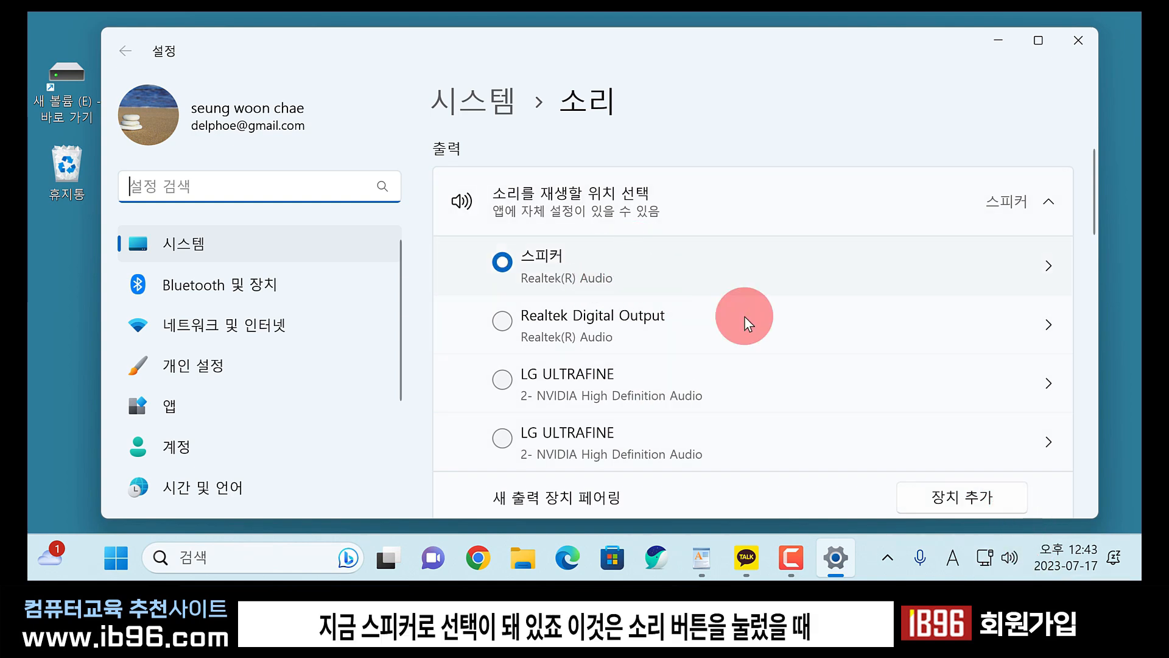
Compare the sound output choices in the quick settings with the 소리 page, and close the quick settings.
{"action": "left_click", "coordinate": [1016, 562]}
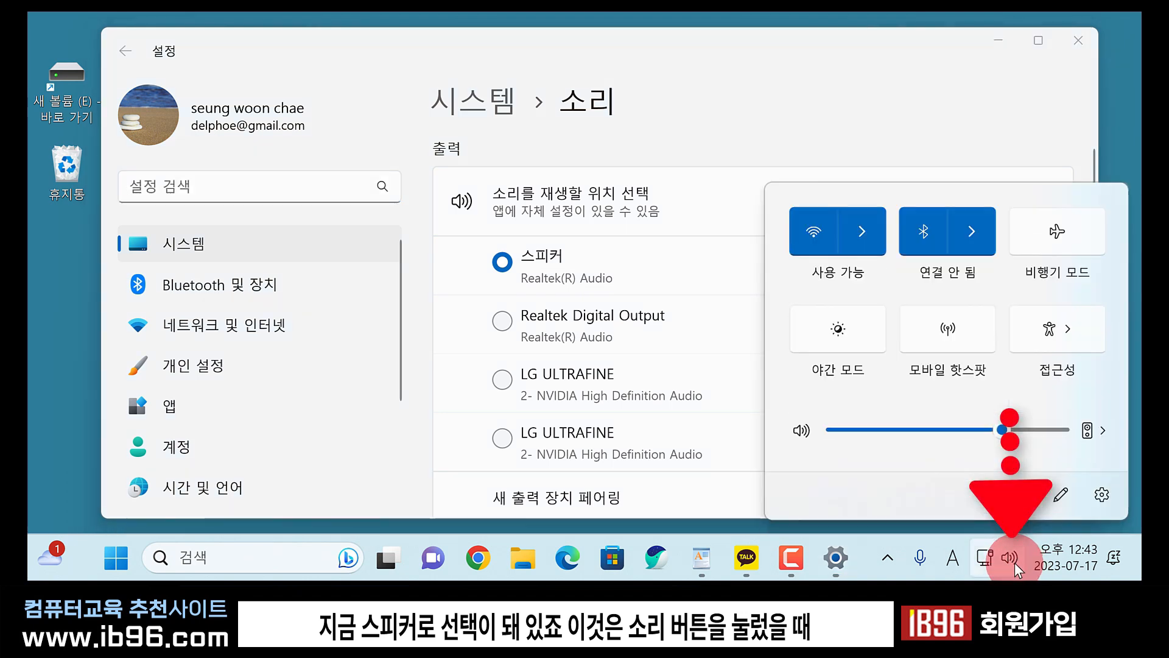
{"action": "left_click", "coordinate": [1095, 432]}
{"action": "left_click", "coordinate": [789, 44]}
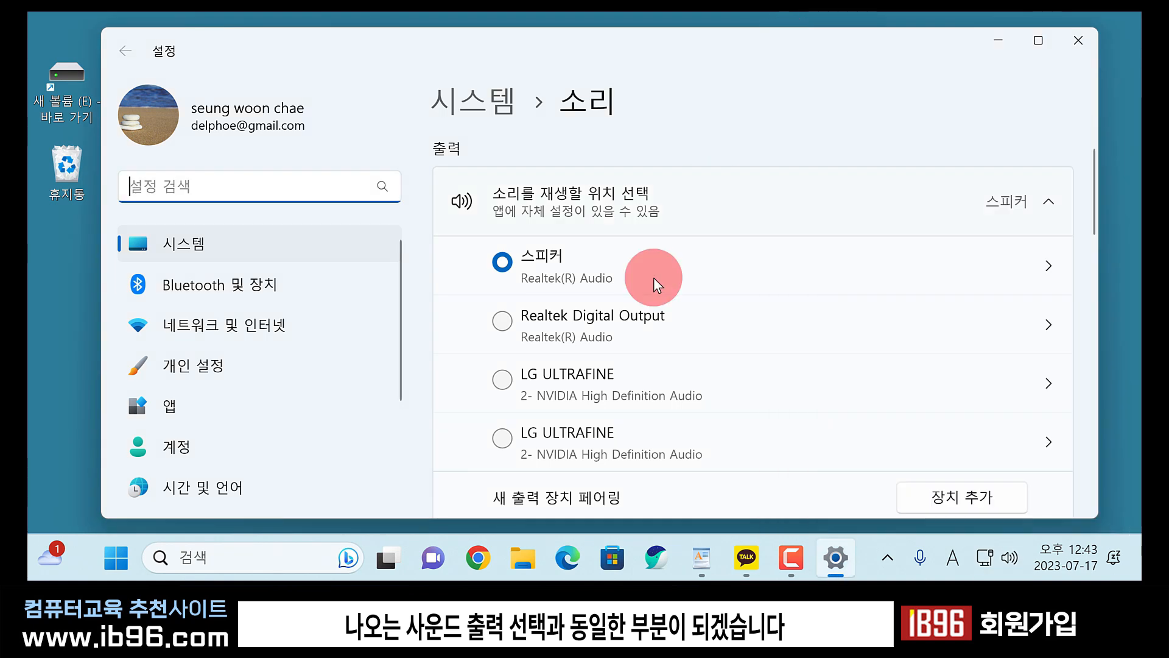
Review the output volume and 모노 오디오 options on the 소리 page, continuing to the 입력 microphone section.
{"action": "scroll", "coordinate": [650, 321], "scroll_direction": "down", "scroll_amount": 1}
{"action": "scroll", "coordinate": [651, 319], "scroll_direction": "down", "scroll_amount": 4}
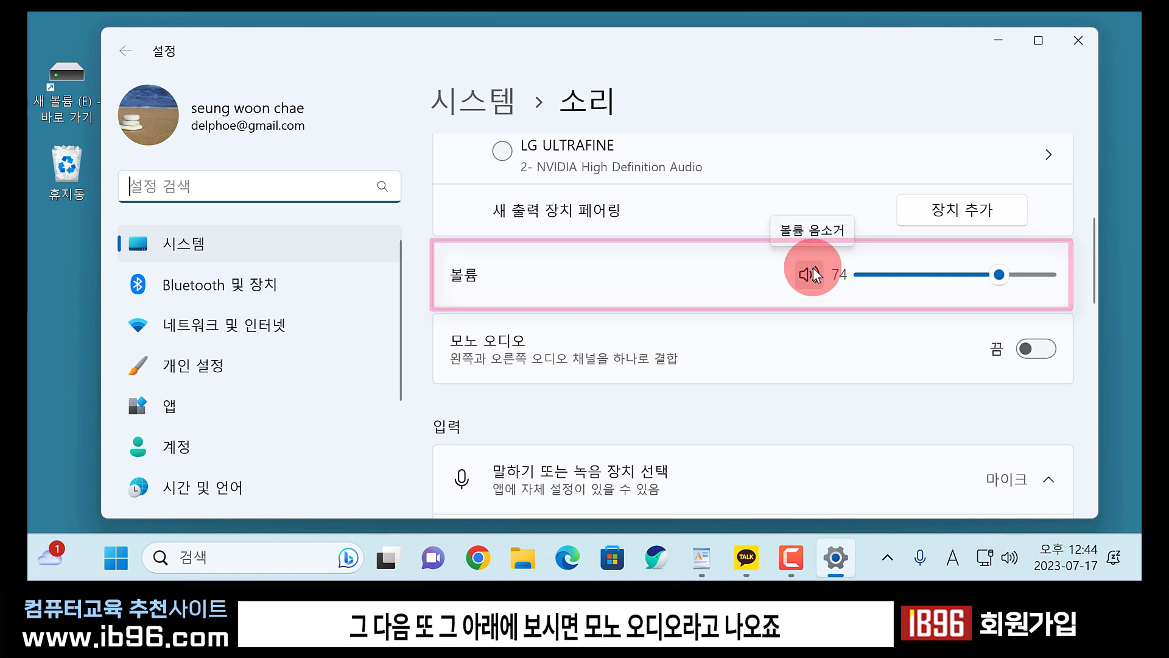
{"action": "scroll", "coordinate": [813, 268], "scroll_direction": "down", "scroll_amount": 1}
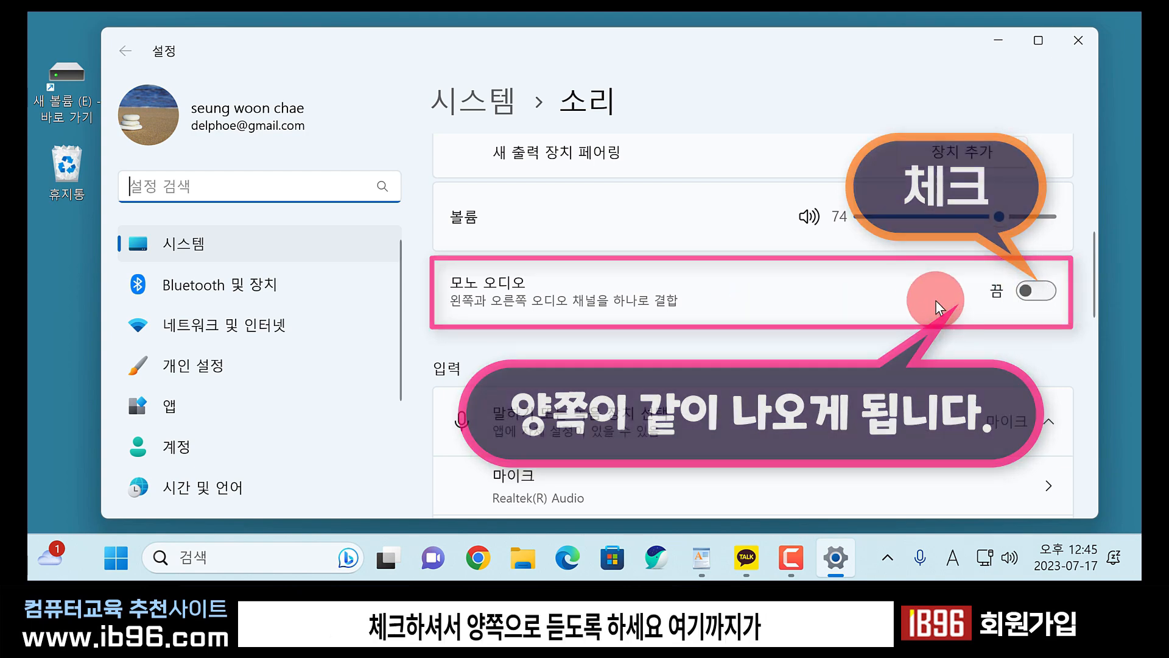
{"action": "scroll", "coordinate": [543, 254], "scroll_direction": "up", "scroll_amount": 4}
{"action": "scroll", "coordinate": [543, 254], "scroll_direction": "down", "scroll_amount": 7}
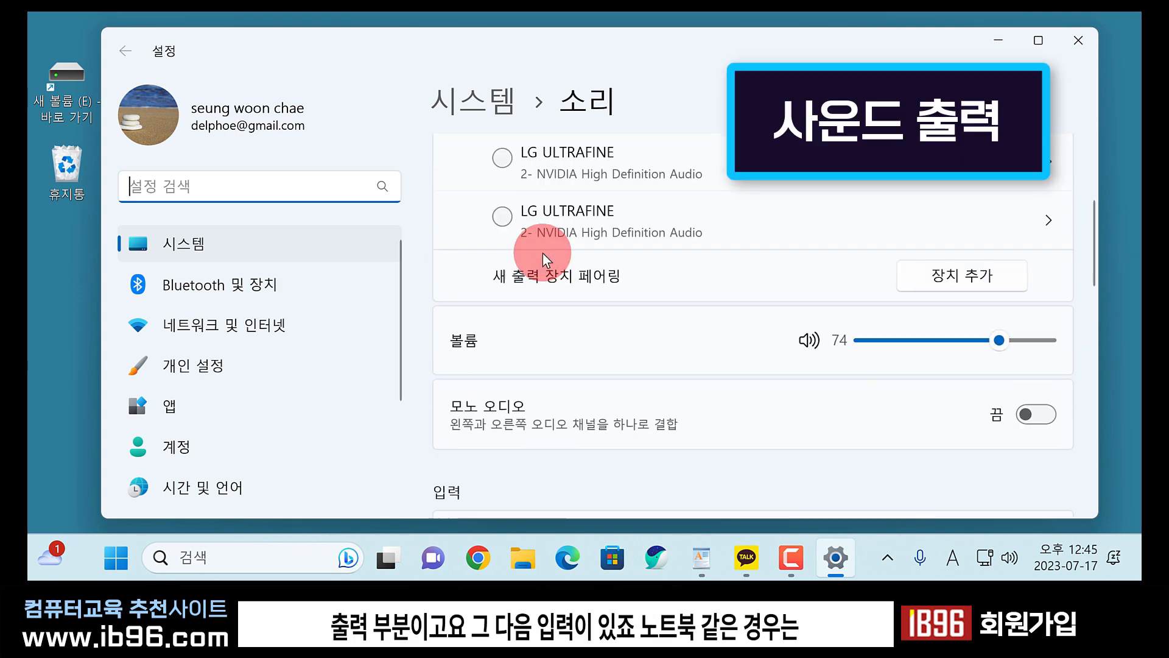
{"action": "scroll", "coordinate": [543, 254], "scroll_direction": "down", "scroll_amount": 2}
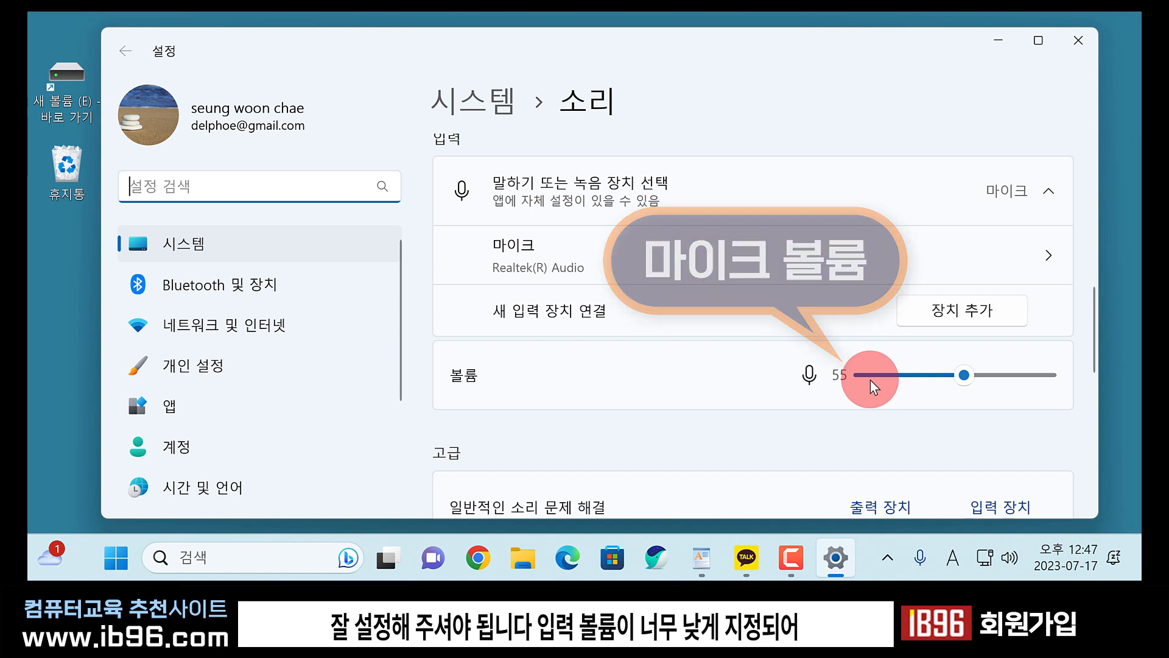
Try microphone input volumes of 23 and 84, and set the level to 79.
{"action": "left_click_drag", "start_coordinate": [963, 375], "coordinate": [906, 386]}
{"action": "mouse_move", "coordinate": [902, 381]}
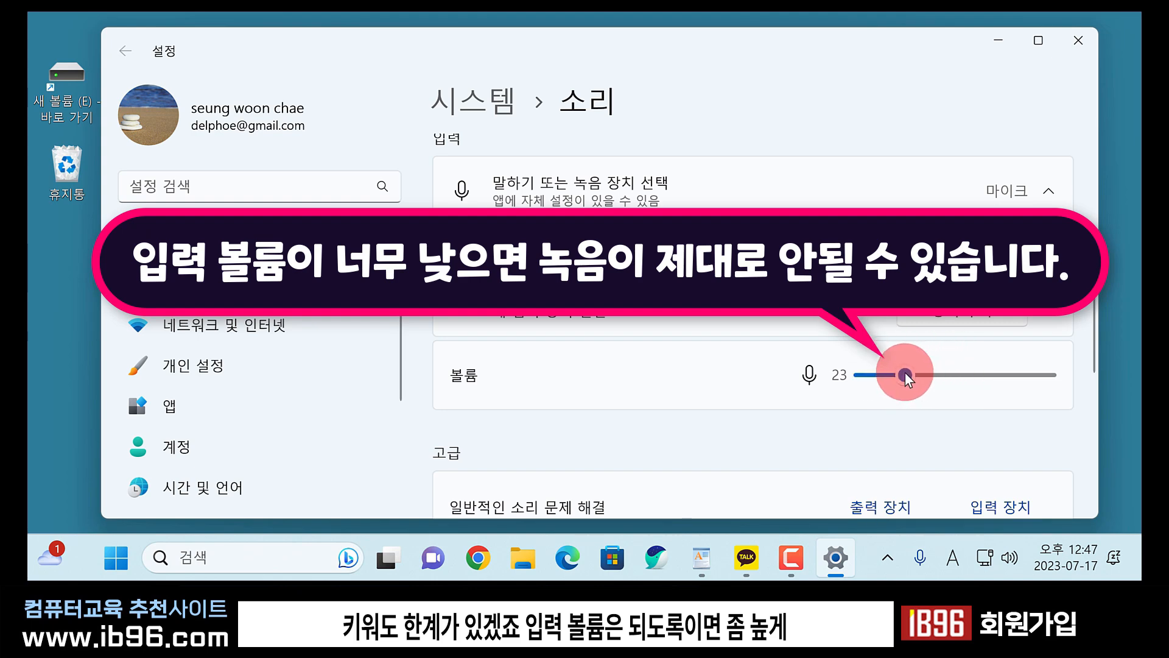
{"action": "left_click_drag", "start_coordinate": [906, 375], "coordinate": [1019, 386]}
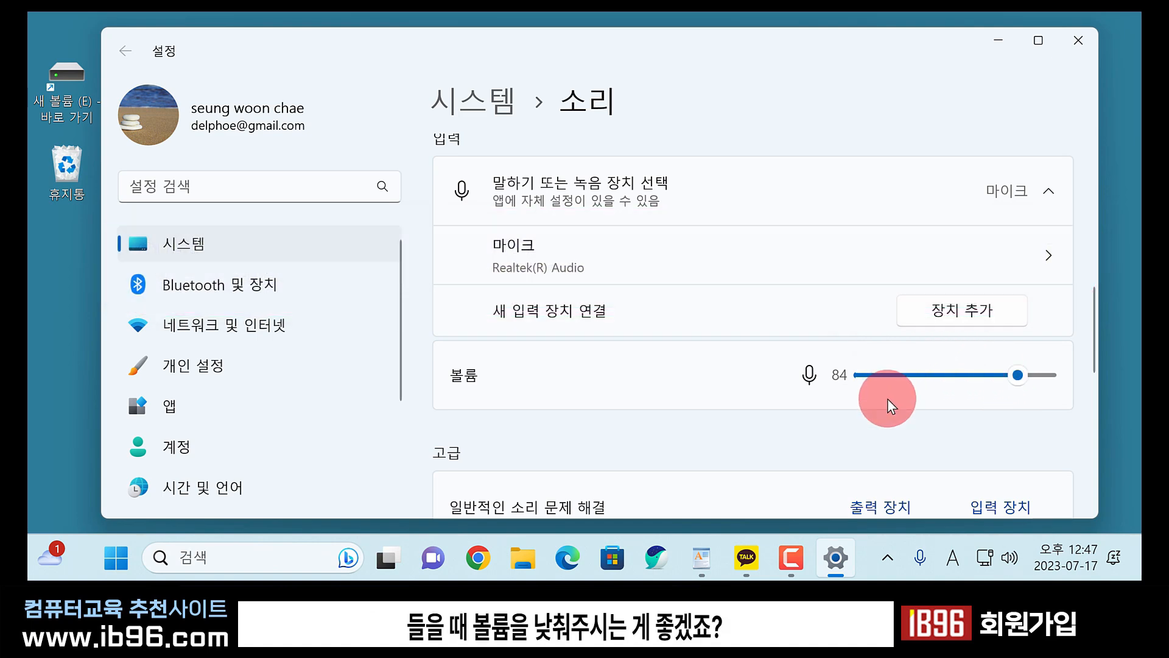
{"action": "mouse_move", "coordinate": [1021, 375]}
{"action": "left_mouse_down"}
{"action": "mouse_move", "coordinate": [997, 380]}
{"action": "mouse_move", "coordinate": [1039, 373]}
{"action": "mouse_move", "coordinate": [1011, 380]}
{"action": "left_mouse_up"}
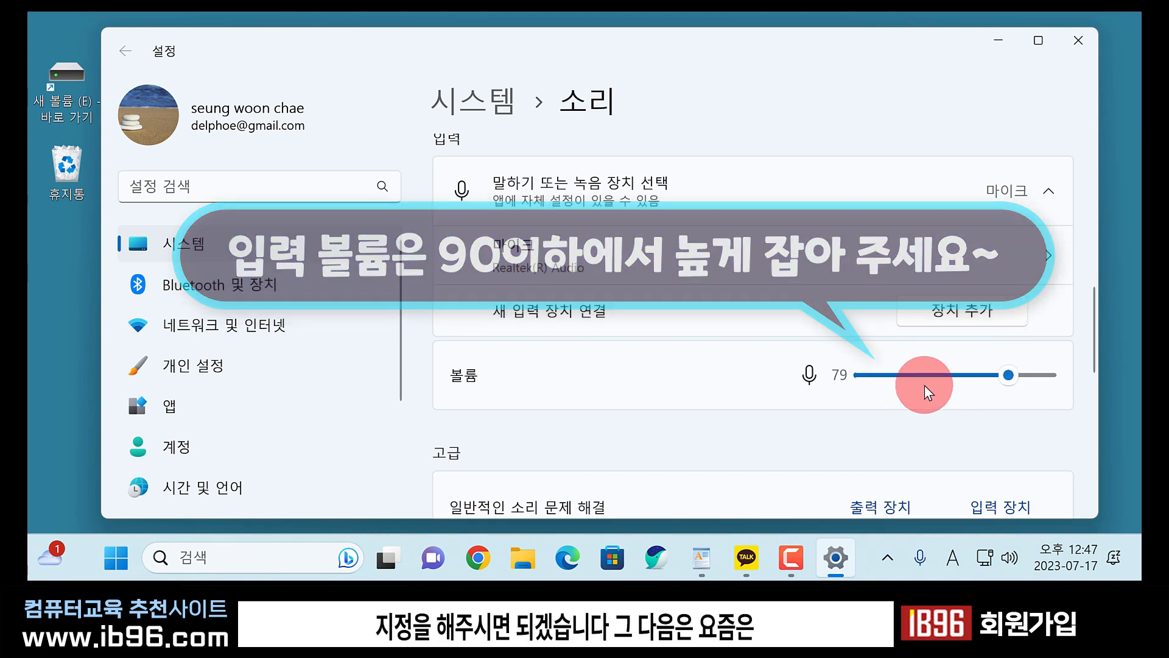
Open the 장치 page under the Bluetooth 및 장치 settings.
{"action": "scroll", "coordinate": [653, 308], "scroll_direction": "up", "scroll_amount": 5}
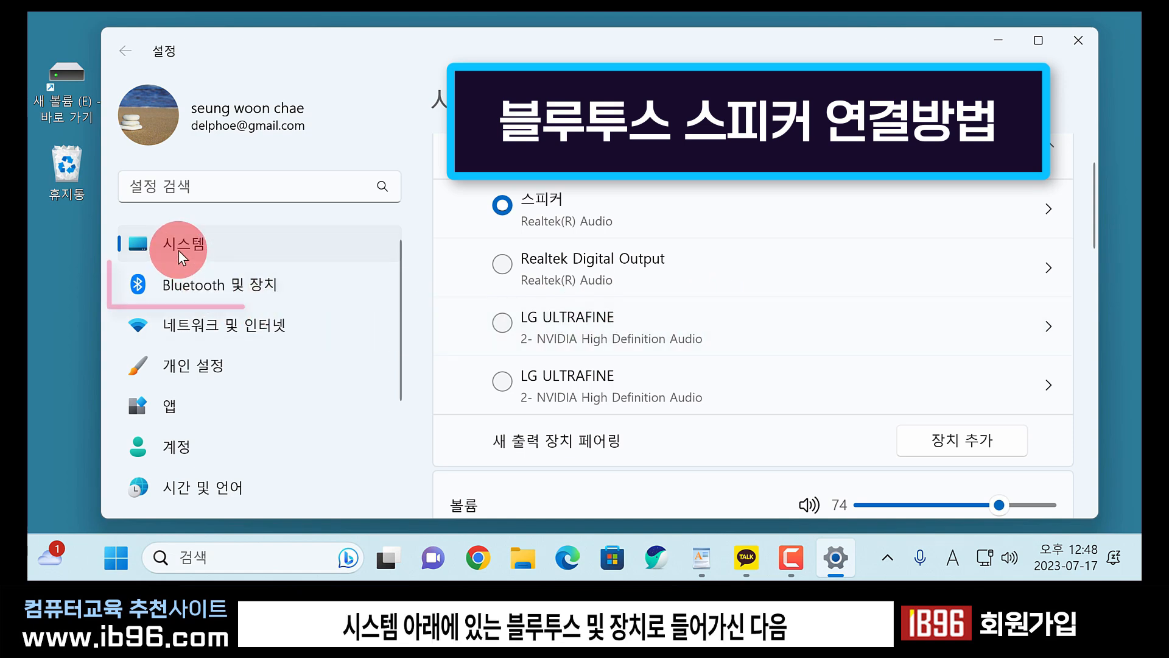
{"action": "left_click", "coordinate": [234, 286]}
{"action": "scroll", "coordinate": [598, 191], "scroll_direction": "down", "scroll_amount": 5}
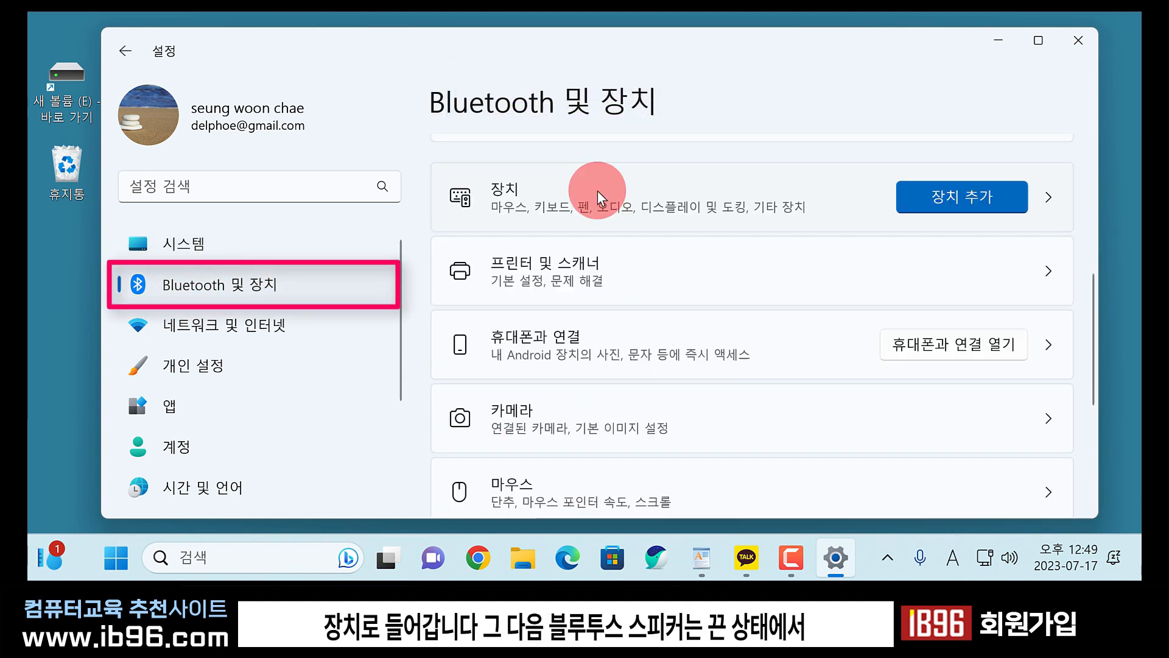
{"action": "left_click", "coordinate": [595, 200]}
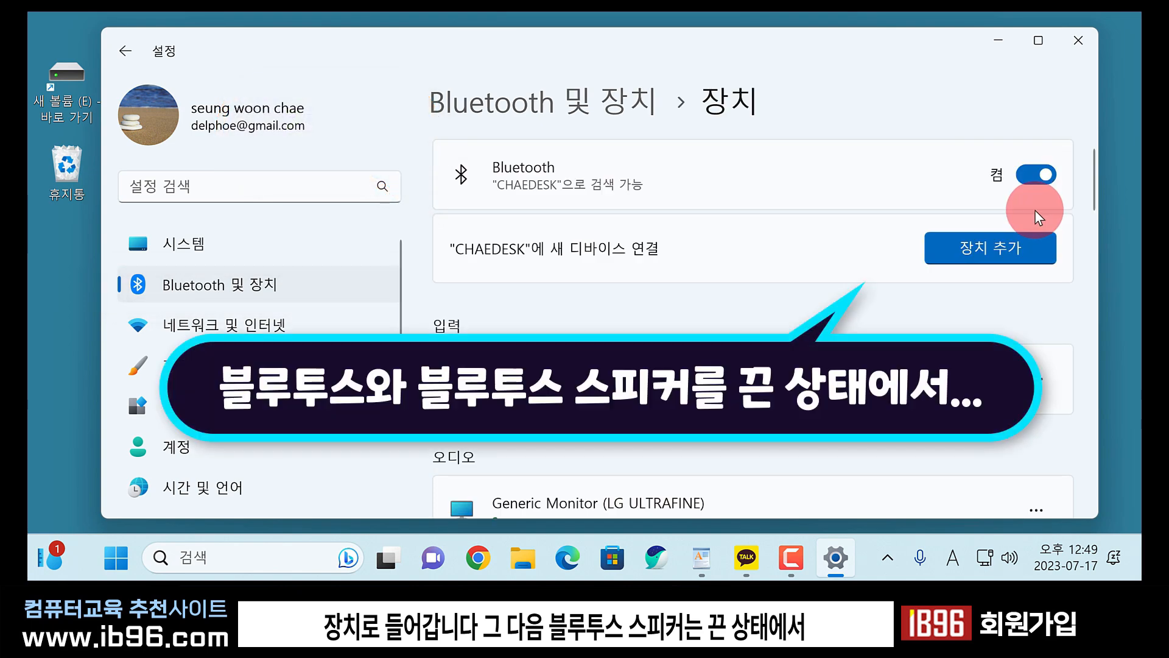
Turn Bluetooth off and back on to reconnect a speaker, and return to the 시스템 settings page.
{"action": "left_click", "coordinate": [1022, 173]}
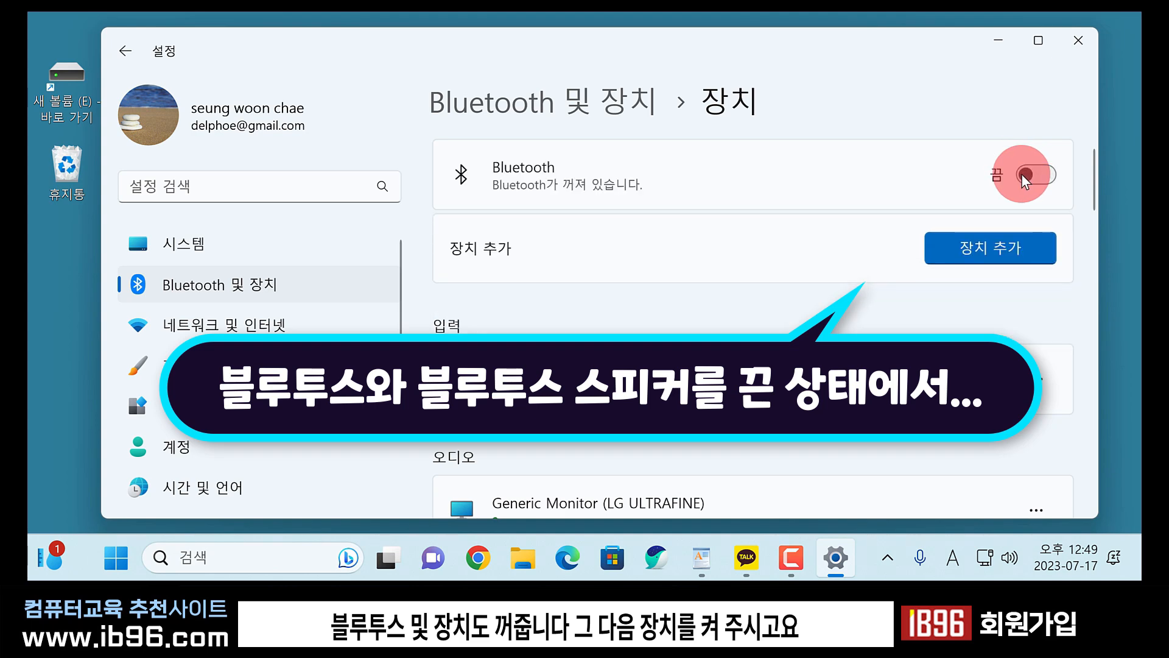
{"action": "left_click", "coordinate": [1046, 177]}
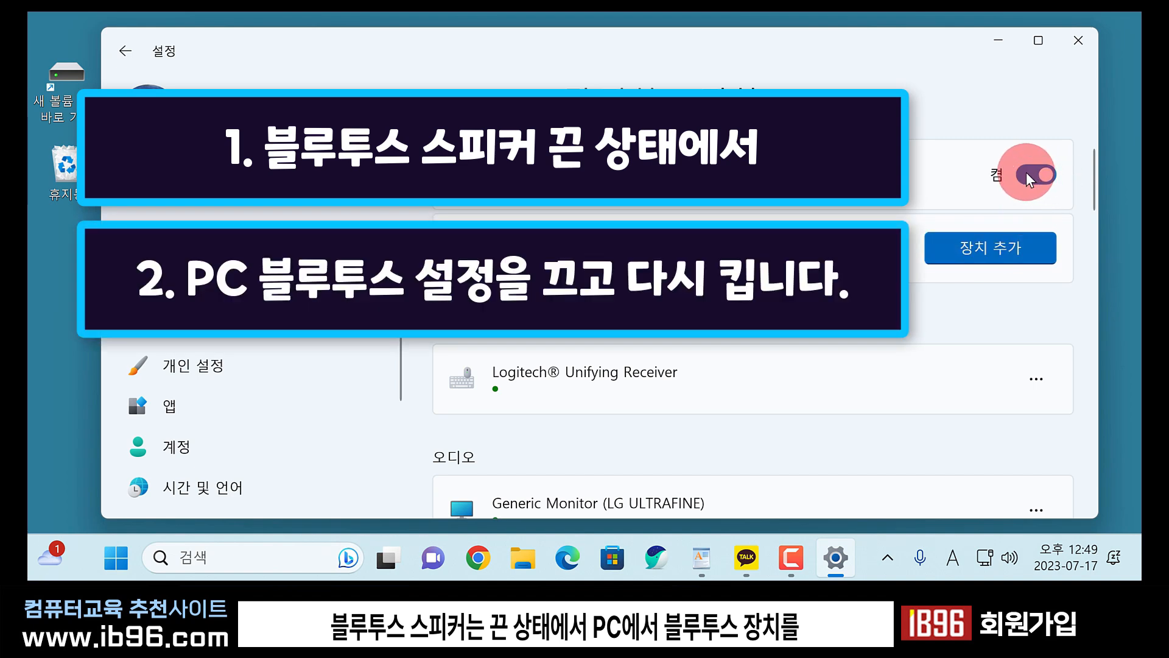
{"action": "left_click", "coordinate": [1048, 176]}
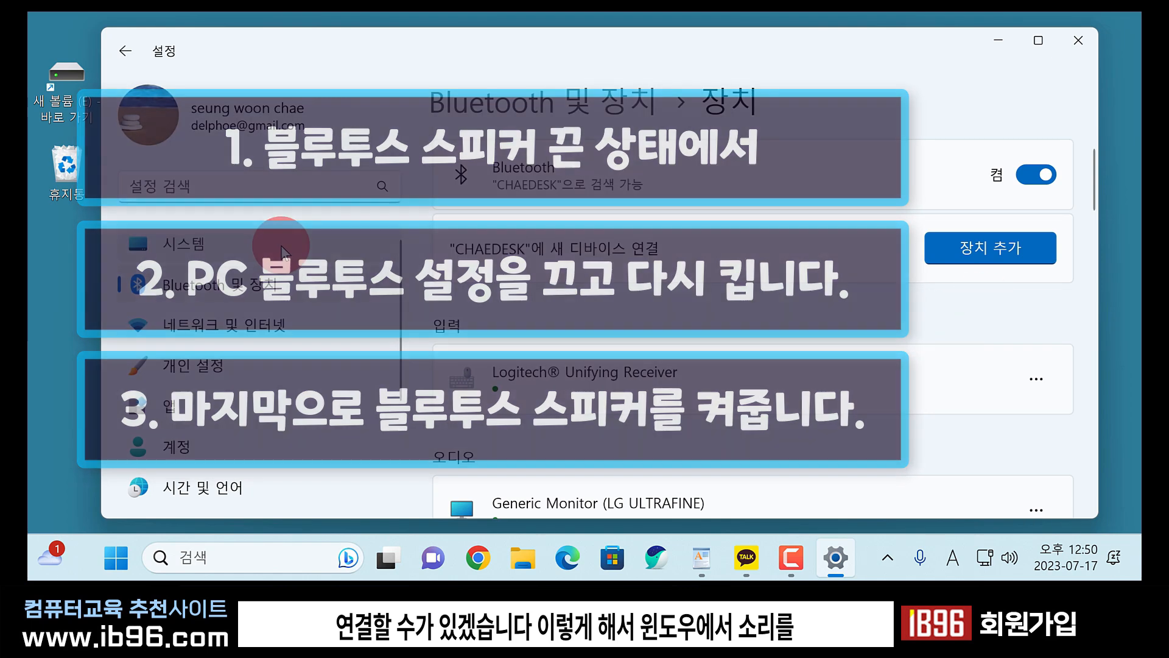
{"action": "left_click", "coordinate": [308, 241]}
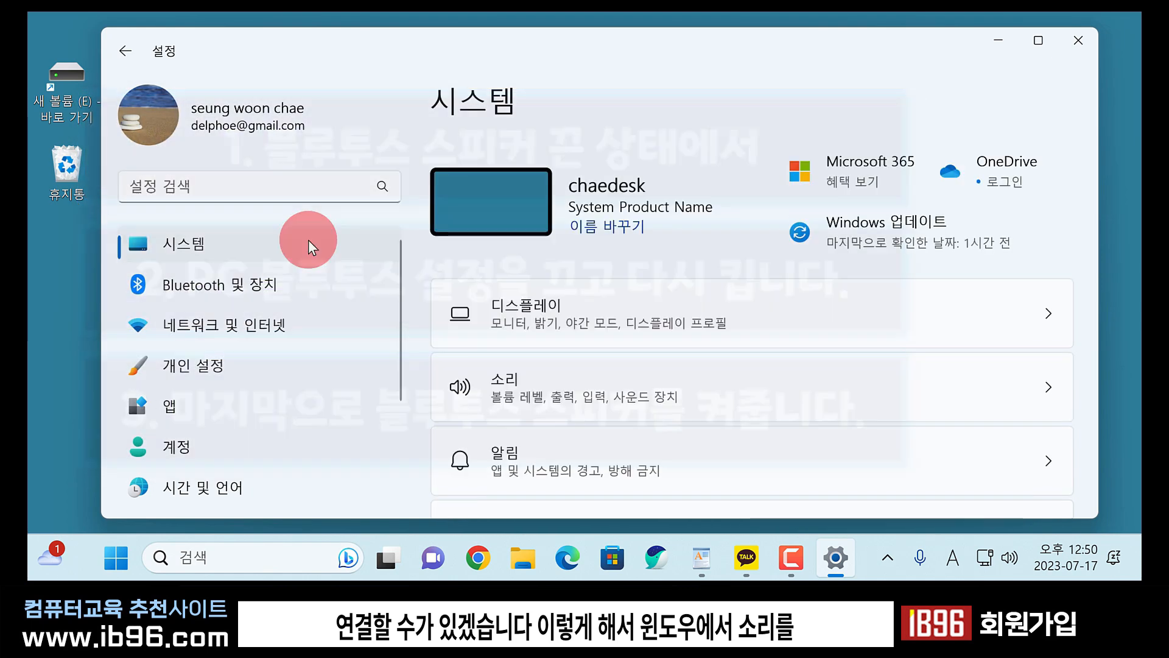